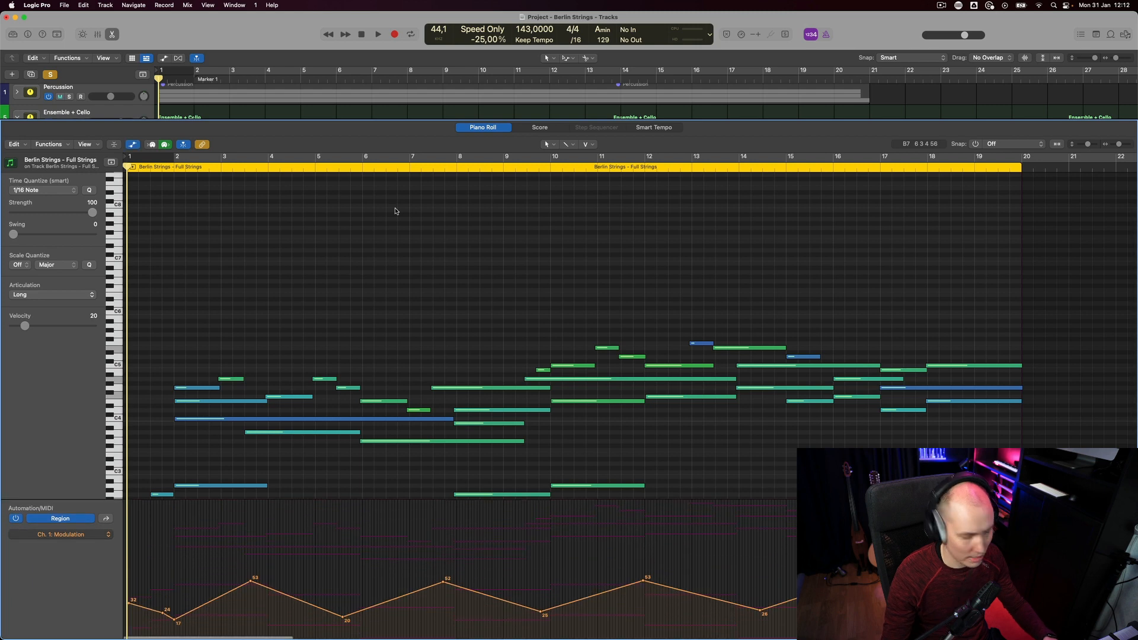
Fit all notes of the Full Strings region in the Piano Roll, play it through, and return the playhead to the start
key("super+a")
key("z")
left_click(396, 209)
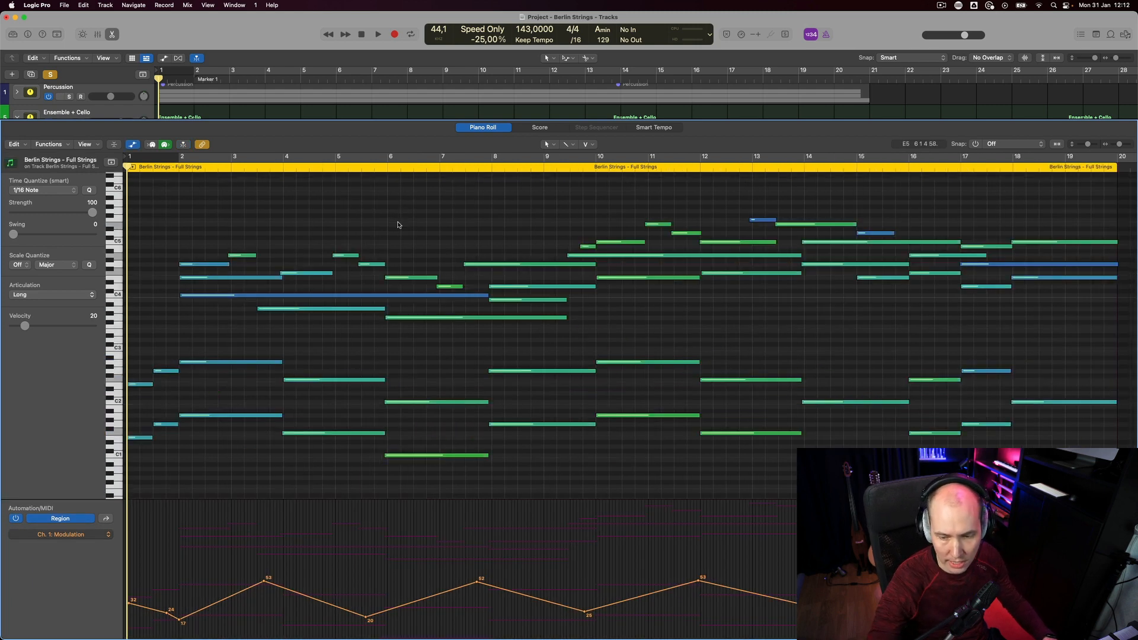
key("space")
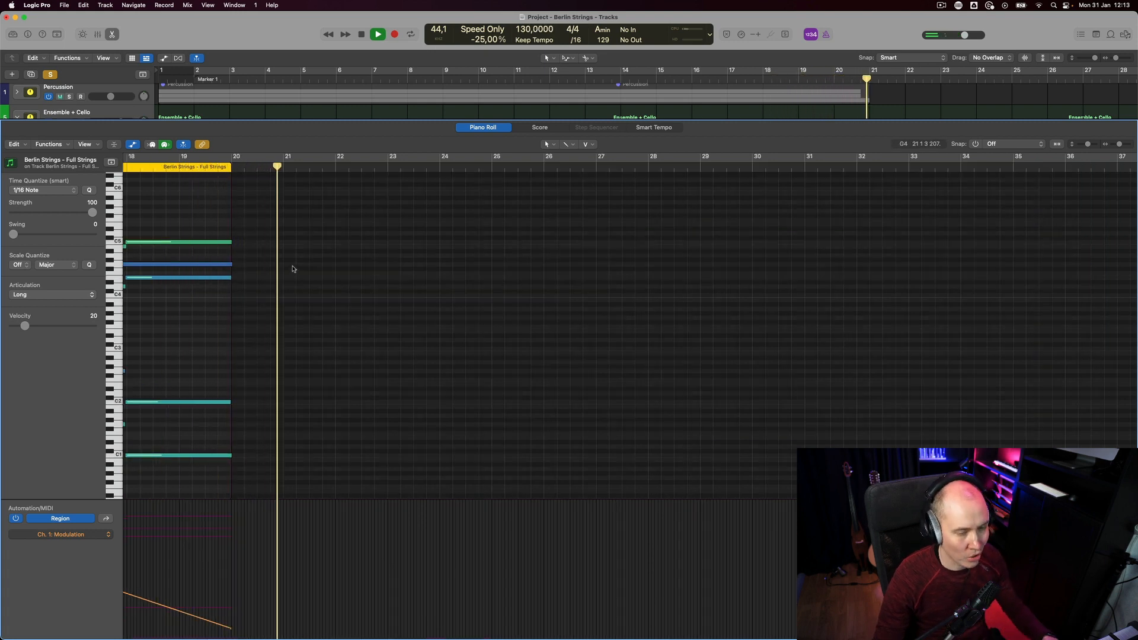
key("space")
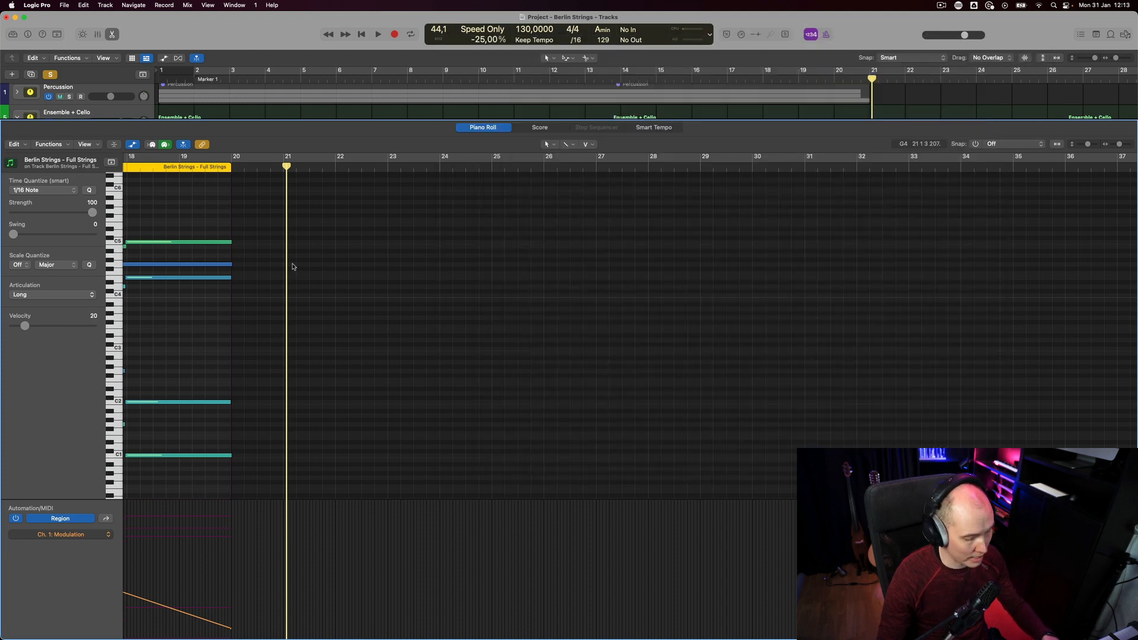
key("Return")
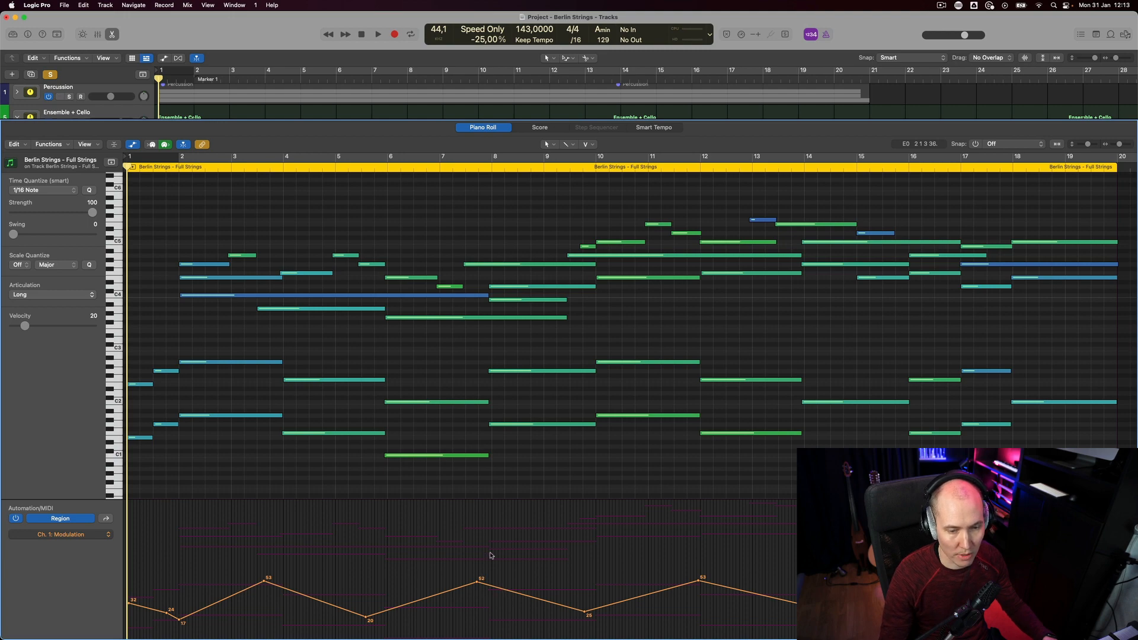
Open the Full Strings instrument window and audition the Sustains and Sustains soft articulations during playback from the start
key("v")
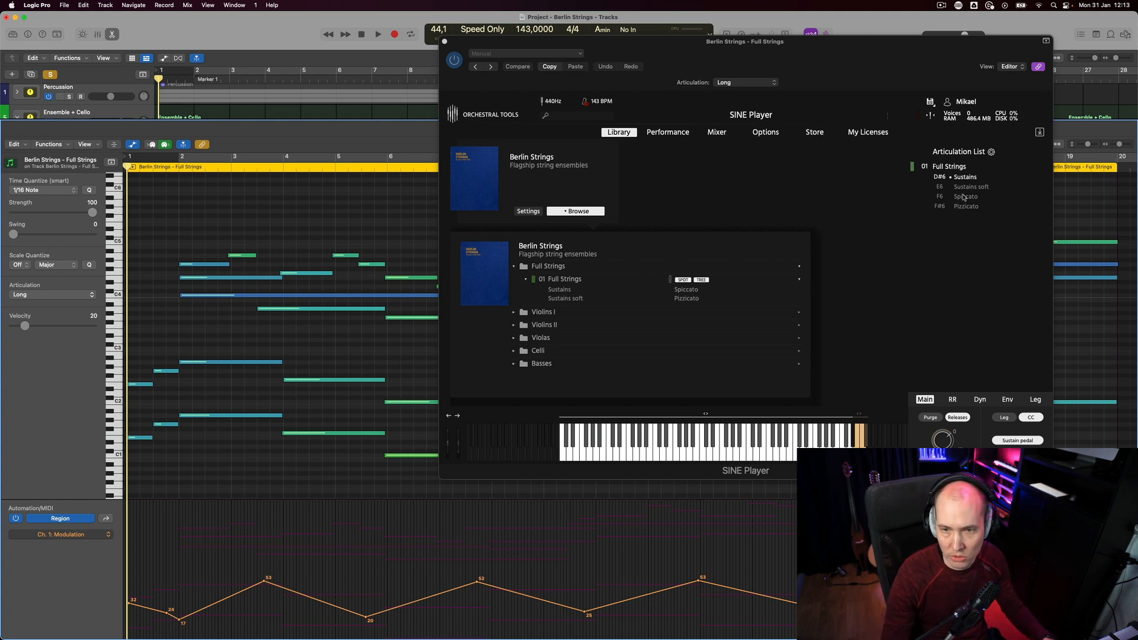
key("space")
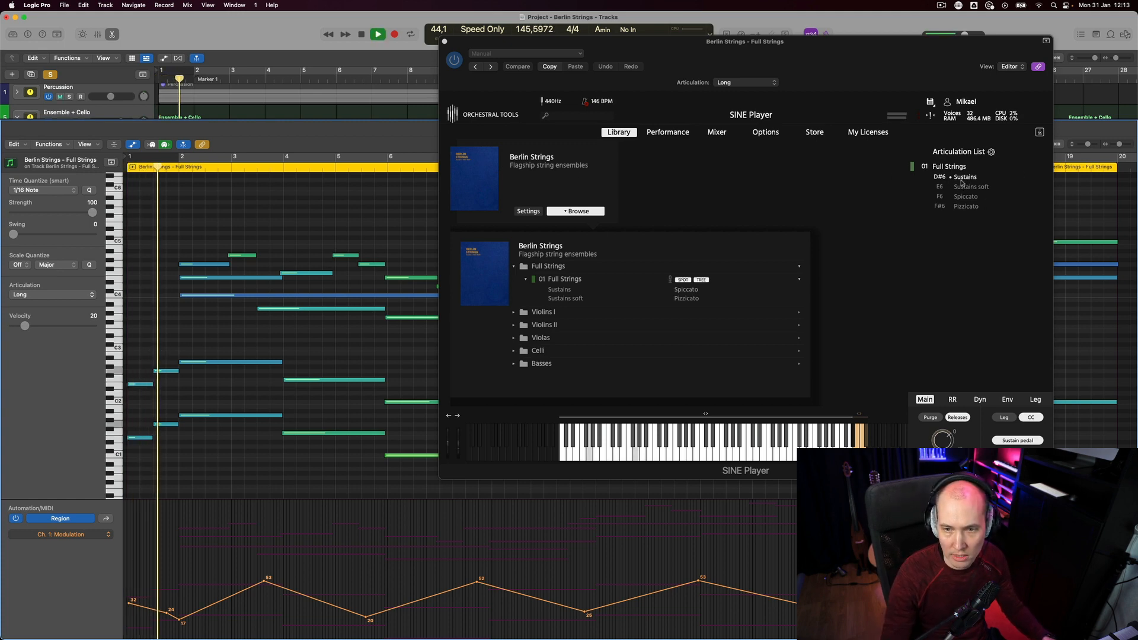
key("space")
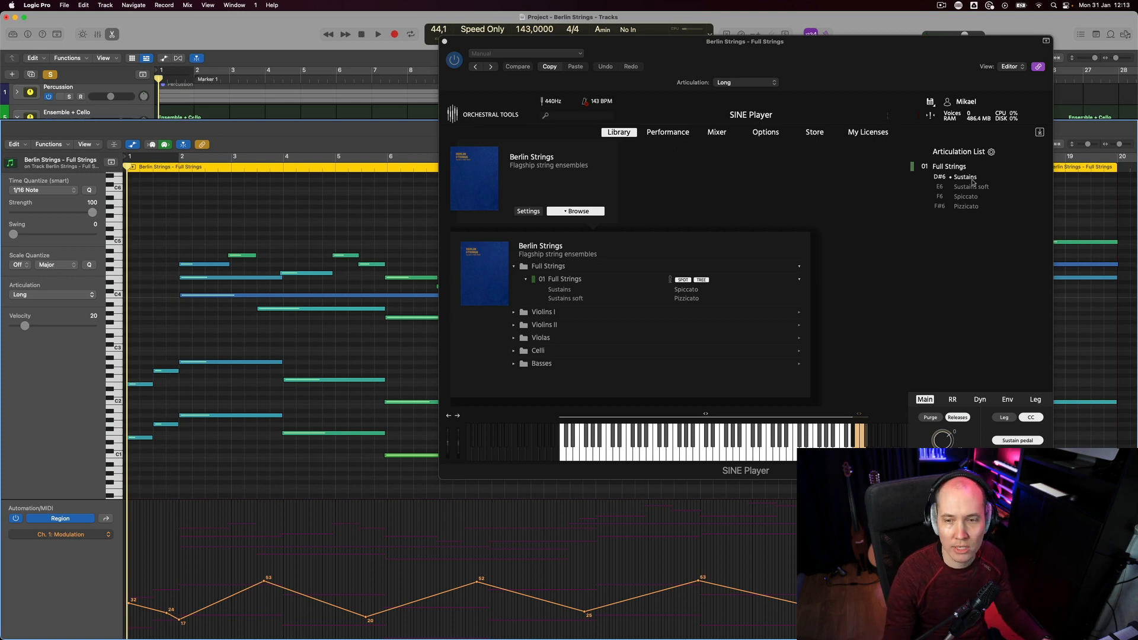
key("space")
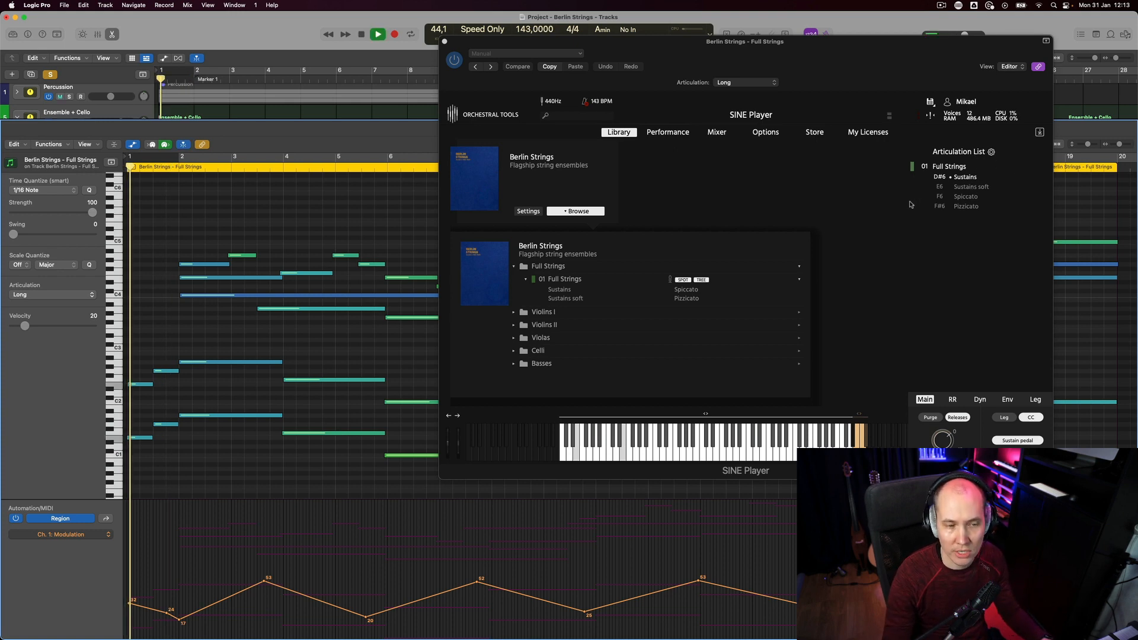
left_click(986, 188)
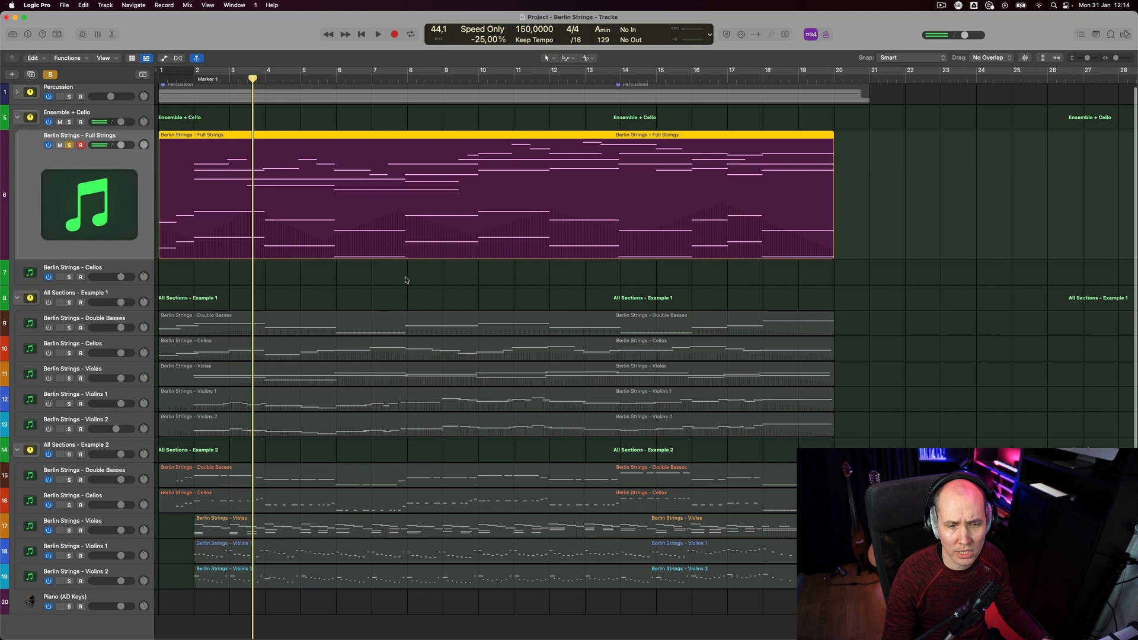
Deselect the Full Strings region and show the Double Basses track of All Sections - Example 1, then the Full Strings track
left_click(404, 290)
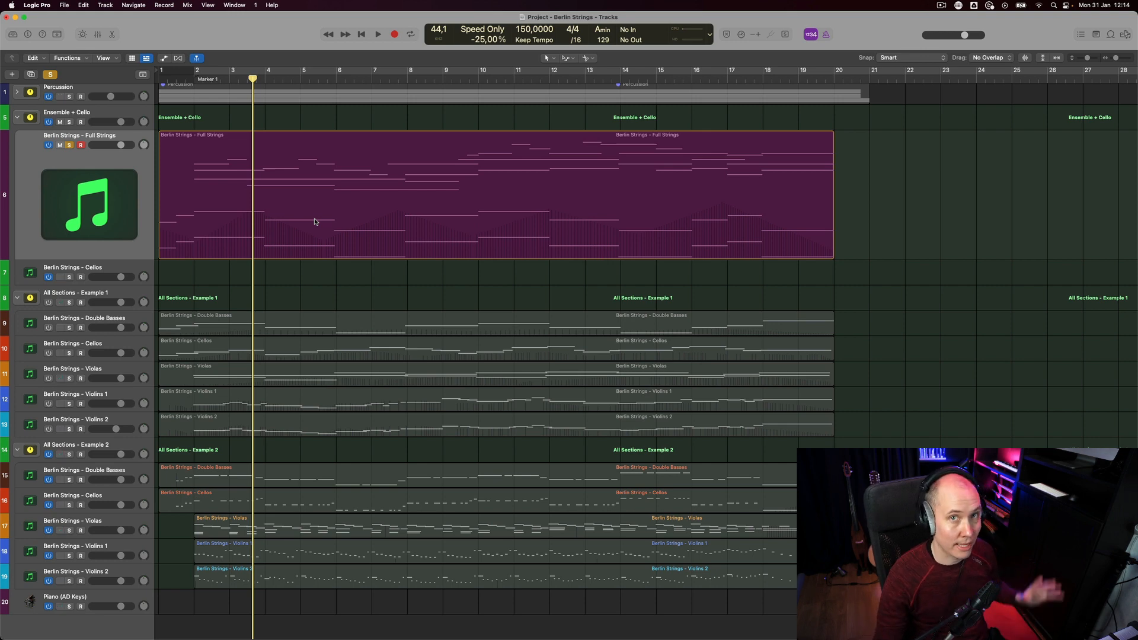
left_click(136, 329)
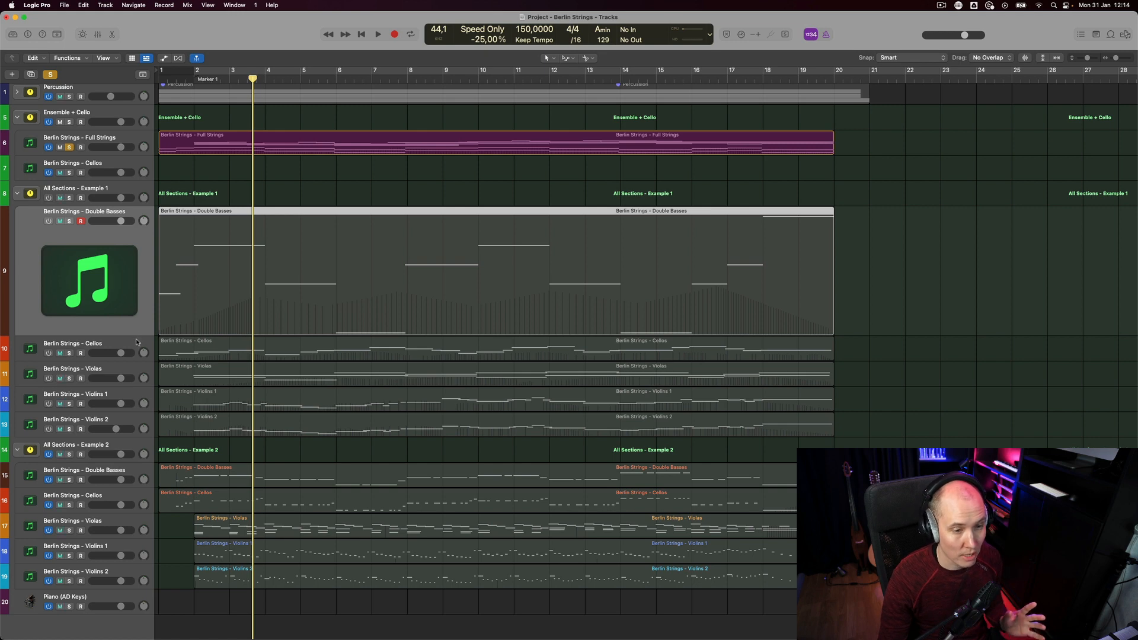
left_click(139, 135)
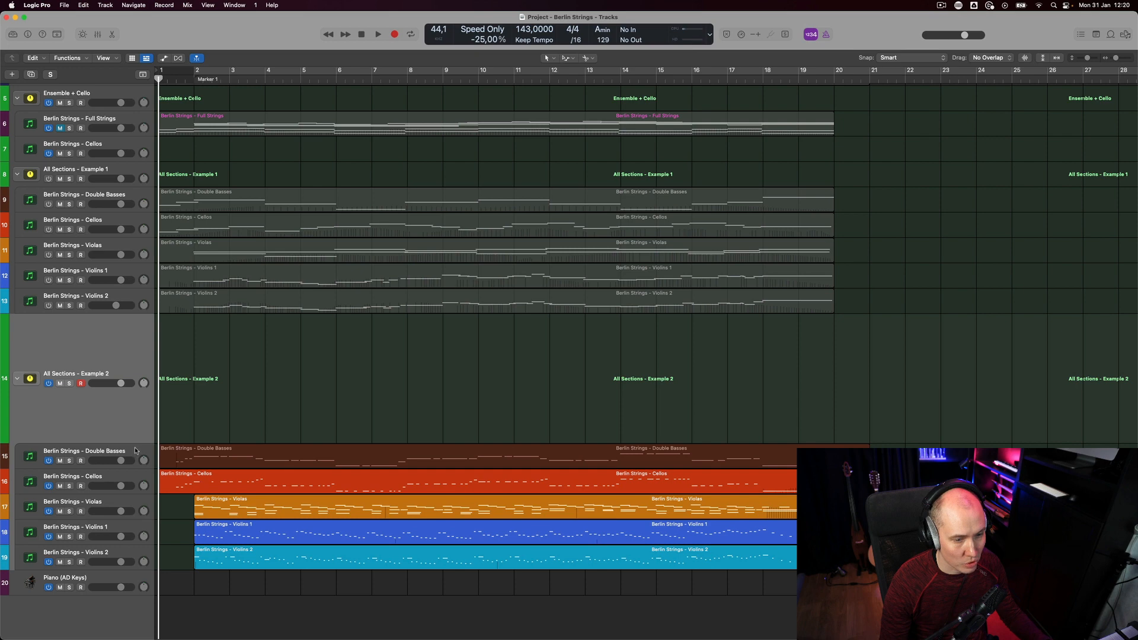
Go through the Double Basses, Cellos, Violas, Violins 1 and Violins 2 tracks of All Sections - Example 2 one by one
left_click(135, 451)
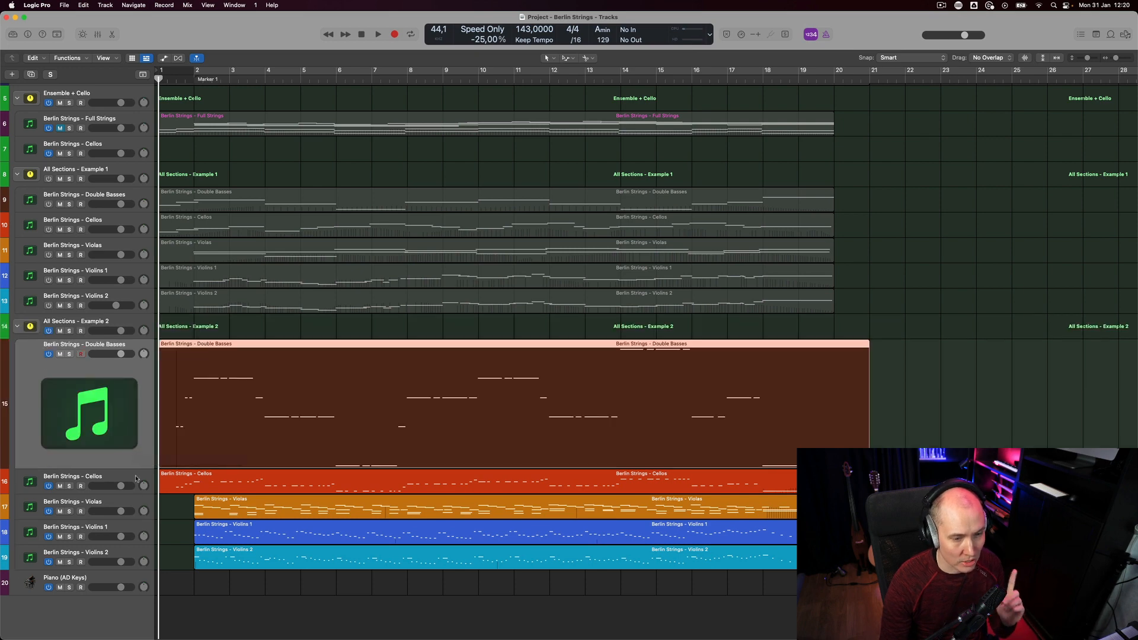
left_click(136, 479)
left_click(140, 504)
left_click(143, 529)
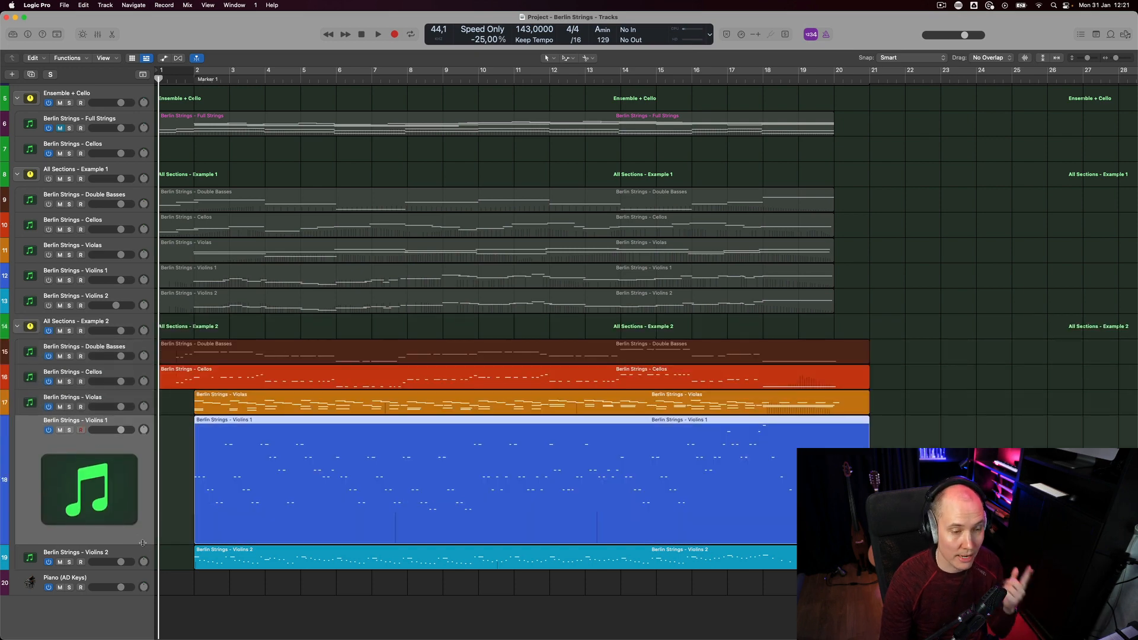
left_click(145, 553)
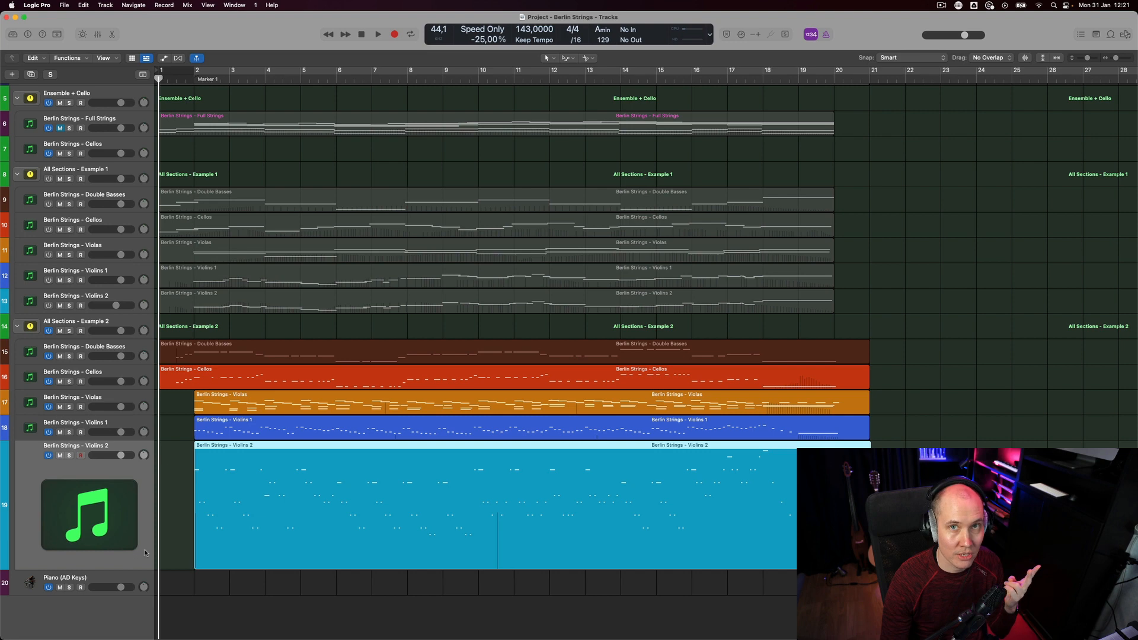
Open all five section regions of All Sections - Example 2 together in the Piano Roll and play them through
left_click(142, 333)
left_click_drag(450, 386, 307, 599)
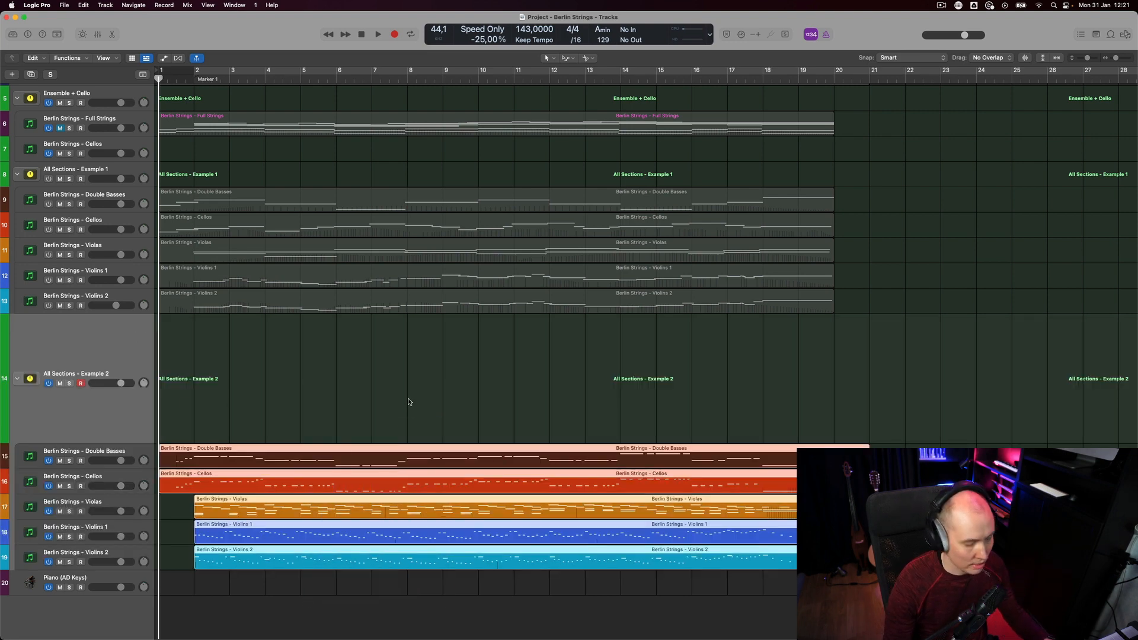
key("p")
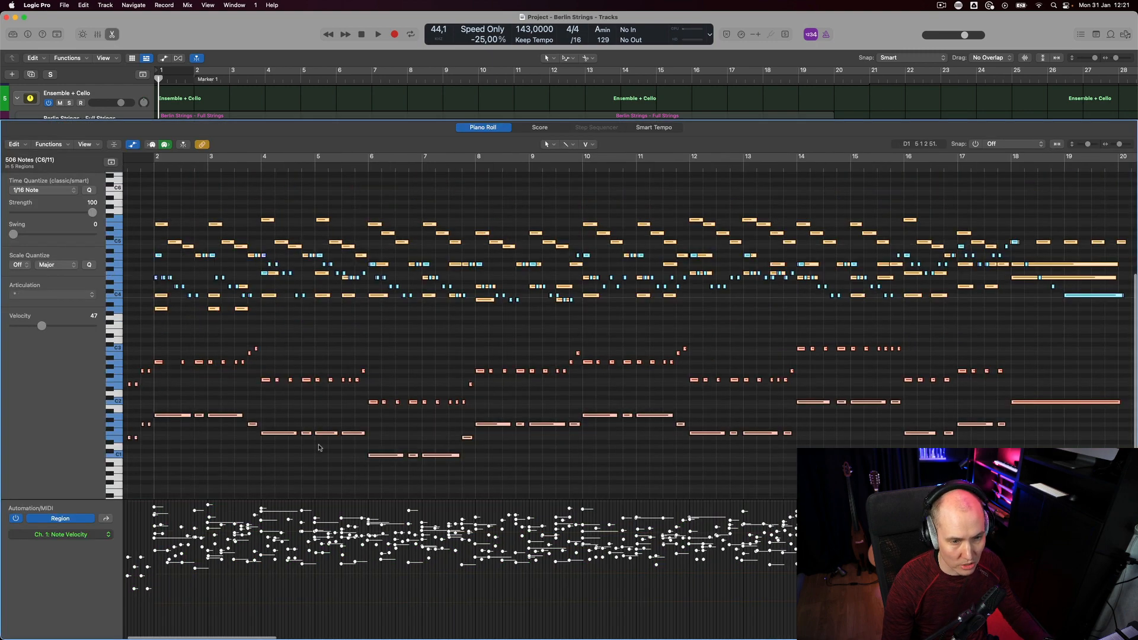
left_click(264, 409)
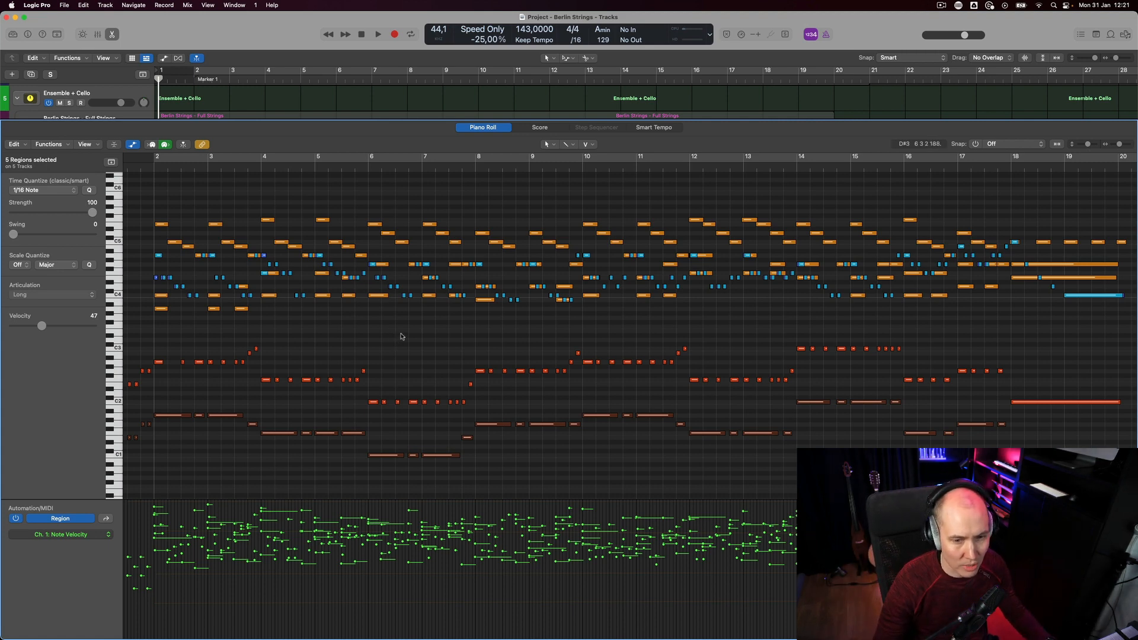
key("space")
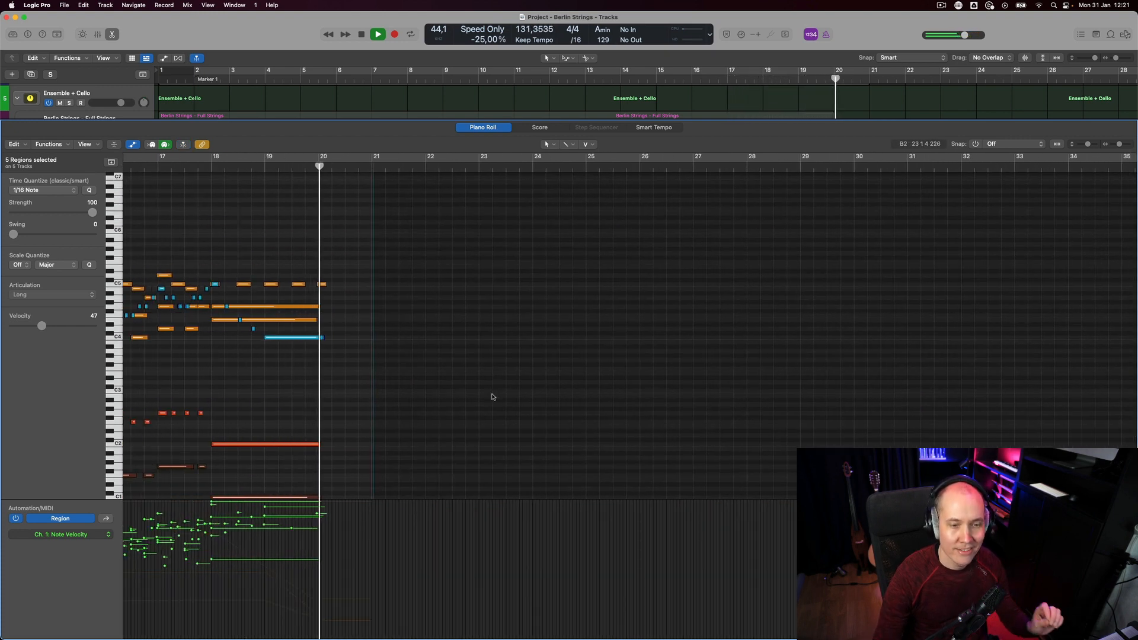
key("space")
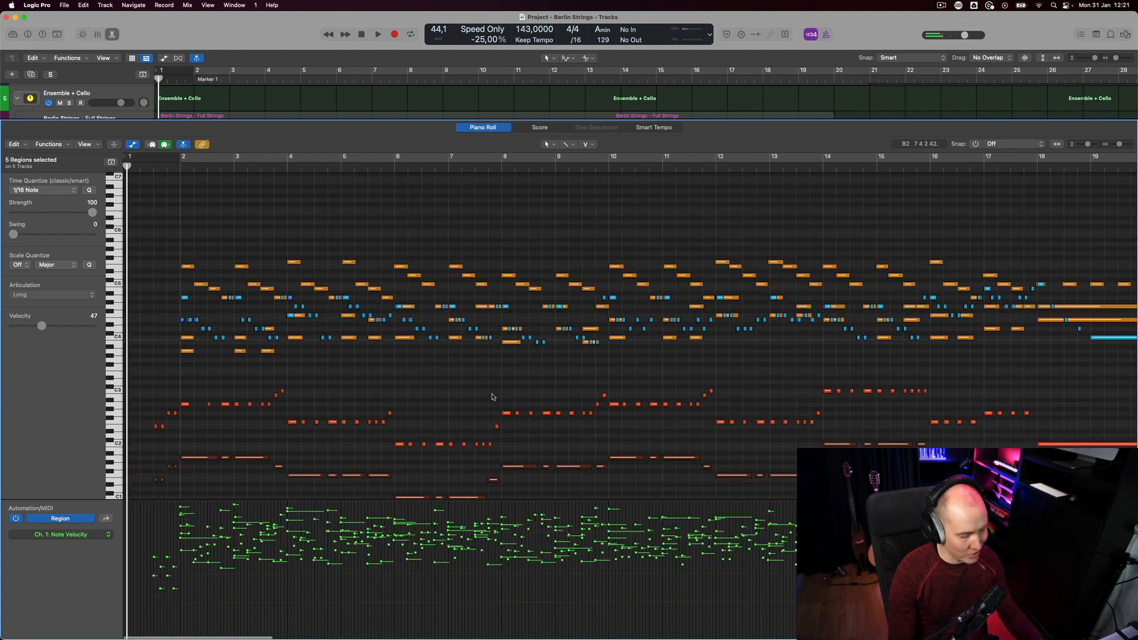
Solo the Double Basses track of All Sections - Example 2 and open only its region in the Piano Roll
key("p")
left_click(351, 388)
left_click(144, 455)
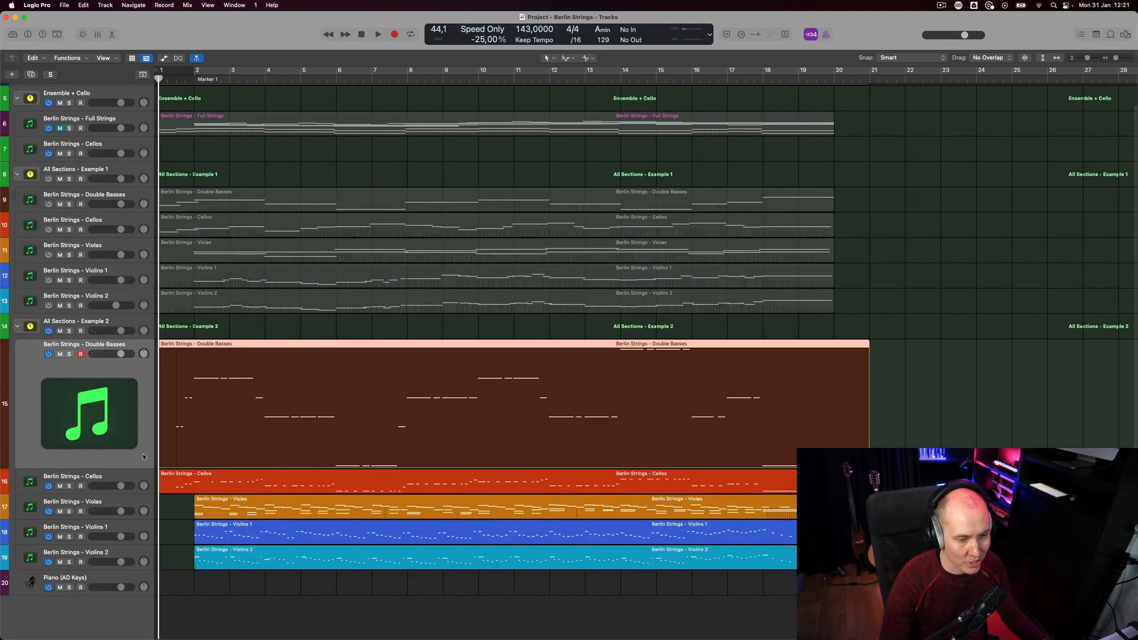
key("s")
key("p")
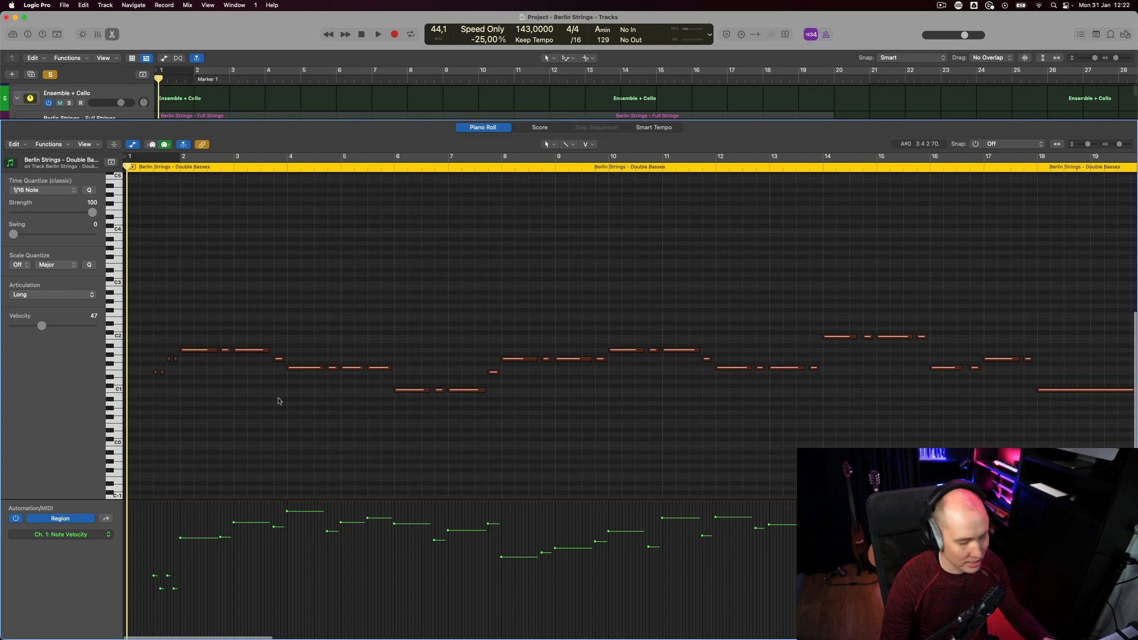
Open the Double Basses instrument window and check which articulations the long, short and Martele Bold notes near the region's start trigger
key("v")
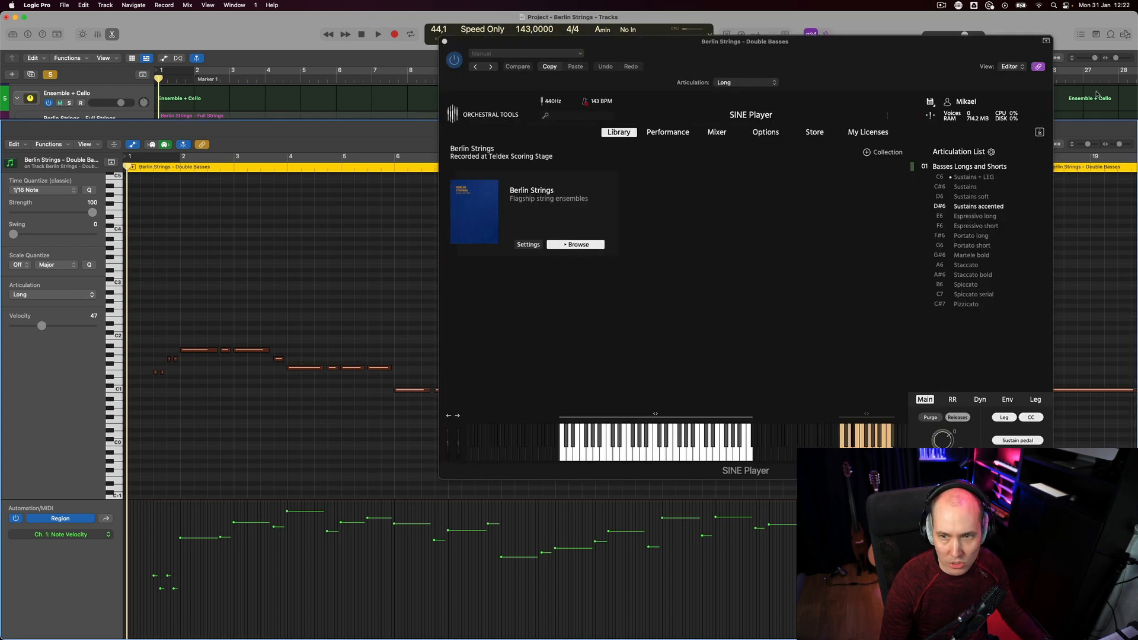
left_click(575, 244)
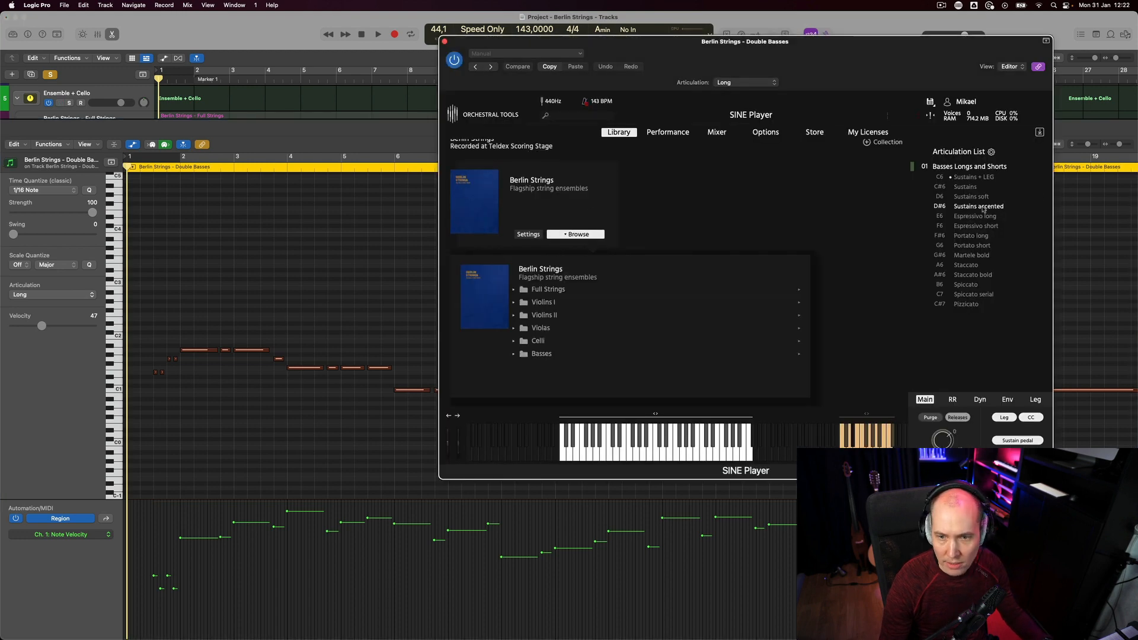
left_click(198, 350)
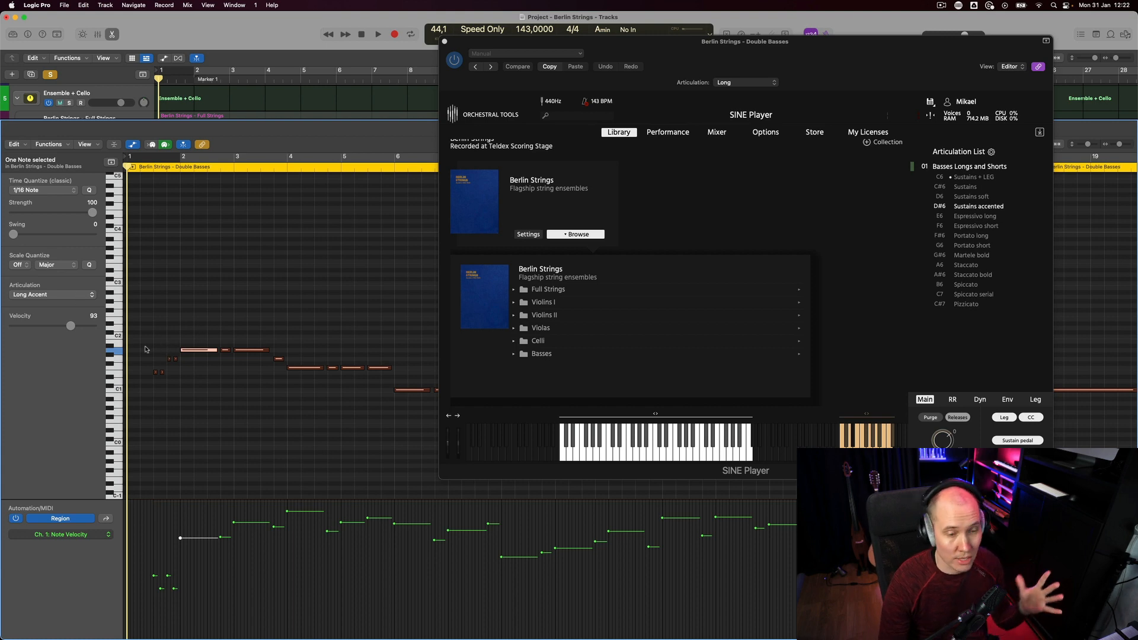
left_click(170, 360)
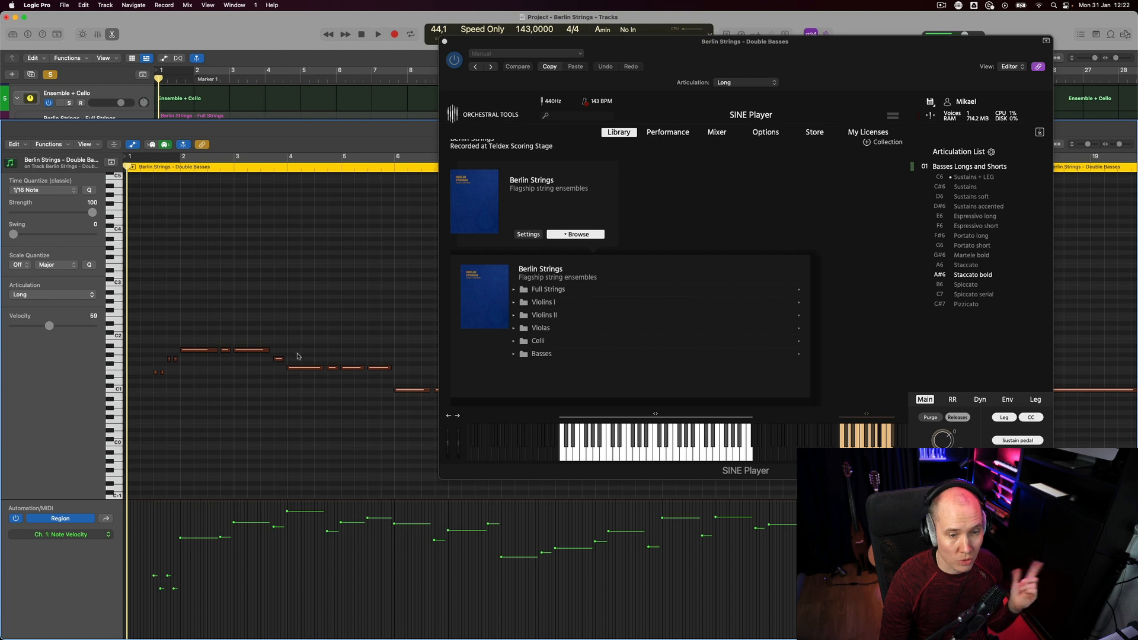
left_click(281, 360)
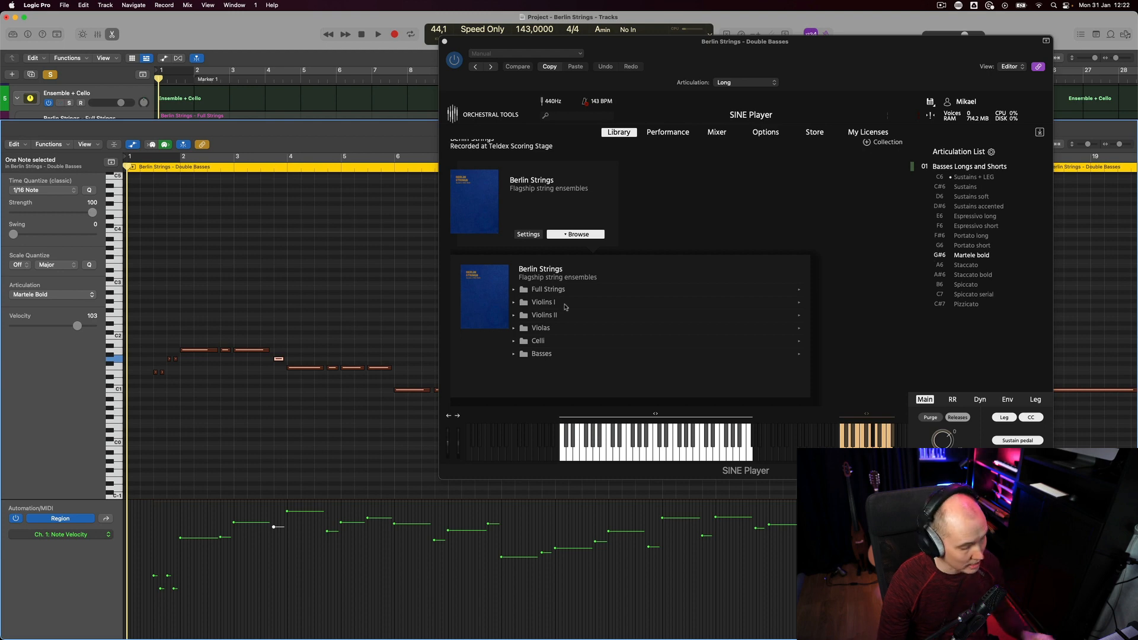
key("super+w")
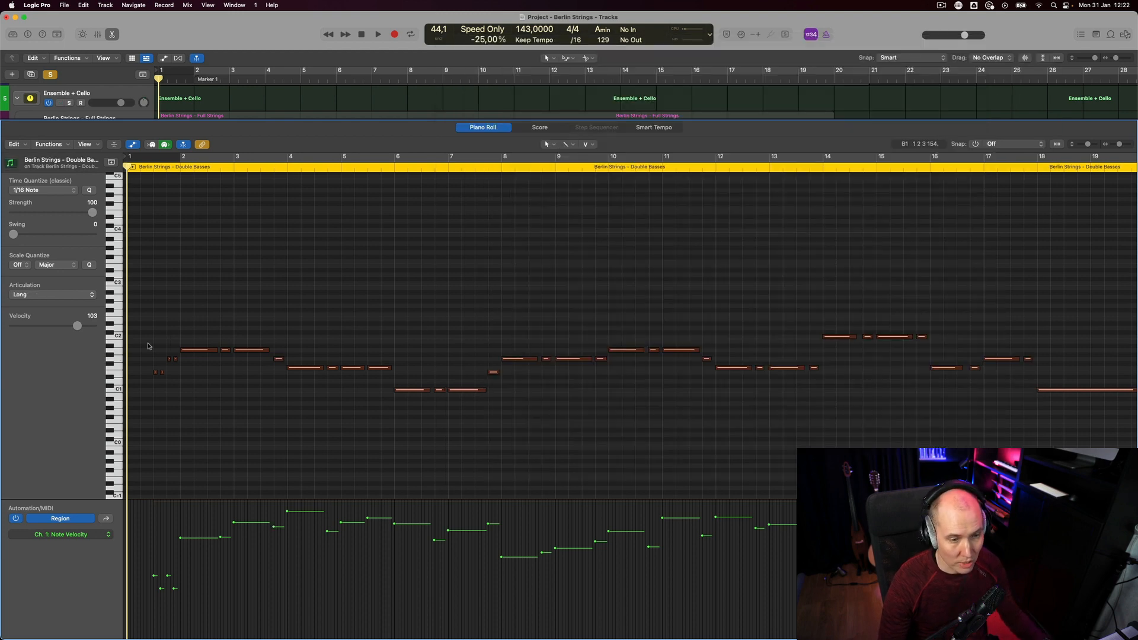
Play the soloed Double Basses part from the start, return the playhead to the beginning, and close the Piano Roll
key("space")
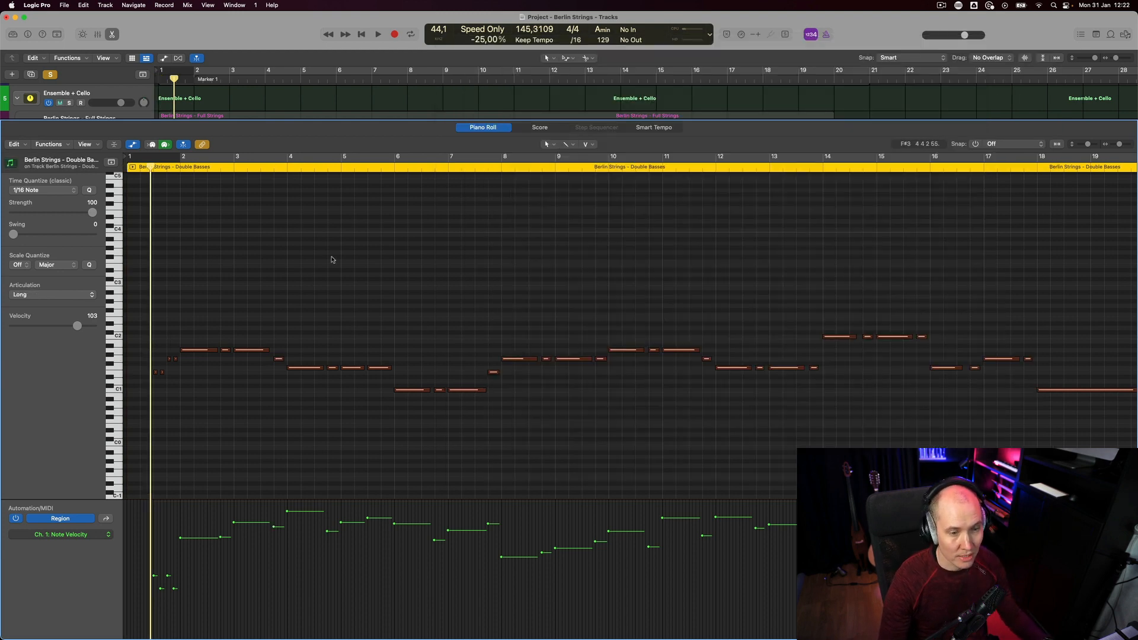
key("space")
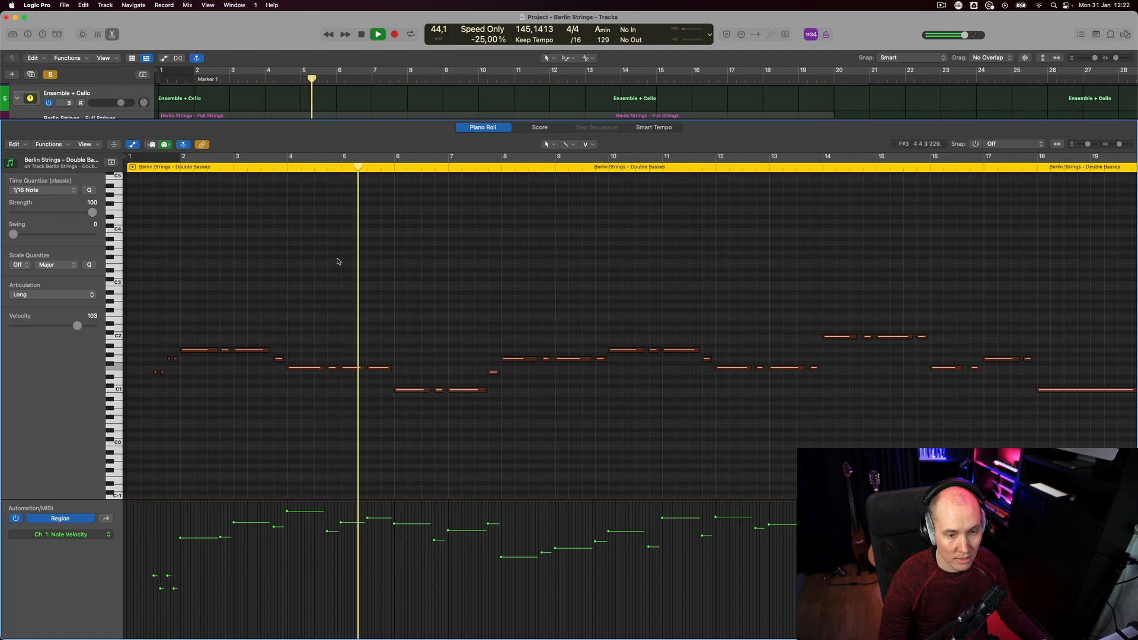
key("space")
key("Return")
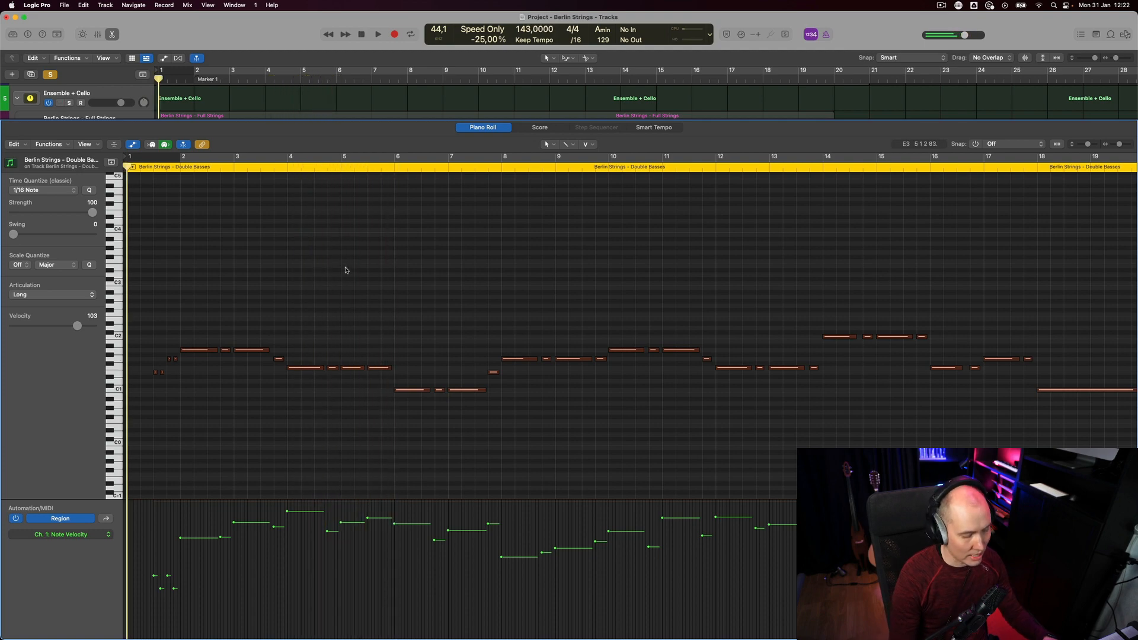
key("v")
key("v")
key("p")
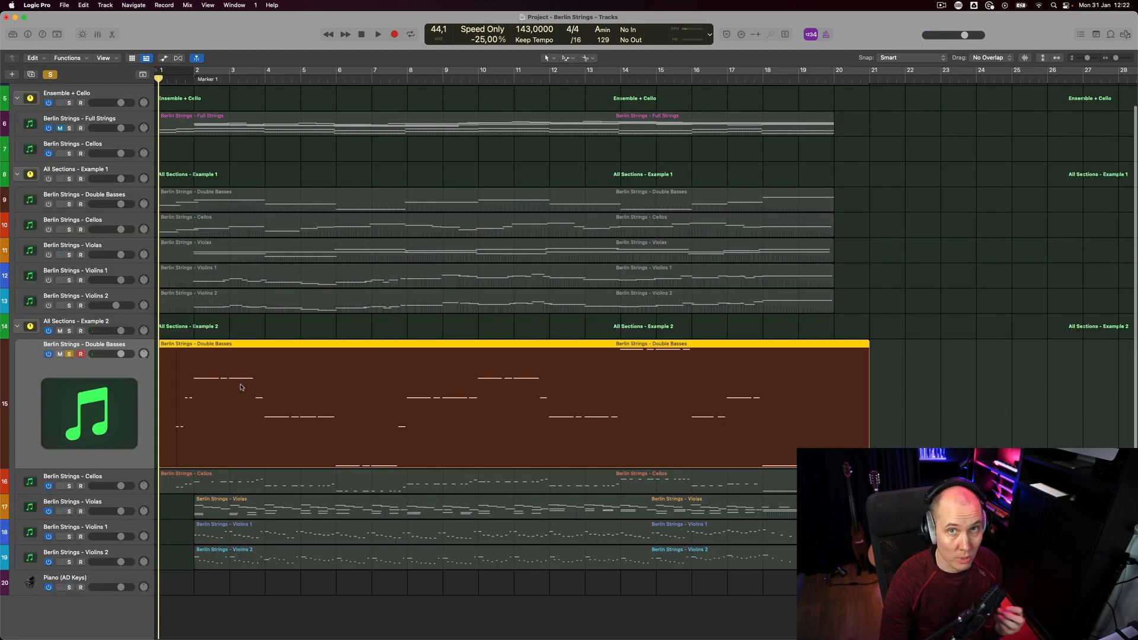
Solo the Example 2 Cellos track instead of the Double Basses, open its region in the Piano Roll, and start playback
left_click(70, 354)
left_click(70, 355)
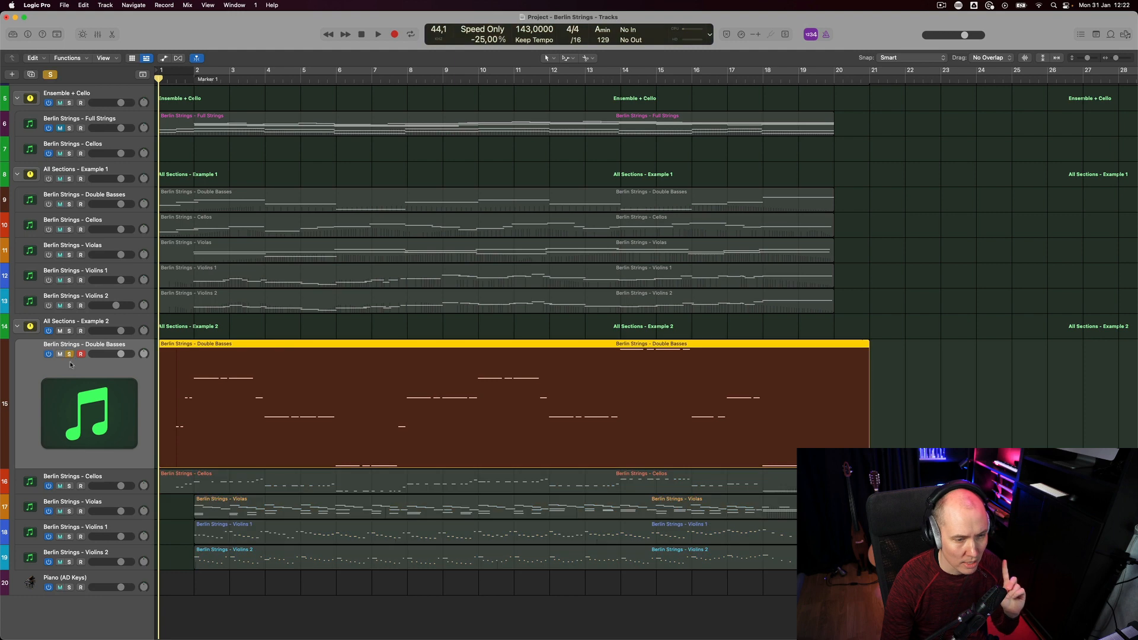
left_click(70, 486)
left_click(244, 480)
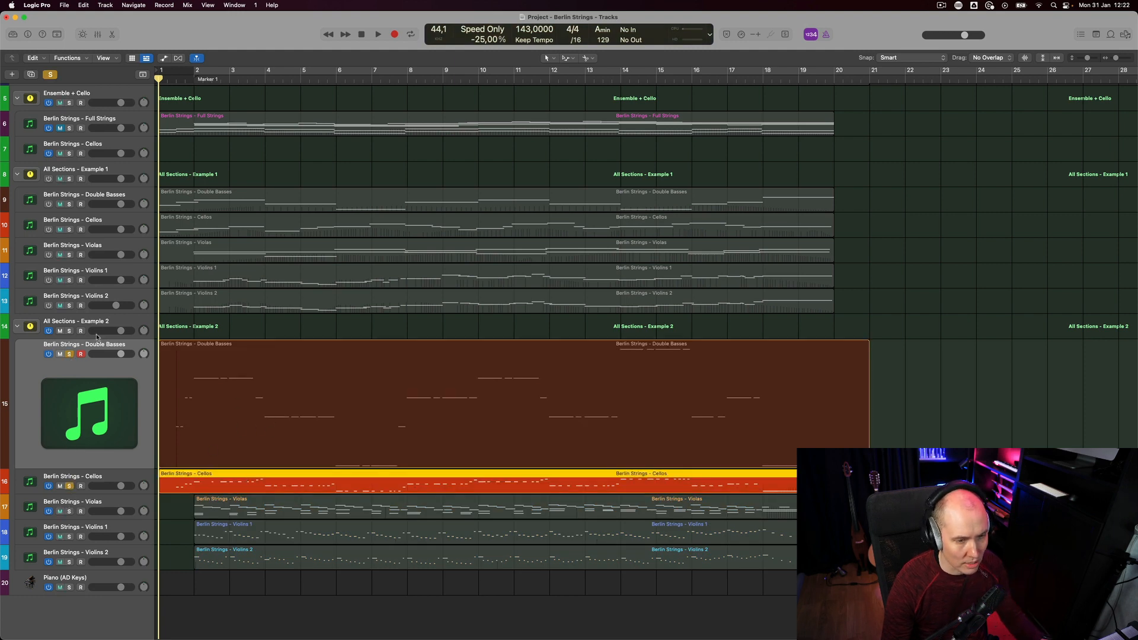
left_click(70, 355)
double_click(243, 481)
key("space")
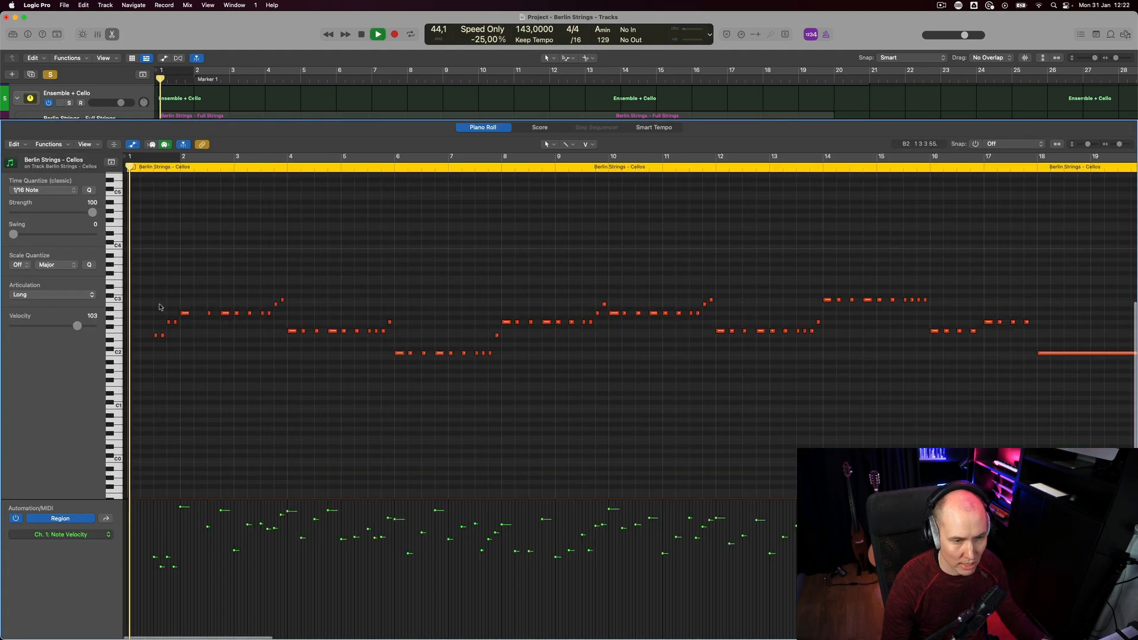
Check which articulations are assigned to individual Cellos notes in the first bars of the region, from the opening notes to the bar 3 repetitions
left_click(156, 335)
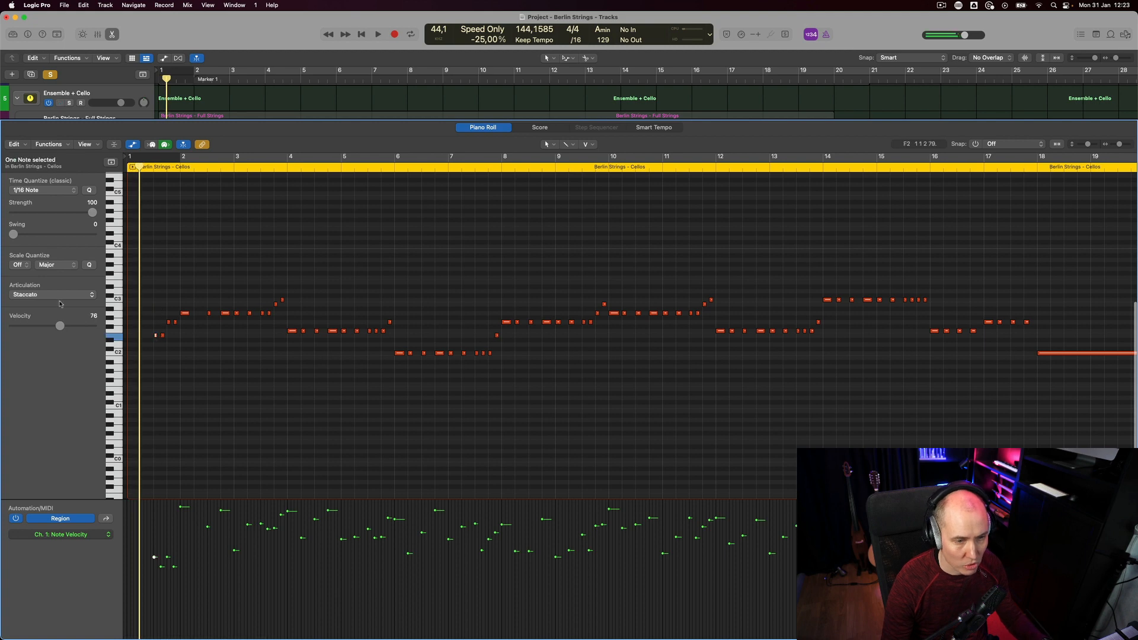
left_click(185, 313)
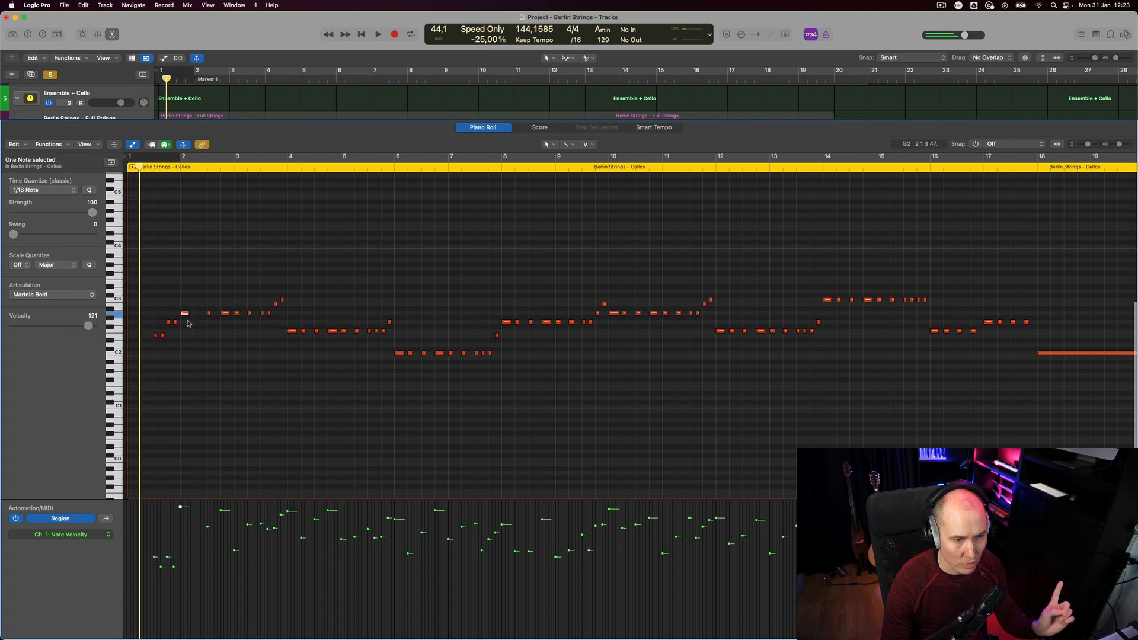
left_click(283, 301)
left_click(268, 313)
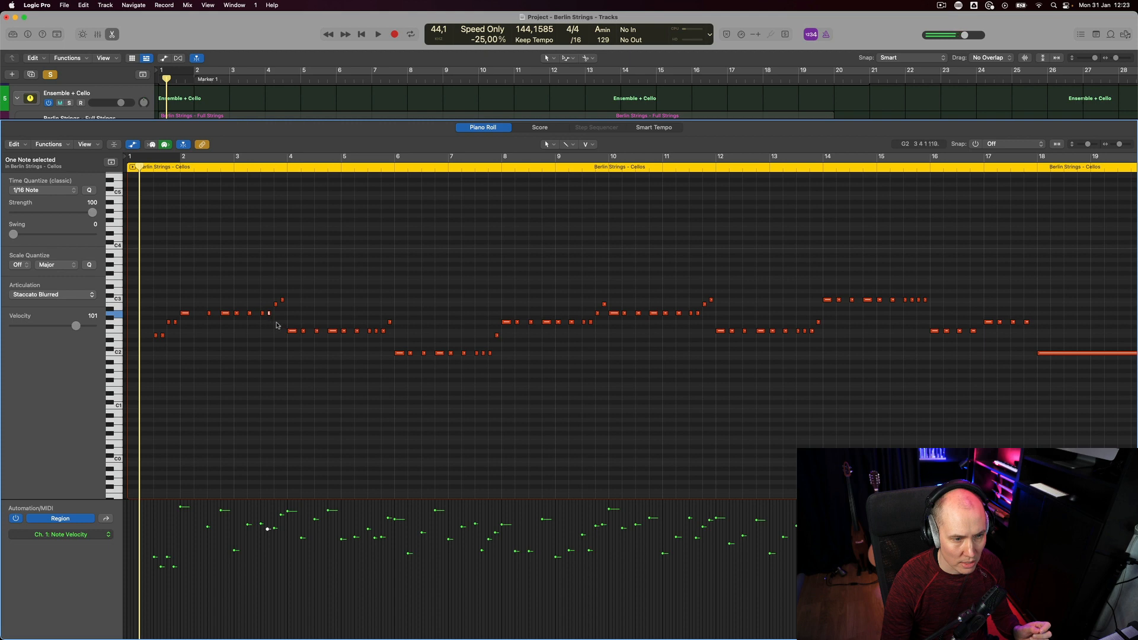
left_click_drag(259, 301, 266, 324)
left_click(266, 323)
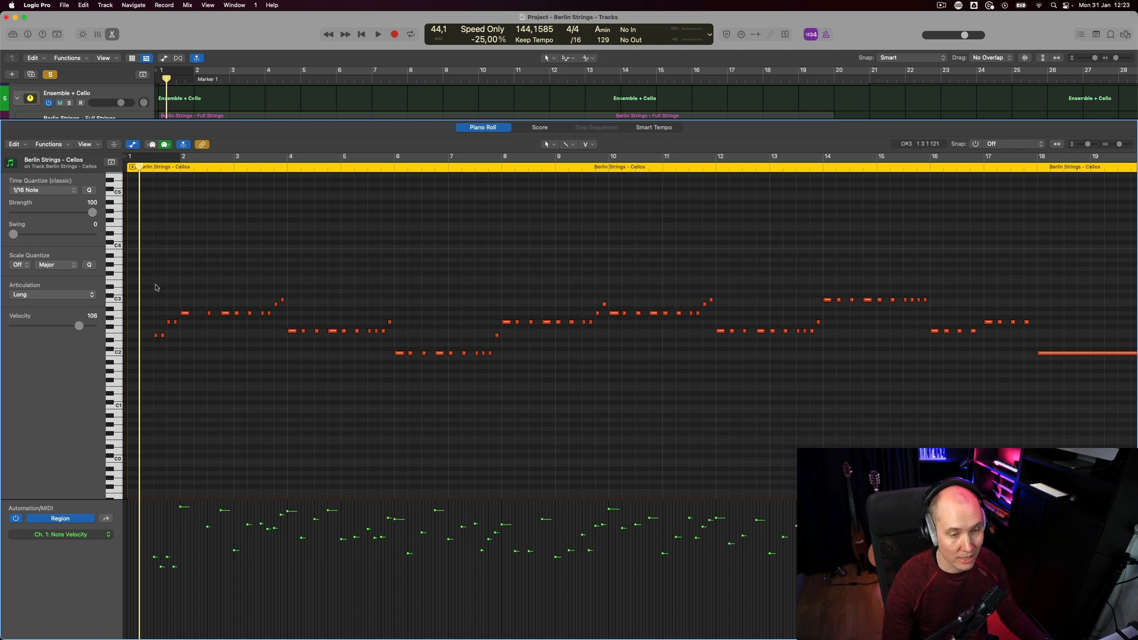
Play the soloed Cellos part, opening and dismissing the instrument window during playback, and close the Piano Roll
key("space")
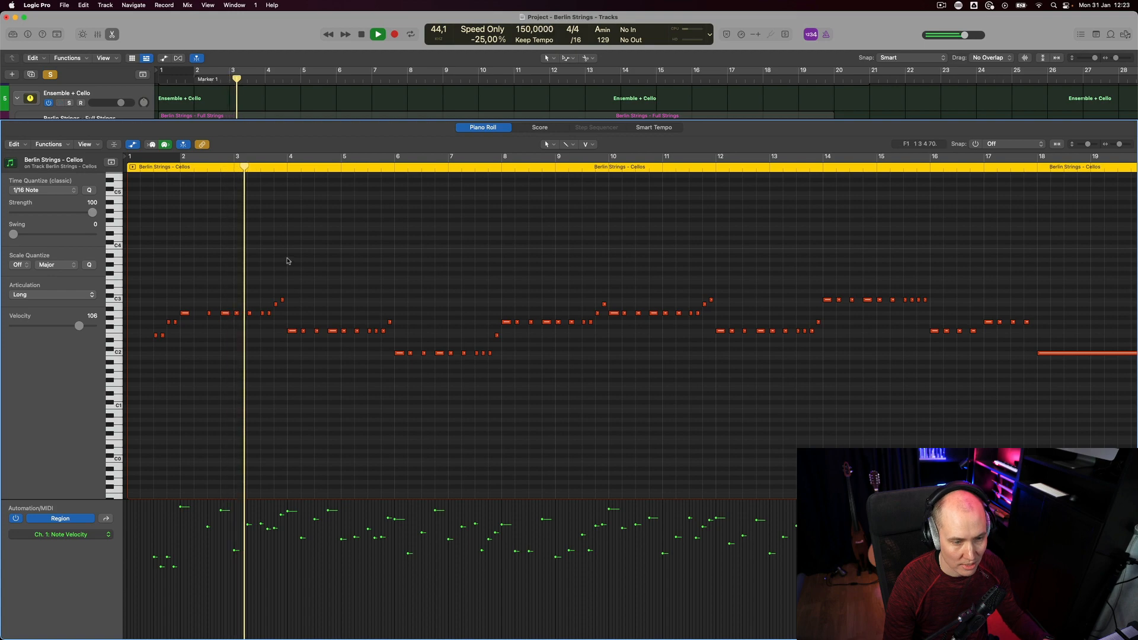
key("v")
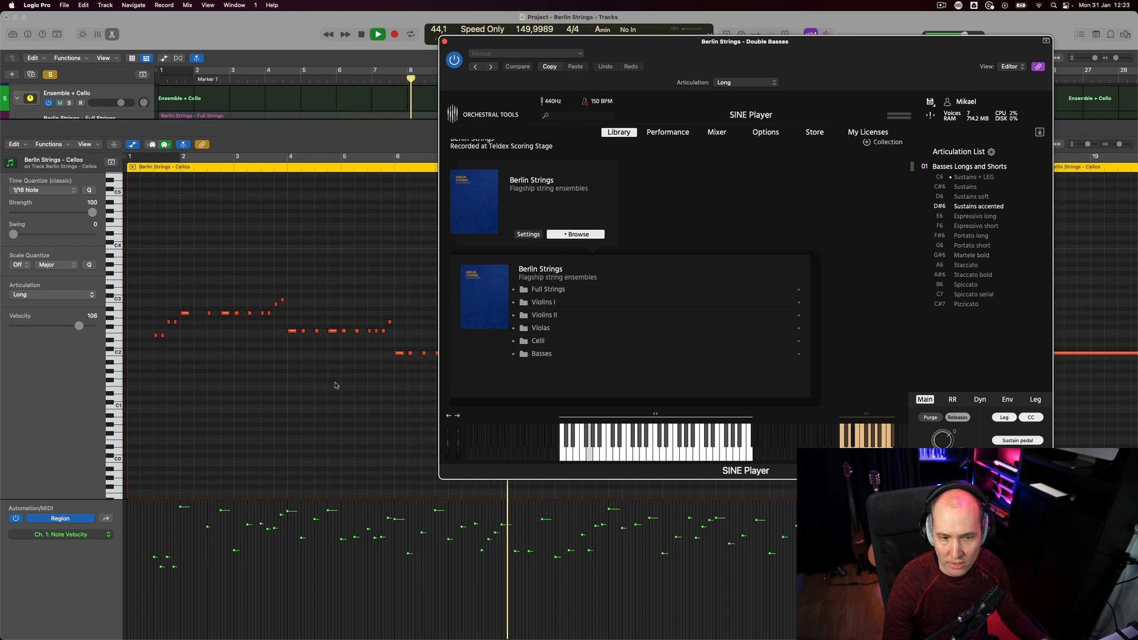
key("super+w")
key("e")
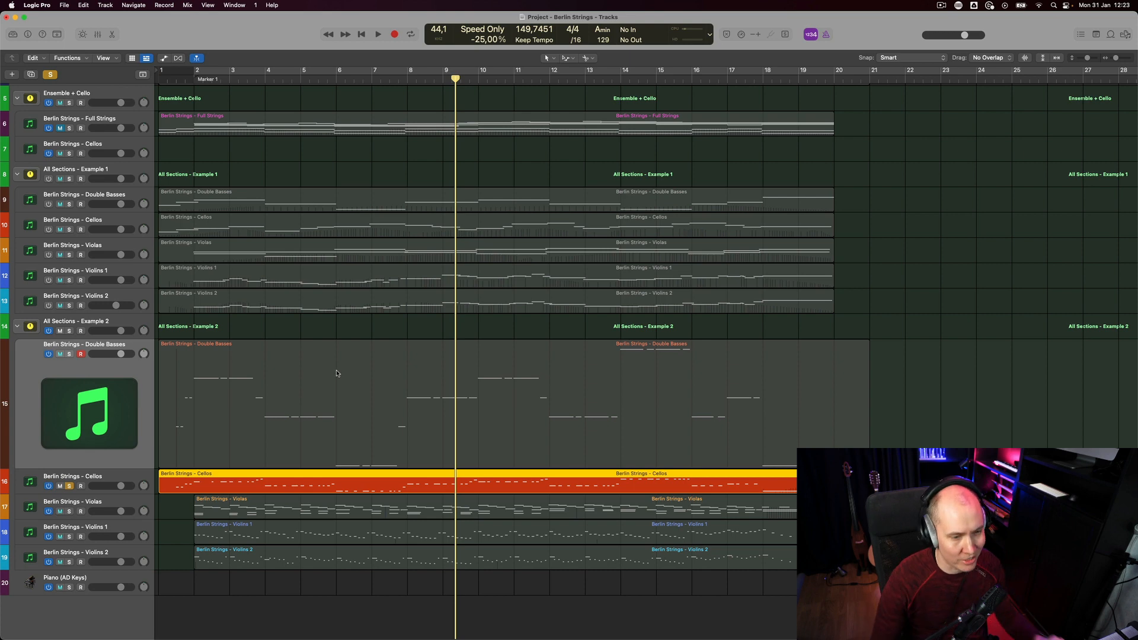
Solo the Example 2 Double Basses together with the Cellos and play both parts from the project start
left_click(70, 355)
key("Return")
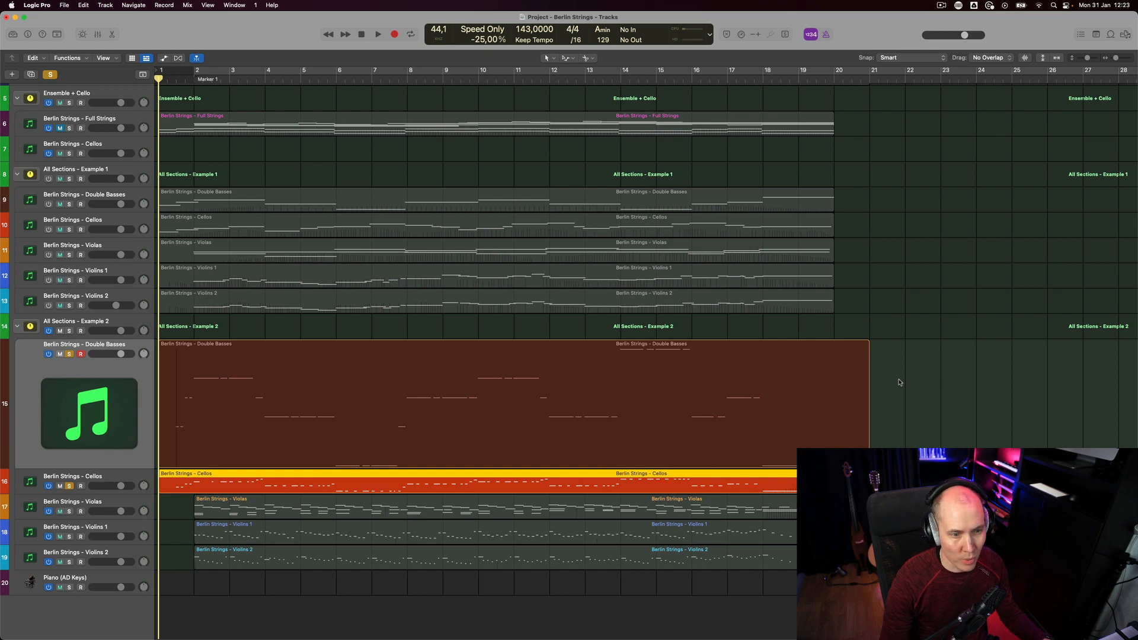
key("space")
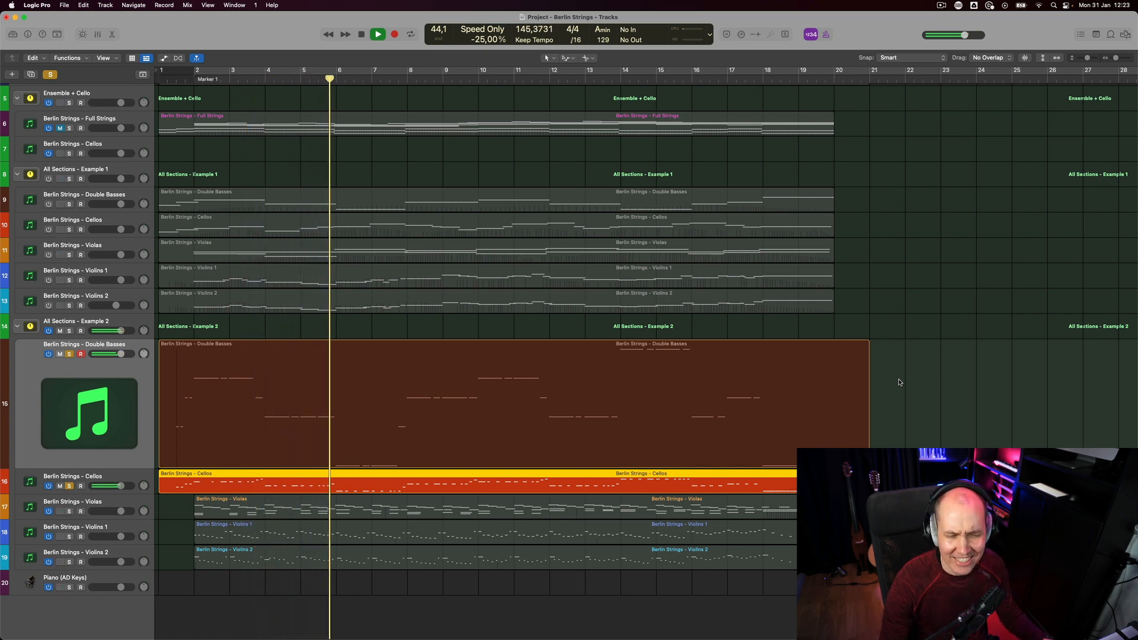
key("space")
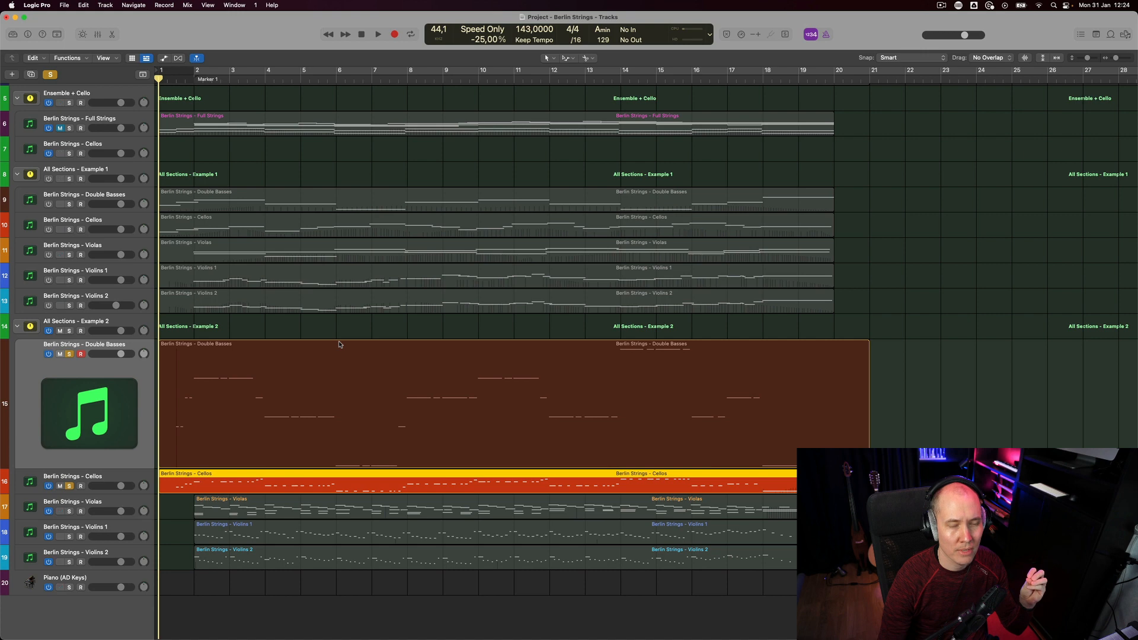
Unsolo the Double Basses and Cellos, solo the Example 2 Violas track, and briefly start and stop playback
left_click(69, 354)
left_click(69, 486)
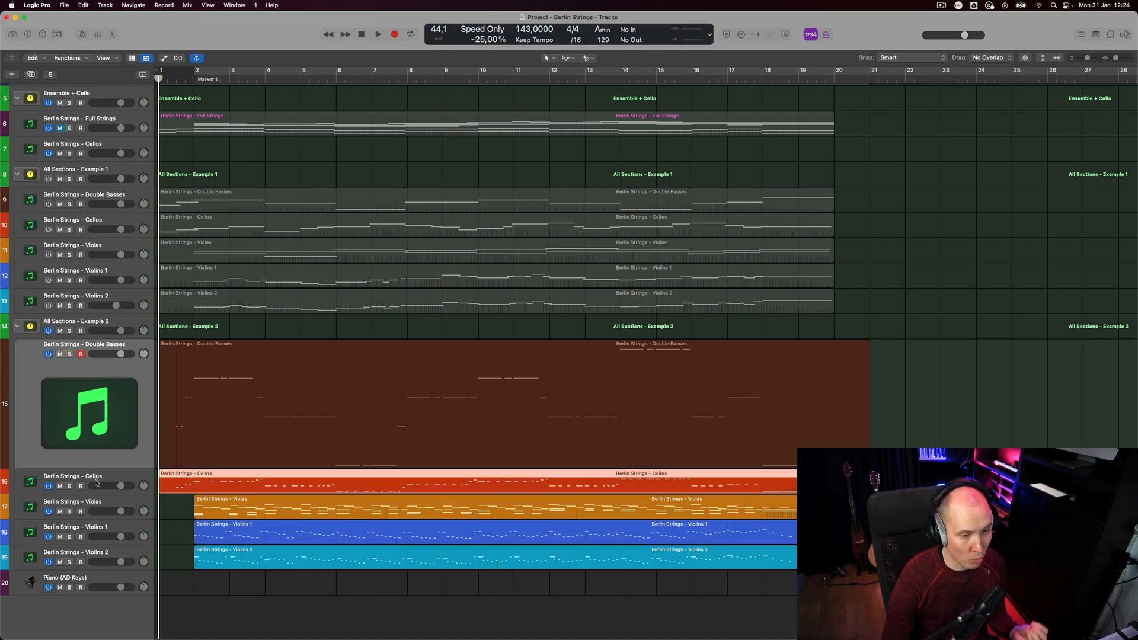
left_click(138, 506)
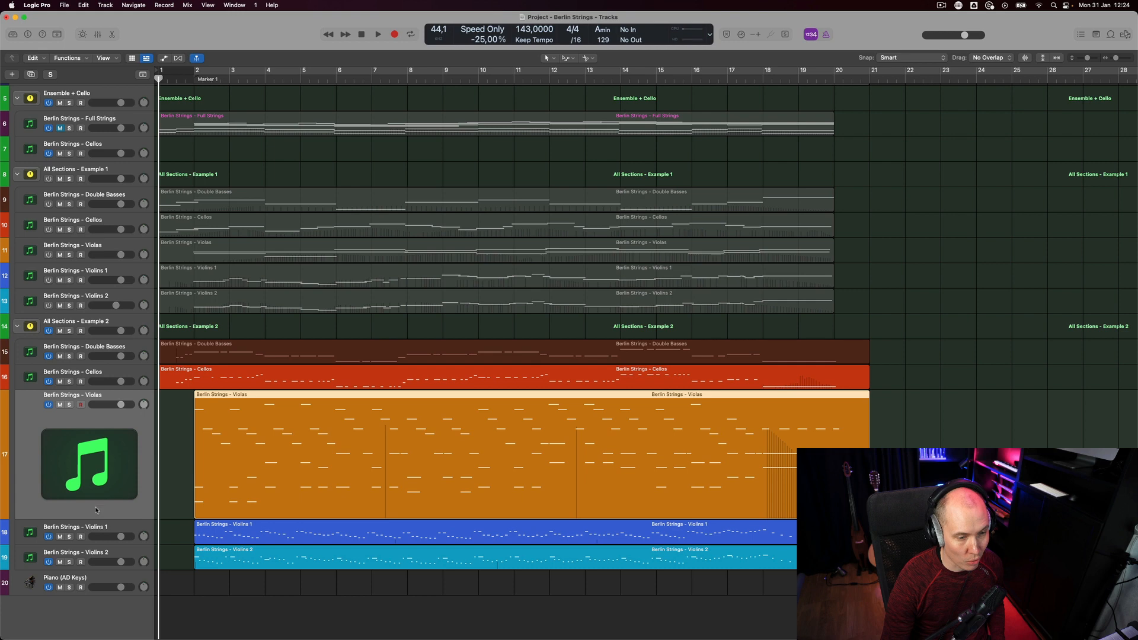
left_click(69, 405)
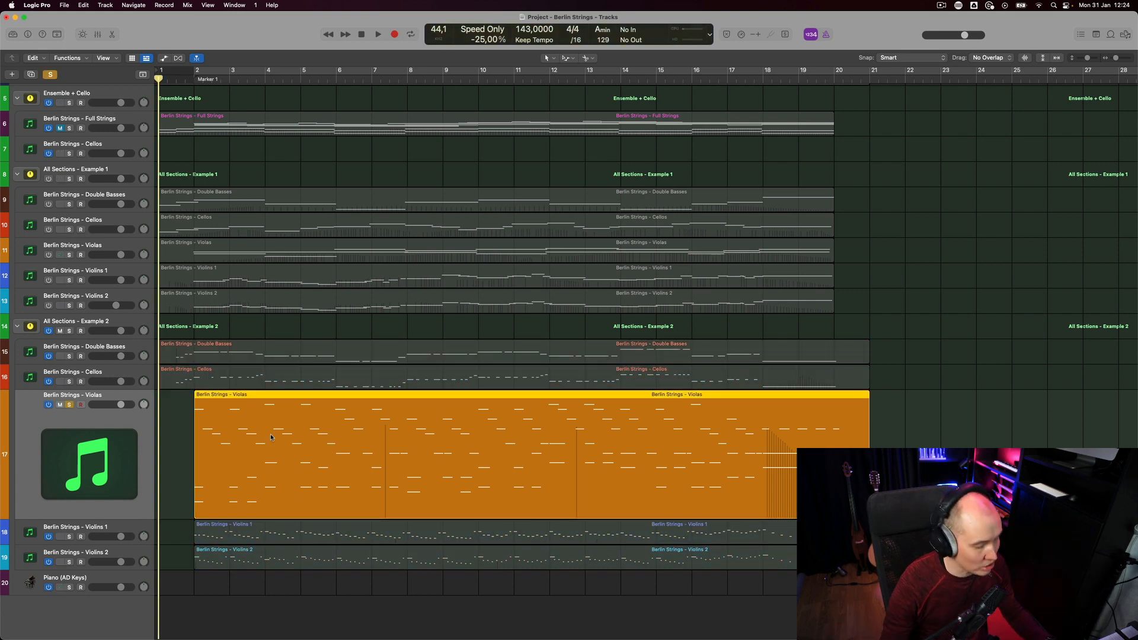
key("space")
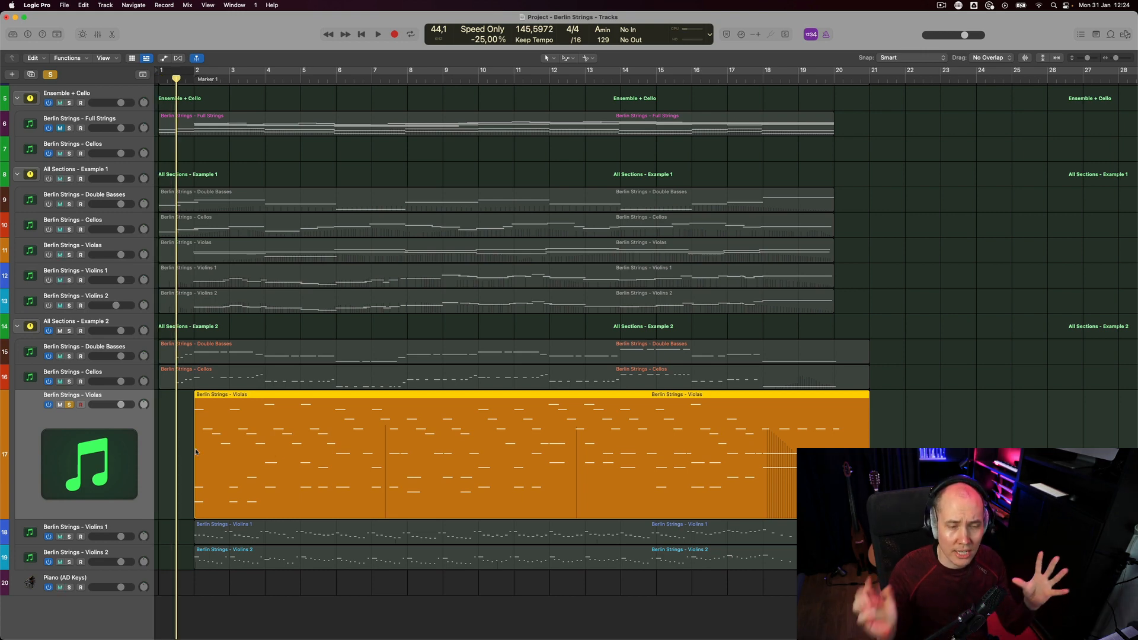
Open the Violas region in the Piano Roll and check the articulations of its first descending notes and lower notes
double_click(281, 443)
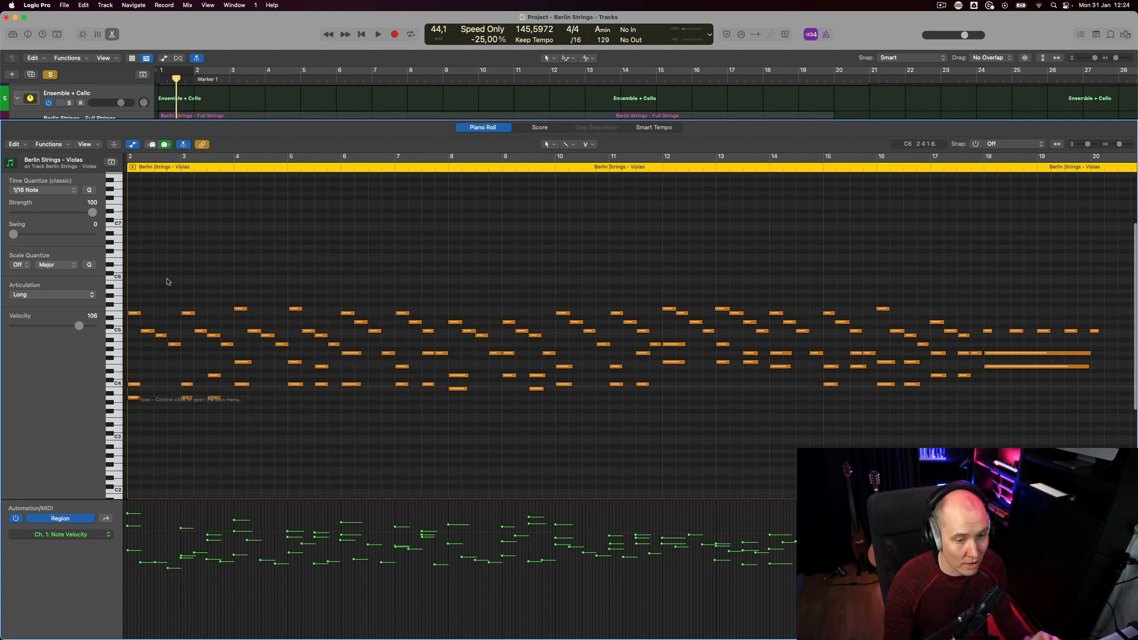
key("e")
double_click(354, 459)
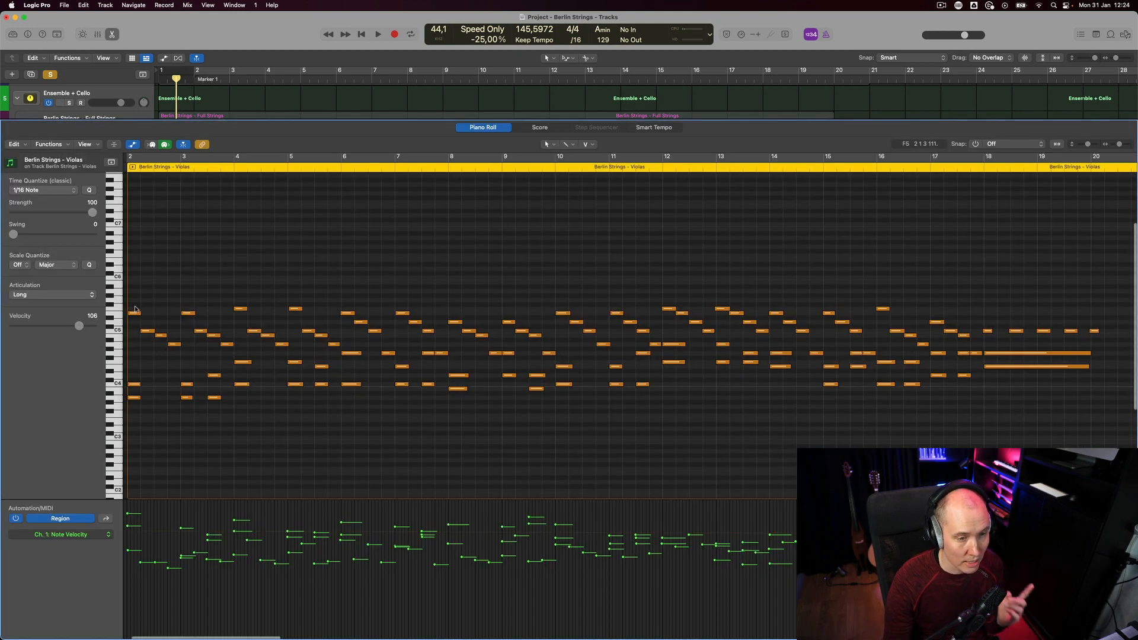
left_click(134, 312)
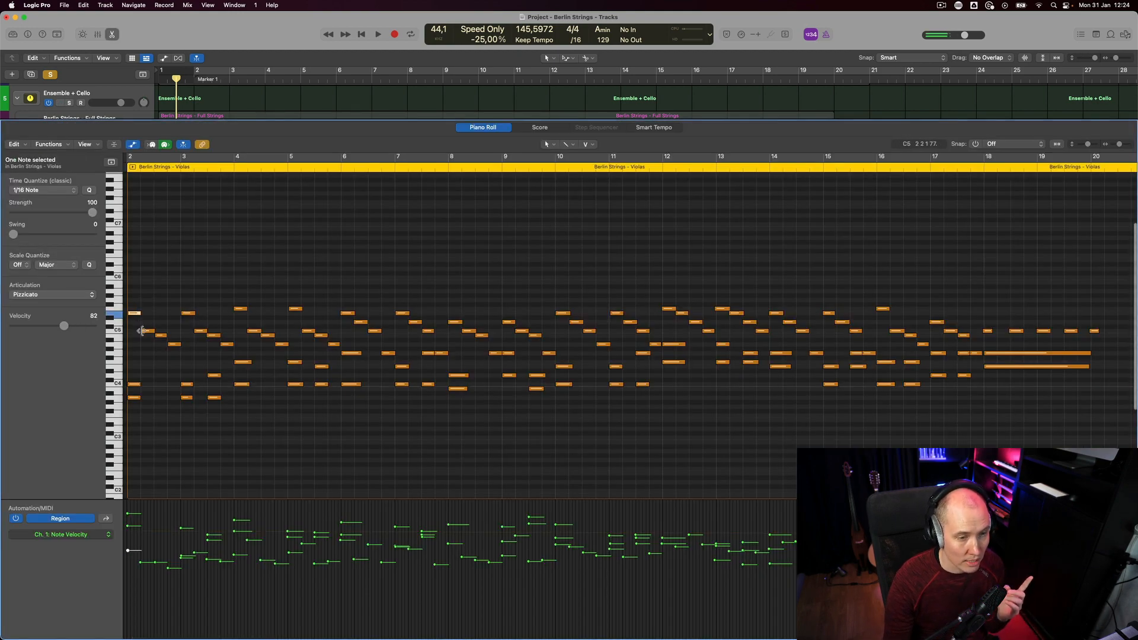
left_click(173, 348)
left_click(158, 336)
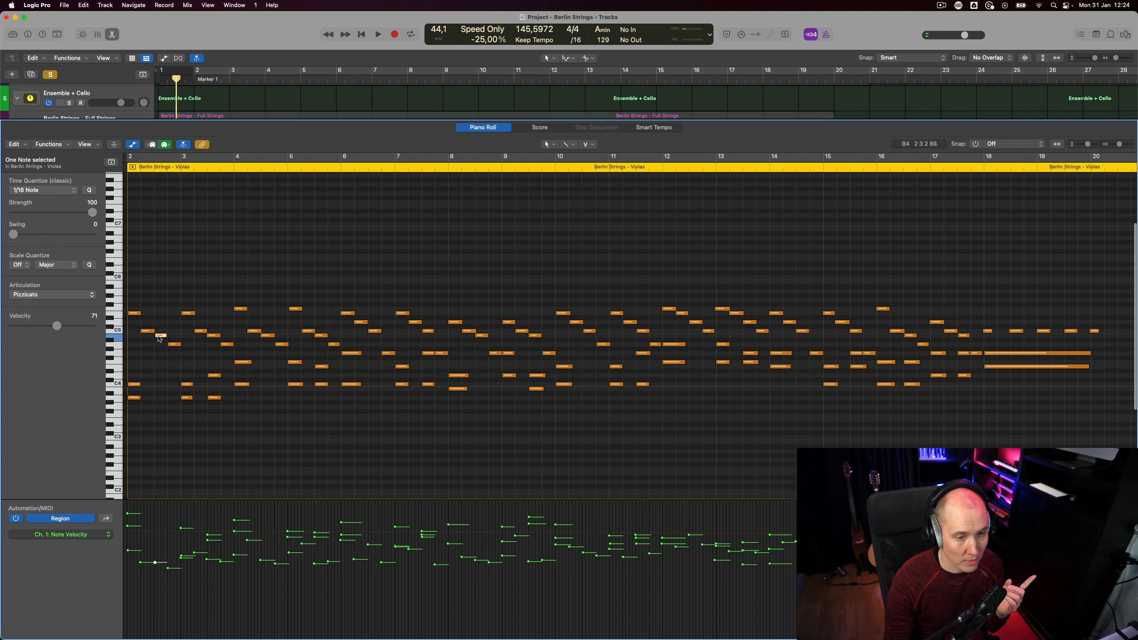
left_click_drag(139, 376, 138, 411)
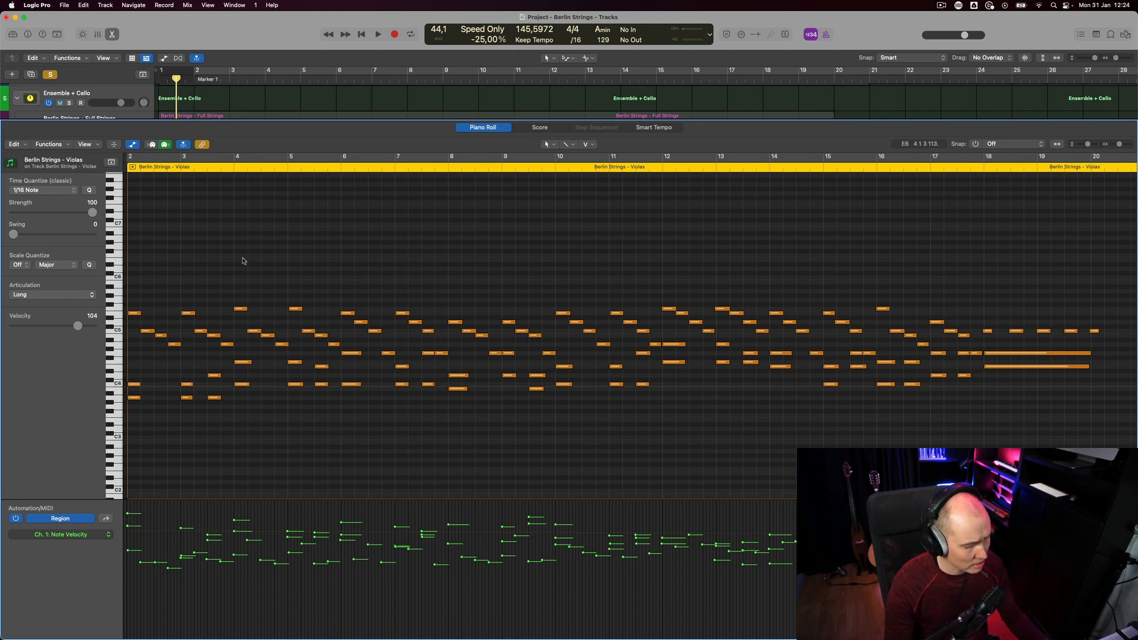
Reopen the Violas region in the Piano Roll, play the soloed part, and return the playhead to the project start
key("e")
double_click(273, 401)
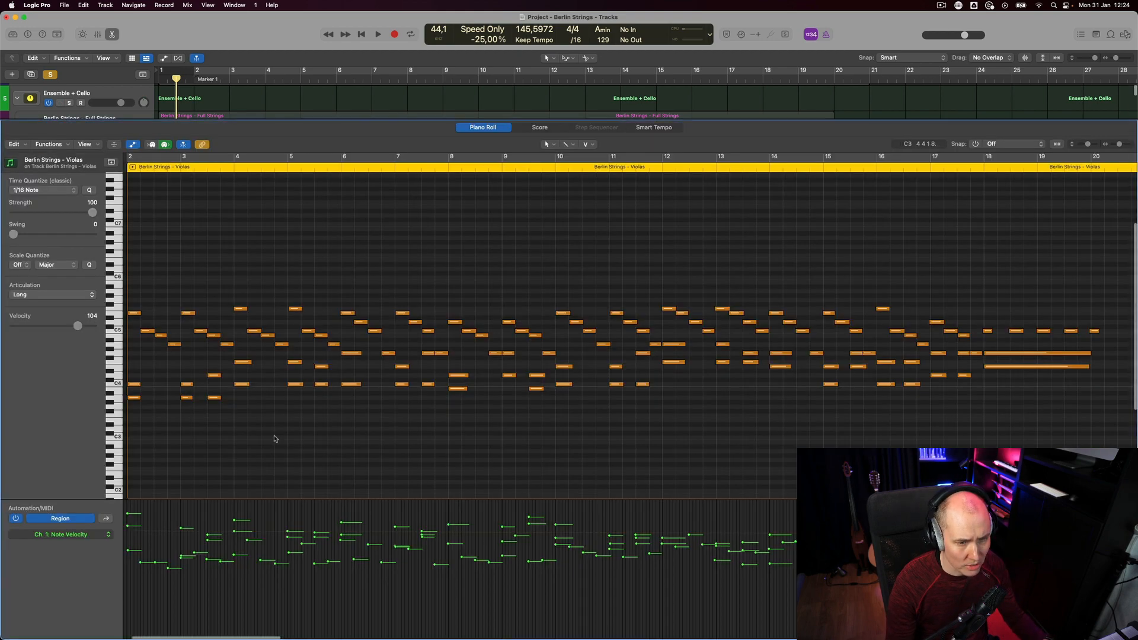
key("space")
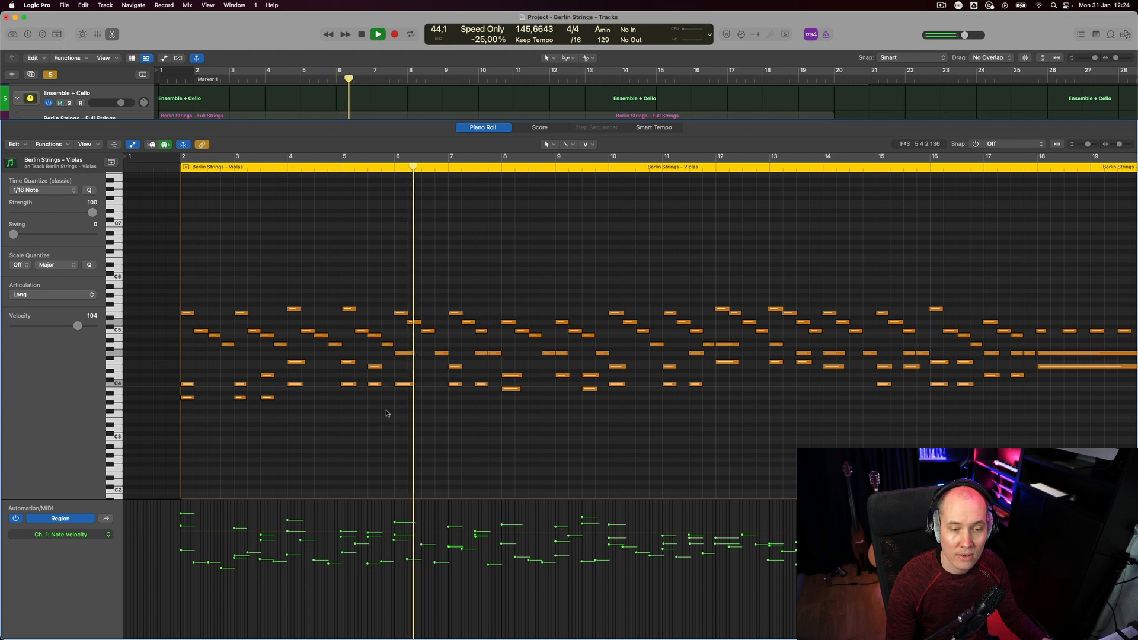
key("space")
key("Return")
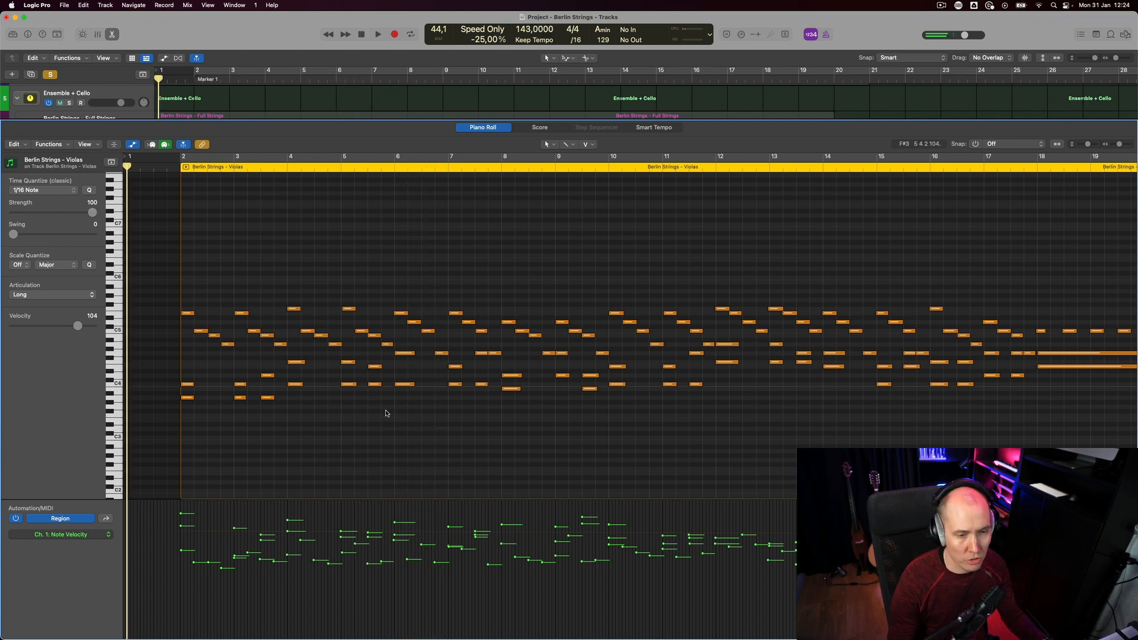
Place the playhead just before bar 2, where the Violas region begins, and close the Piano Roll
left_click(179, 351)
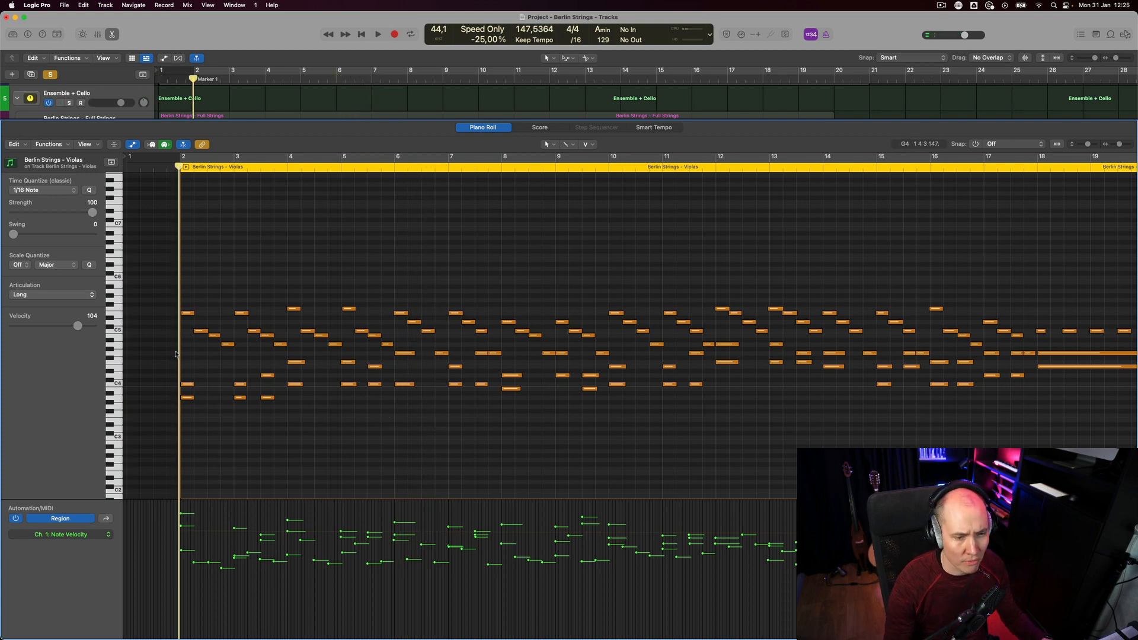
left_click(177, 355)
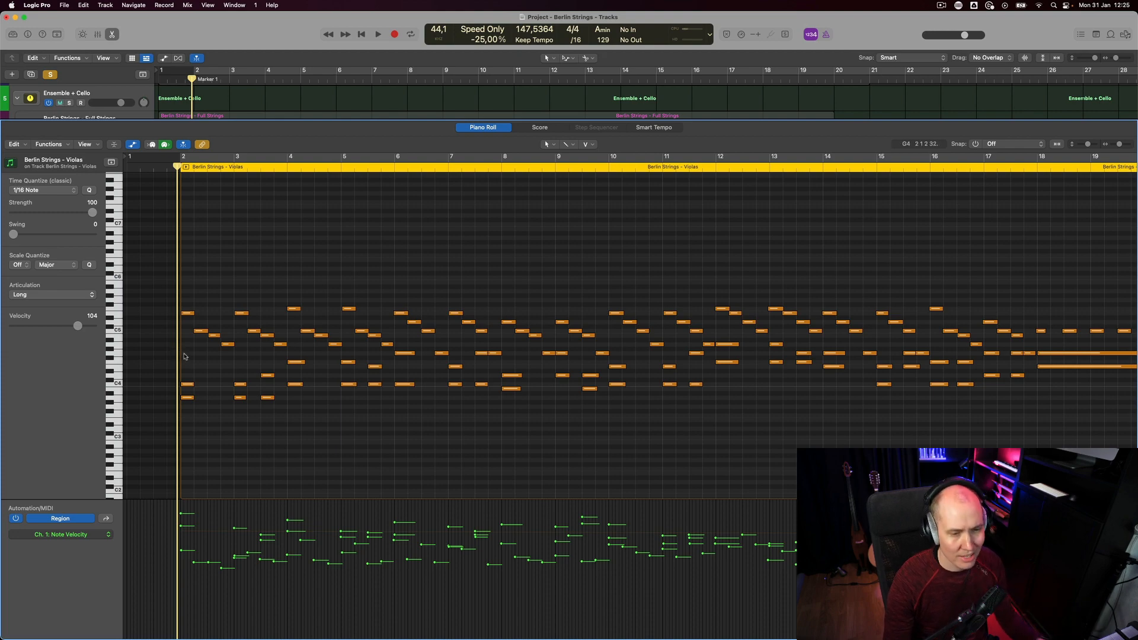
key("e")
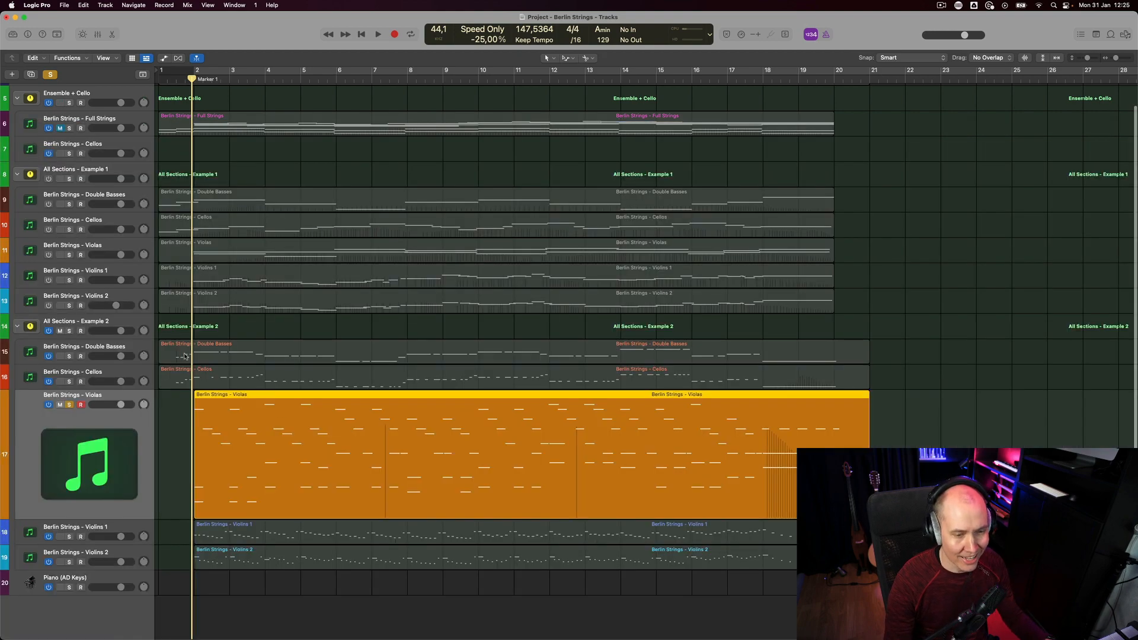
Unsolo the Violas, solo the Example 2 Violins 1 track, and keep Violins 1 as the selected track
left_click(70, 405)
left_click(129, 524)
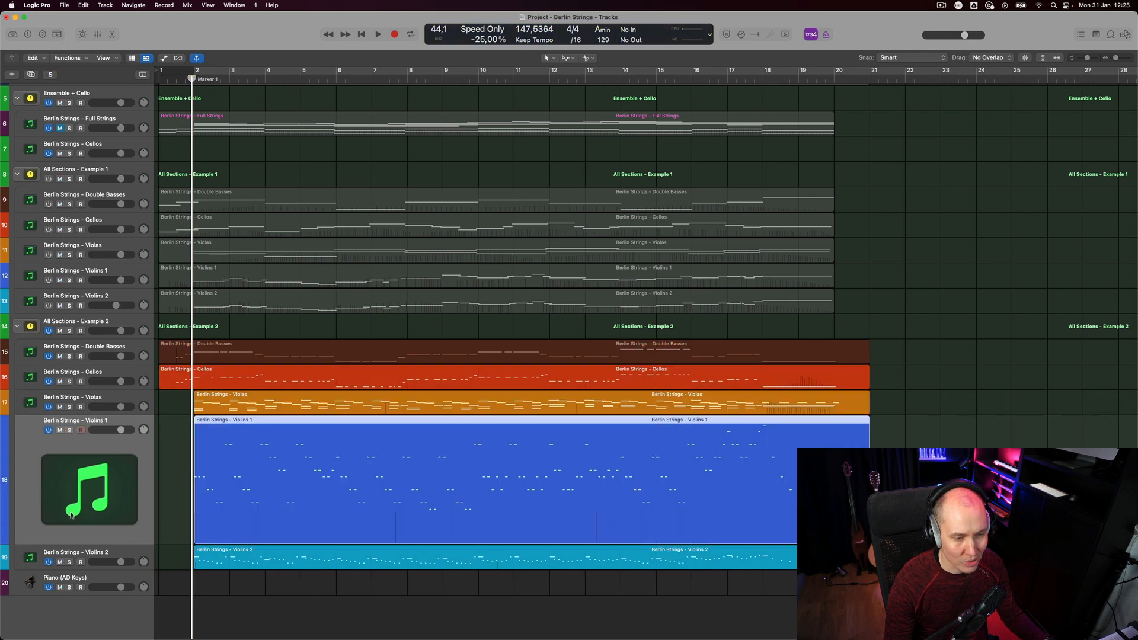
left_click(69, 431)
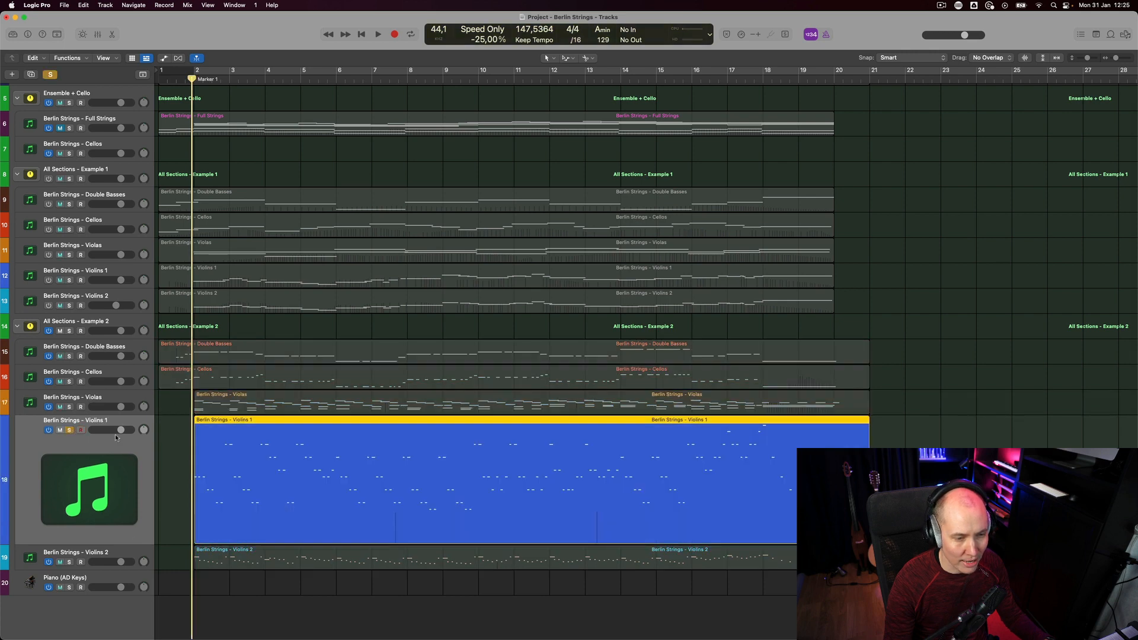
left_click(117, 555)
left_click(142, 424)
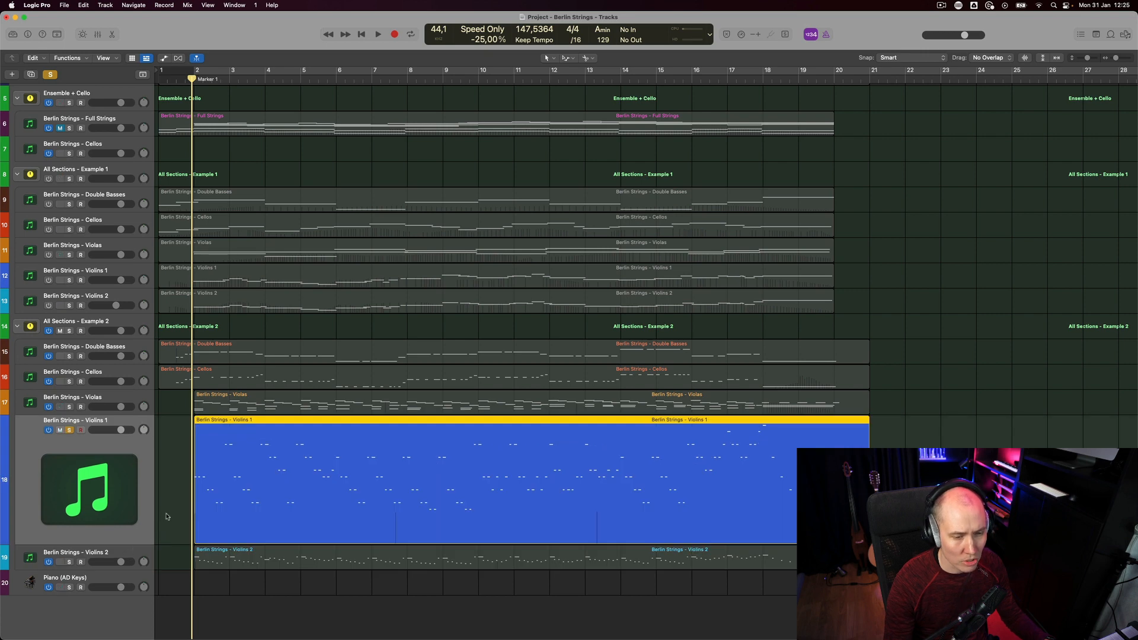
Open the Violins 1 region in the Piano Roll and check the articulations of notes in its opening two bars
left_click_drag(210, 483, 264, 493)
double_click(264, 493)
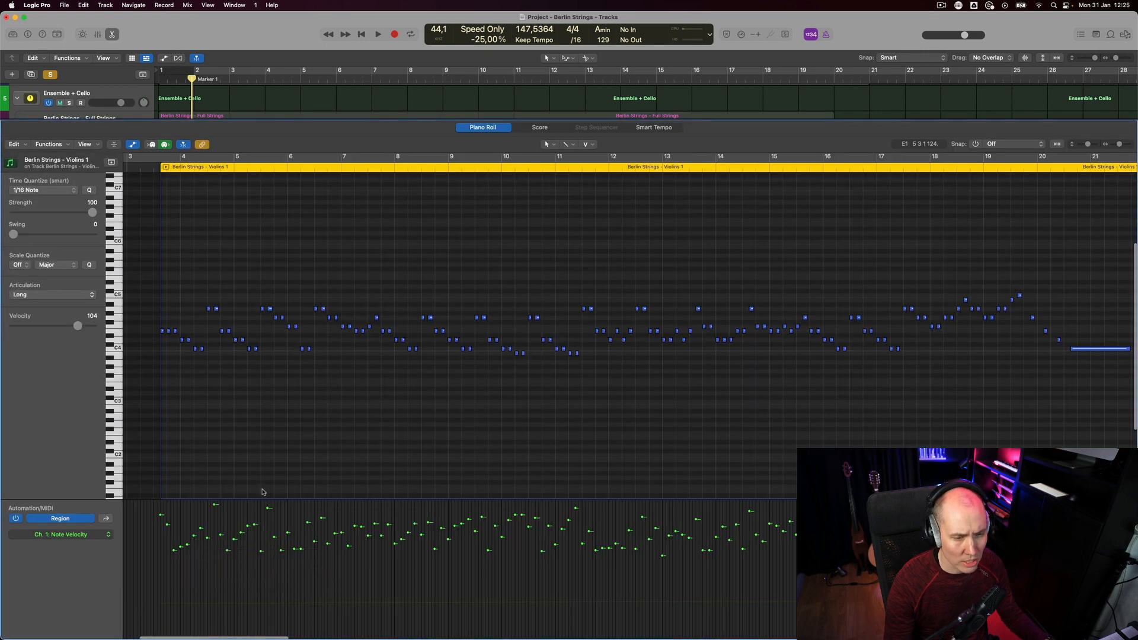
key("e")
double_click(269, 444)
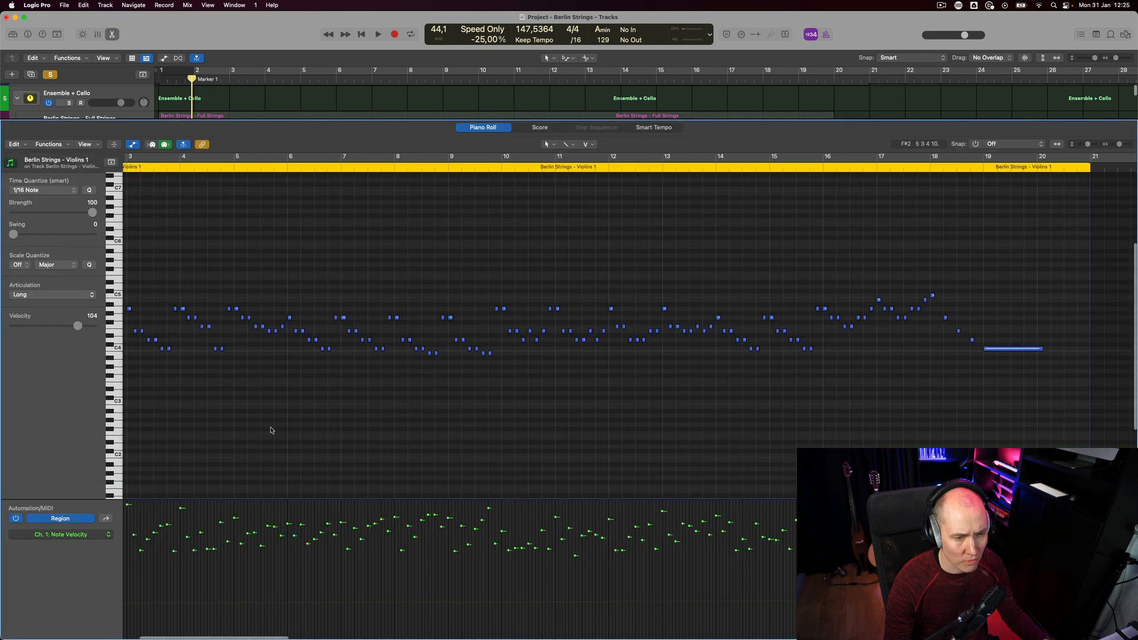
scroll(272, 432, "left", 2)
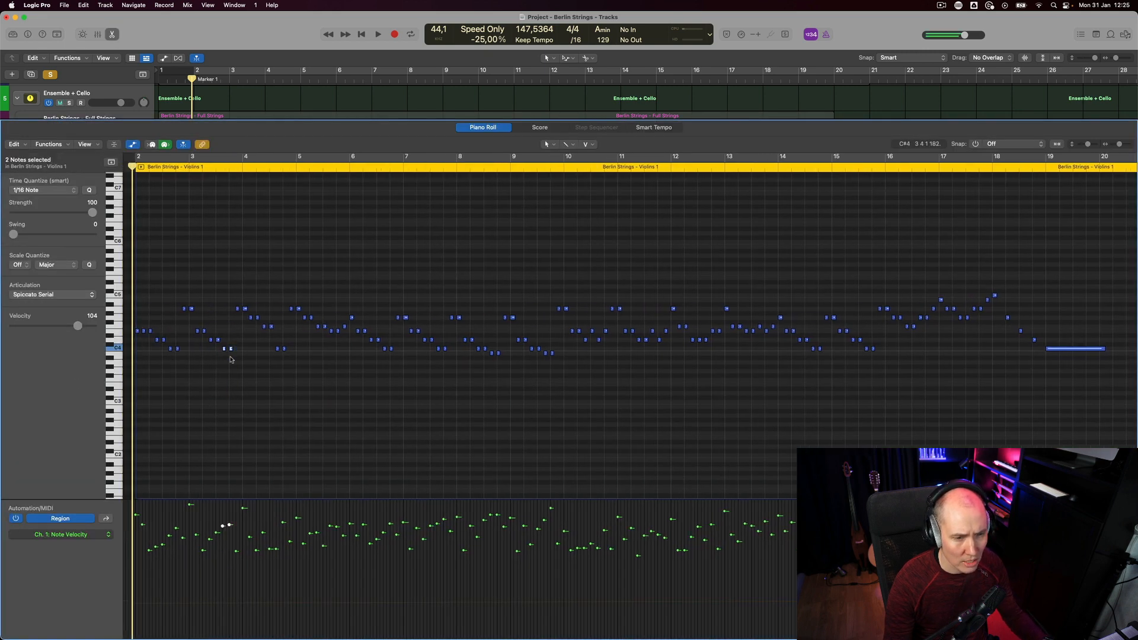
left_click(137, 330)
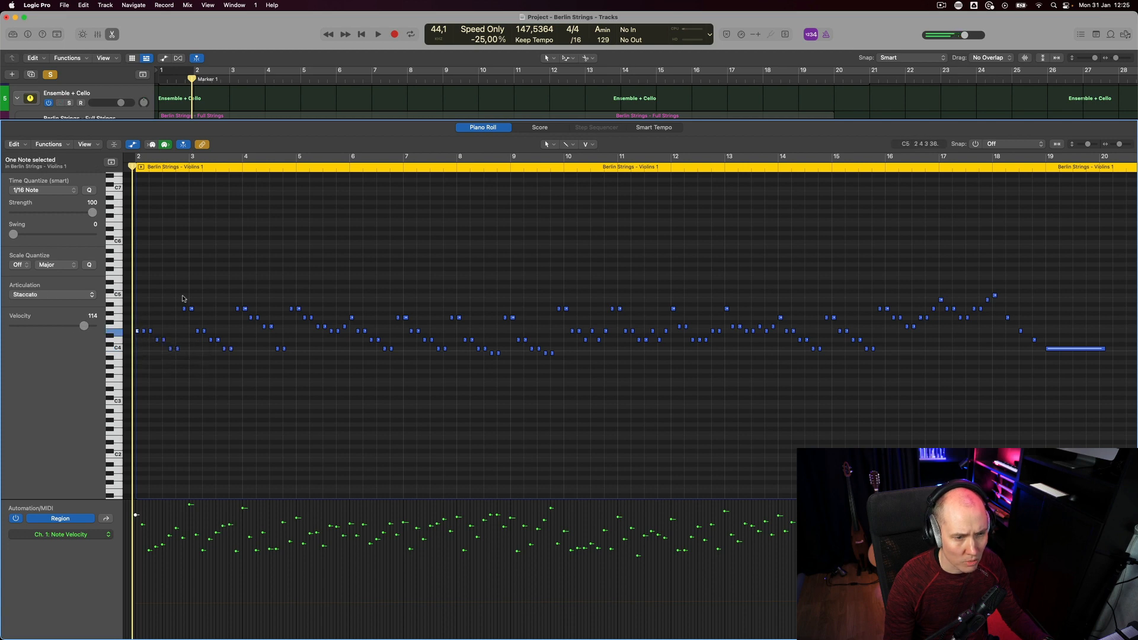
left_click(181, 297)
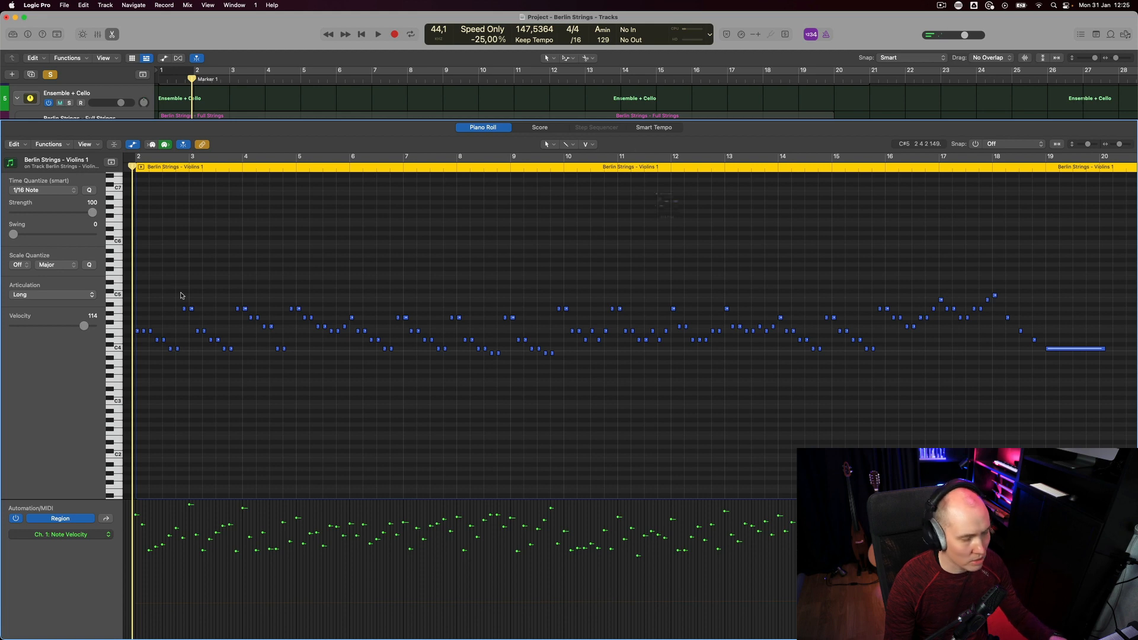
Show the Violins 1 SINE Player and play the soloed part to watch its articulation list, pausing around bar 5
key("v")
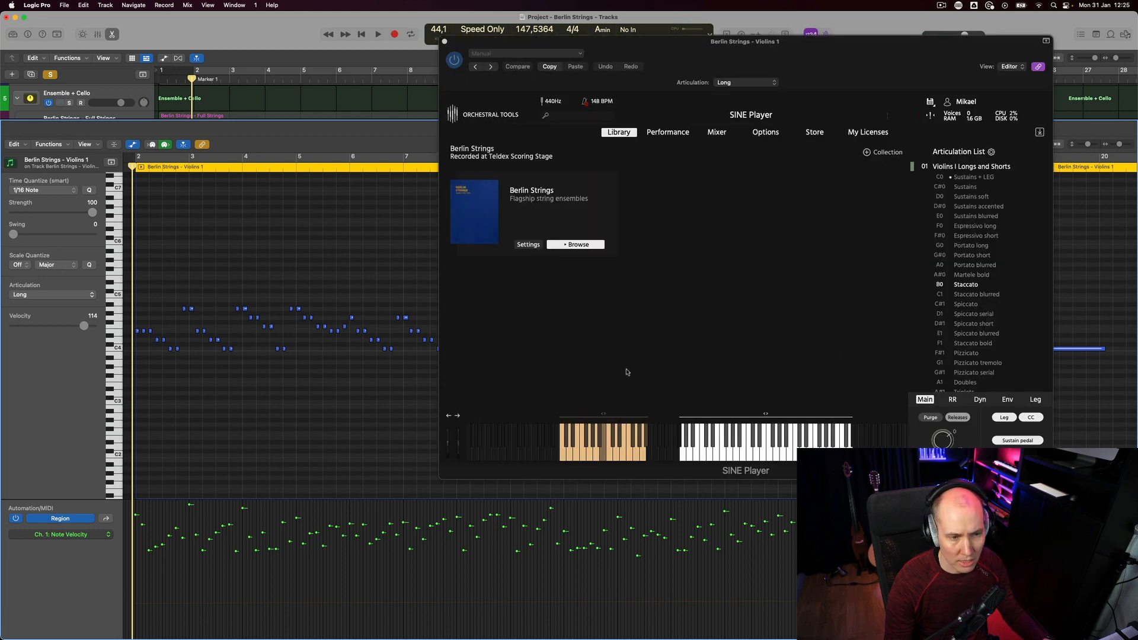
key("space")
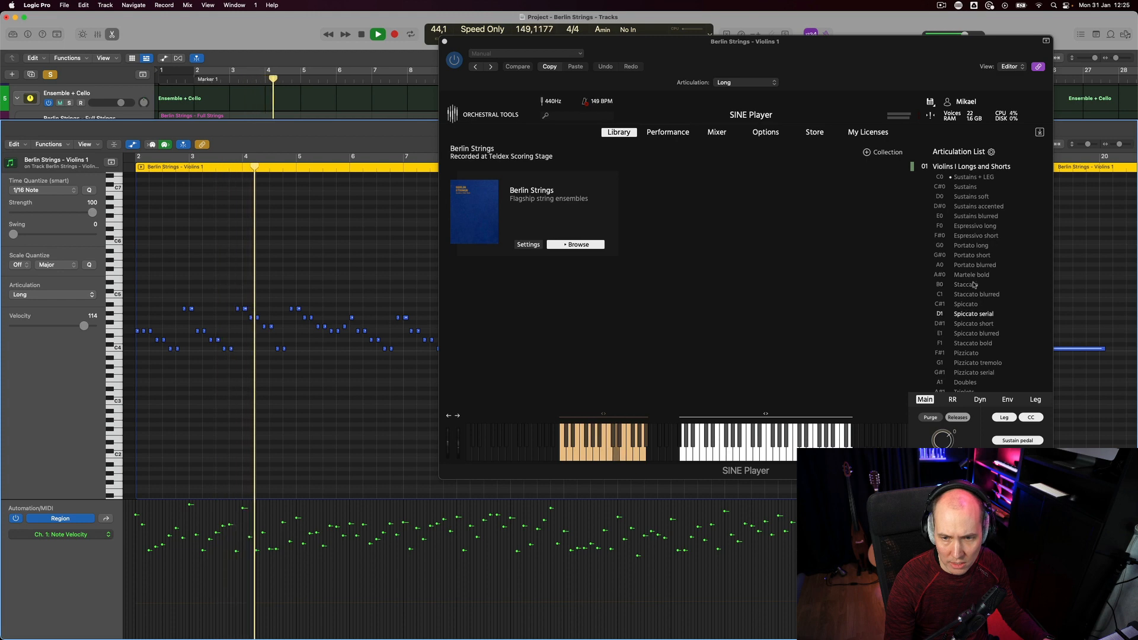
key("space")
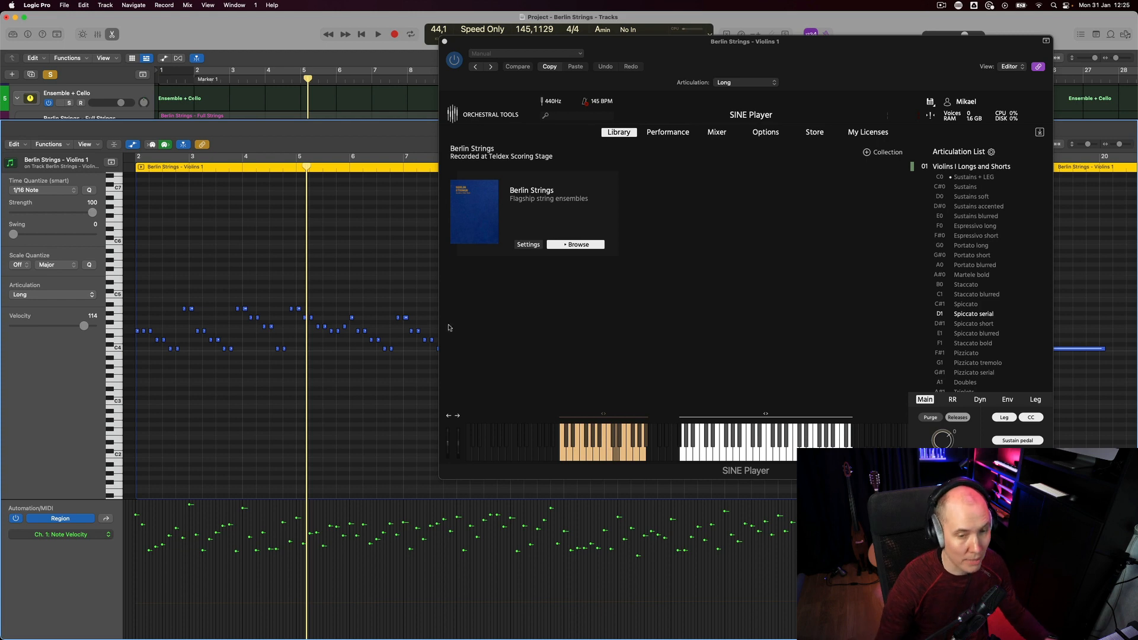
Hide the SINE Player, resume Violins 1 playback, and close the Piano Roll before stopping midway through bar 8
key("v")
key("space")
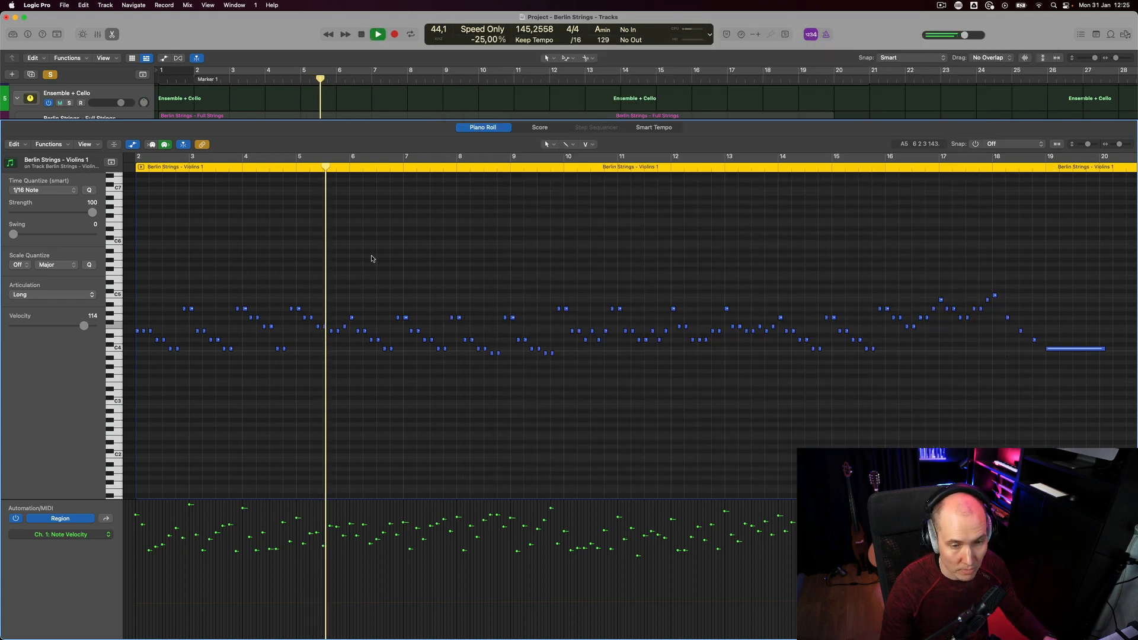
key("e")
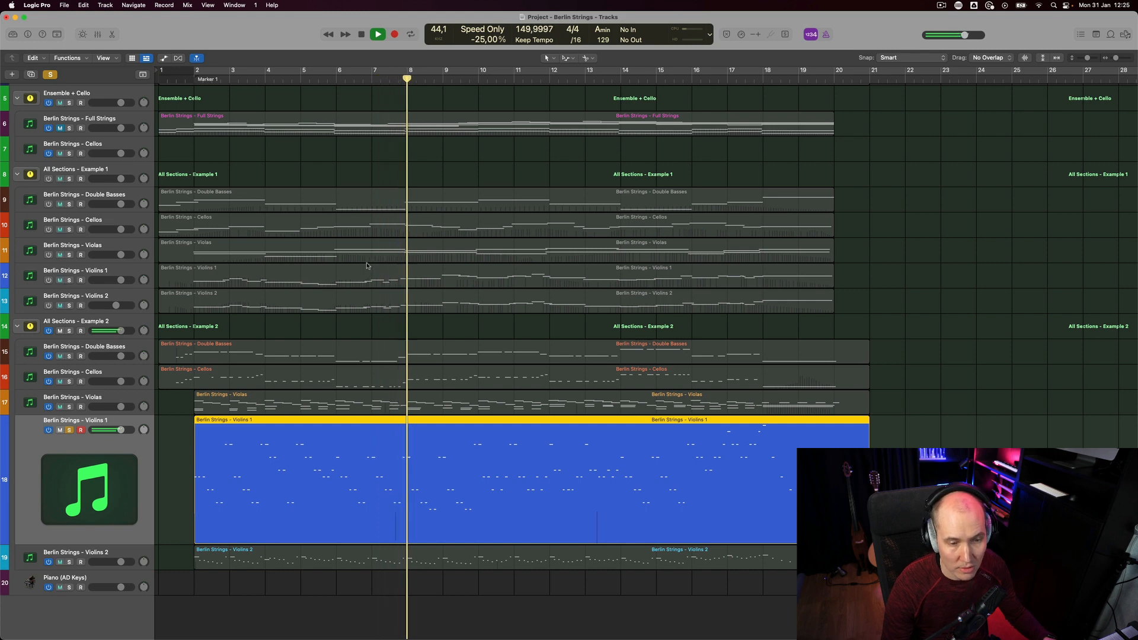
key("space")
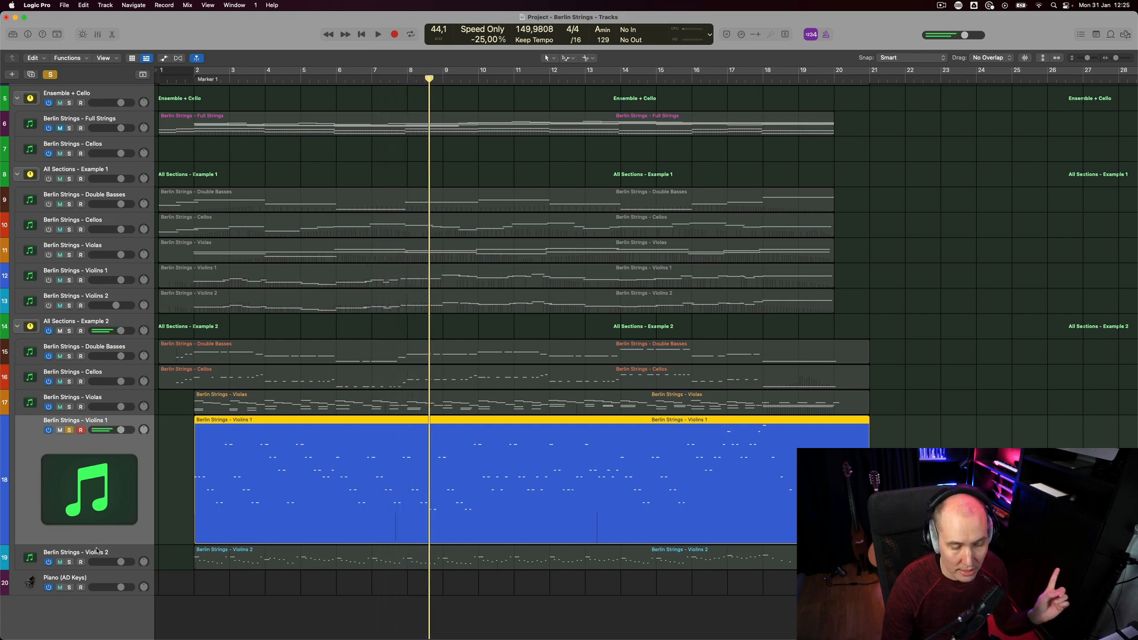
Solo Example 2's Violins 2 instead of Violins 1 and check the articulations of its opening notes in the Piano Roll
left_click(97, 551)
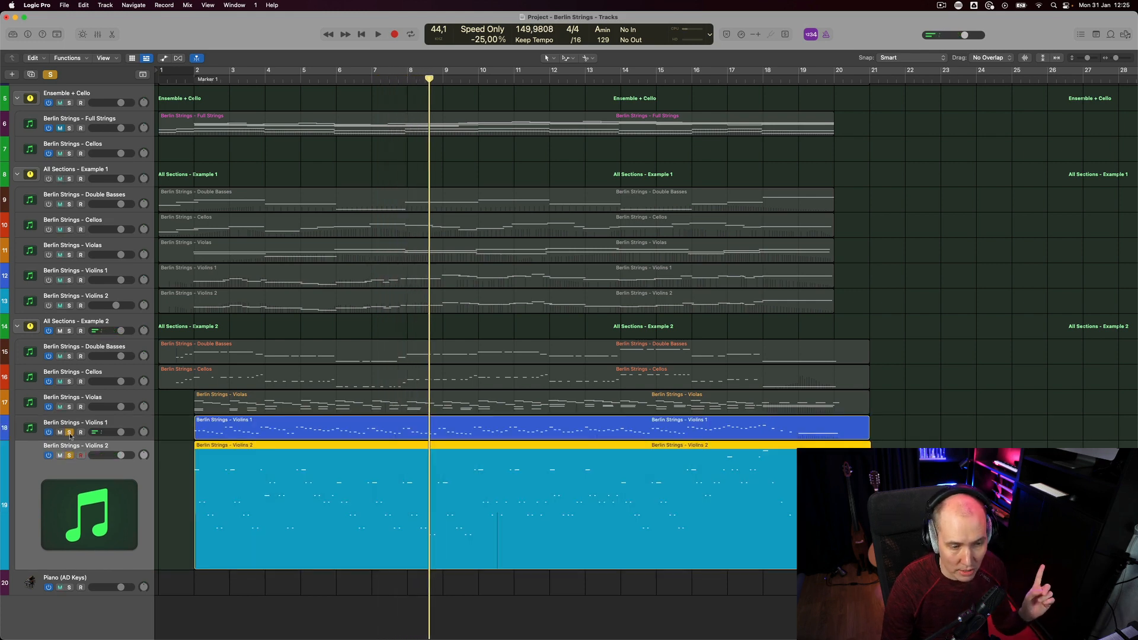
double_click(256, 482)
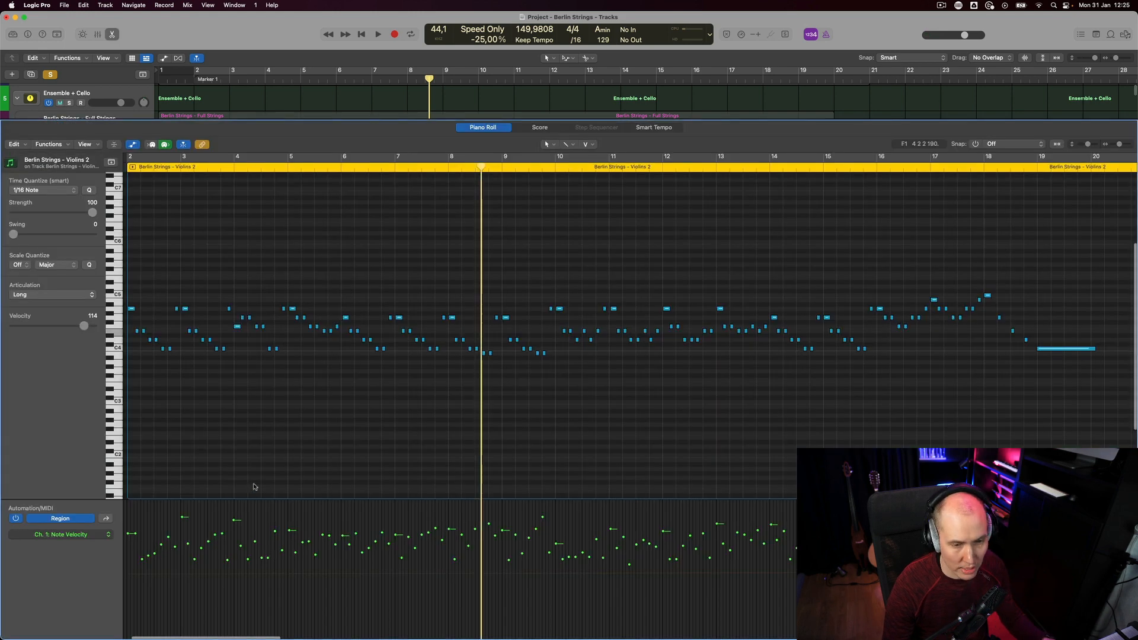
left_click(131, 308)
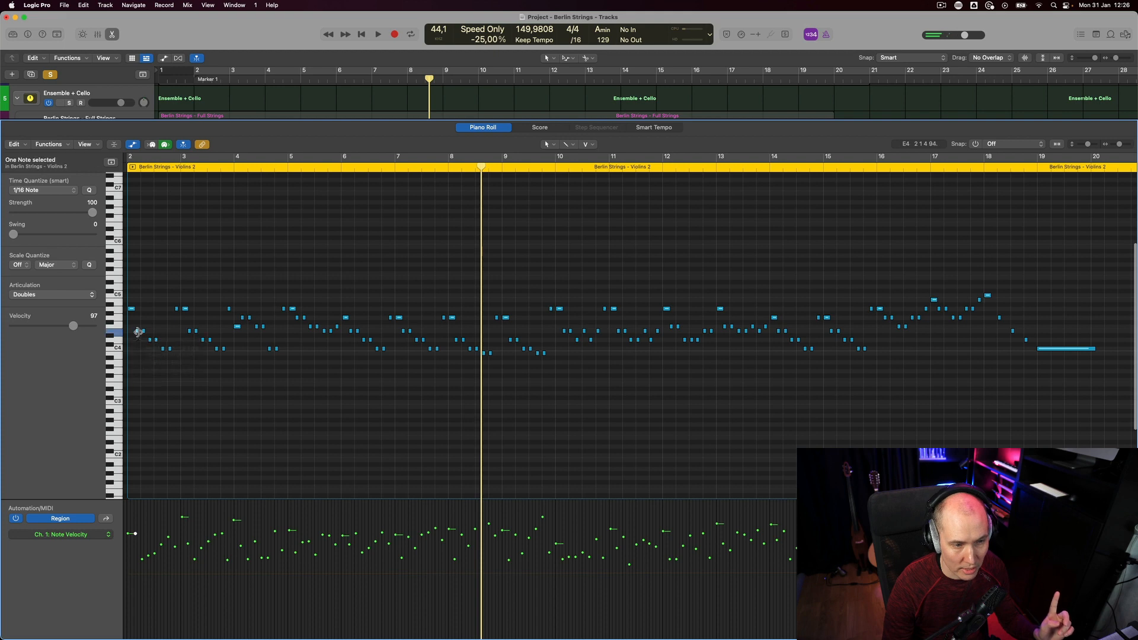
left_click(143, 330)
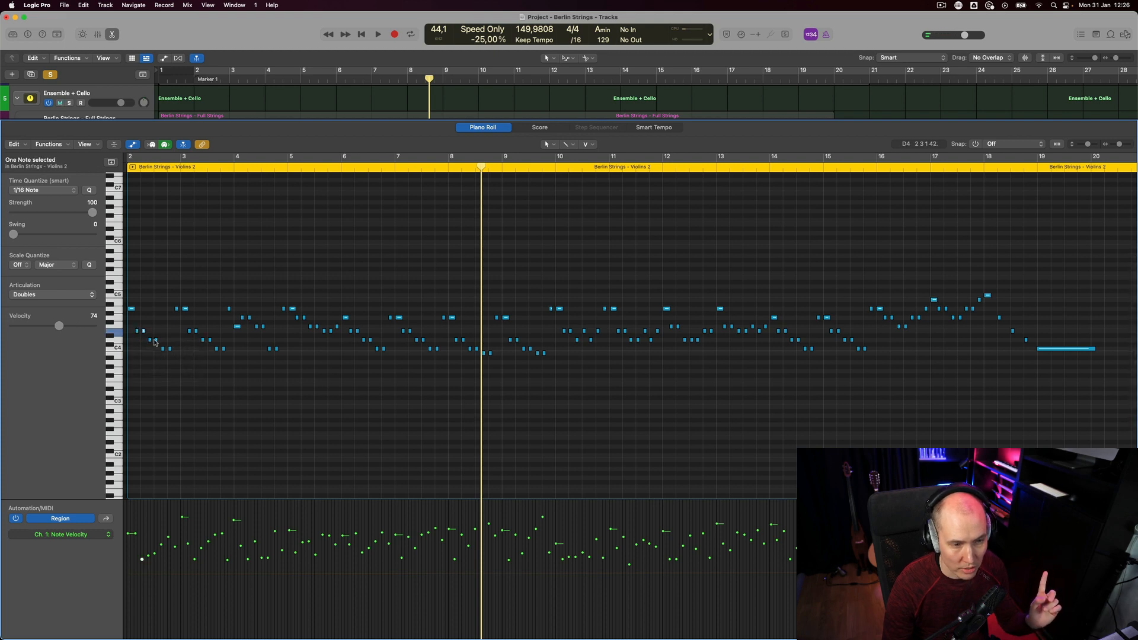
left_click(158, 345)
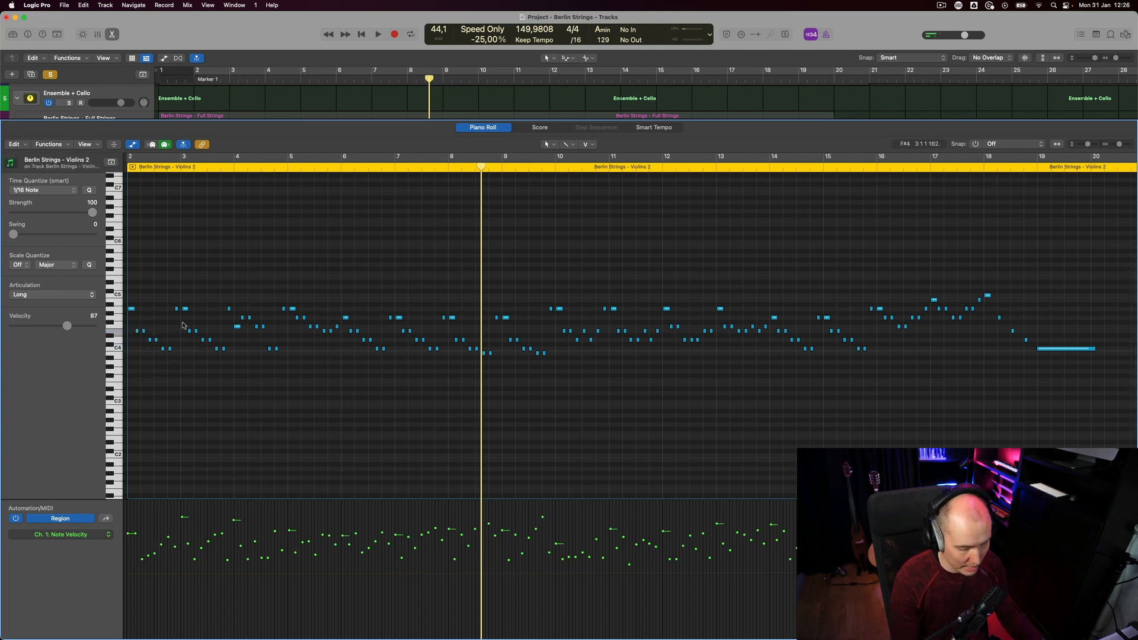
Play the soloed Violins 2 part from the project start, view its region in the Piano Roll, and return the playhead to the start
key("Return")
key("space")
key("p")
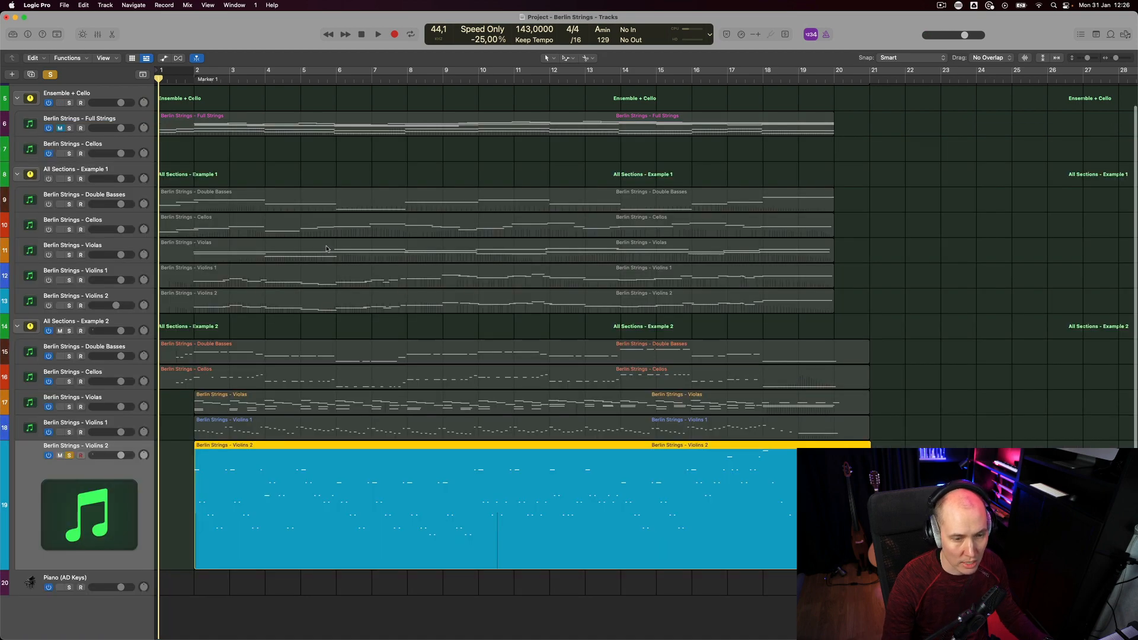
key("space")
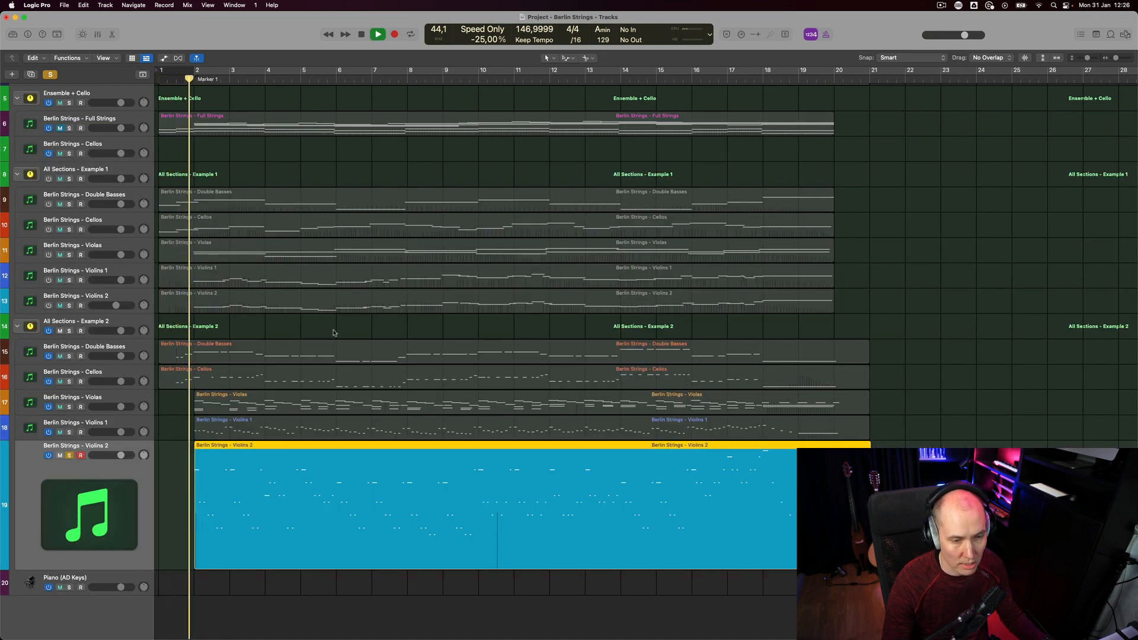
key("p")
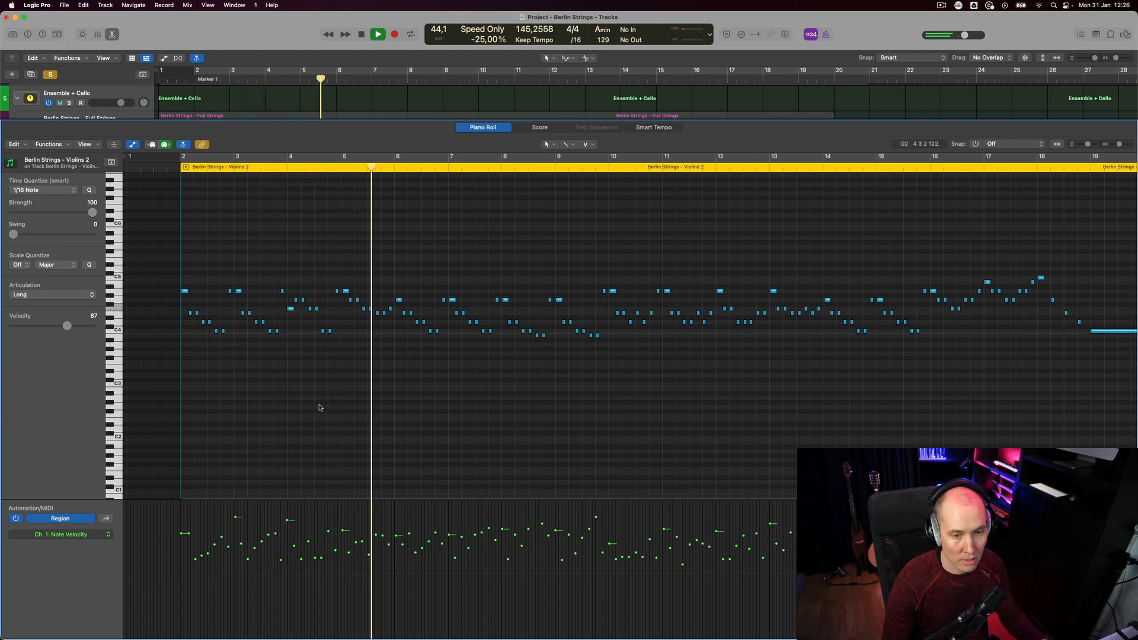
key("space")
key("Return")
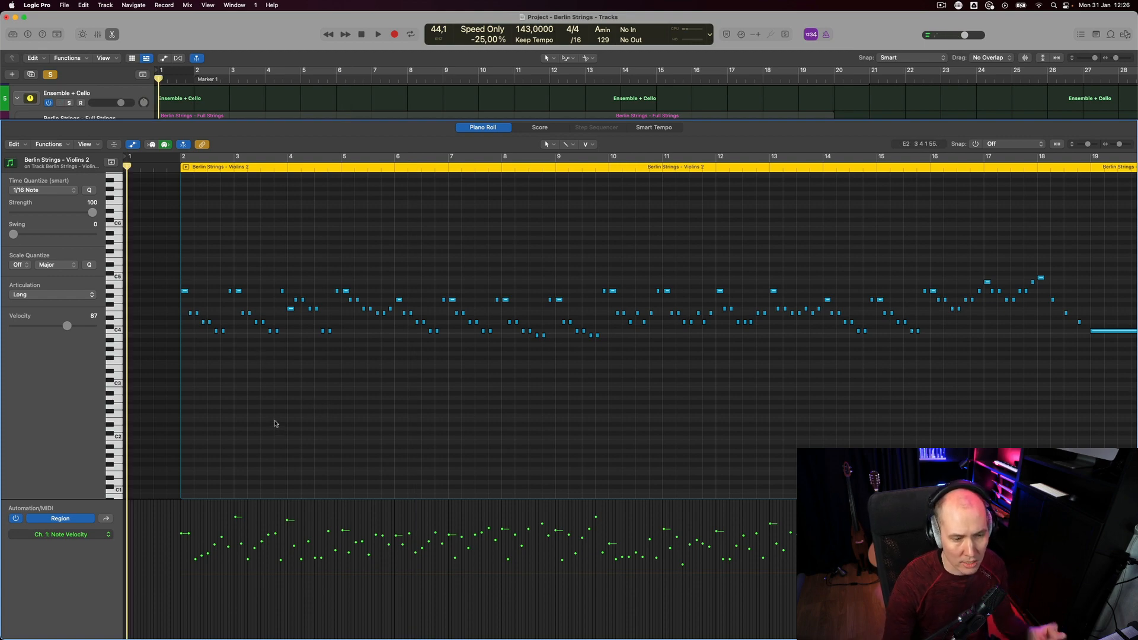
Close the Piano Roll, solo Violins 1 alongside Violins 2 in Example 2, and leave the playhead just before bar 2
key("e")
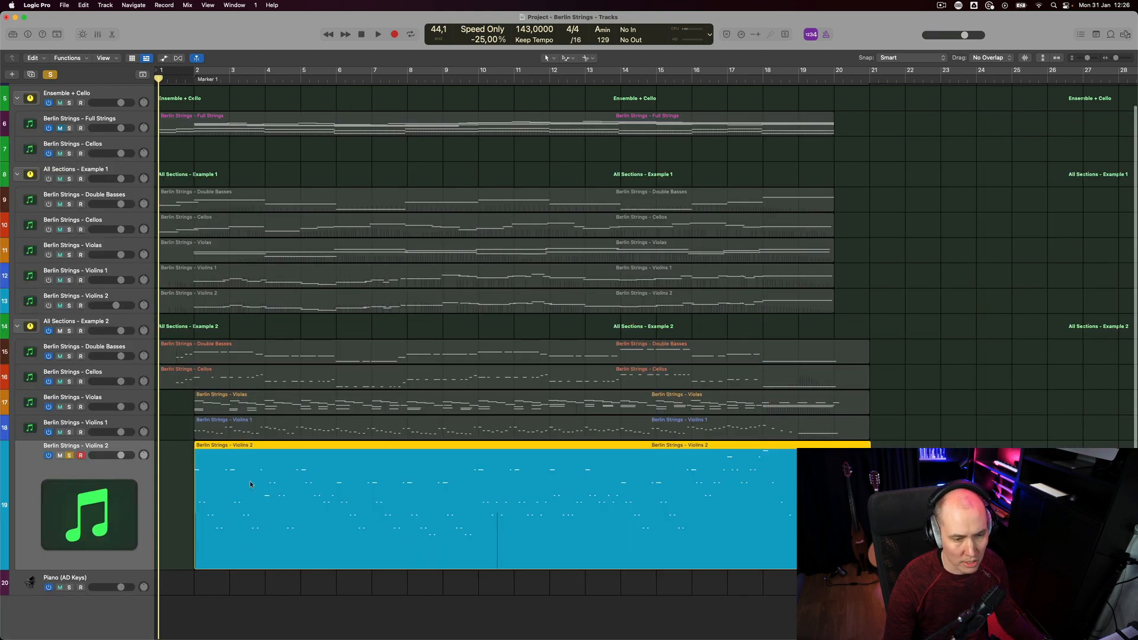
left_click(70, 433)
key("space")
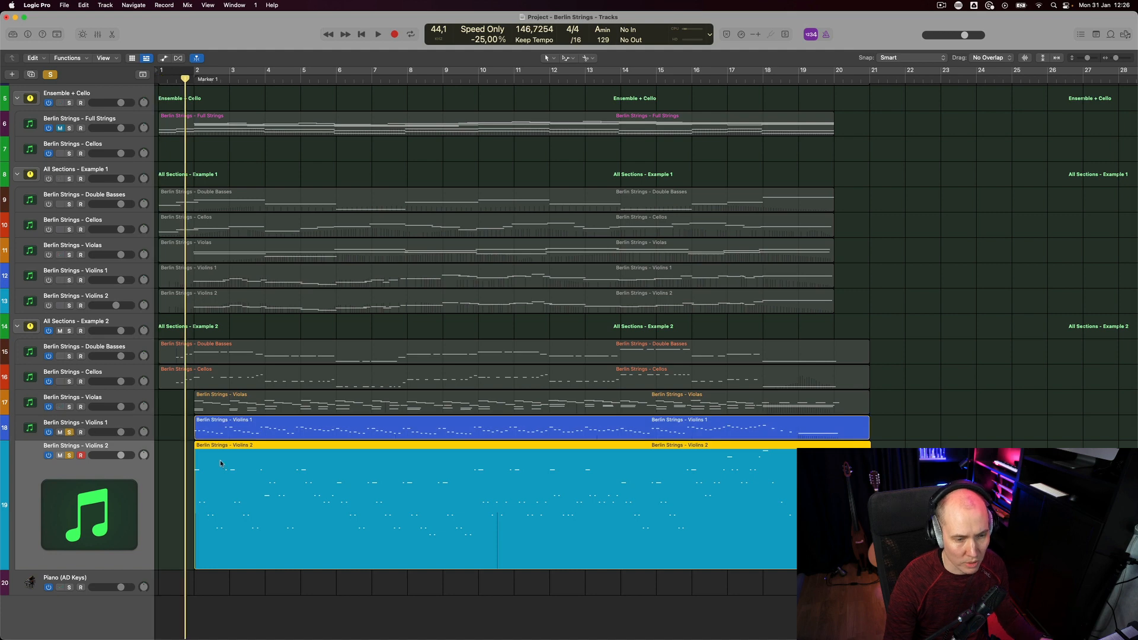
View the Violins 1 and Violins 2 regions together in the Piano Roll, play both parts, then close the editor and stop
key("e")
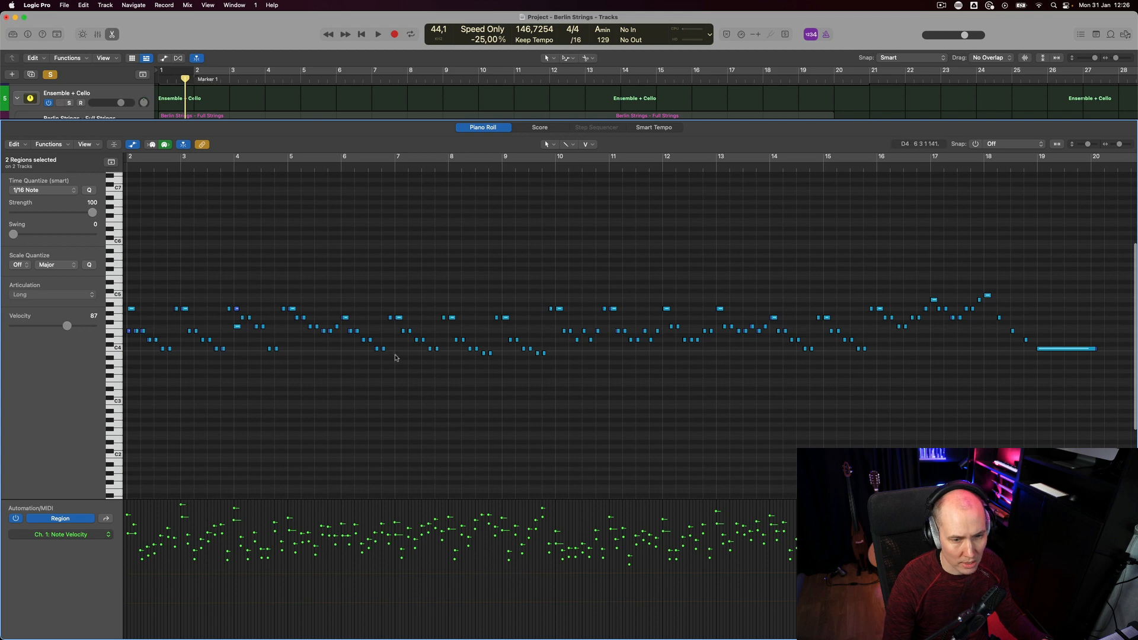
key("e")
key("e")
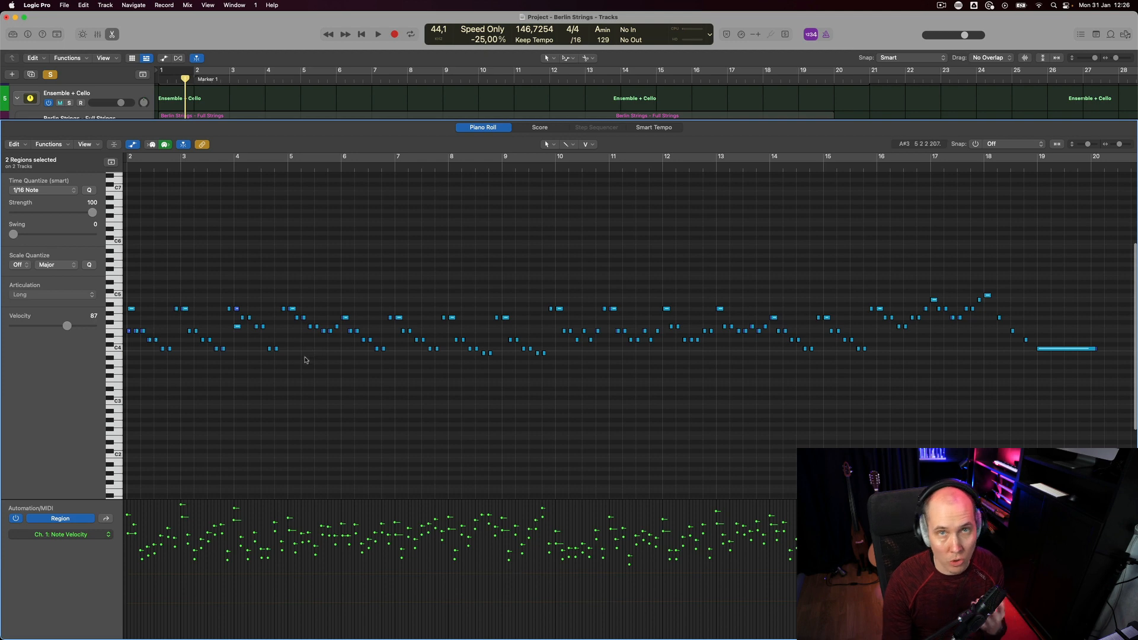
key("e")
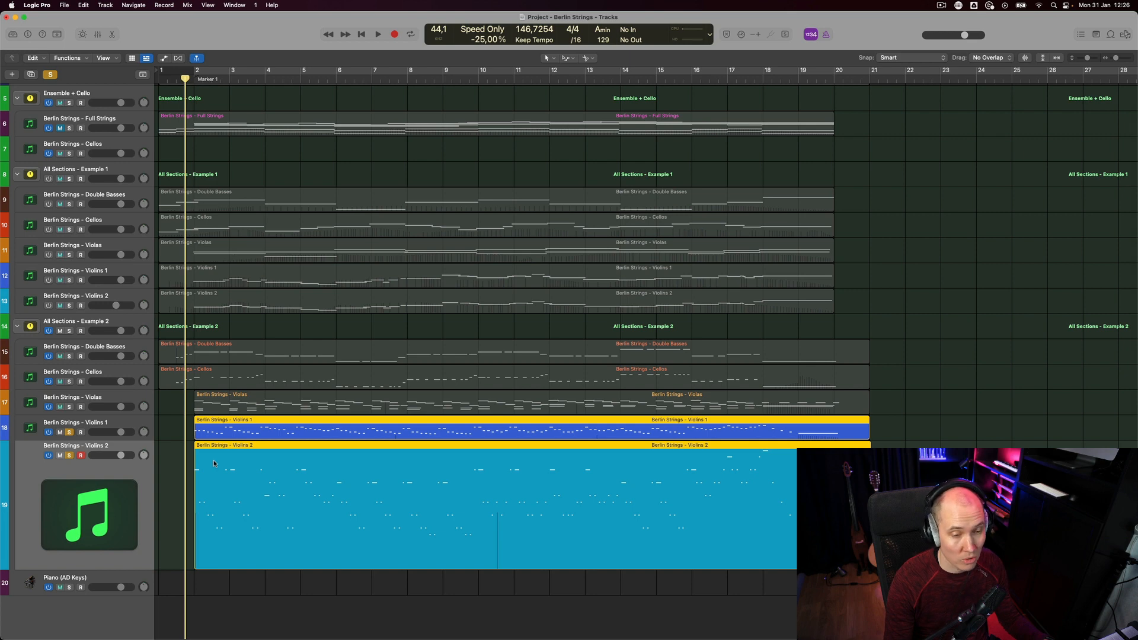
key("e")
key("space")
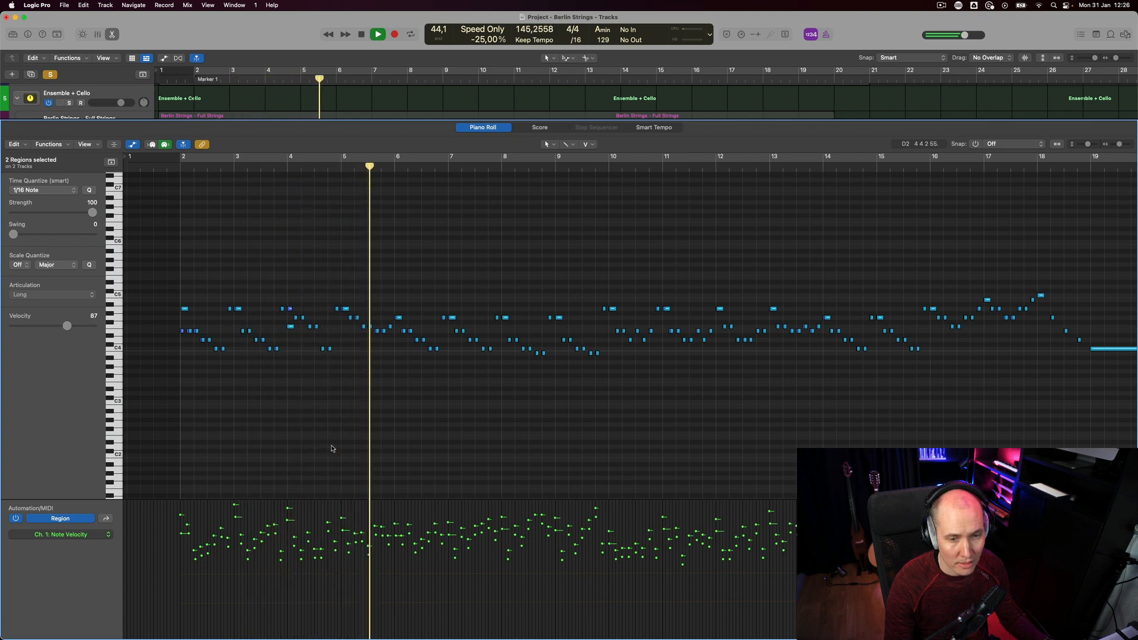
key("e")
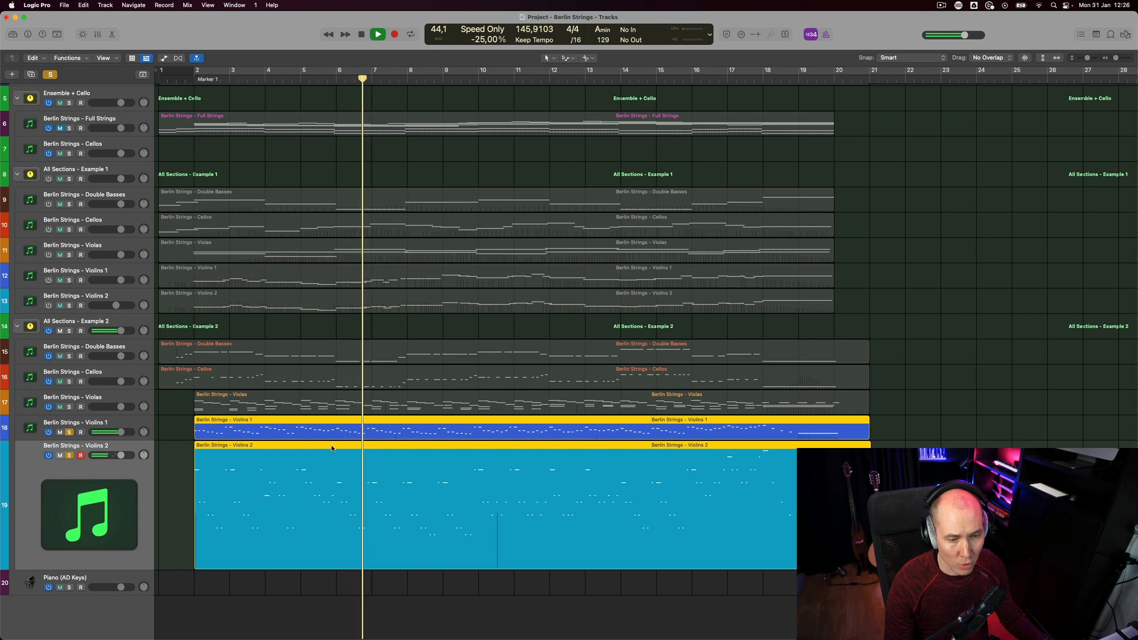
key("space")
Unsolo both violin tracks, solo the All Sections - Example 2 stack, and play it from the project start
left_click(69, 455)
left_click(69, 432)
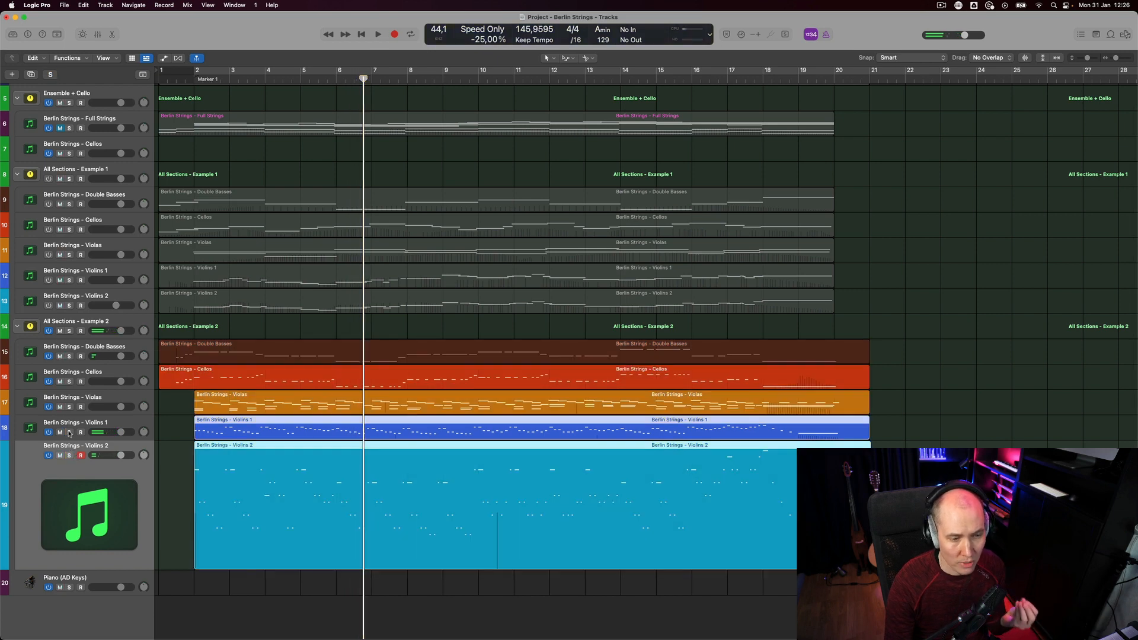
left_click(99, 328)
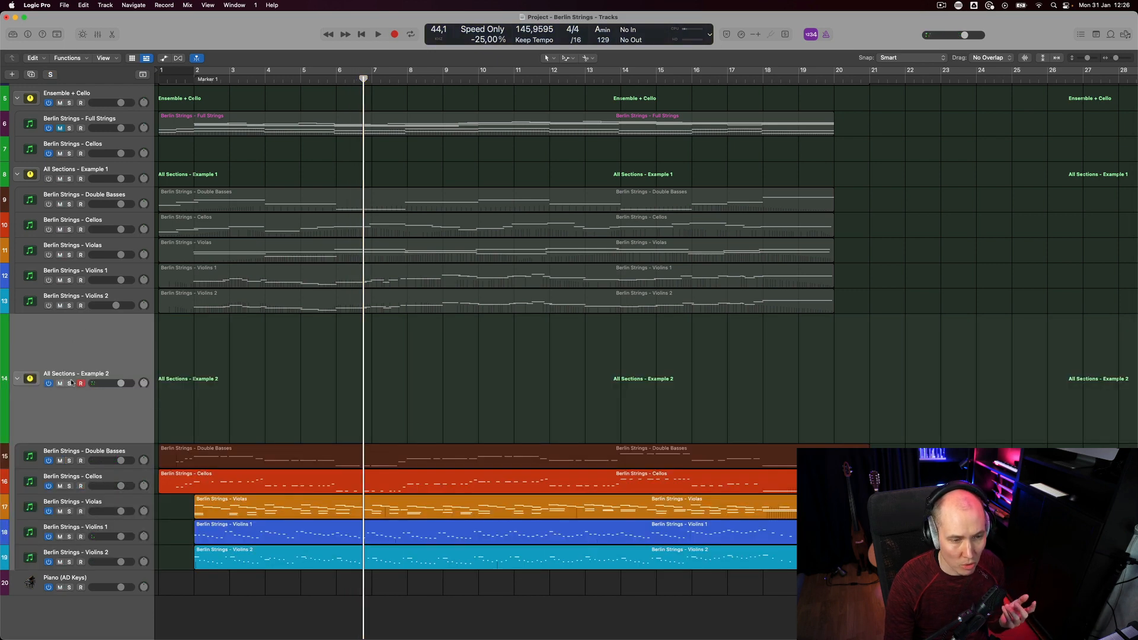
key("Return")
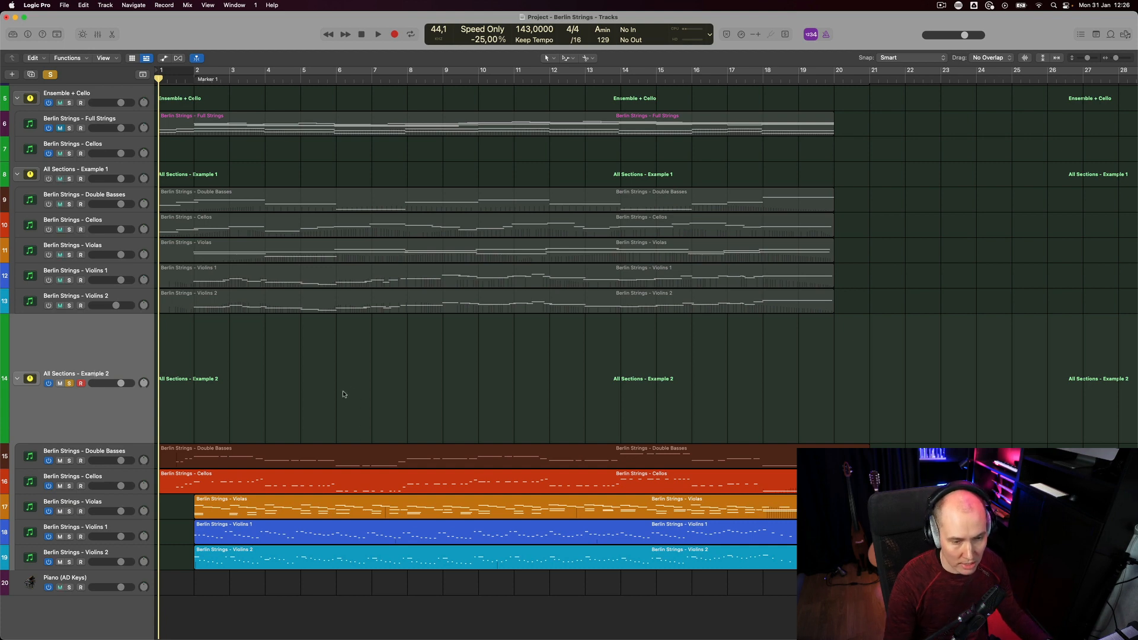
key("p")
key("p")
key("space")
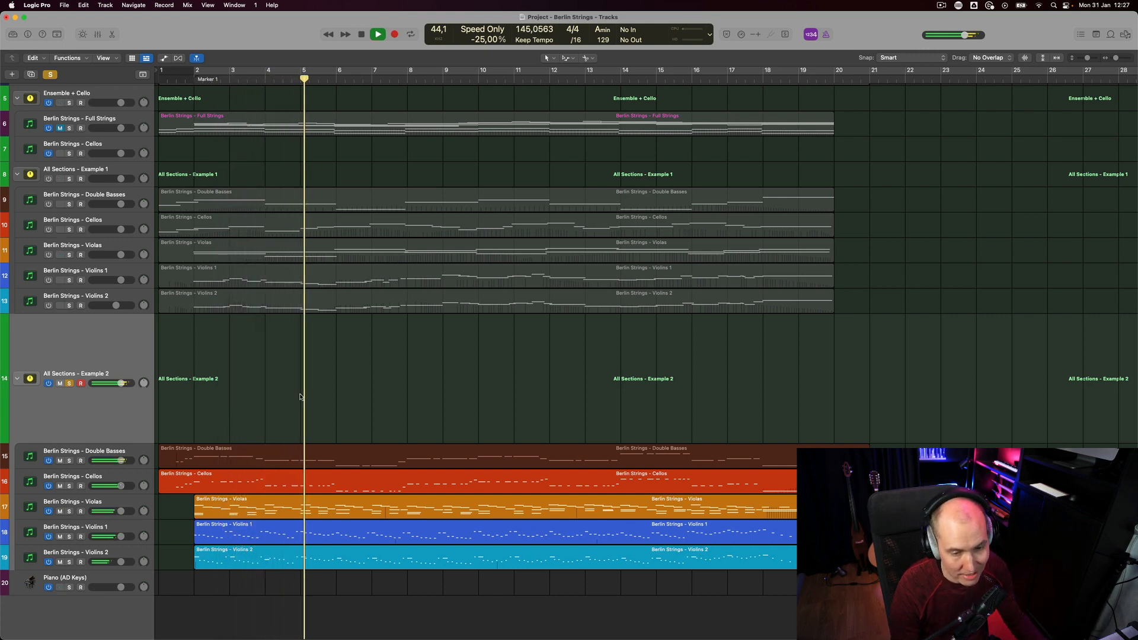
key("space")
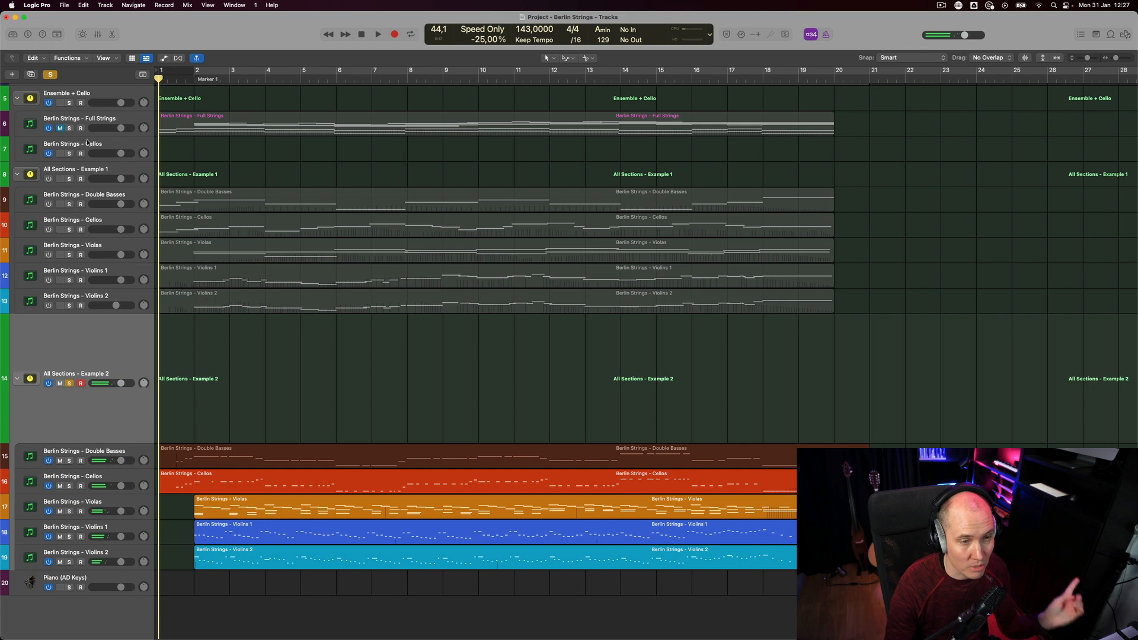
Solo the Berlin Strings - Full Strings track, unsolo All Sections - Example 2, and play the full strings part from the start
left_click(70, 128)
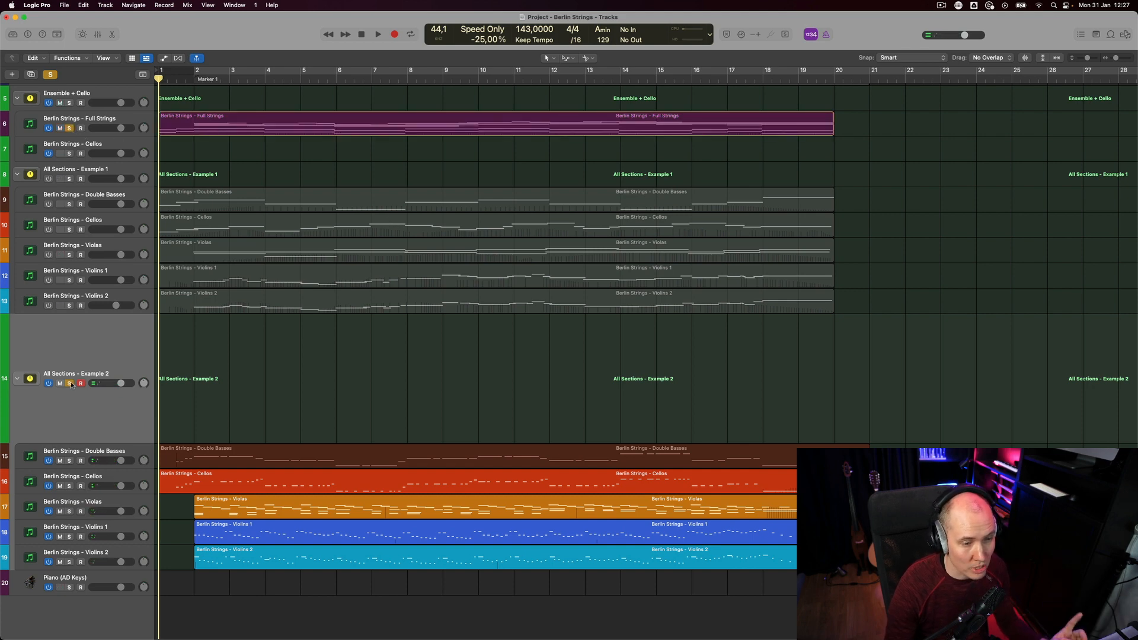
left_click(69, 384)
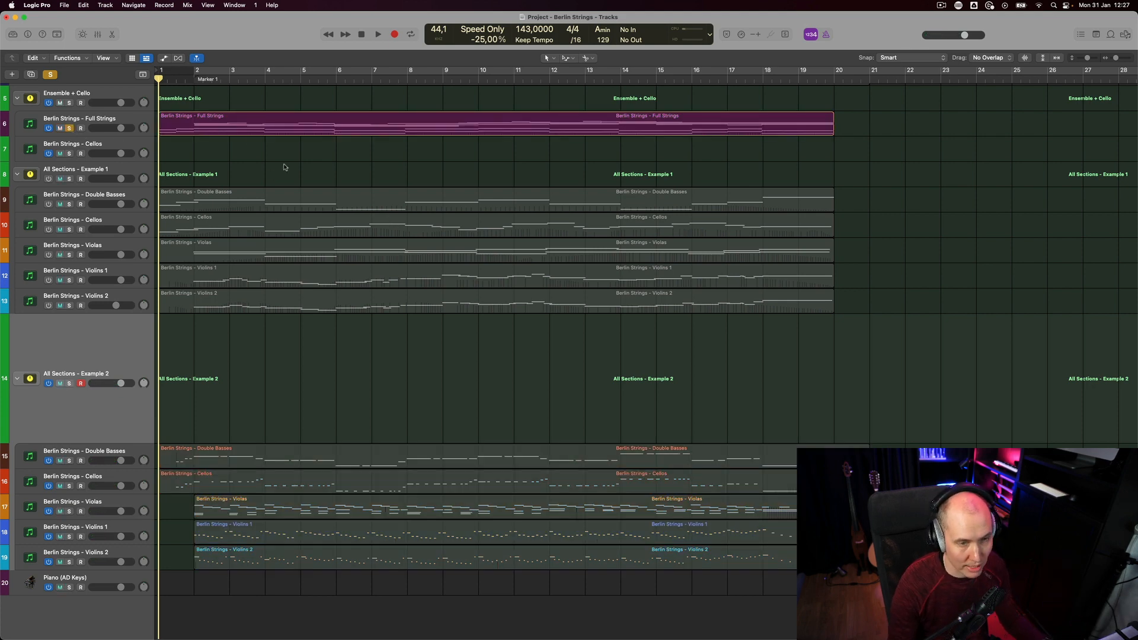
key("space")
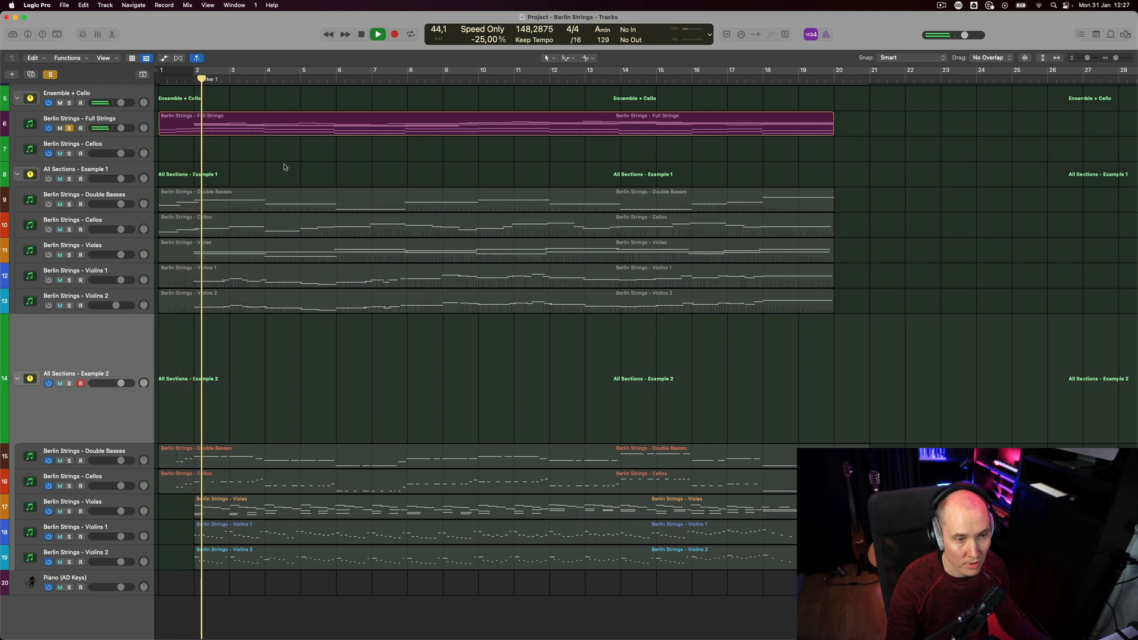
key("space")
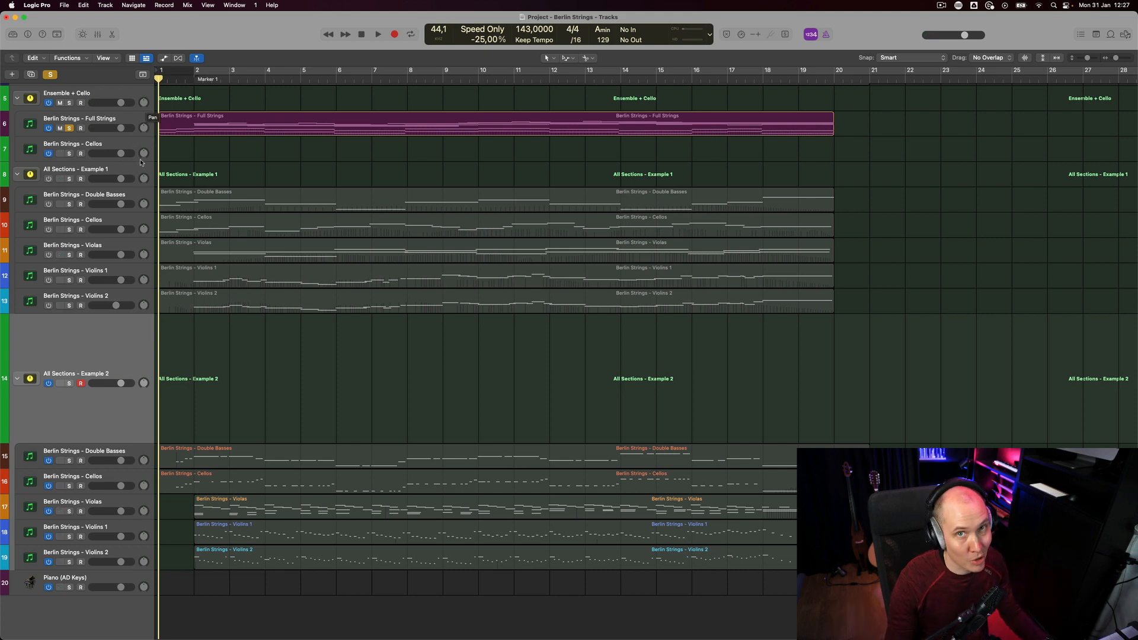
Solo All Sections - Example 2 together with Full Strings and play the combined arrangement from the project start
left_click(70, 383)
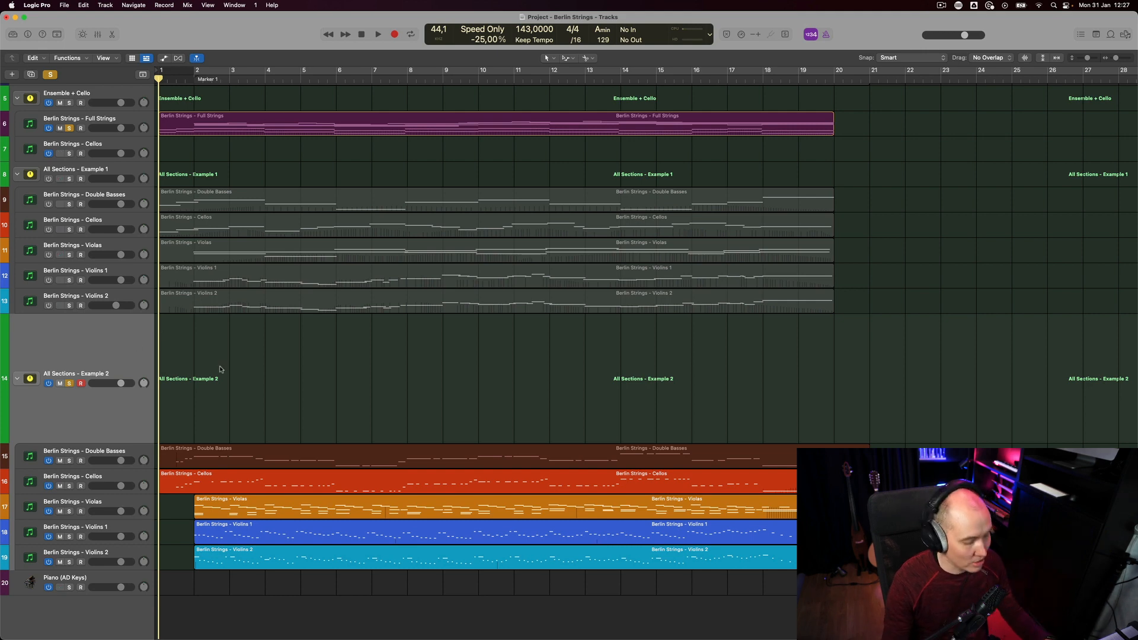
key("space")
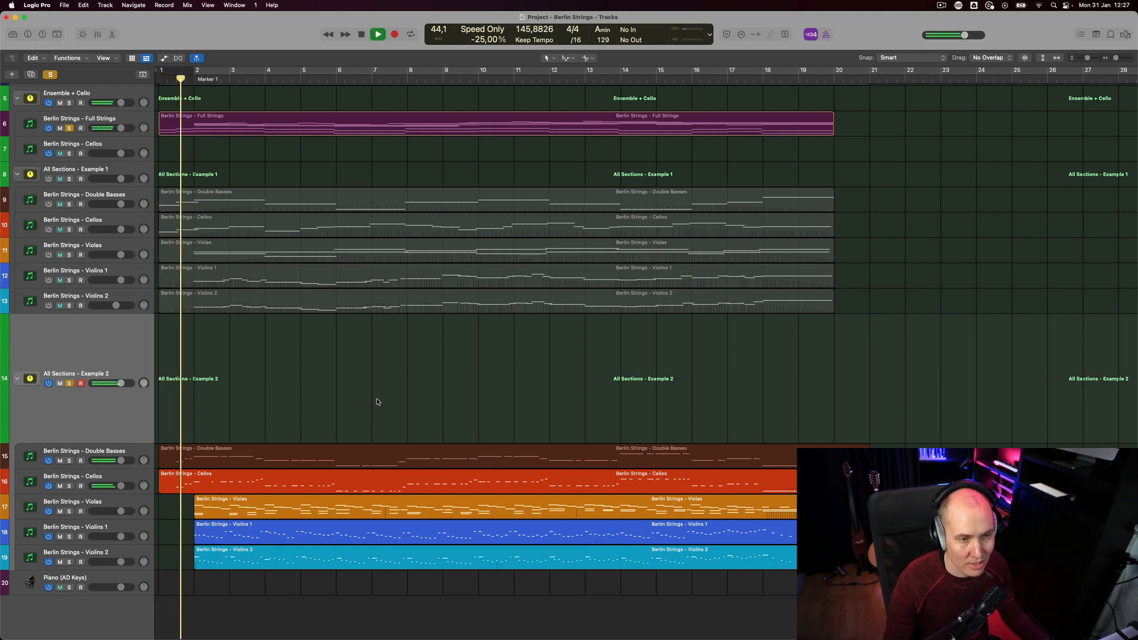
key("space")
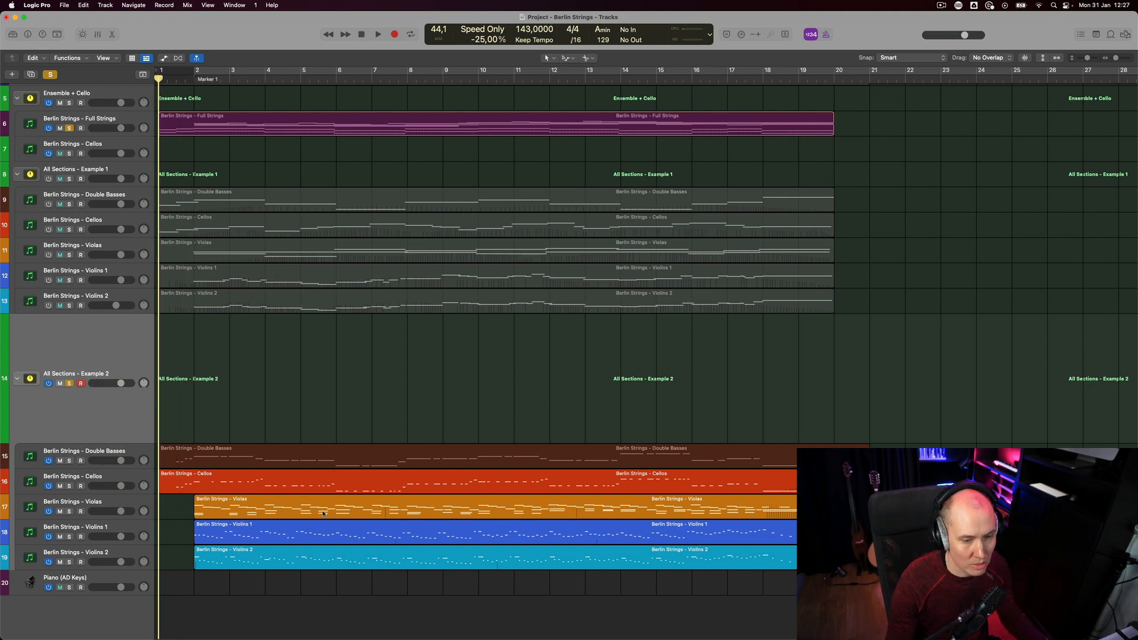
key("space")
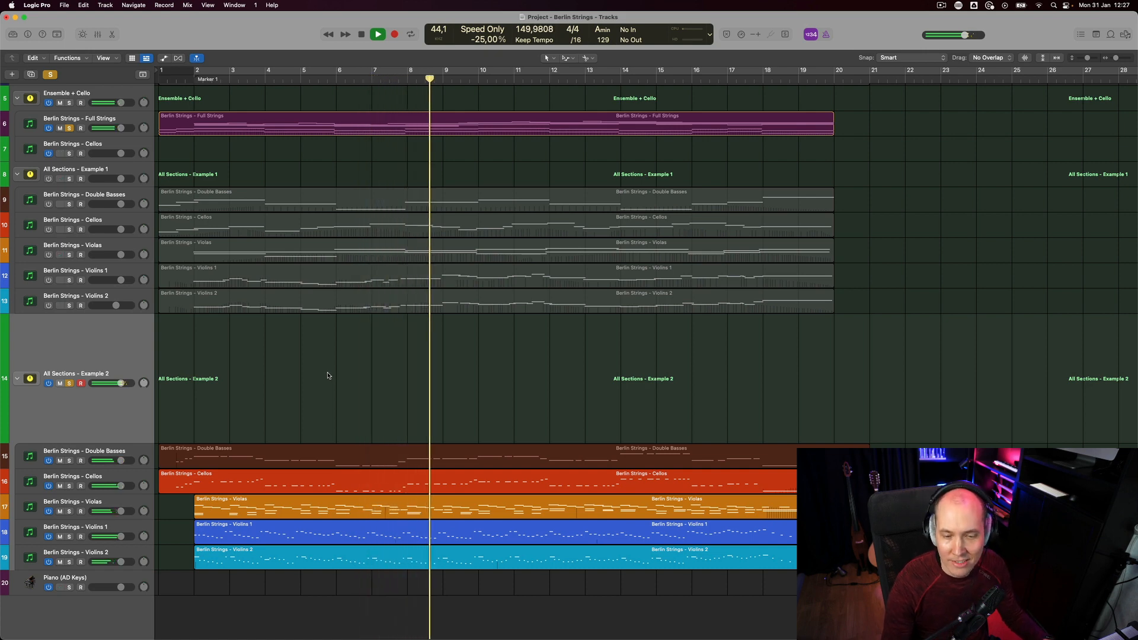
Stop playback, return to the project start, and solo the Percussion stack after checking its Epic Percussion subtracks
key("space")
key("Return")
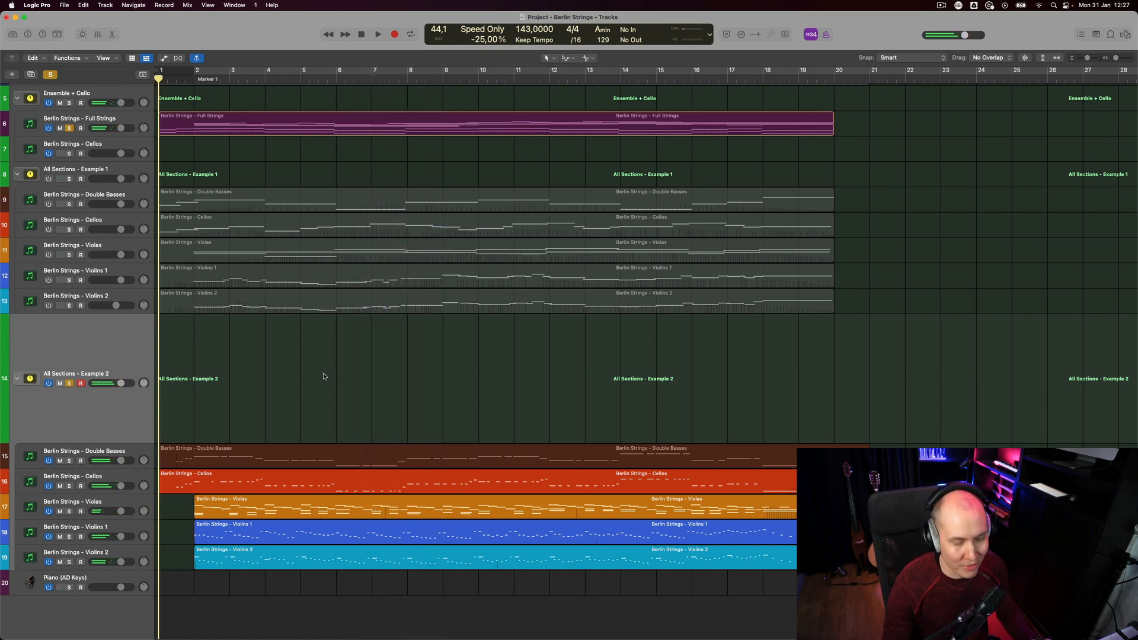
scroll(321, 374, "up", 1)
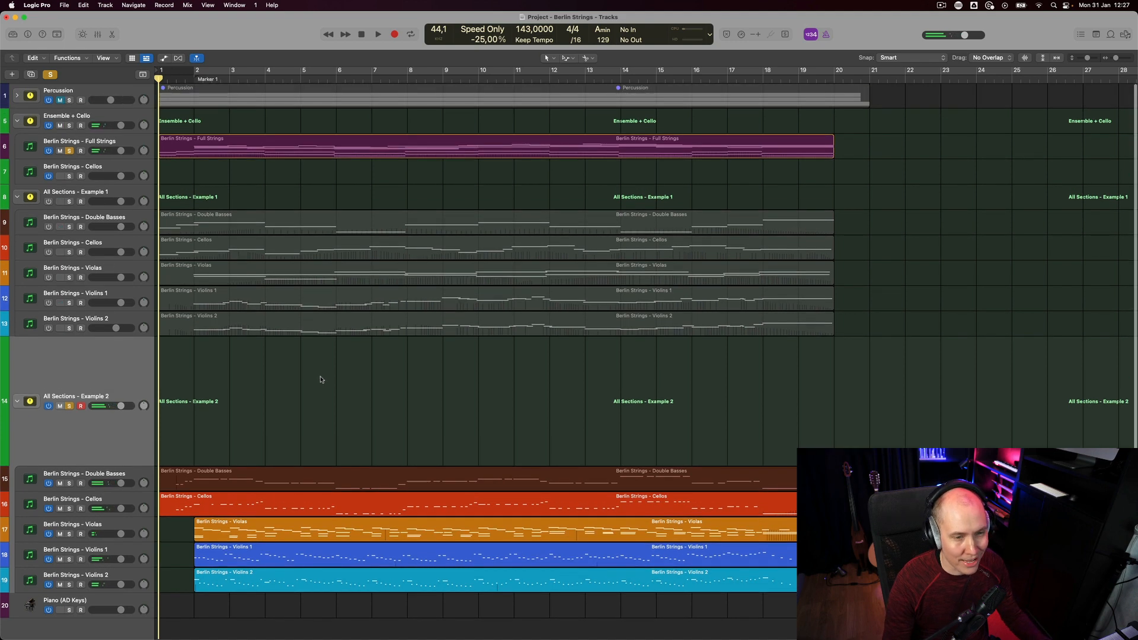
left_click(69, 100)
left_click(107, 90)
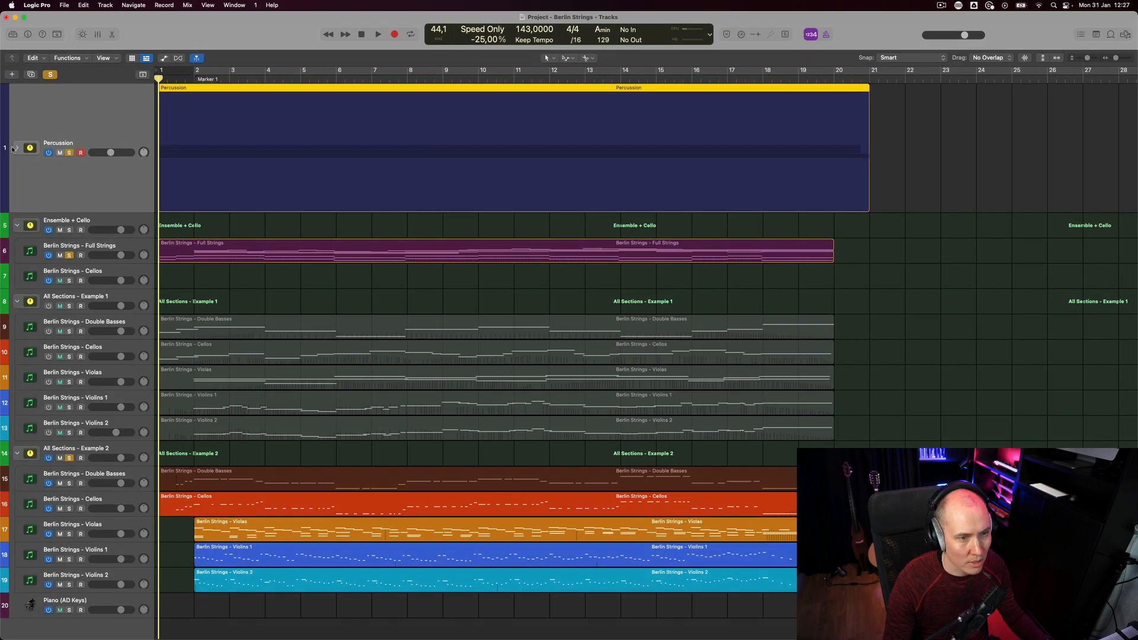
left_click(18, 149)
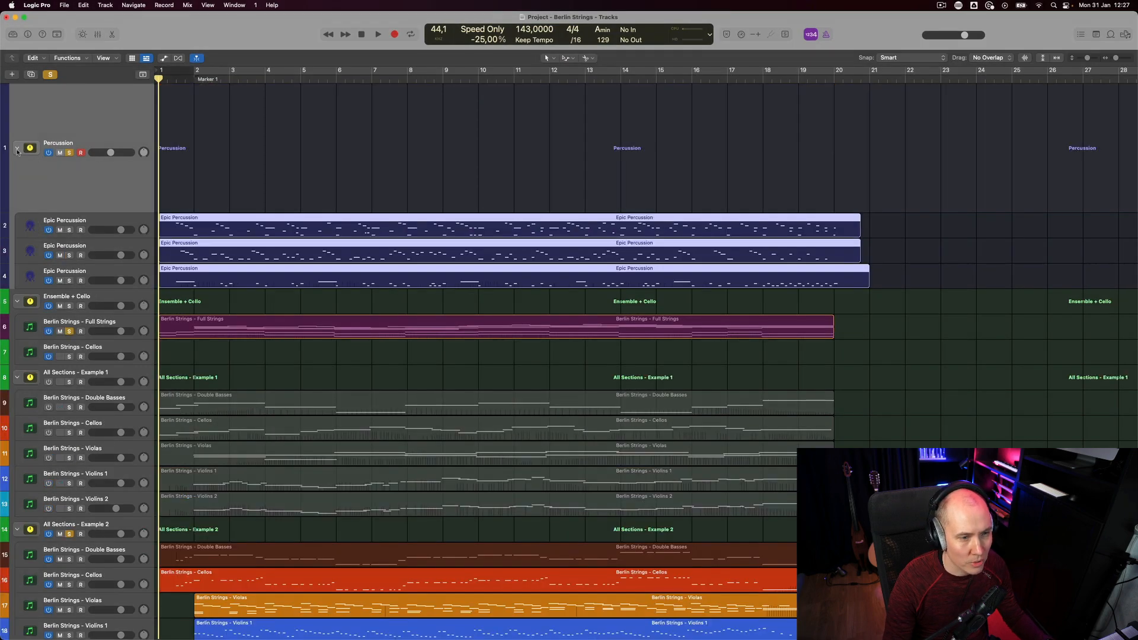
left_click(20, 149)
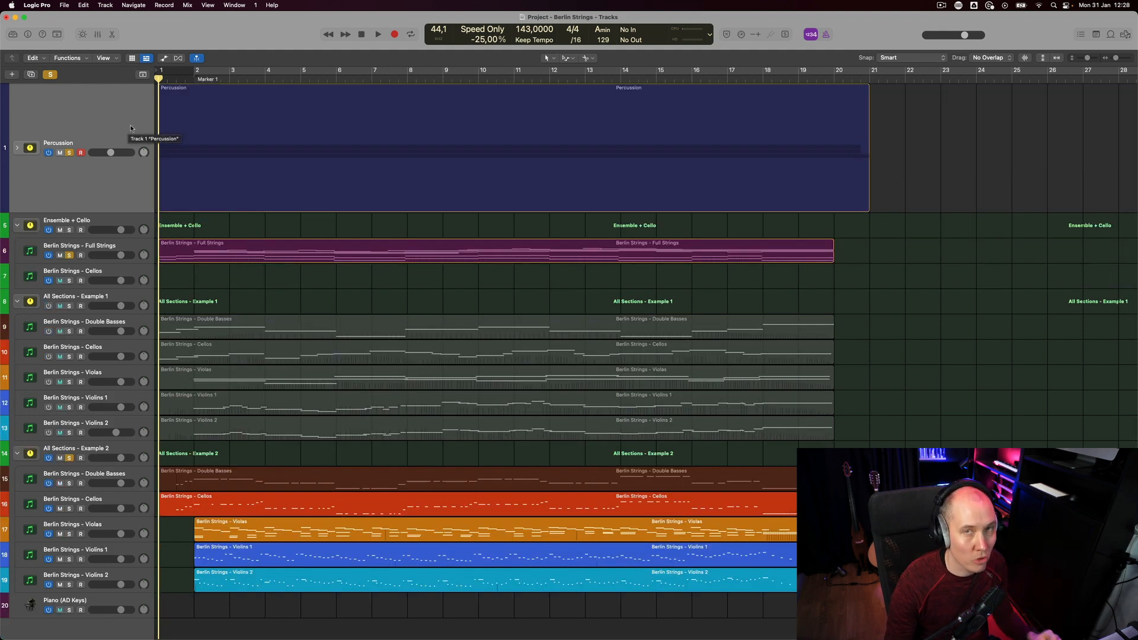
Select the All Sections - Example 2 stack and play it together with Full Strings and Percussion from the project start
scroll(127, 158, "down", 1)
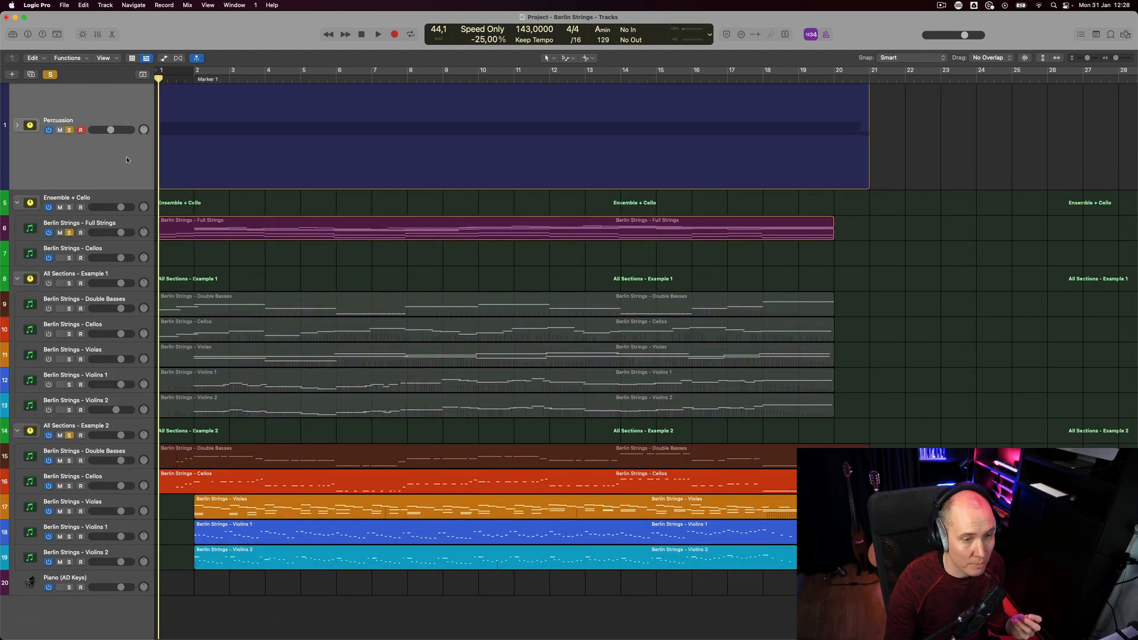
left_click(147, 428)
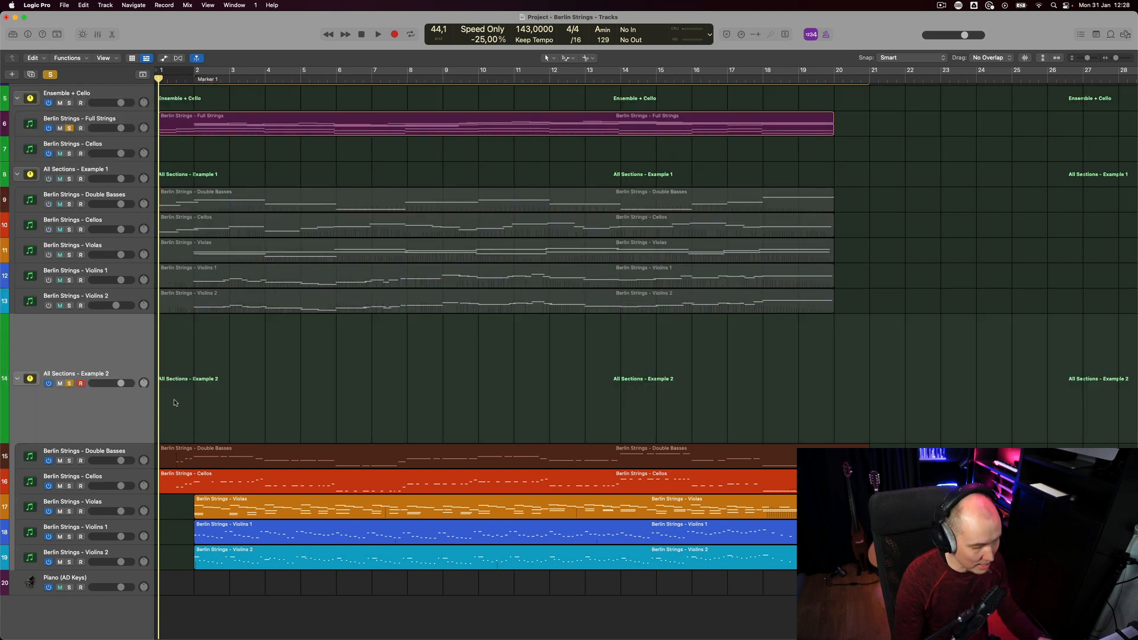
scroll(300, 335, "up", 1)
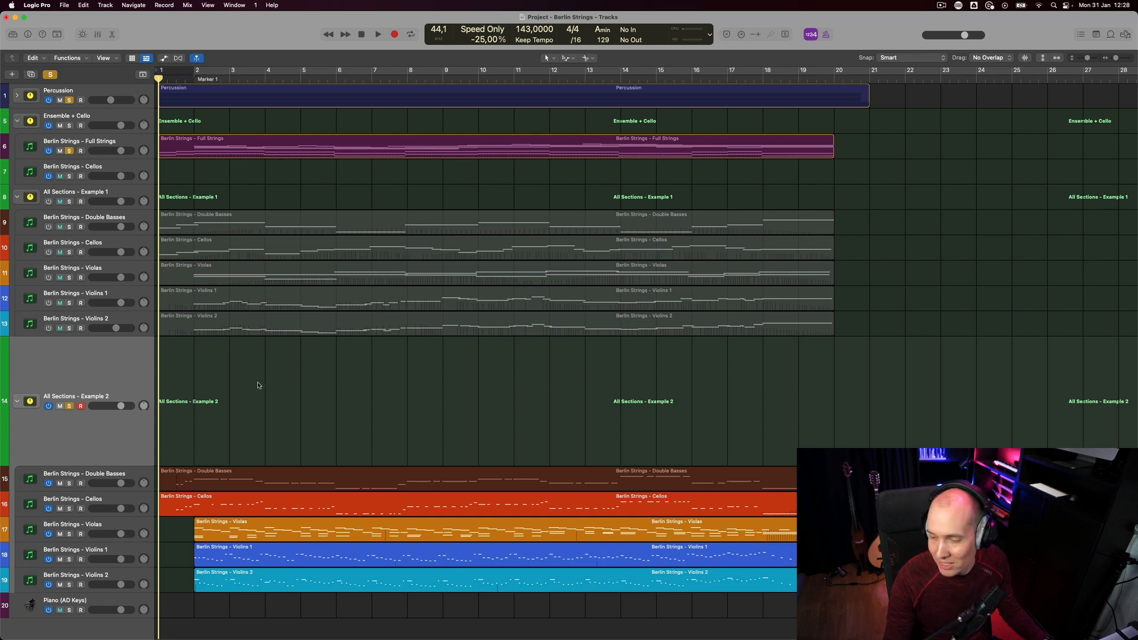
key("space")
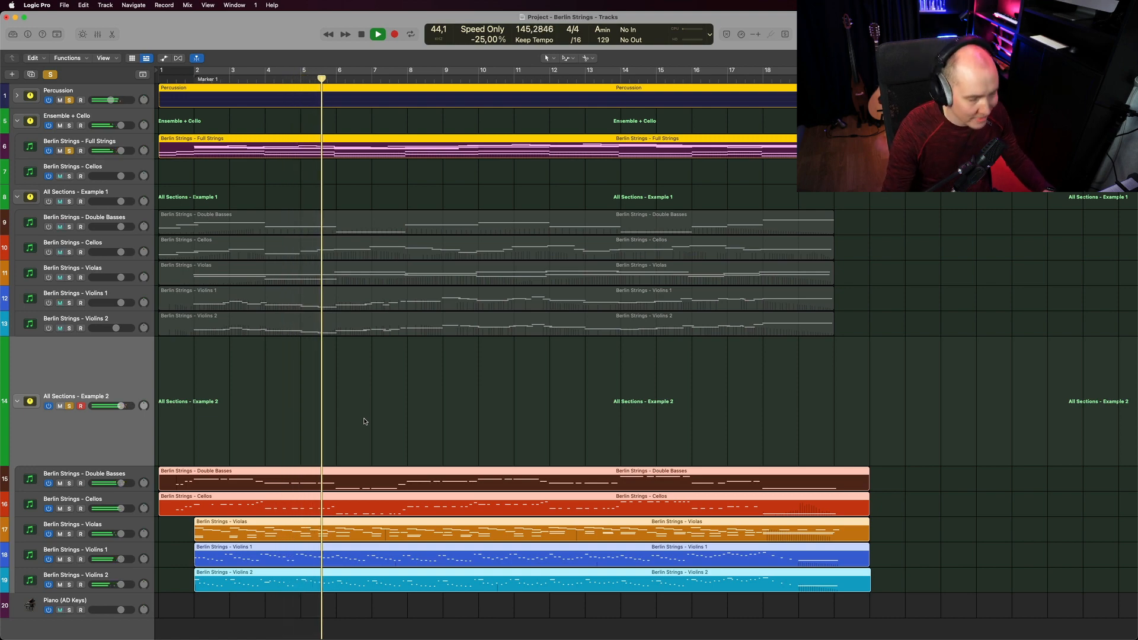
During playback, view all soloed regions in the Piano Roll, followed by only the five All Sections - Example 2 regions
key("e")
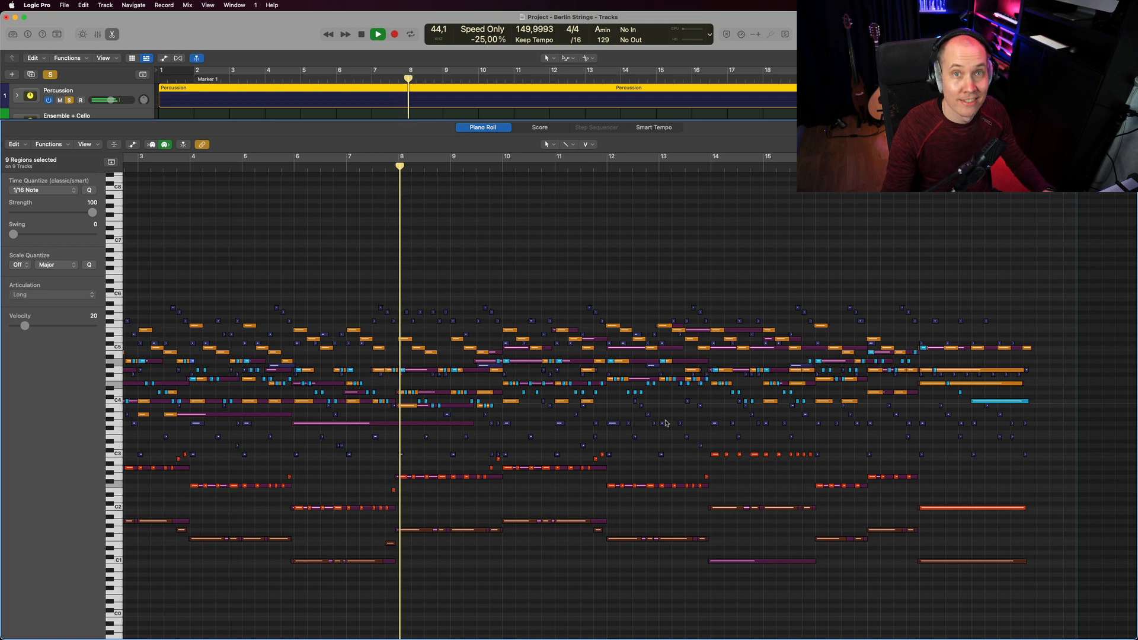
key("e")
left_click(560, 381)
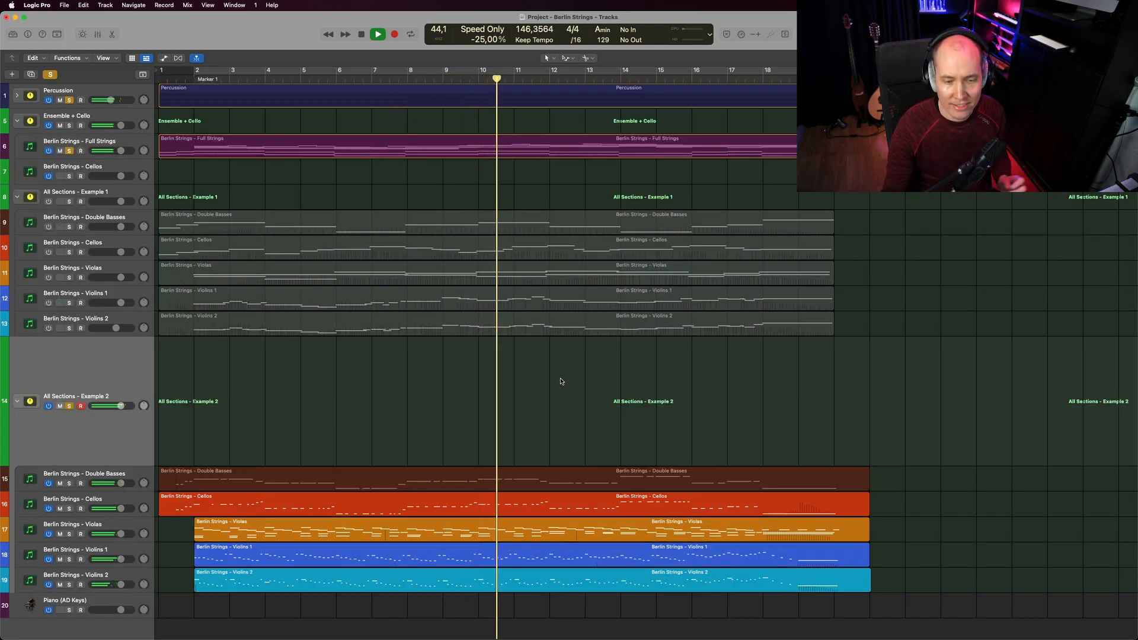
left_click_drag(561, 381, 545, 492)
key("e")
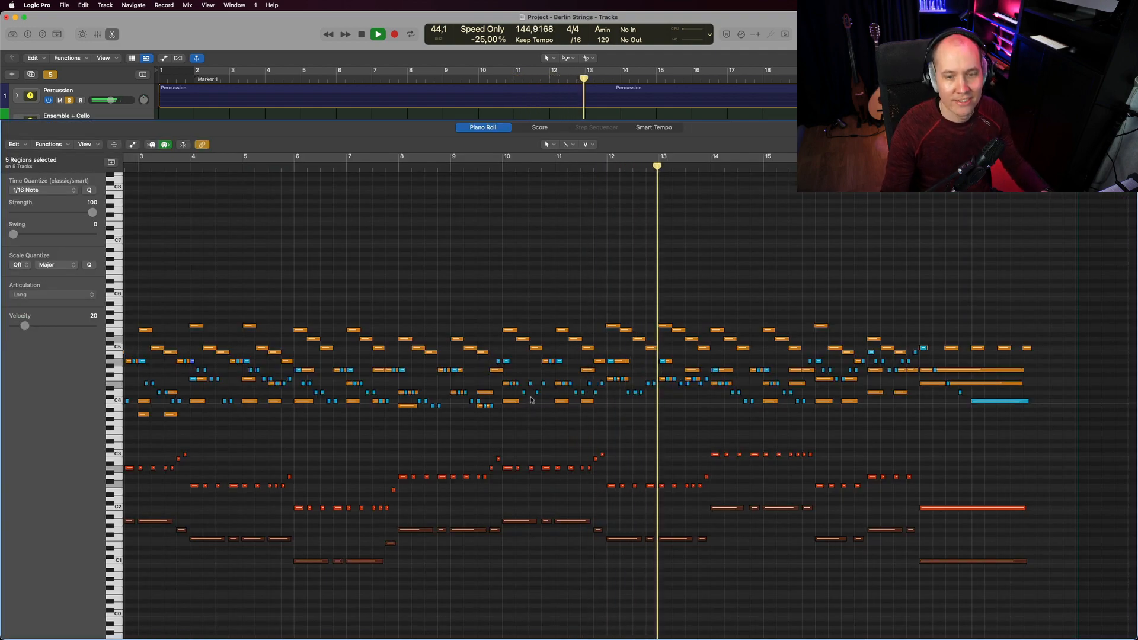
key("e")
View the Berlin Strings - Full Strings region alone in the Piano Roll during playback and close the editor
left_click(578, 140)
key("e")
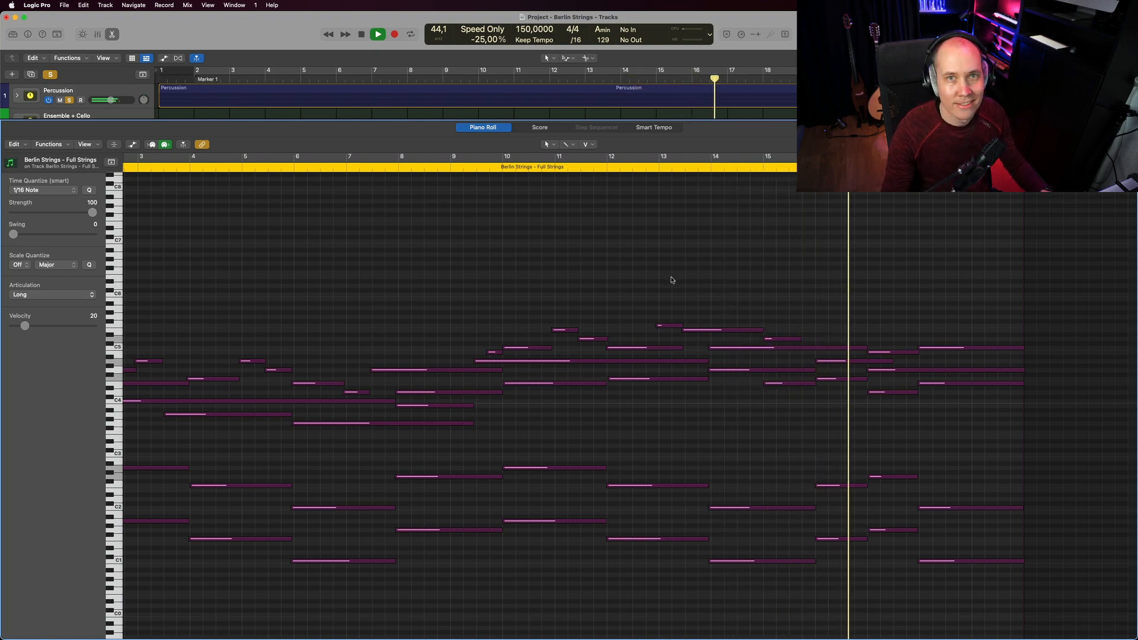
key("e")
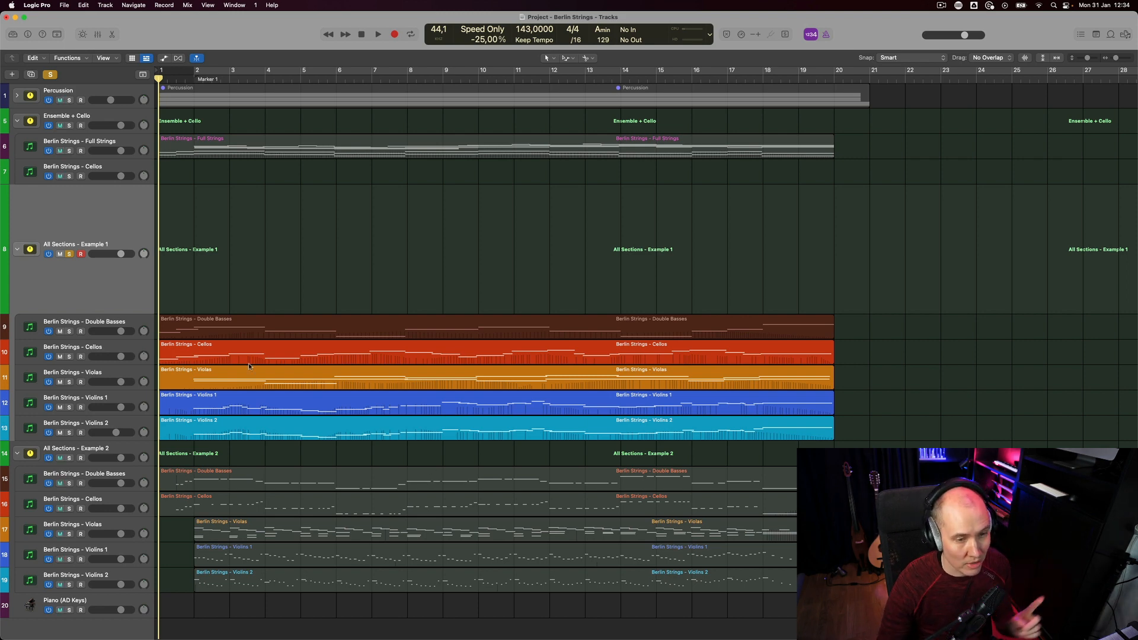
Look over Example 1's Double Basses and Cellos tracks and inspect the Double Basses articulation list in SINE Player
left_click(142, 325)
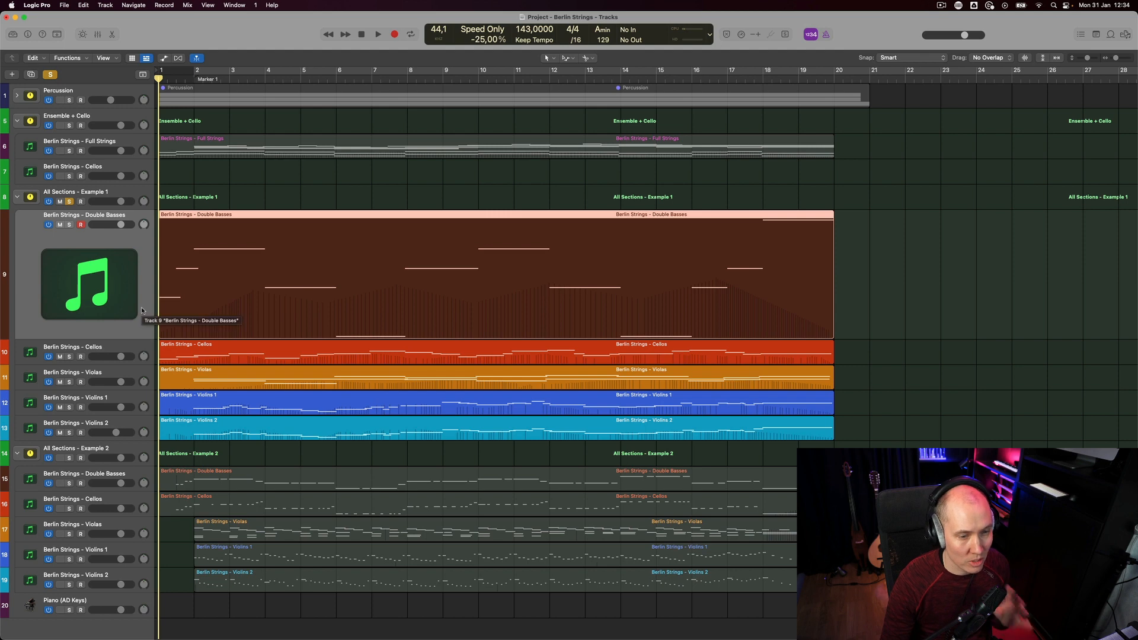
left_click(131, 349)
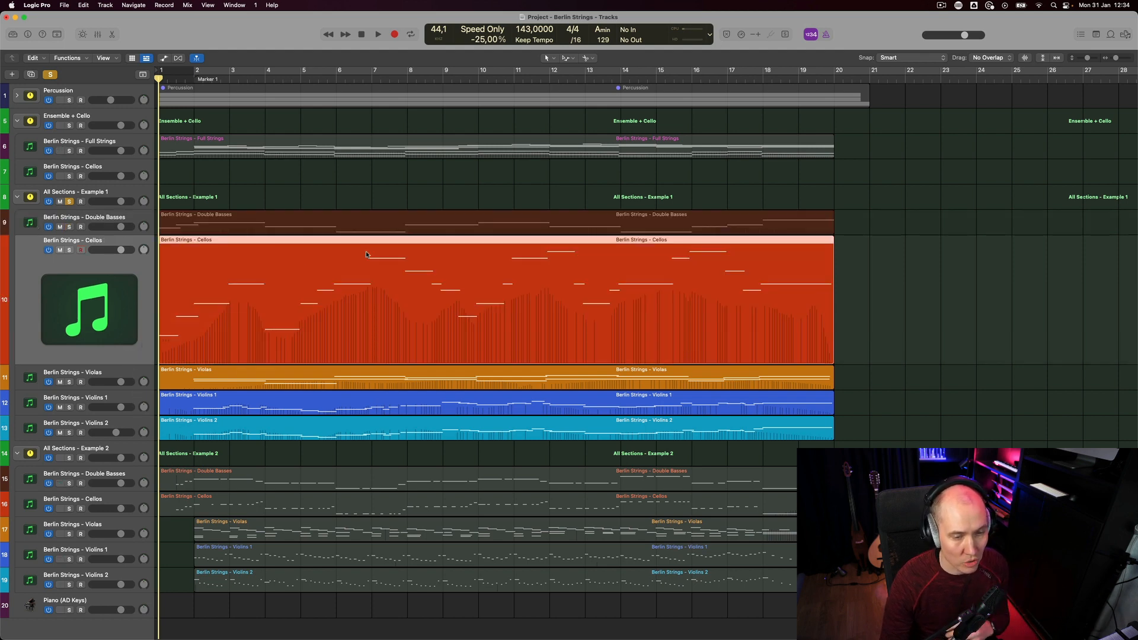
left_click(996, 280)
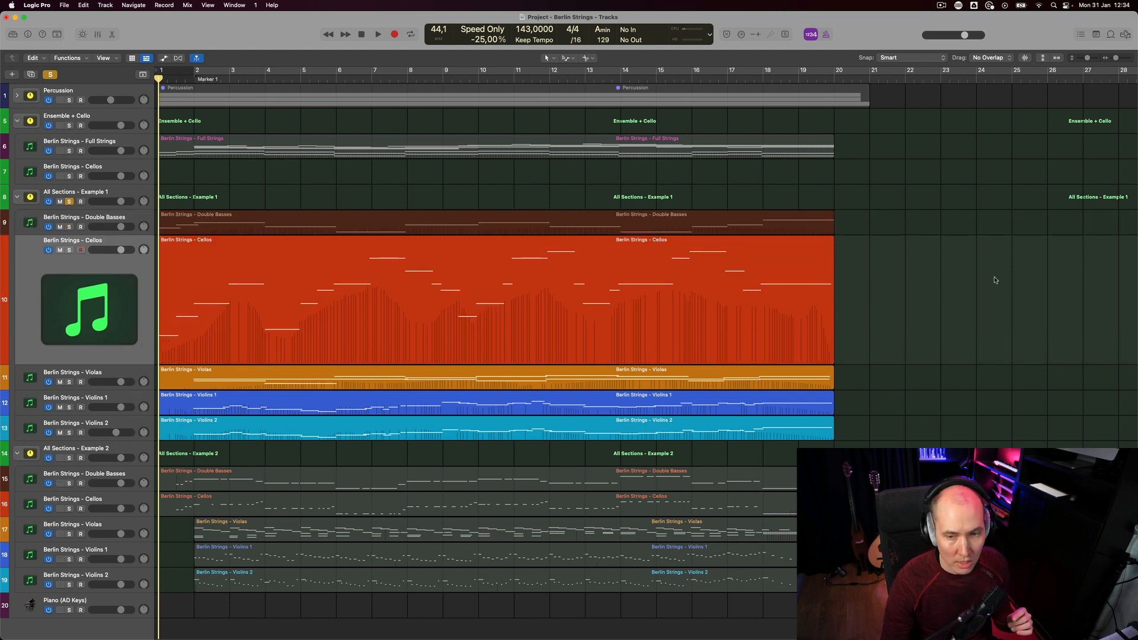
left_click(133, 224)
key("v")
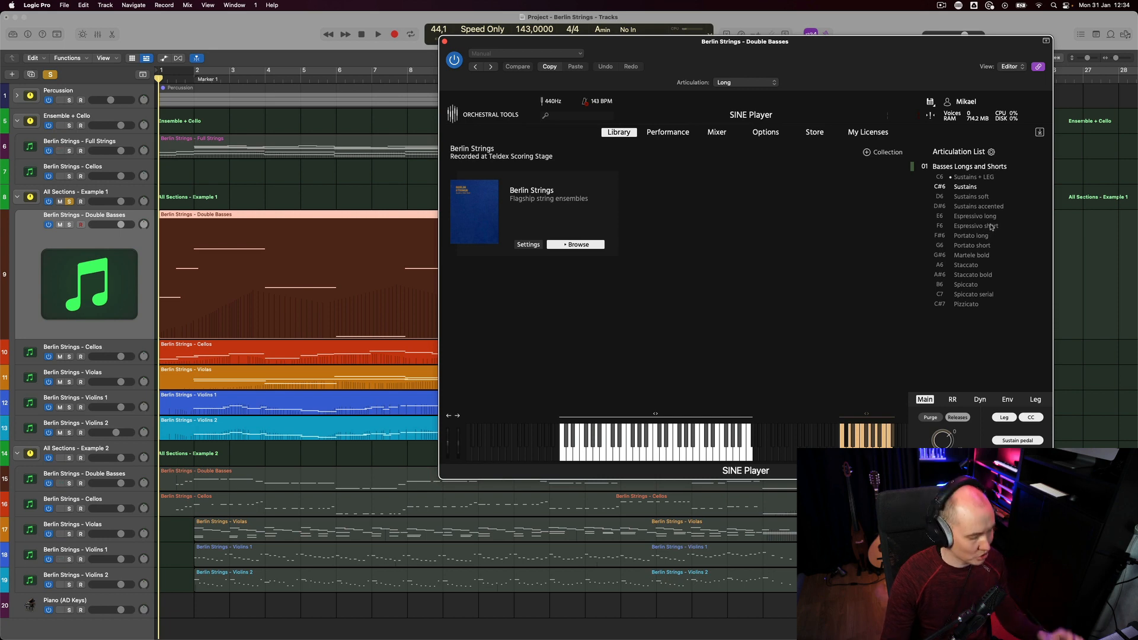
key("super+w")
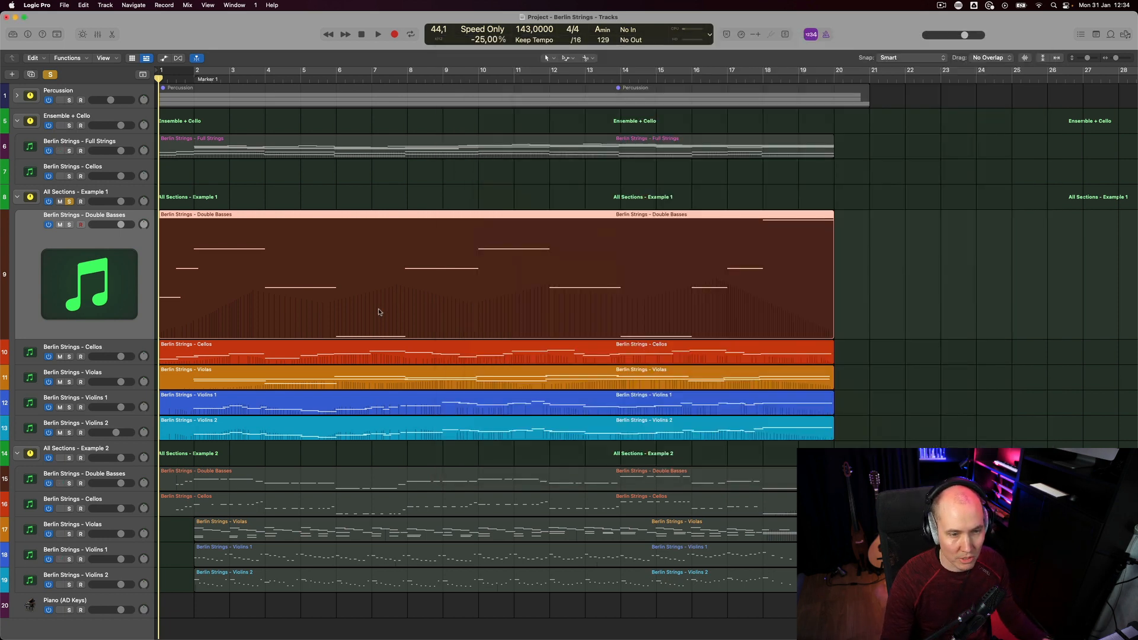
View the five All Sections - Example 1 regions in the Piano Roll with their modulation curves and play them through
left_click_drag(942, 243, 491, 415)
key("e")
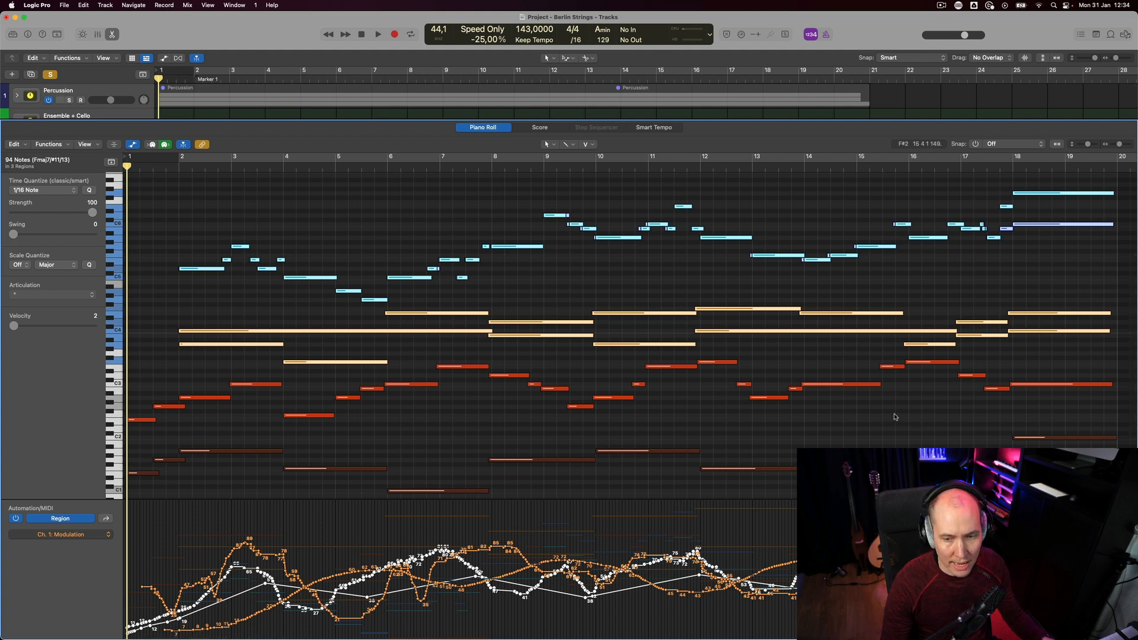
left_click(841, 431)
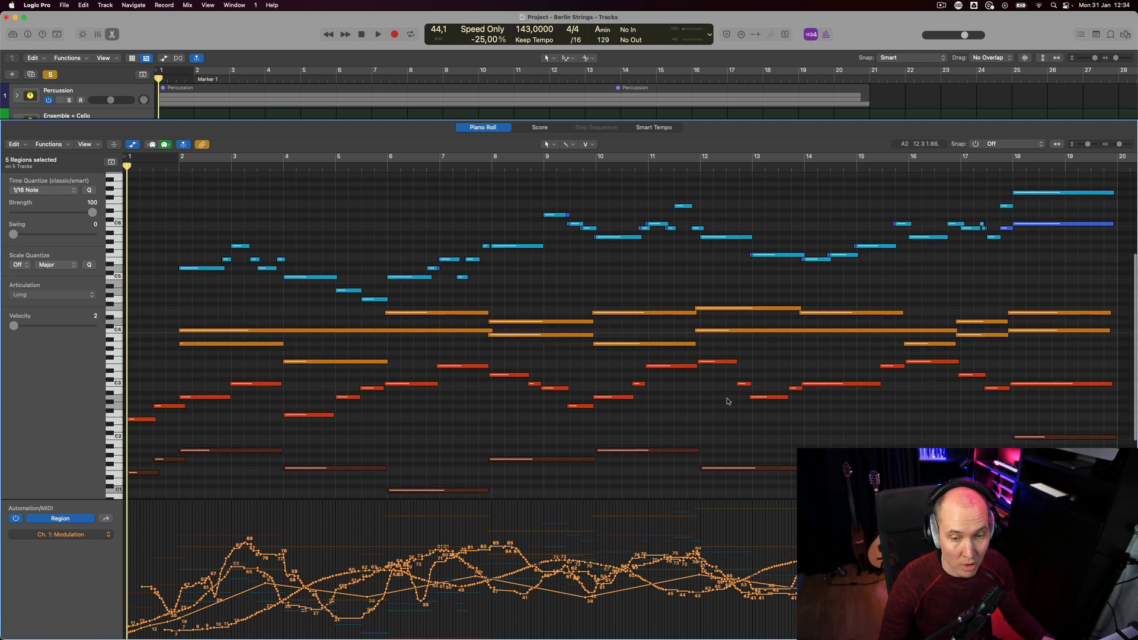
scroll(497, 323, "down", 1)
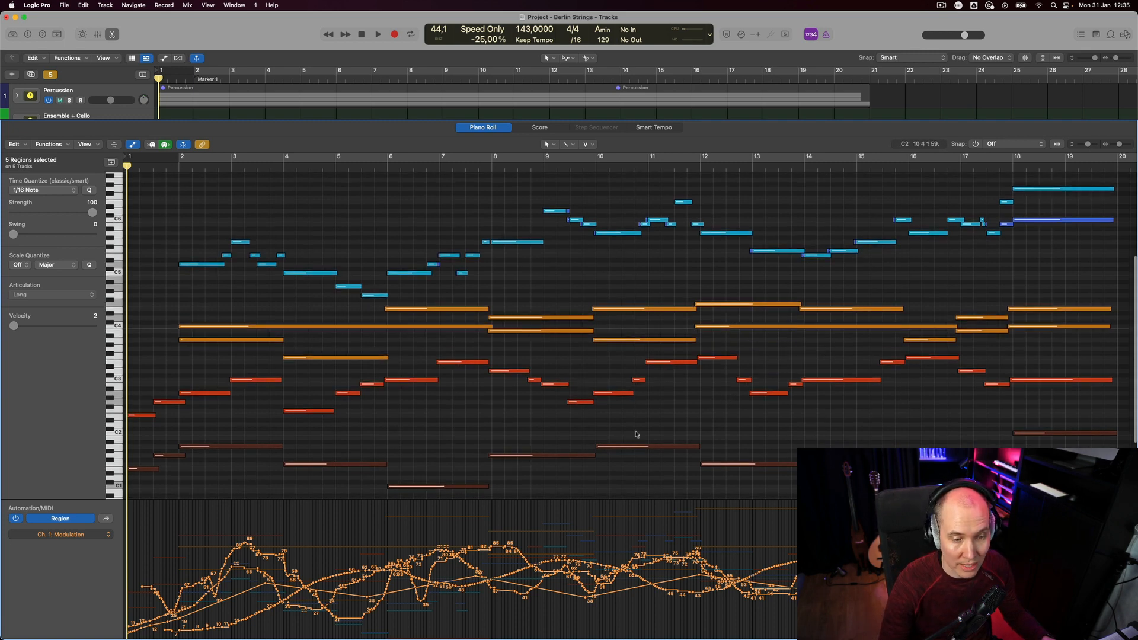
key("space")
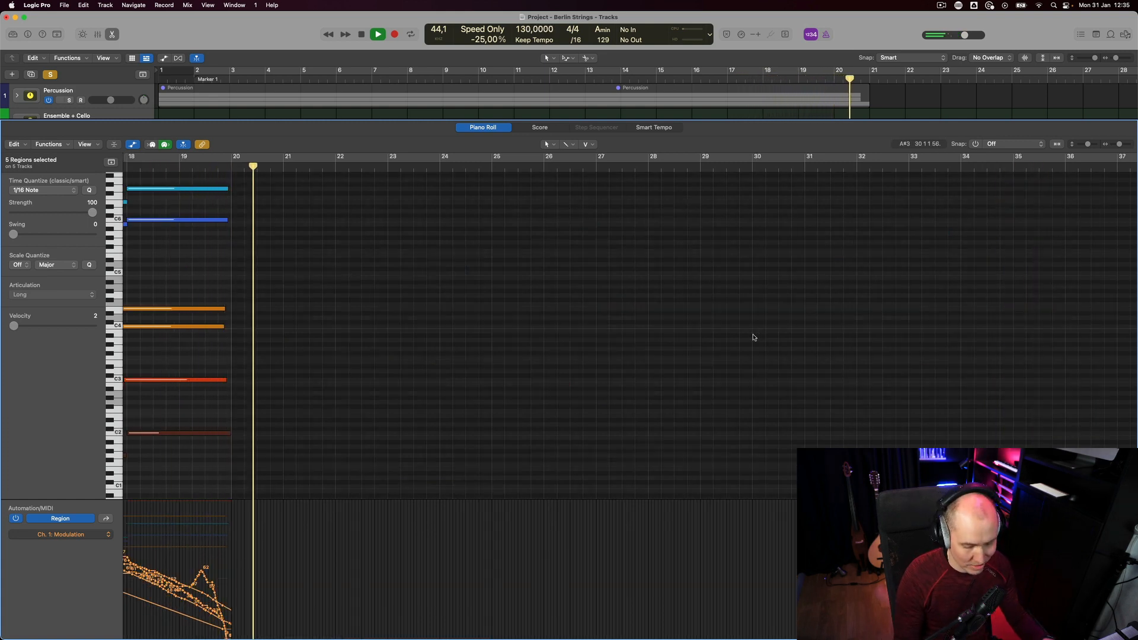
key("space")
key("p")
left_click(1010, 312)
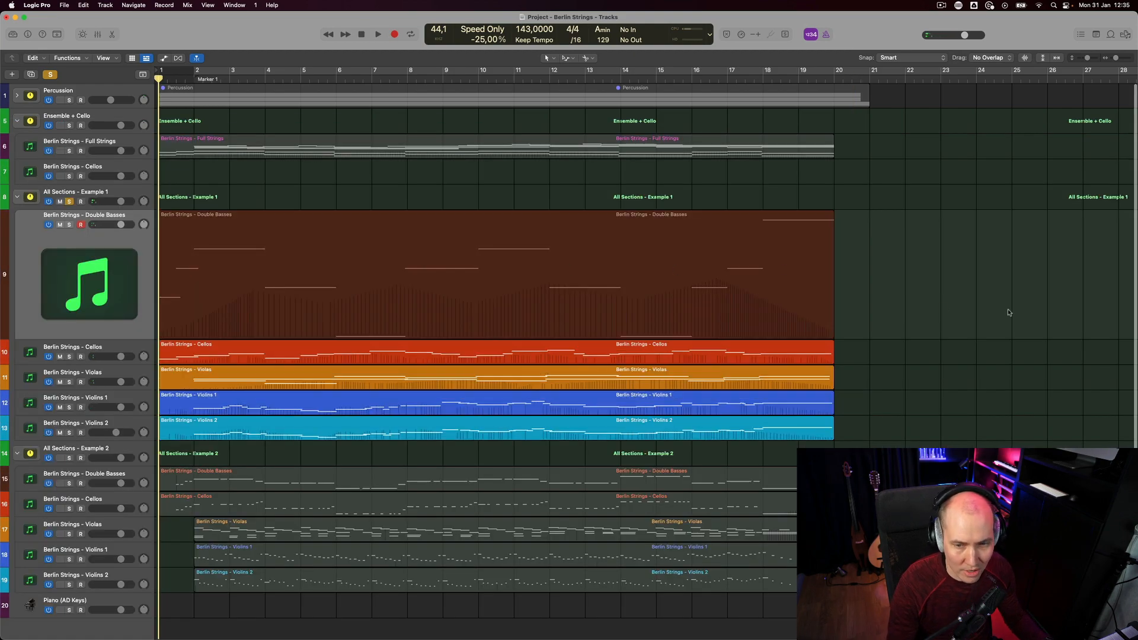
Open SINE Player for Example 1's Double Basses track and play that part soloed, unsoloing it at the end
key("v")
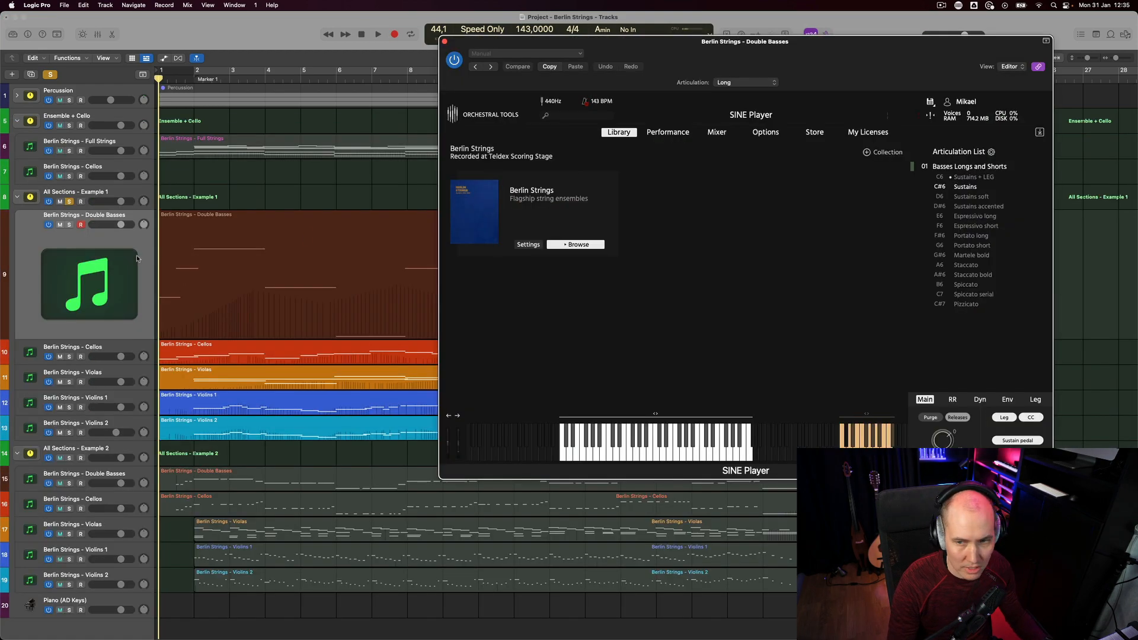
left_click(69, 225)
key("space")
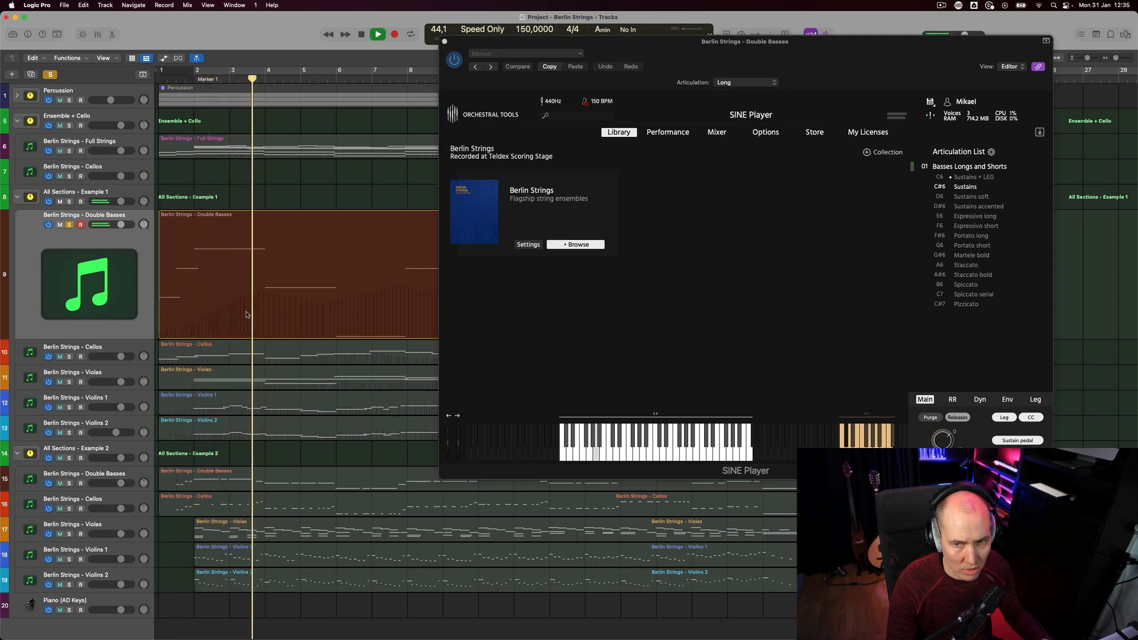
key("space")
left_click(69, 224)
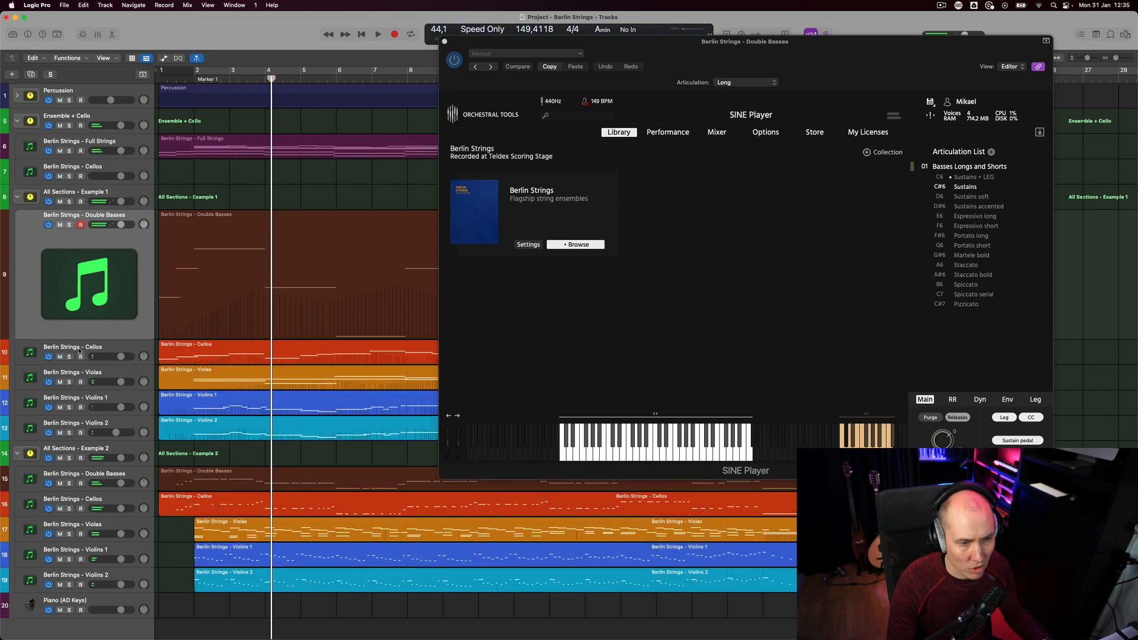
Solo Example 1's Cellos track and play the cello part from the project start
left_click(69, 356)
key("Return")
key("space")
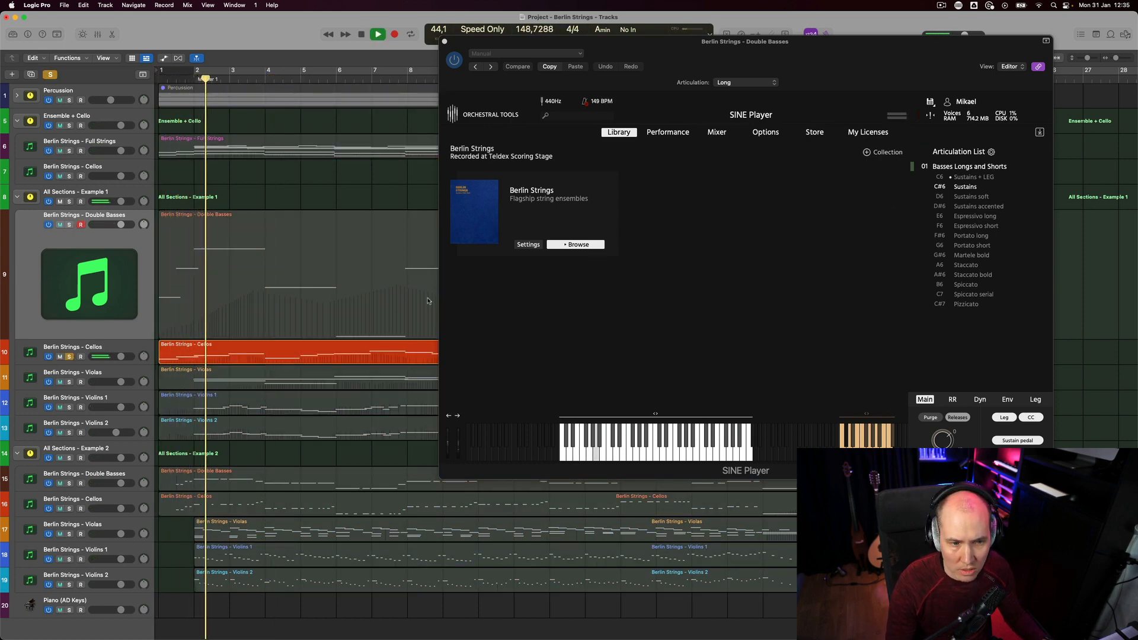
left_click(298, 359)
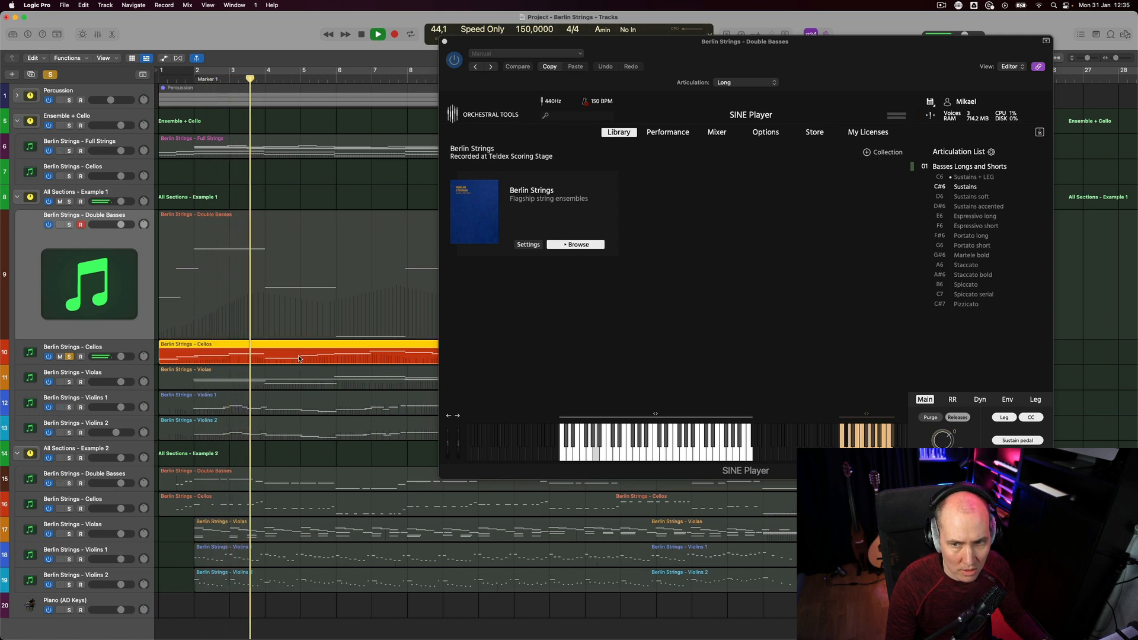
key("space")
Examine the articulation of all notes in Example 1's Cellos region in the Piano Roll and unsolo the track
double_click(298, 358)
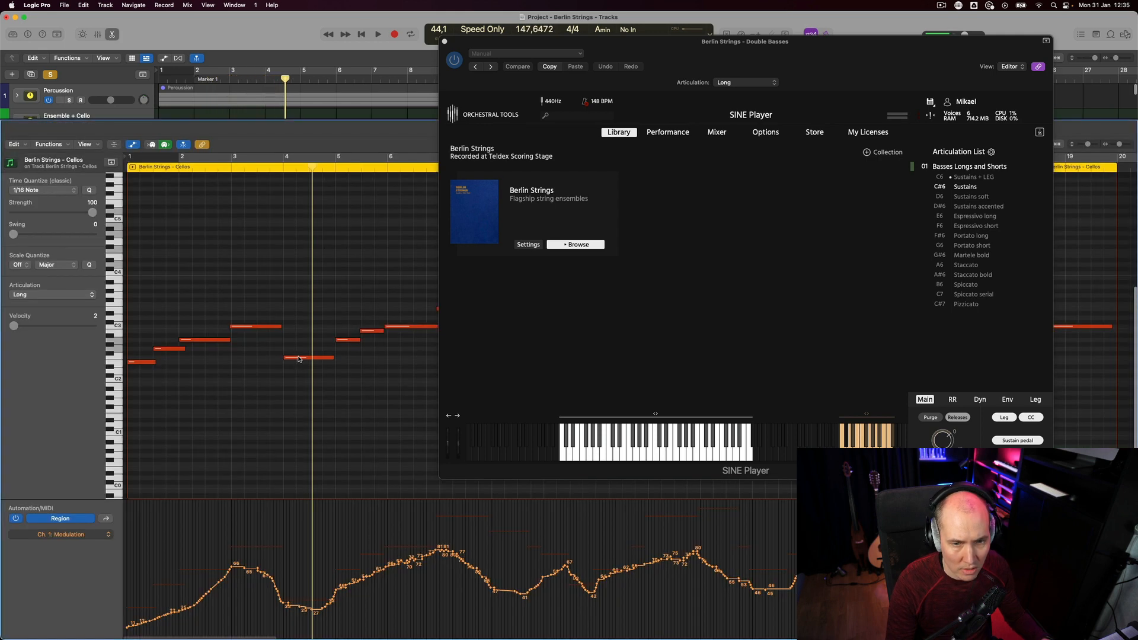
key("super+a")
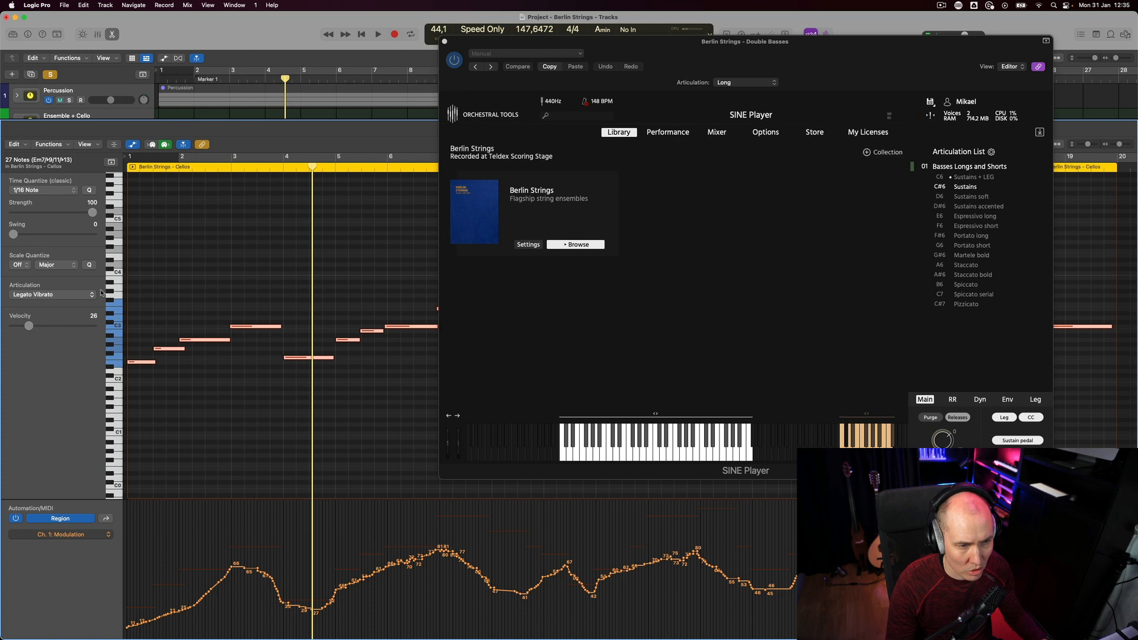
key("e")
left_click(68, 356)
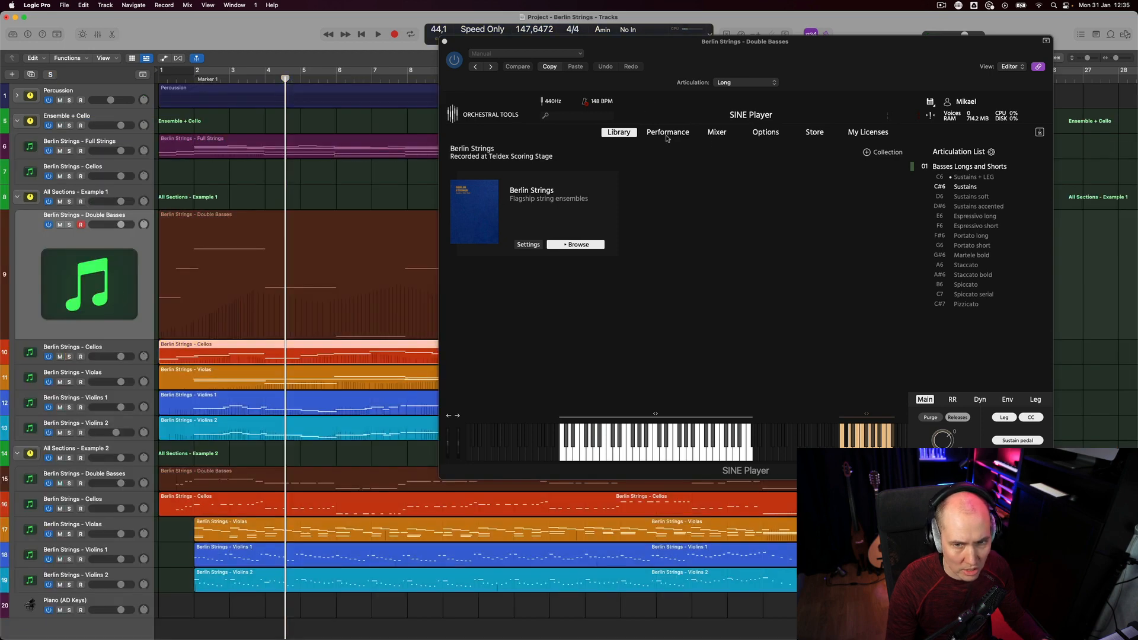
Inspect the performance settings of the Double Basses patch in SINE Player and close the plug-in window
left_click(705, 134)
left_click(677, 134)
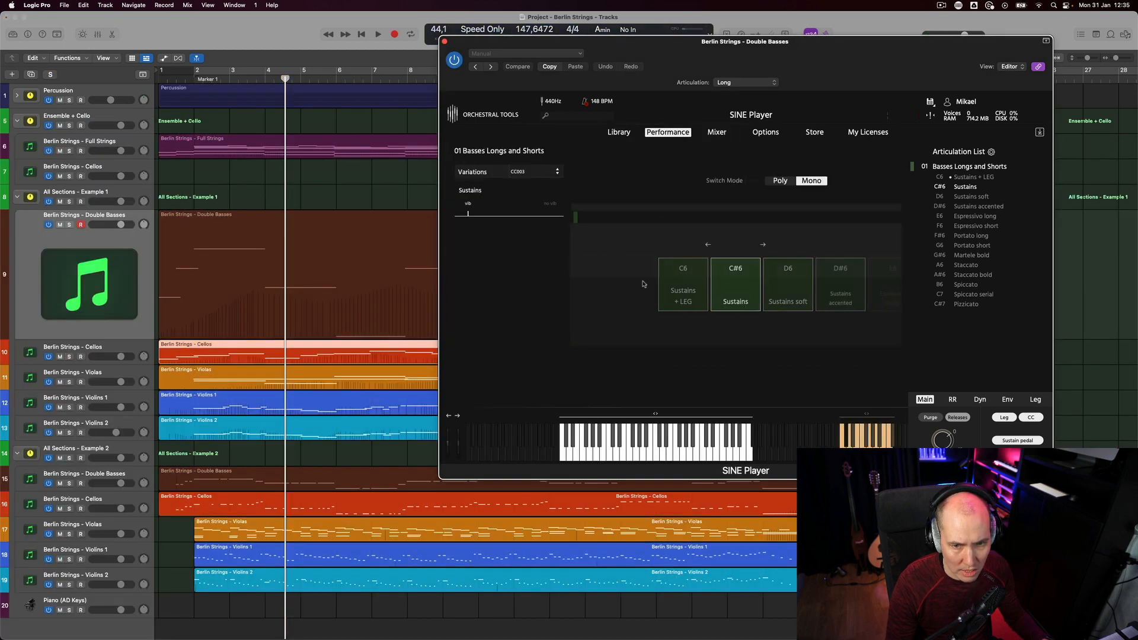
left_click(629, 135)
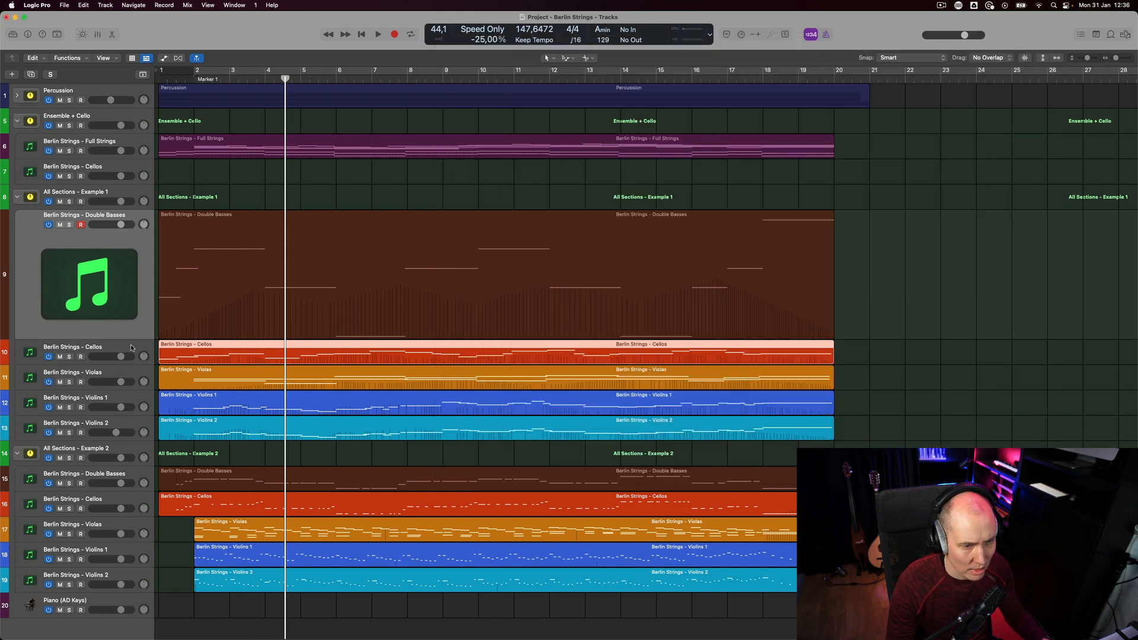
Solo Example 1's Cellos track and play it from the project start with its region shown in the Piano Roll
left_click(109, 353)
key("Return")
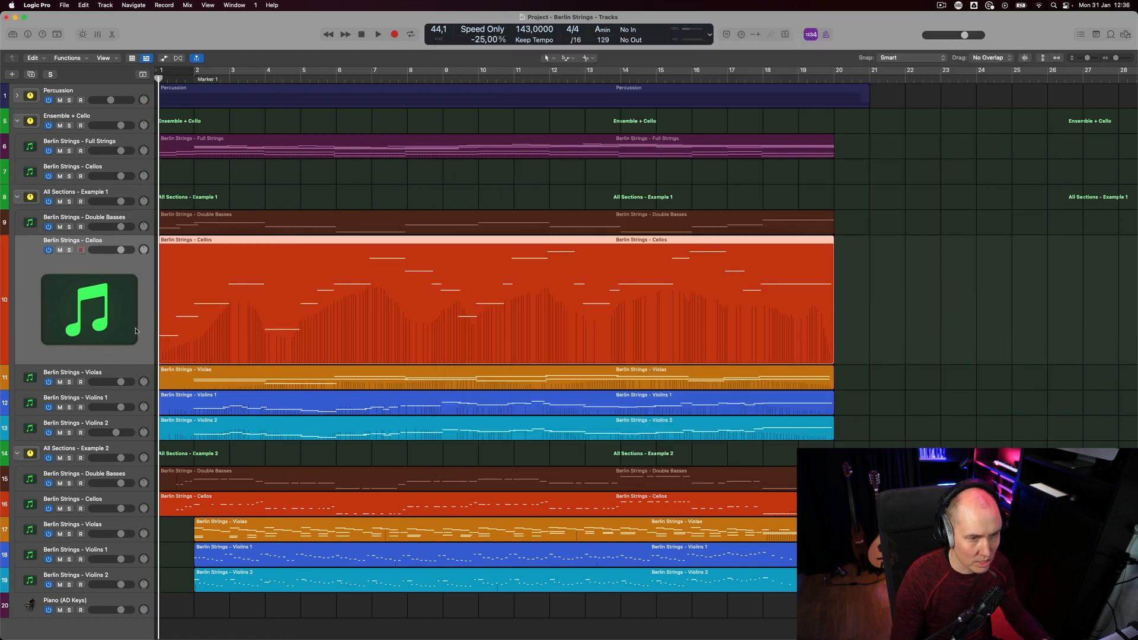
key("s")
key("space")
double_click(276, 321)
left_click(275, 321)
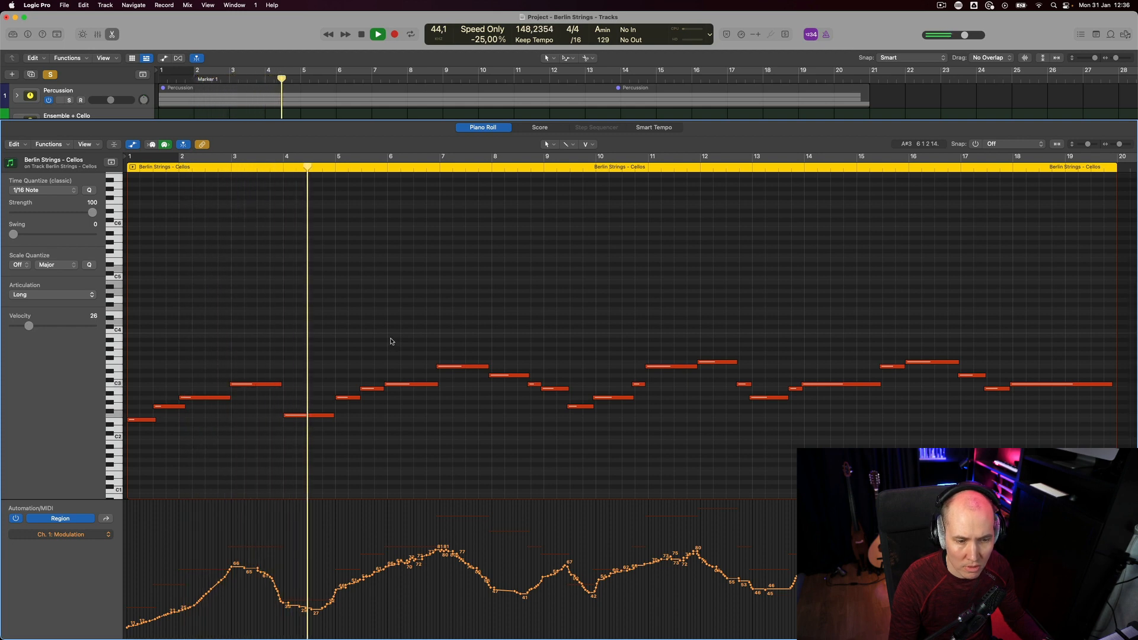
key("space")
key("Return")
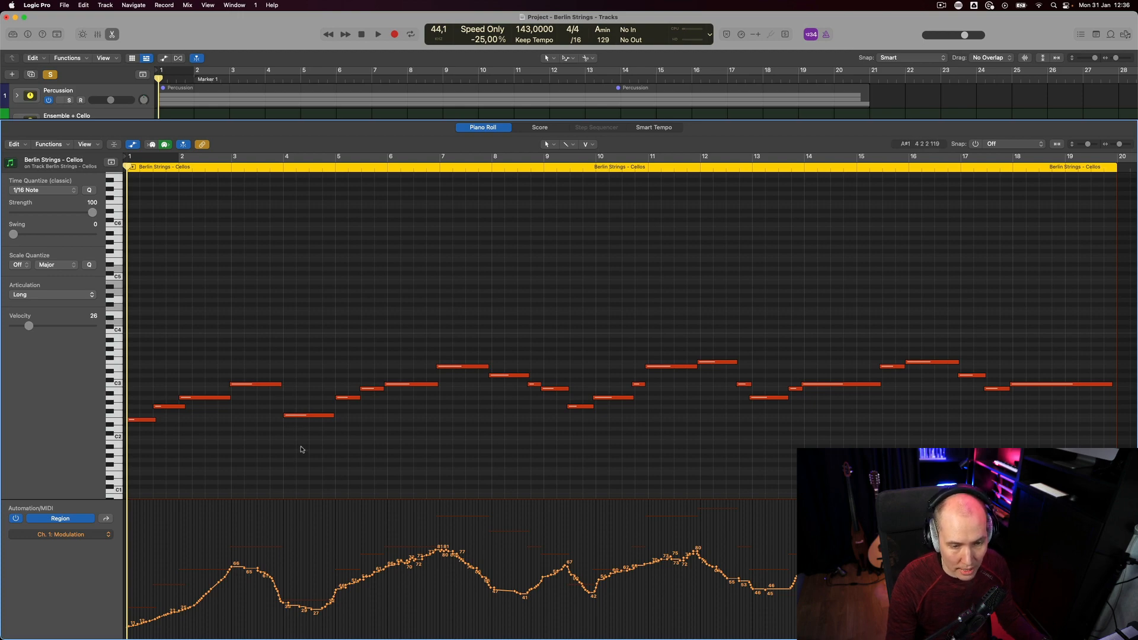
key("e")
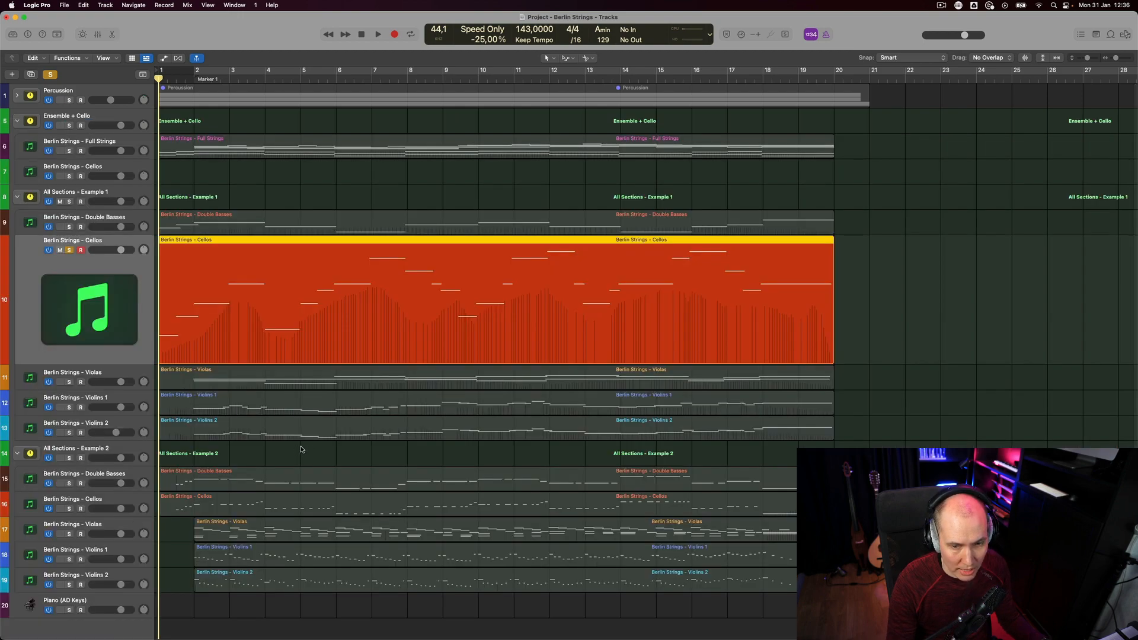
Review the Cellos patch's articulation list in SINE Player and the region's notes in the Piano Roll, and unsolo the track
left_click(136, 310)
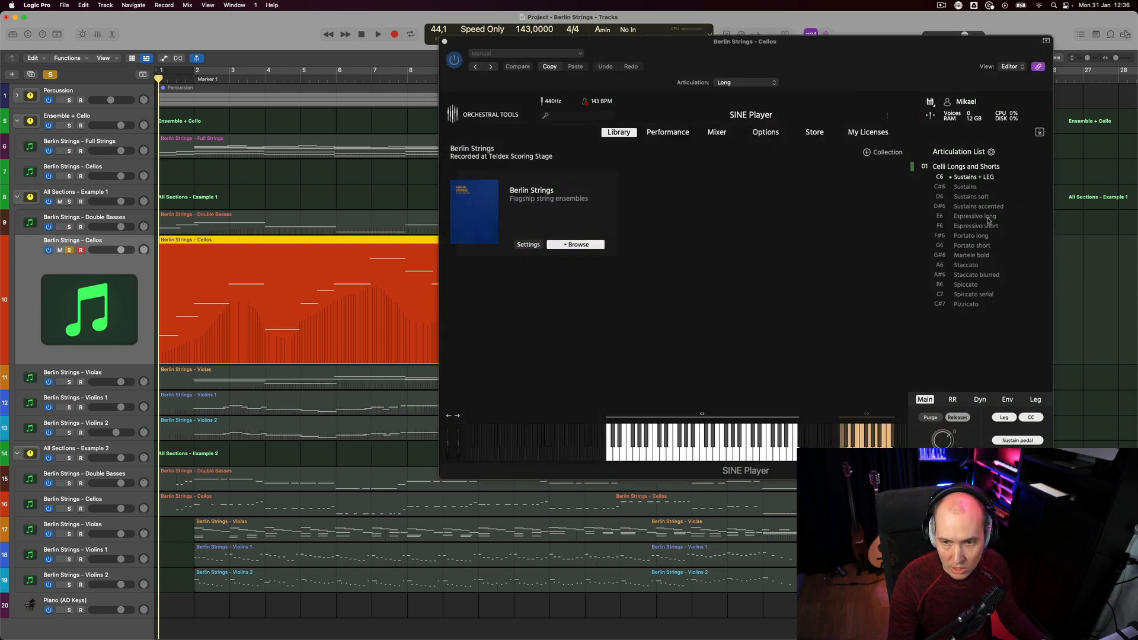
left_click(988, 217)
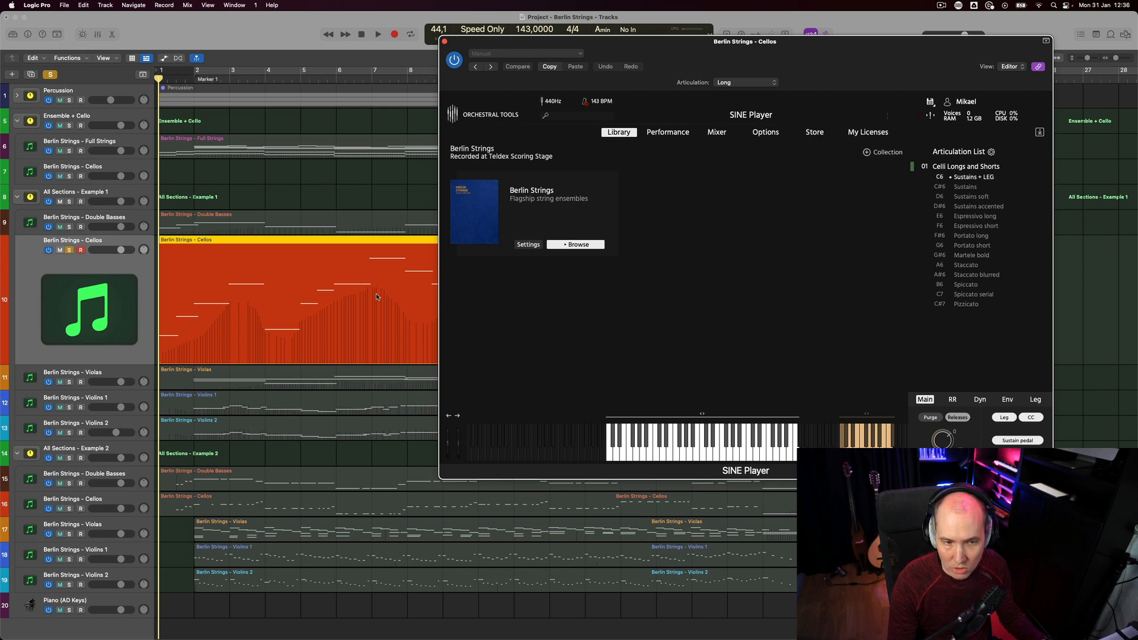
key("e")
key("v")
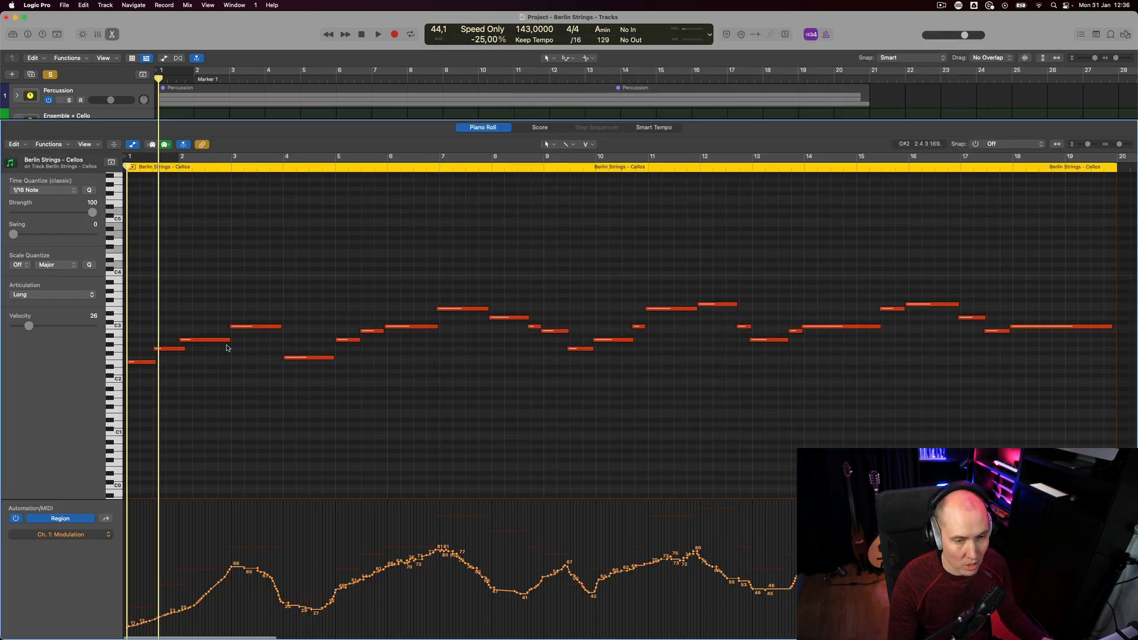
key("e")
key("v")
key("v")
left_click(70, 250)
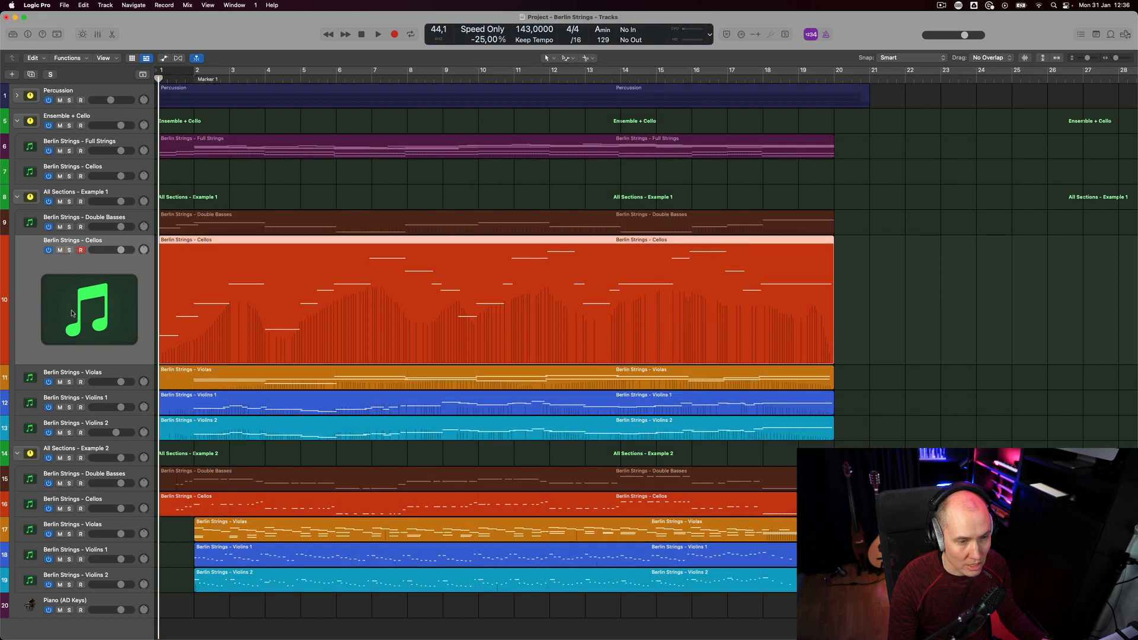
Solo Example 1's Violas track and play it with its Piano Roll notes and SINE Player articulations in view, unsoloing it at the end
left_click(69, 382)
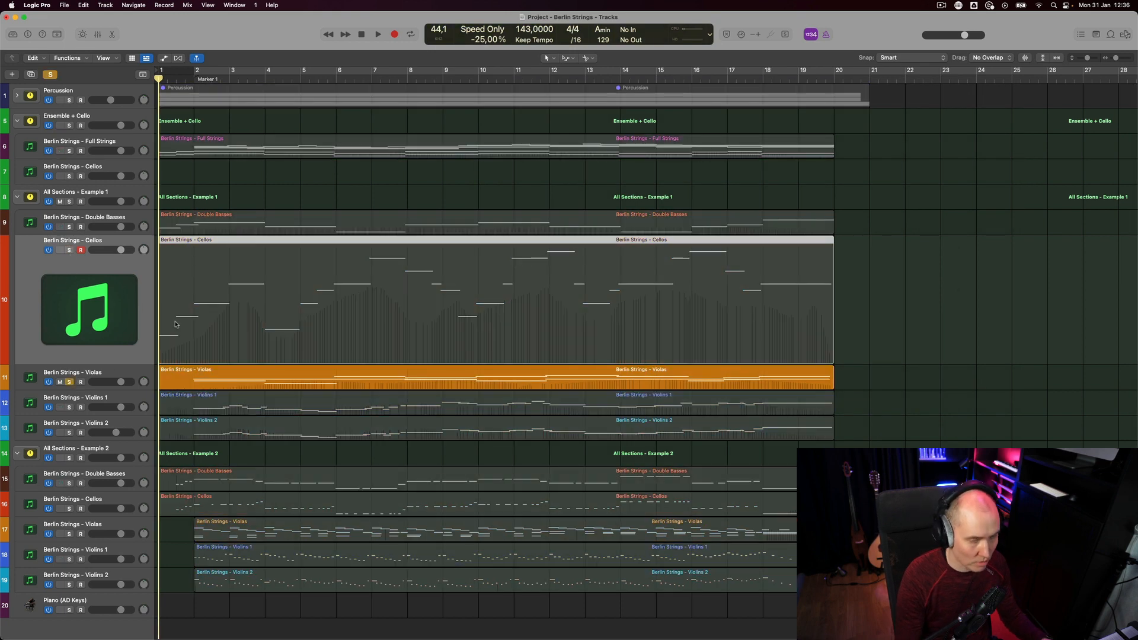
left_click(160, 378)
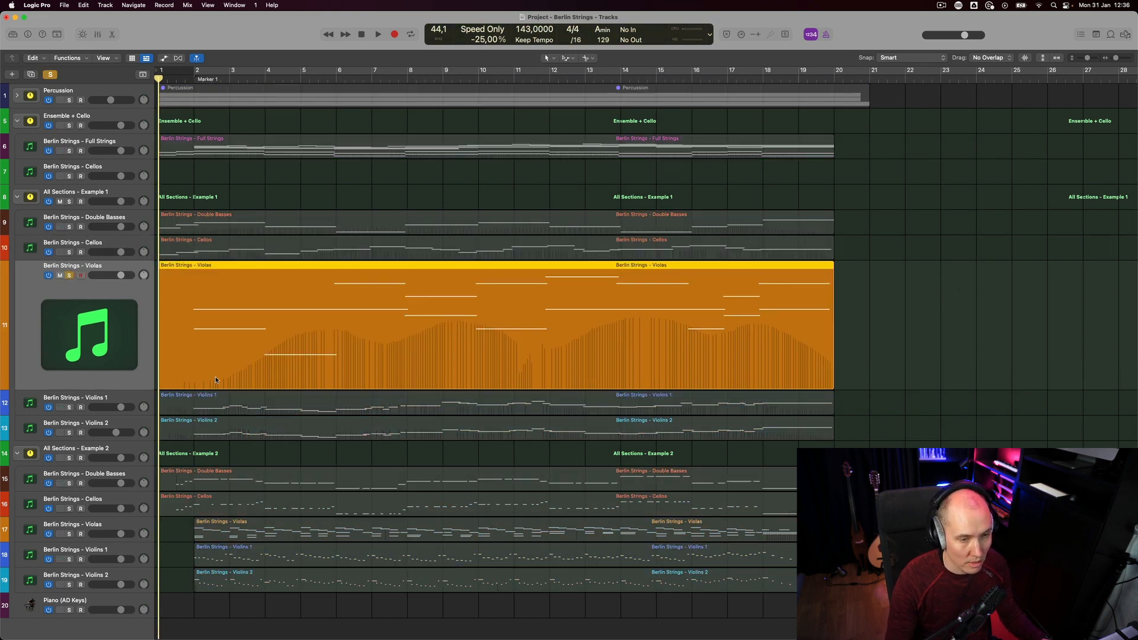
key("e")
key("space")
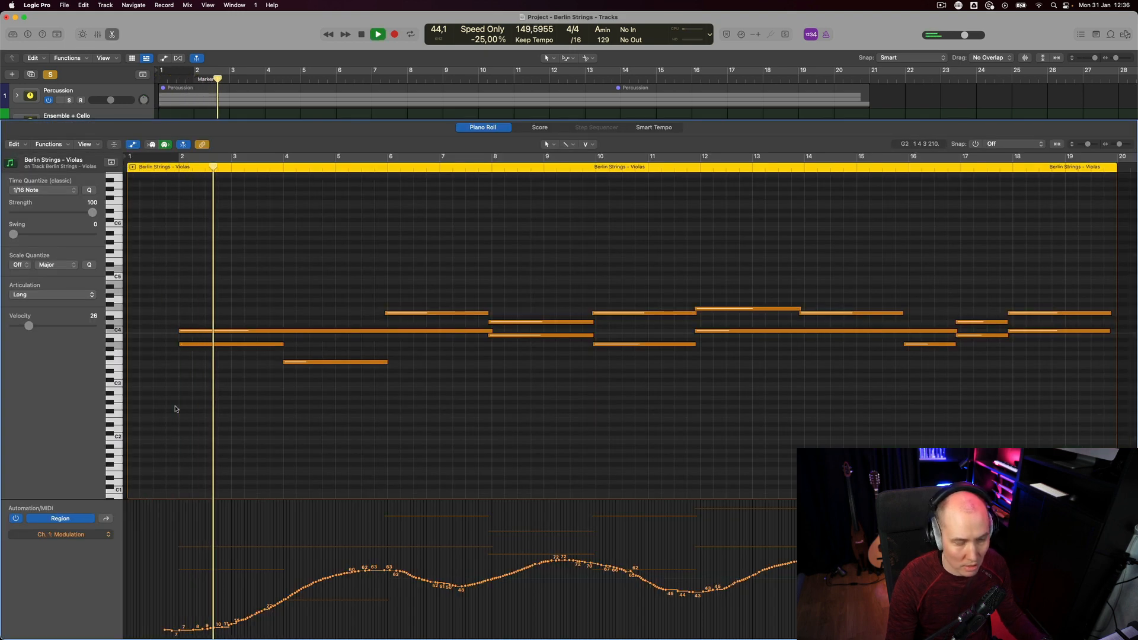
key("v")
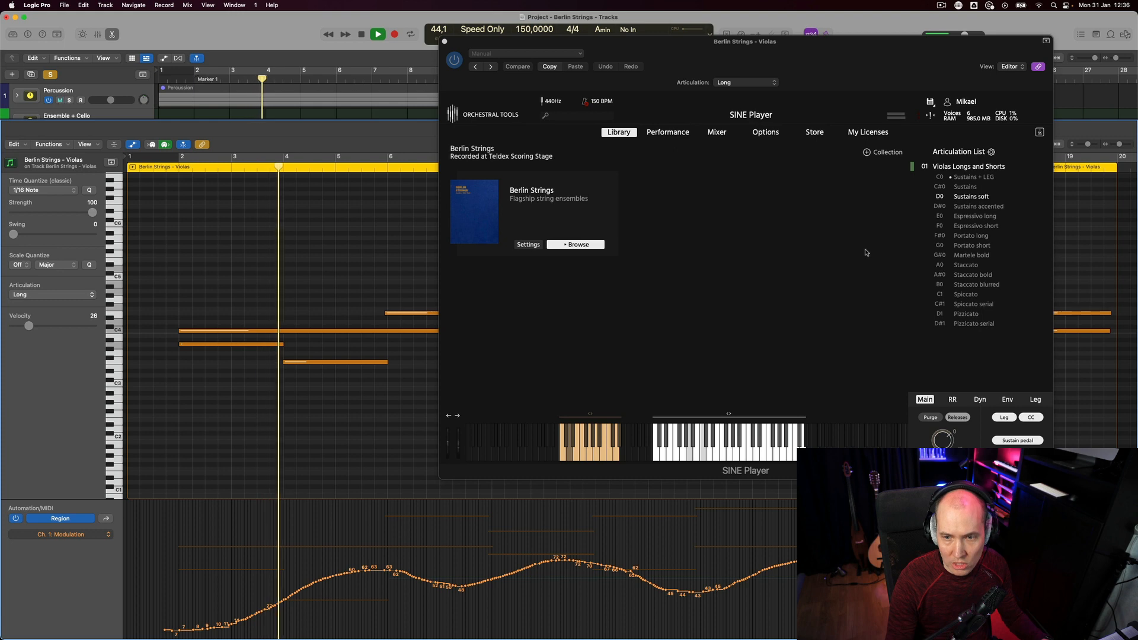
key("v")
key("space")
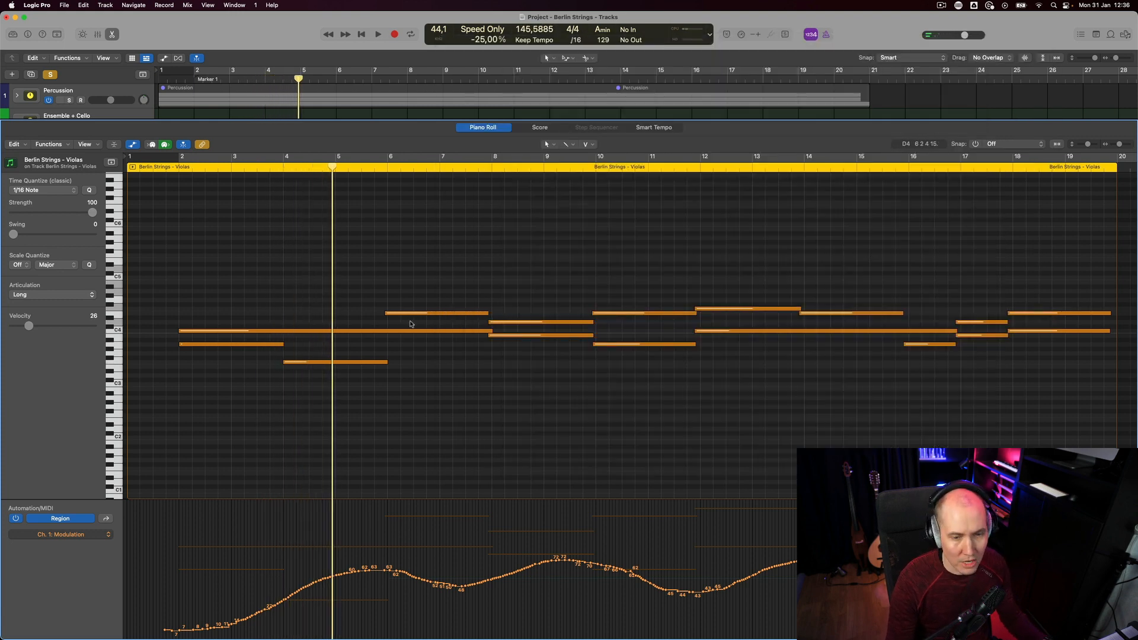
key("p")
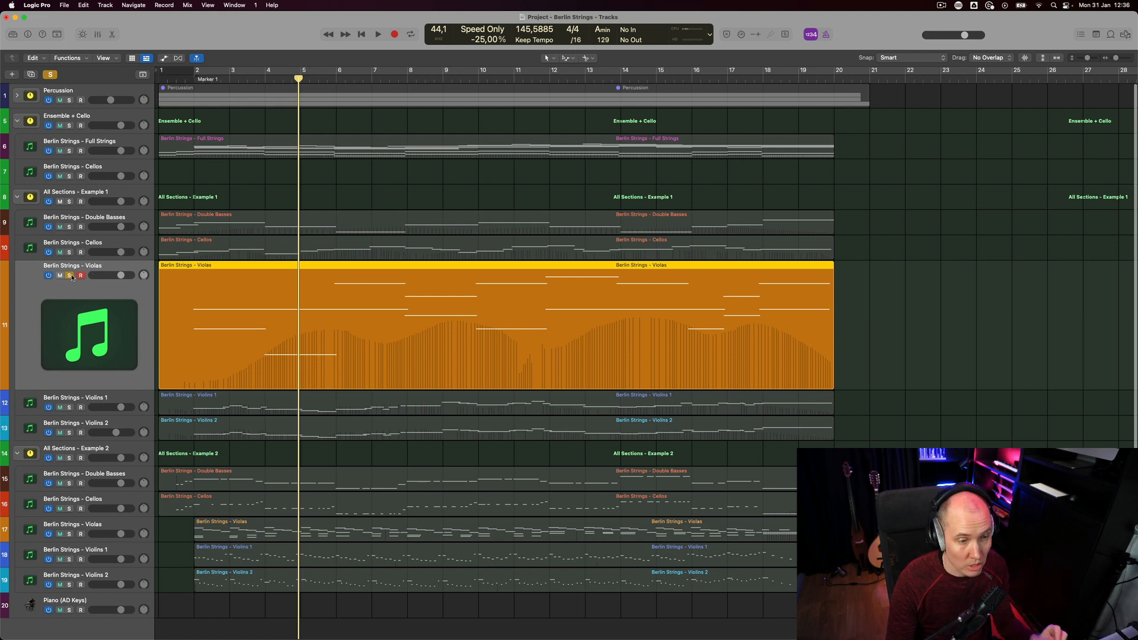
key("s")
Solo Example 1's Violins 1 track and check the articulation of its first note in the Piano Roll
left_click(69, 408)
key("Return")
key("space")
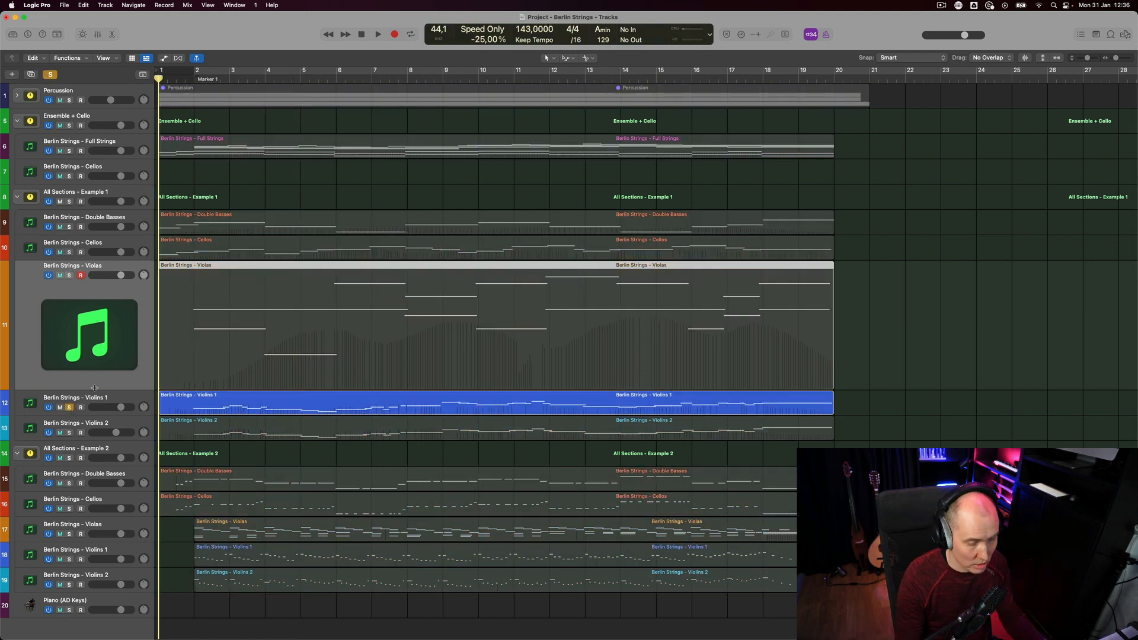
double_click(217, 405)
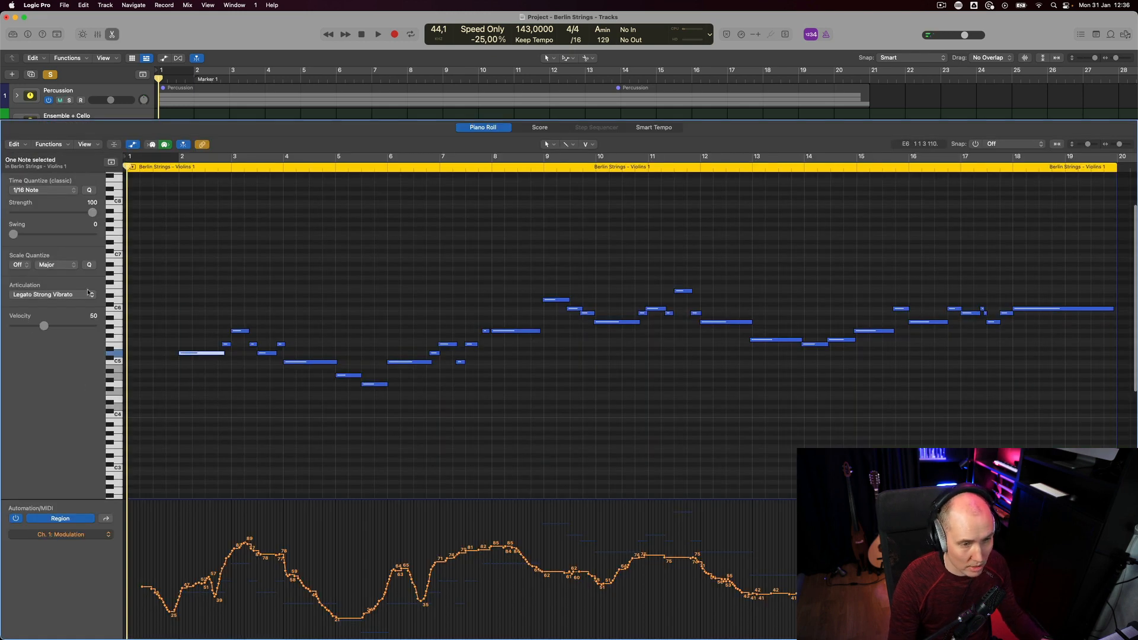
left_click(170, 319, "shift")
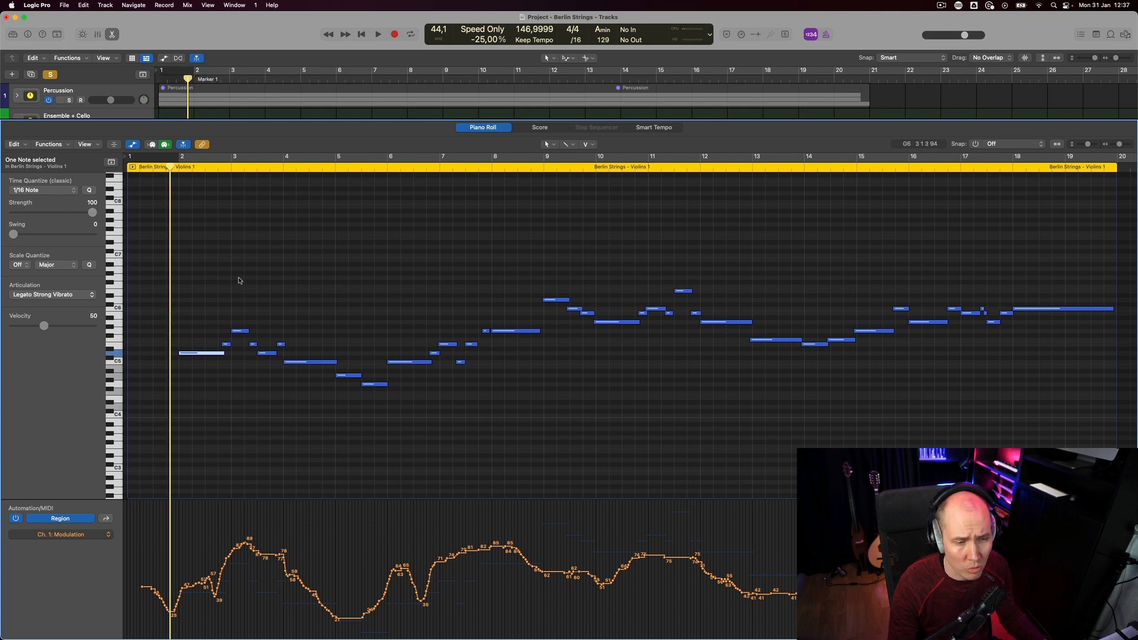
Play the soloed Violins 1 part, return to the project start and close the Piano Roll
key("space")
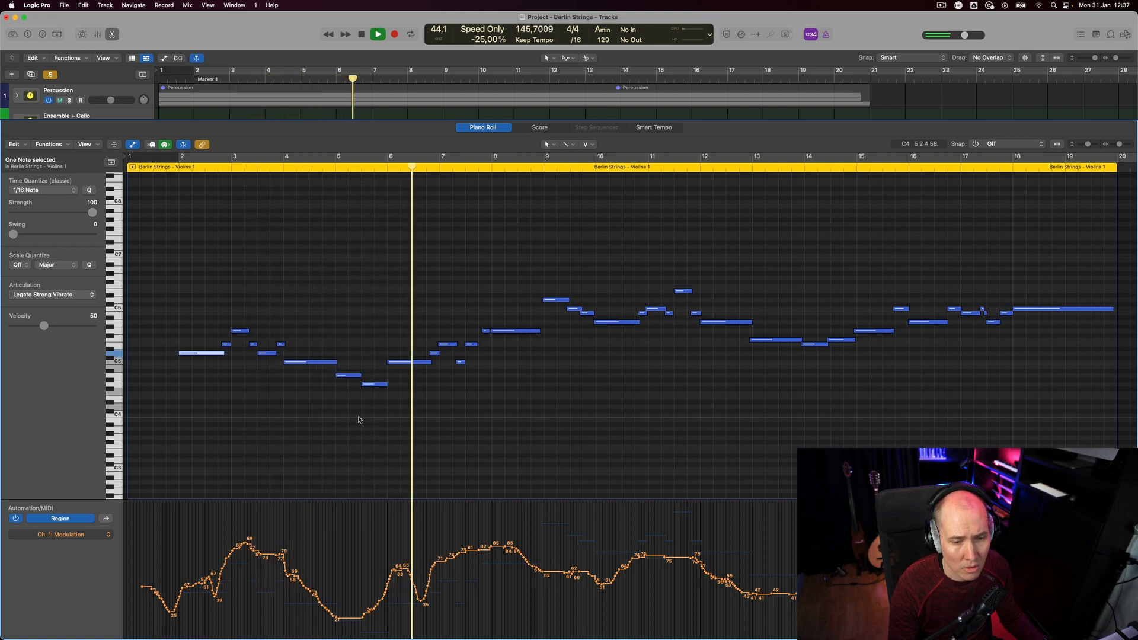
key("space")
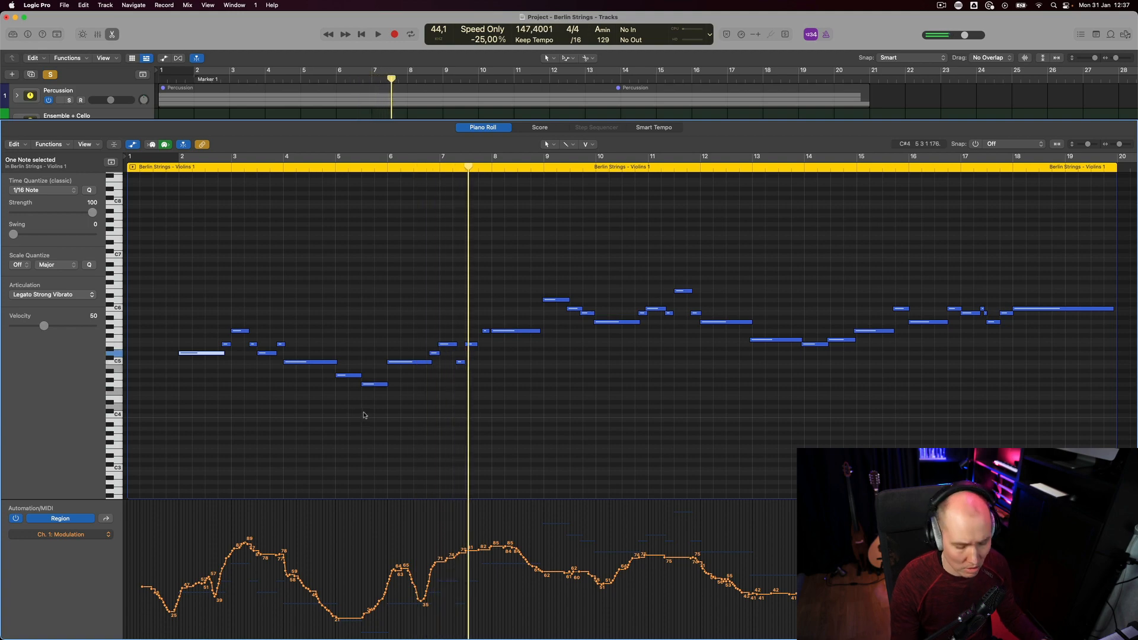
key("Return")
key("e")
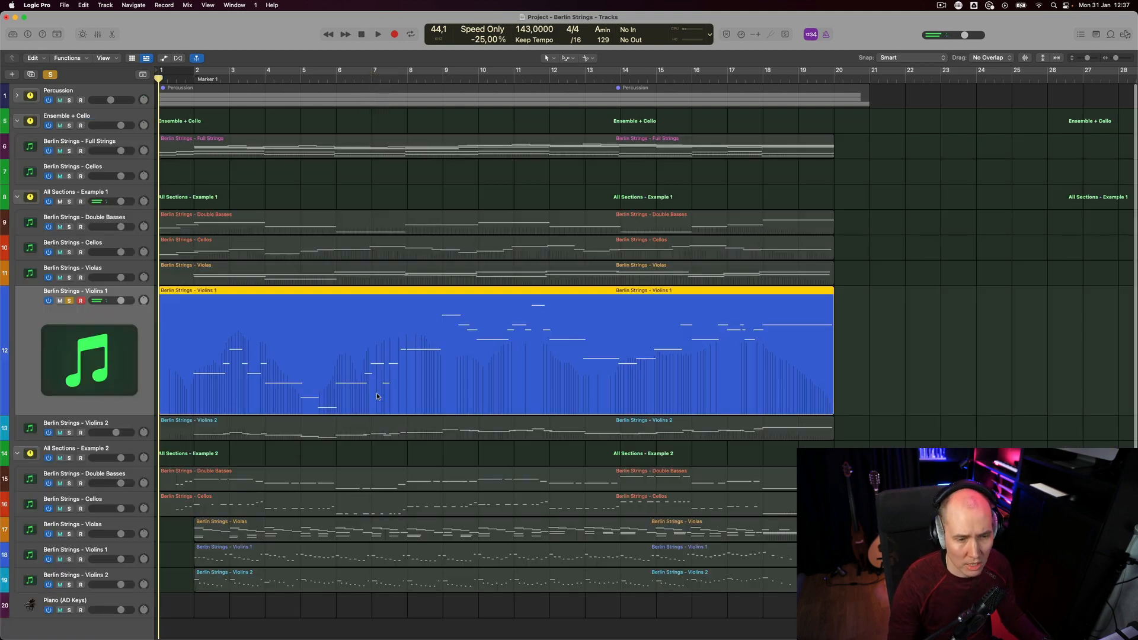
Solo Example 1's Violins 2 track together with Violins 1 and check its first note's articulation in the Piano Roll
left_click(134, 422)
left_click(70, 326)
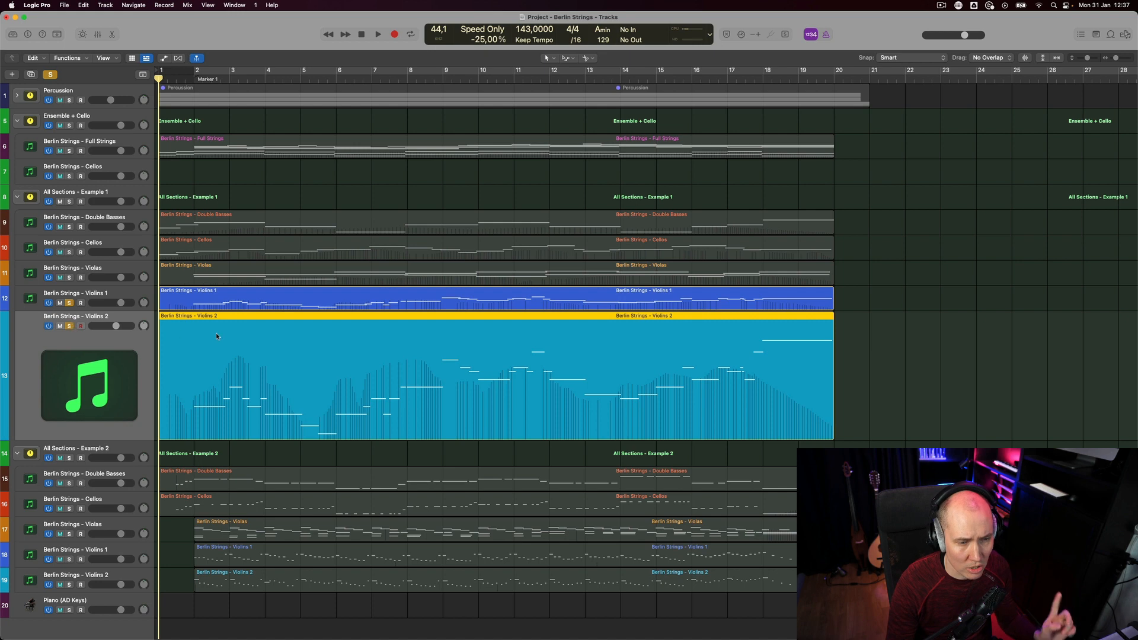
double_click(222, 357)
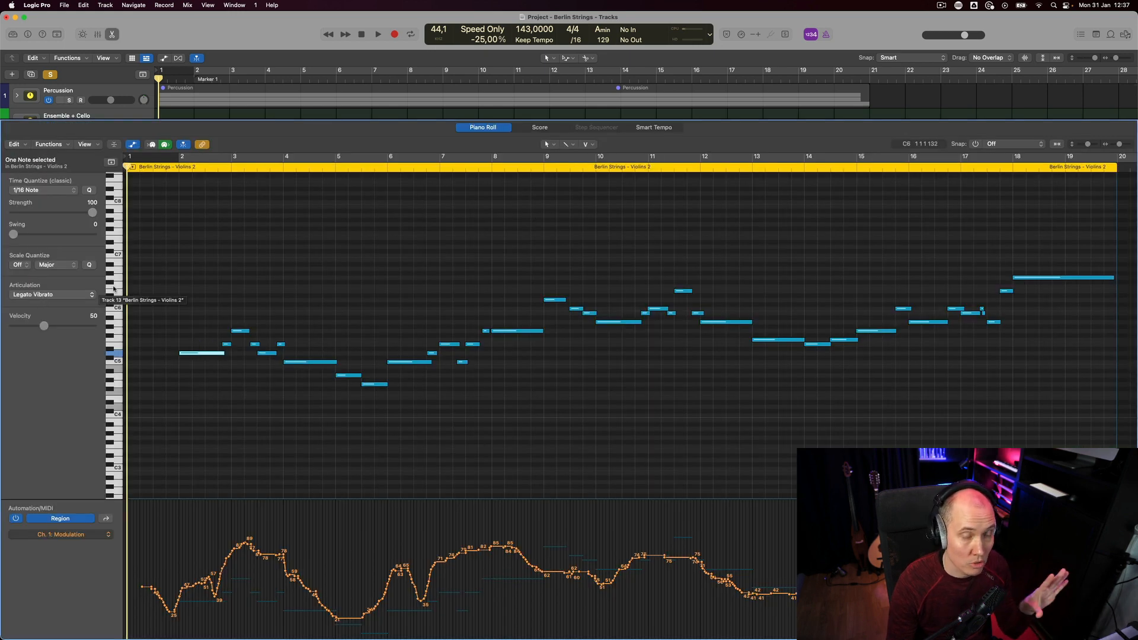
Inspect the performance settings and variations controller of the Violins 2 patch in SINE Player and close the plug-in window
key("v")
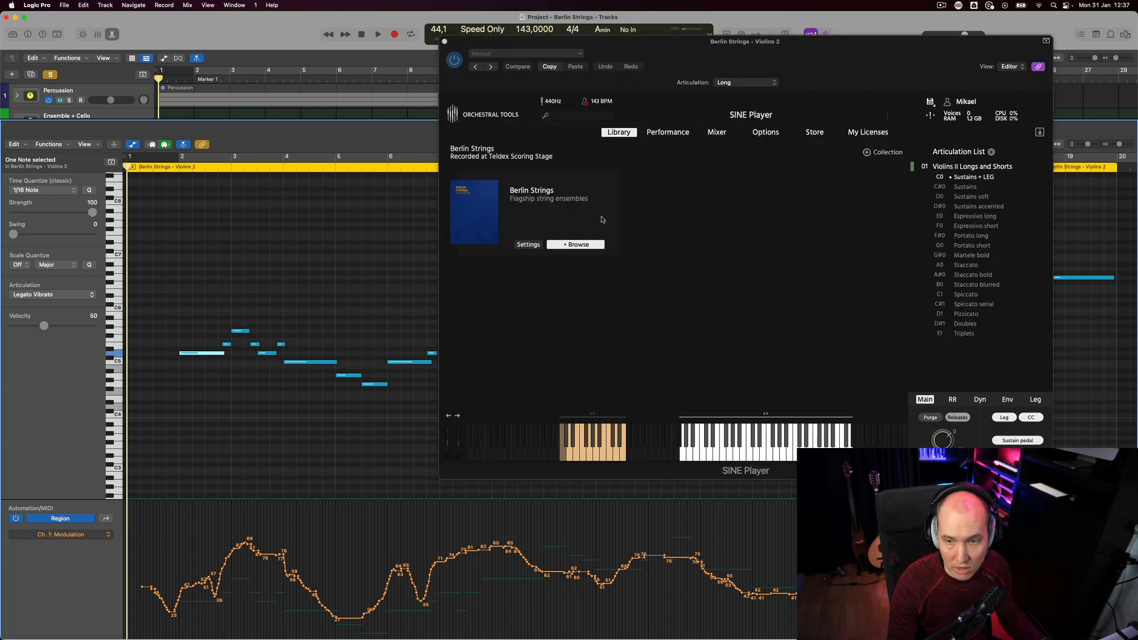
left_click(664, 131)
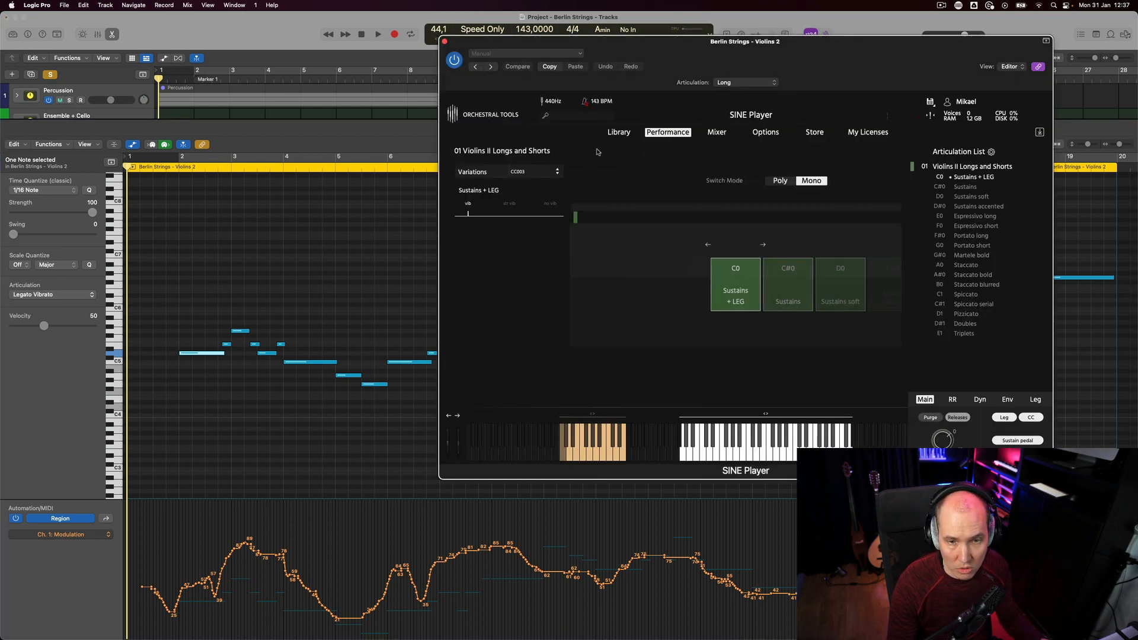
left_click(543, 173)
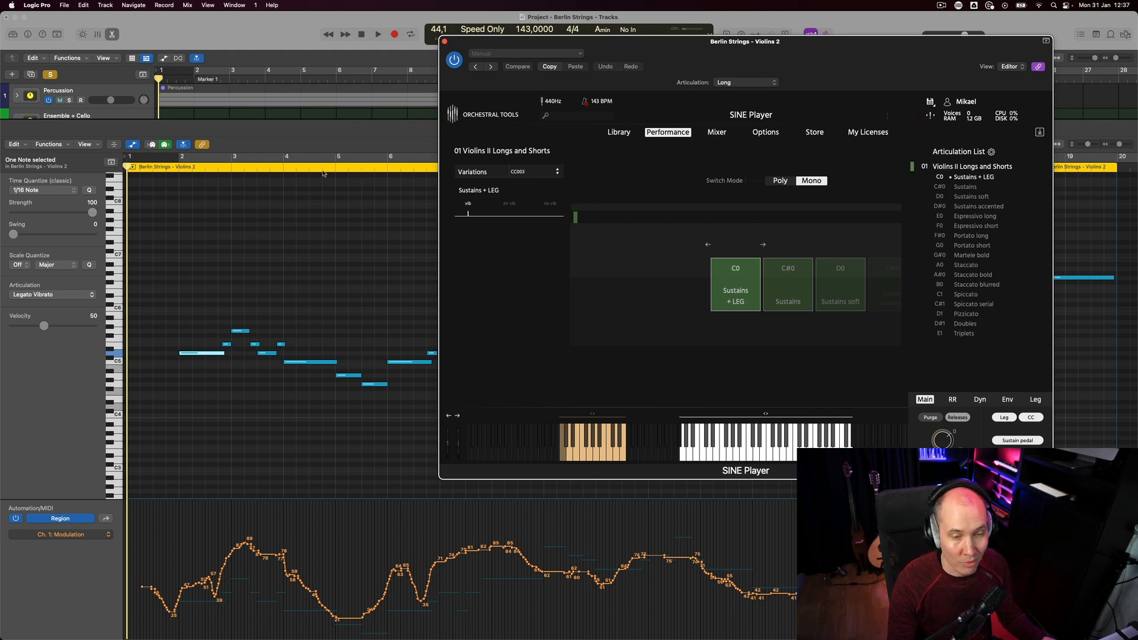
key("v")
Play both soloed violin parts with Violins 2 shown in the Piano Roll and SINE Player, and return to the arrangement
left_click(274, 259)
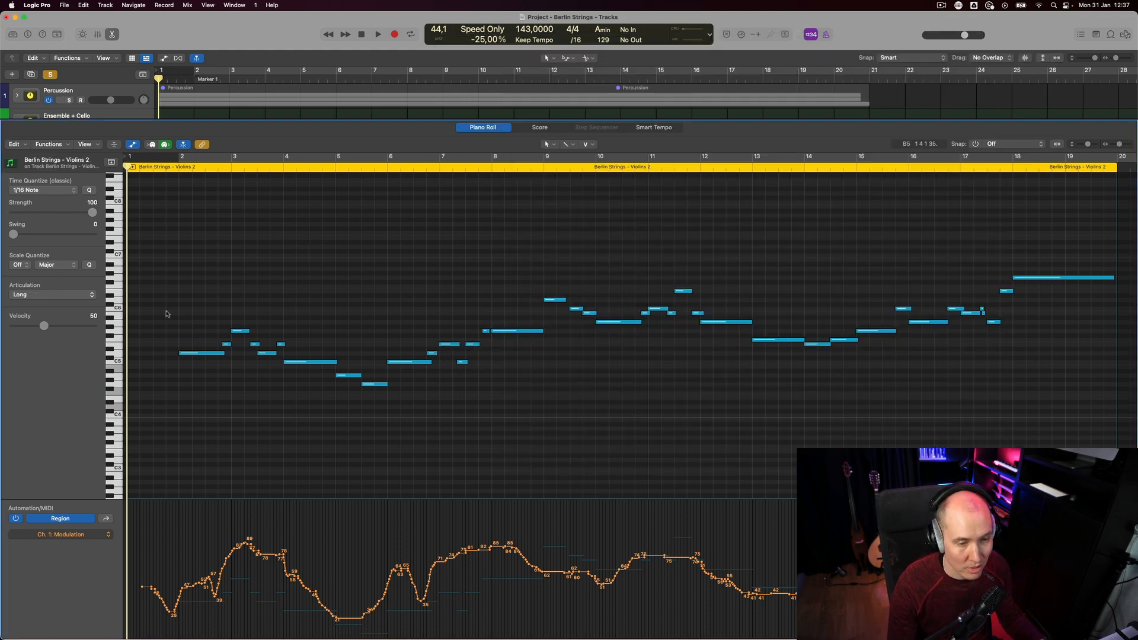
key("space")
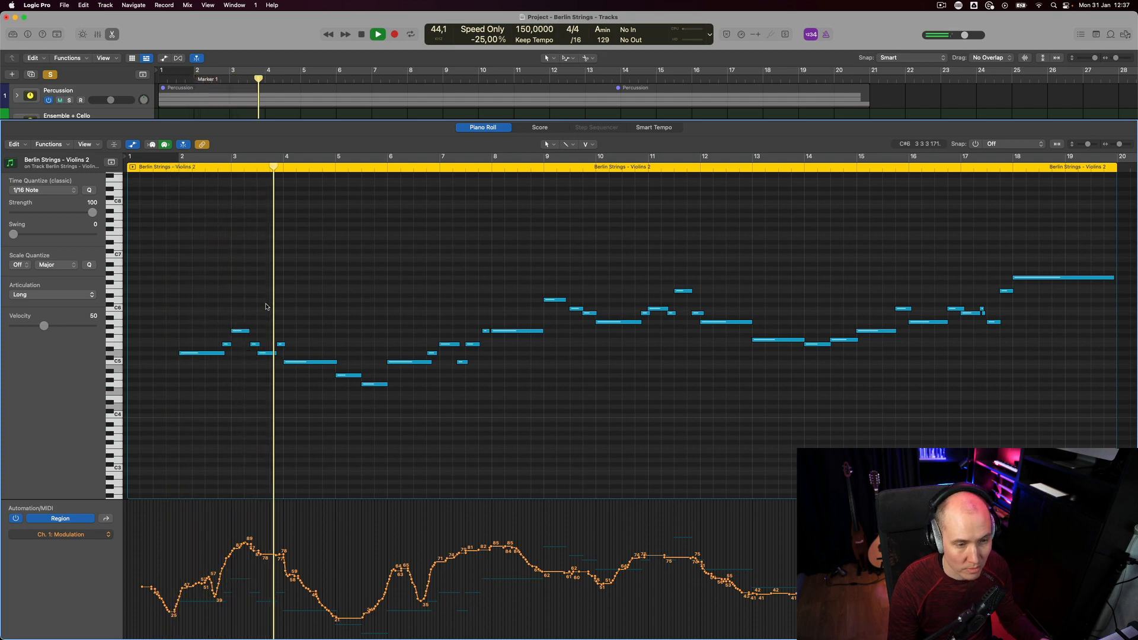
key("v")
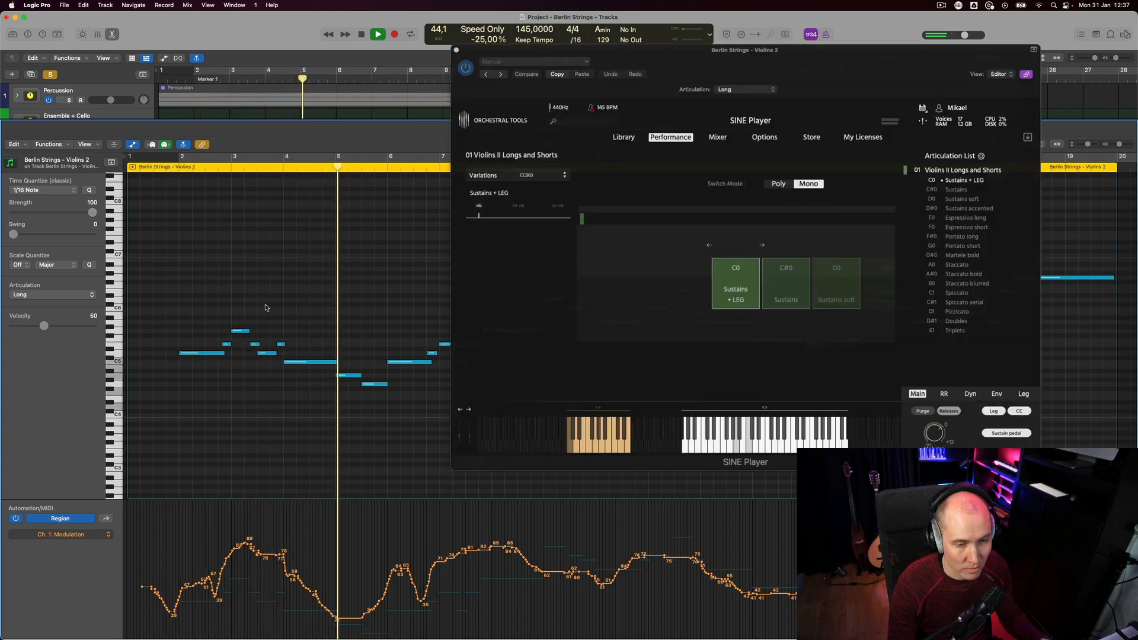
key("v")
key("p")
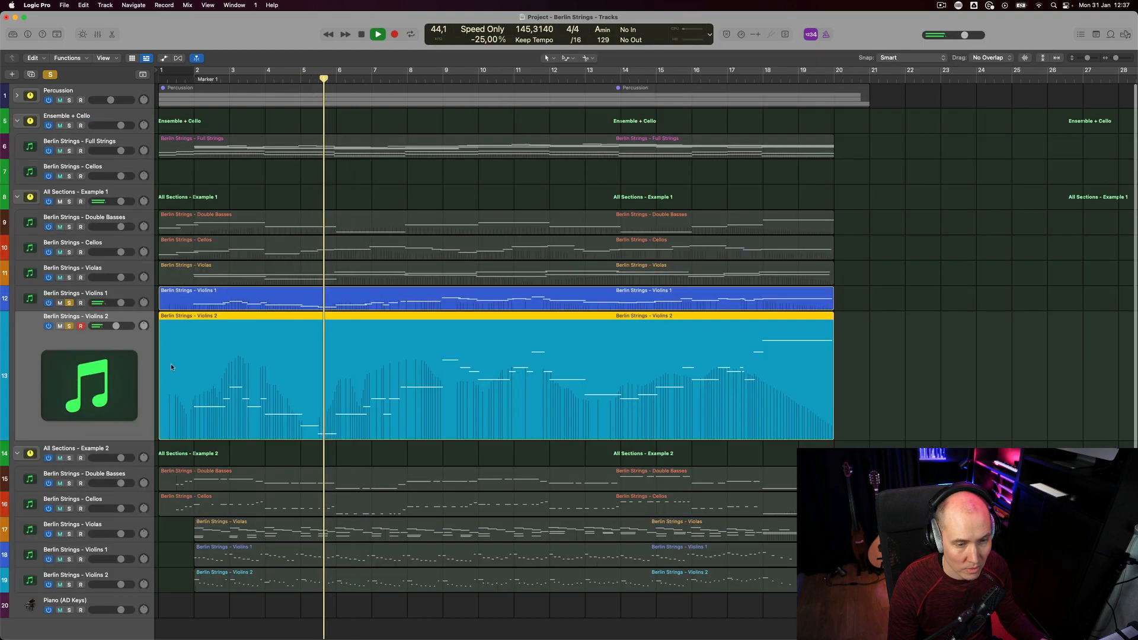
Compare the two violin parts by toggling the Violins 2 solo during playback, and remove the solo from both tracks
left_click(70, 326)
left_click(69, 326)
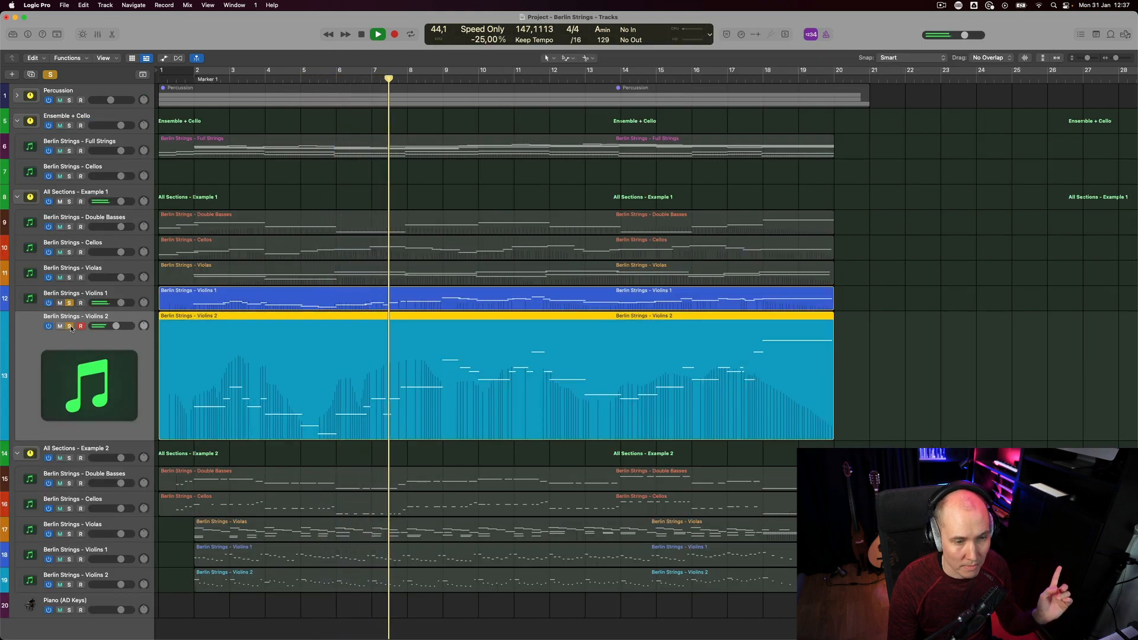
left_click(69, 303)
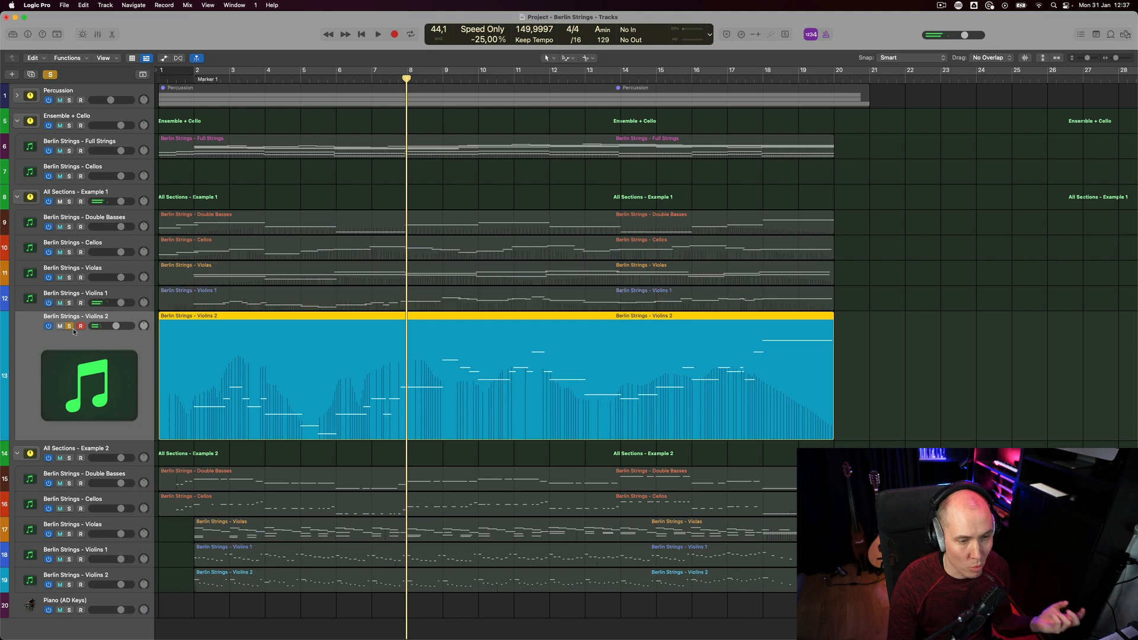
left_click(70, 326)
left_click(1024, 273)
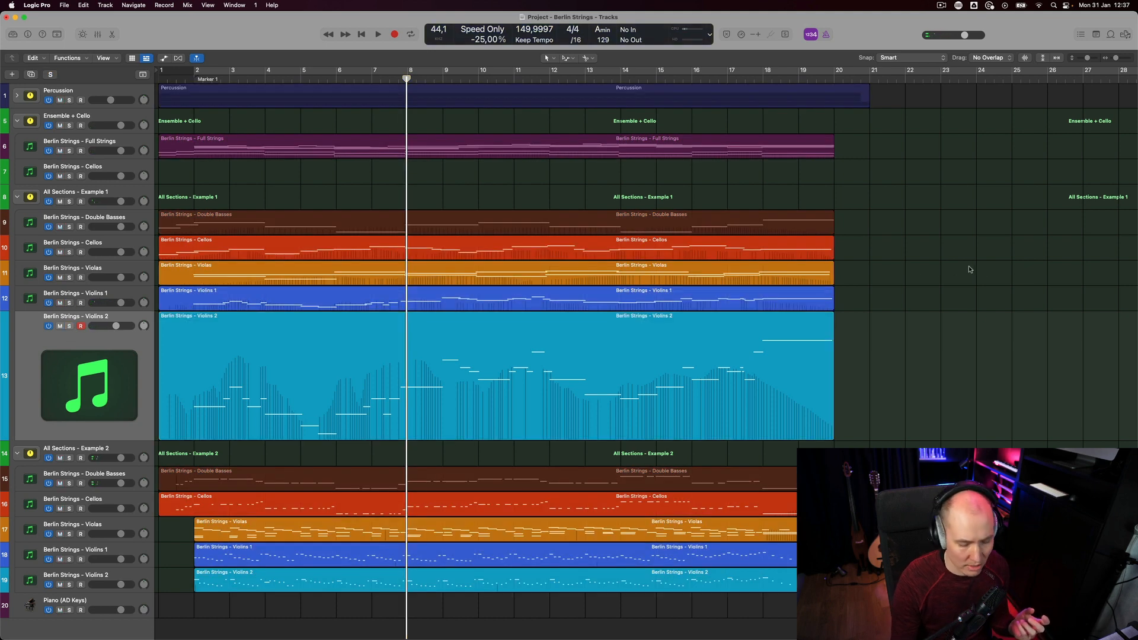
Return to the project start and select the Full Strings track followed by the All Sections - Example 1 stack
key("Return")
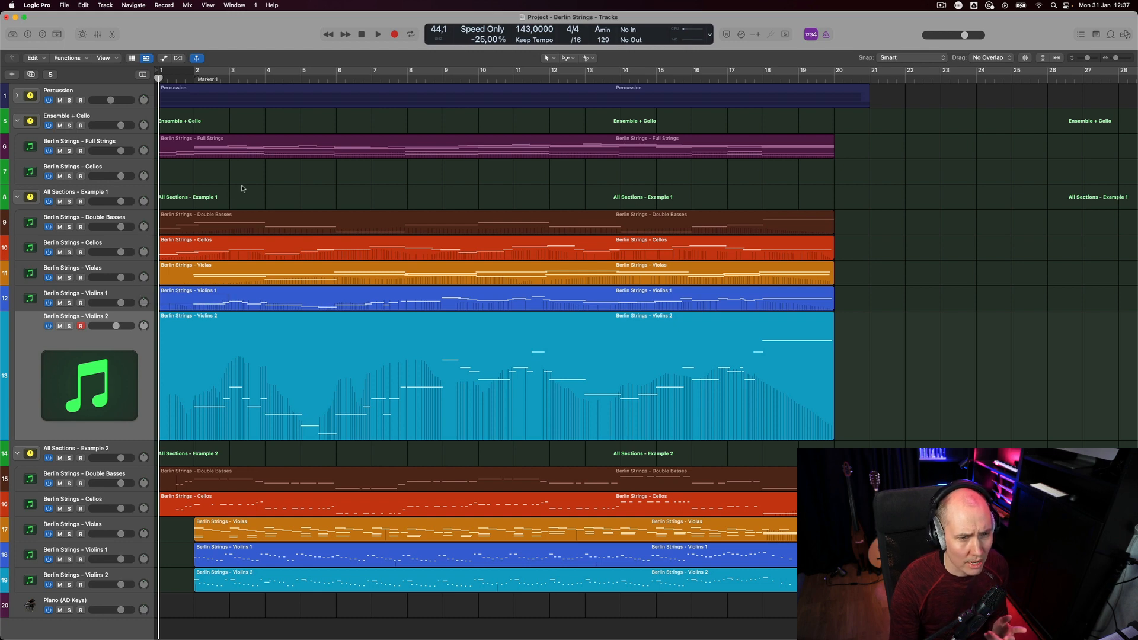
left_click(147, 154)
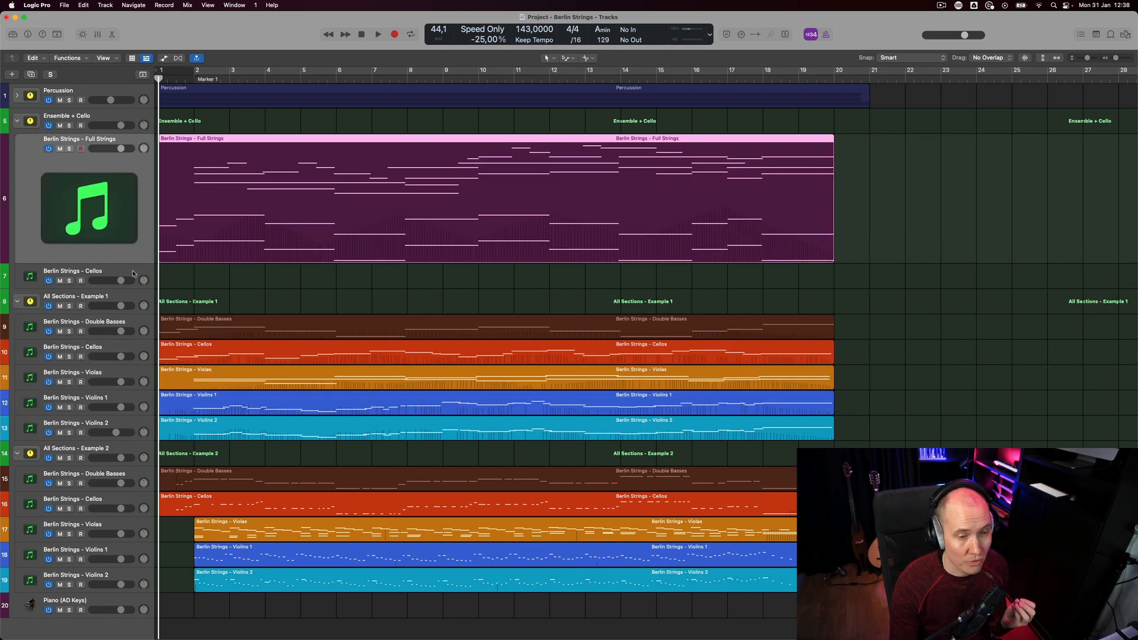
left_click(140, 298)
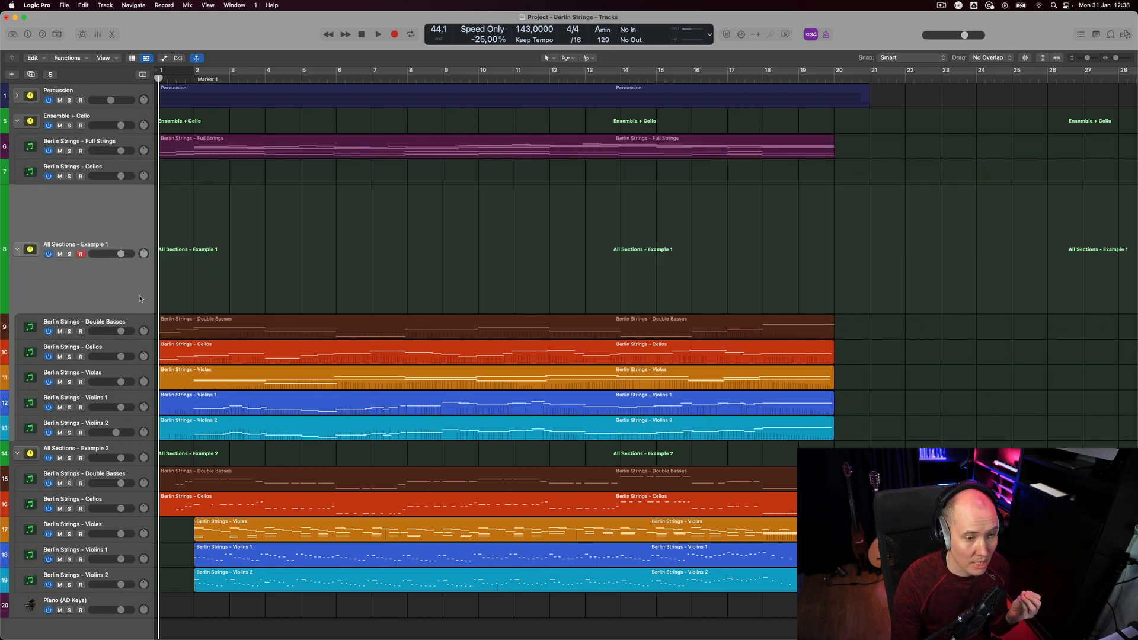
Mute the Berlin Strings - Full Strings track and switch the track off
left_click(134, 454)
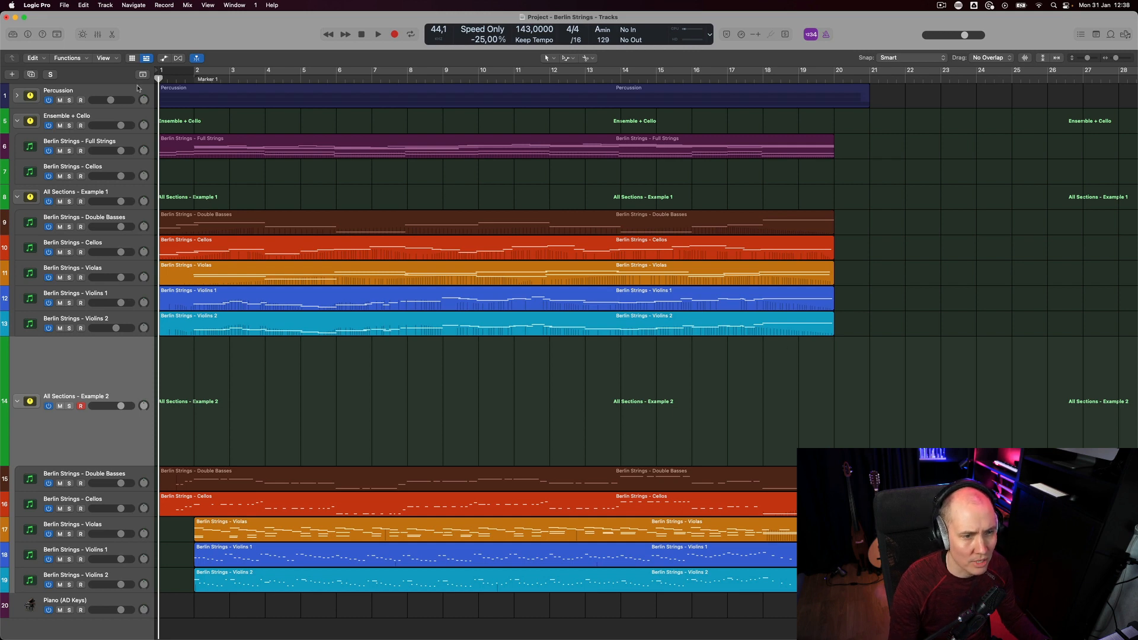
left_click(140, 143)
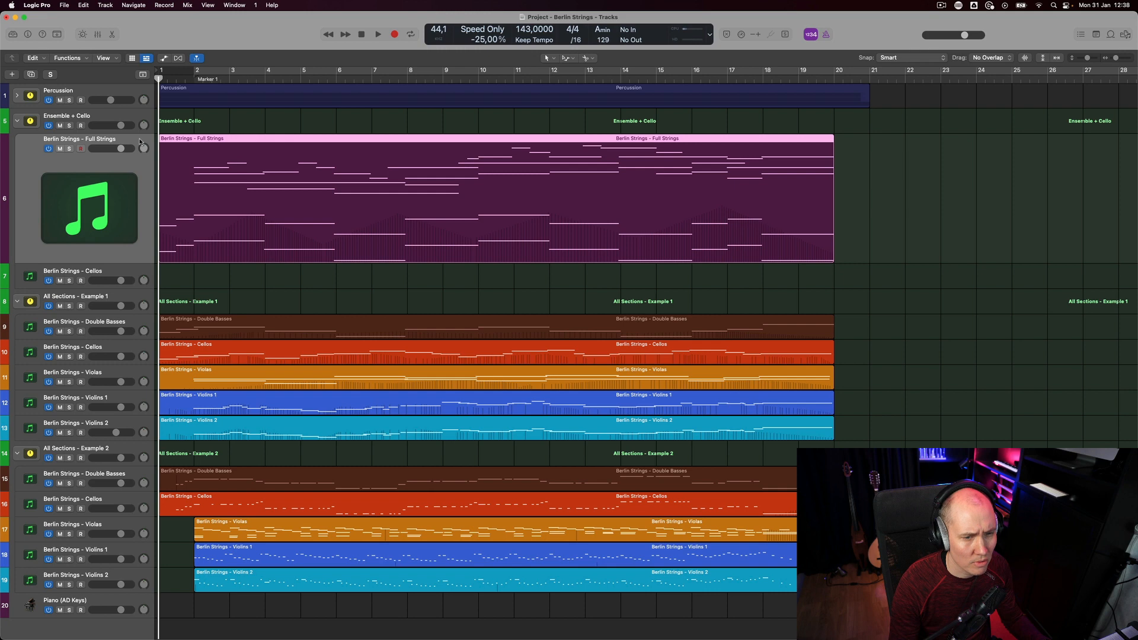
left_click(60, 149)
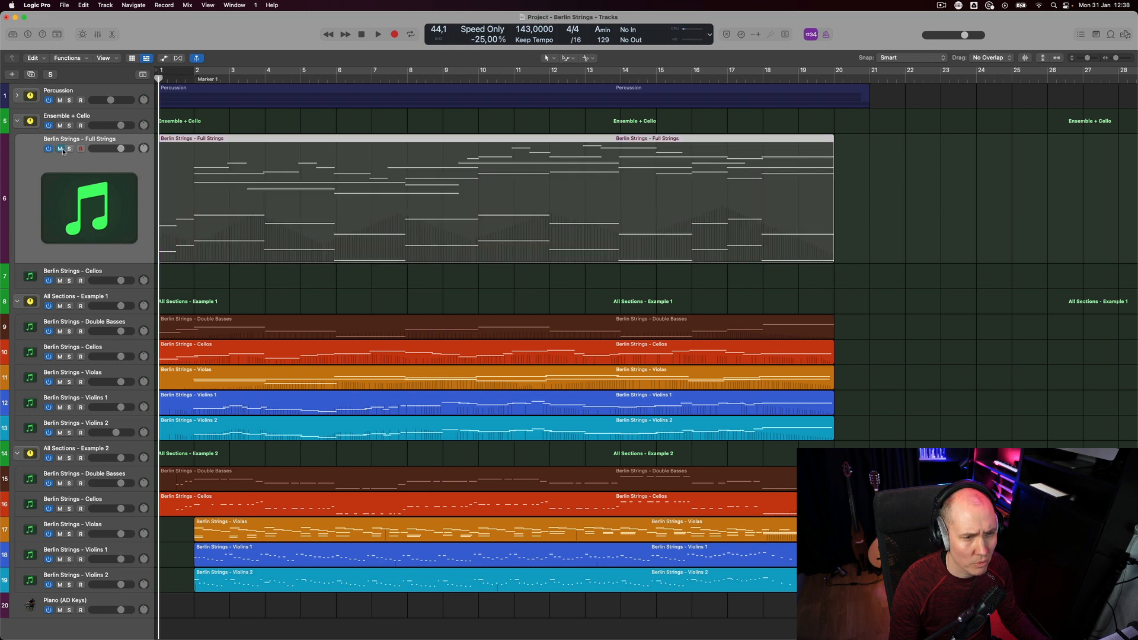
left_click(998, 209)
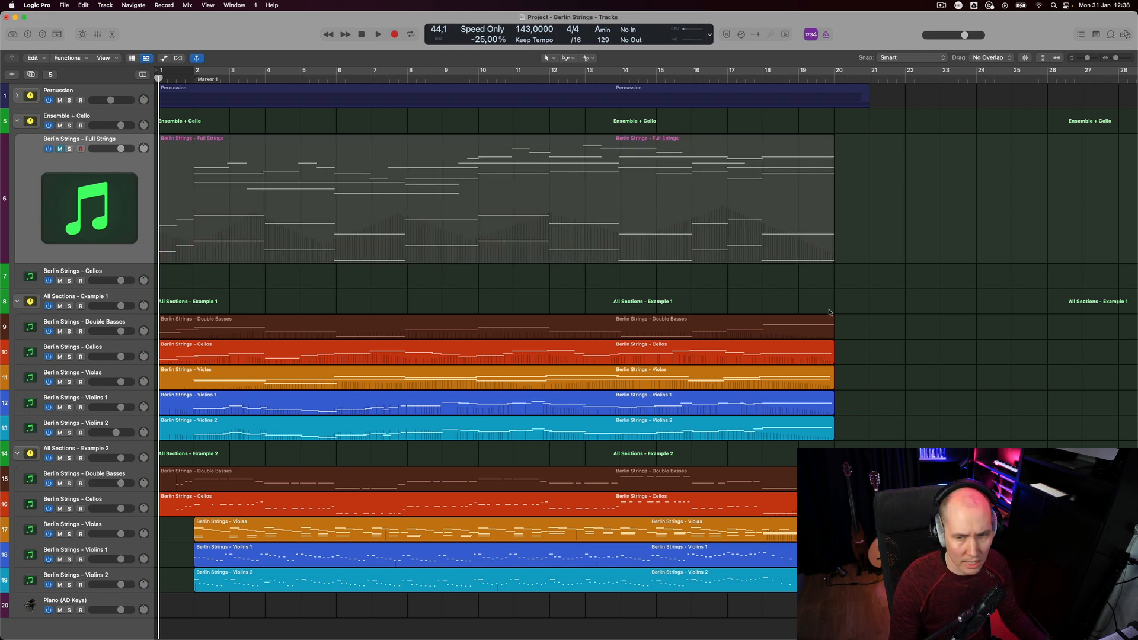
left_click(48, 149)
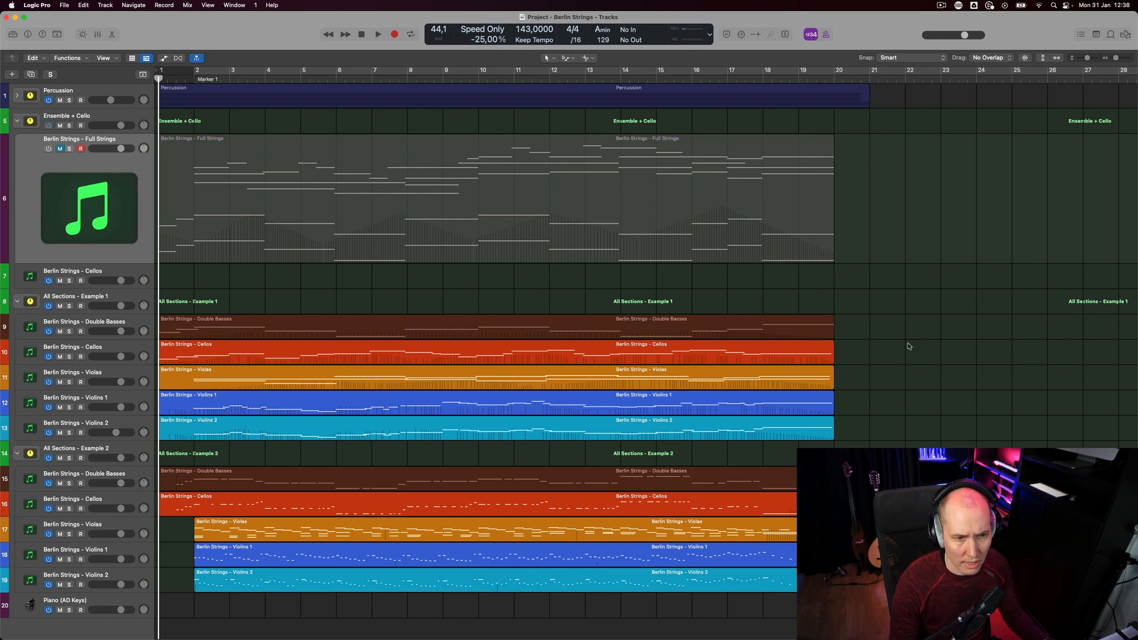
Play the two All Sections examples with the percussion and return to the project start
key("space")
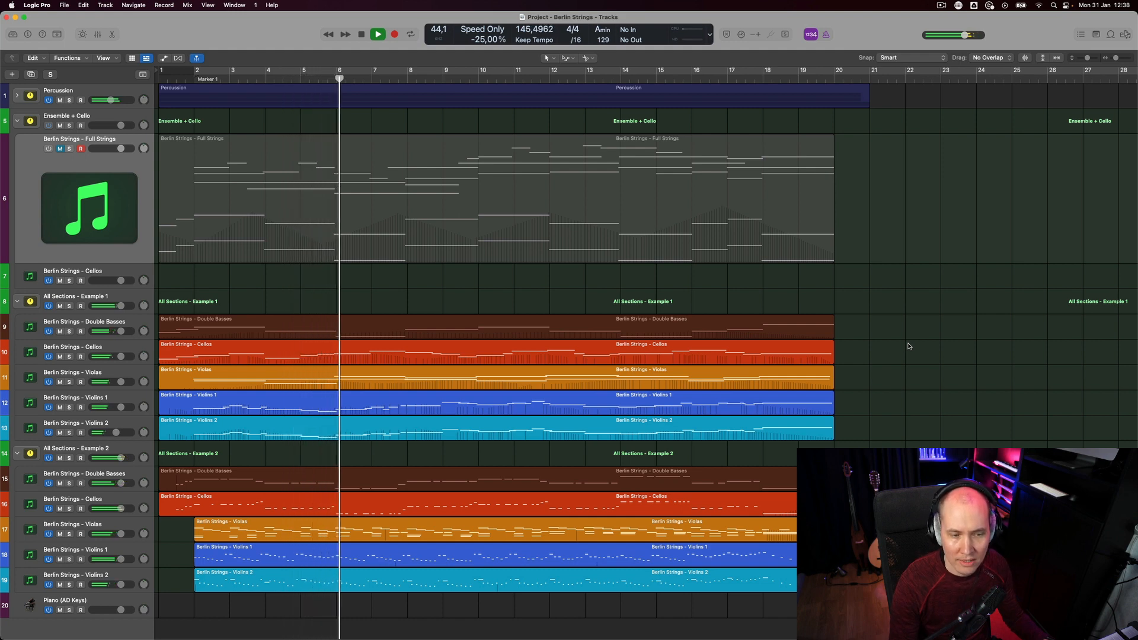
key("space")
key("Return")
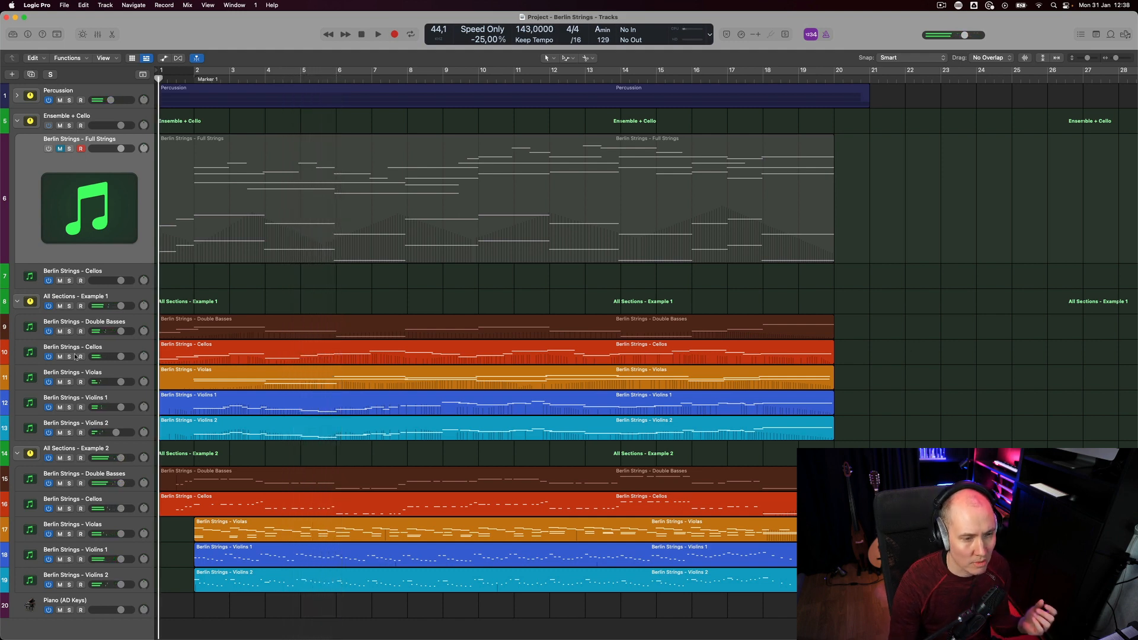
Show the inspector and set the All Sections - Example 2 stack's volume to -6 dB
left_click(134, 301)
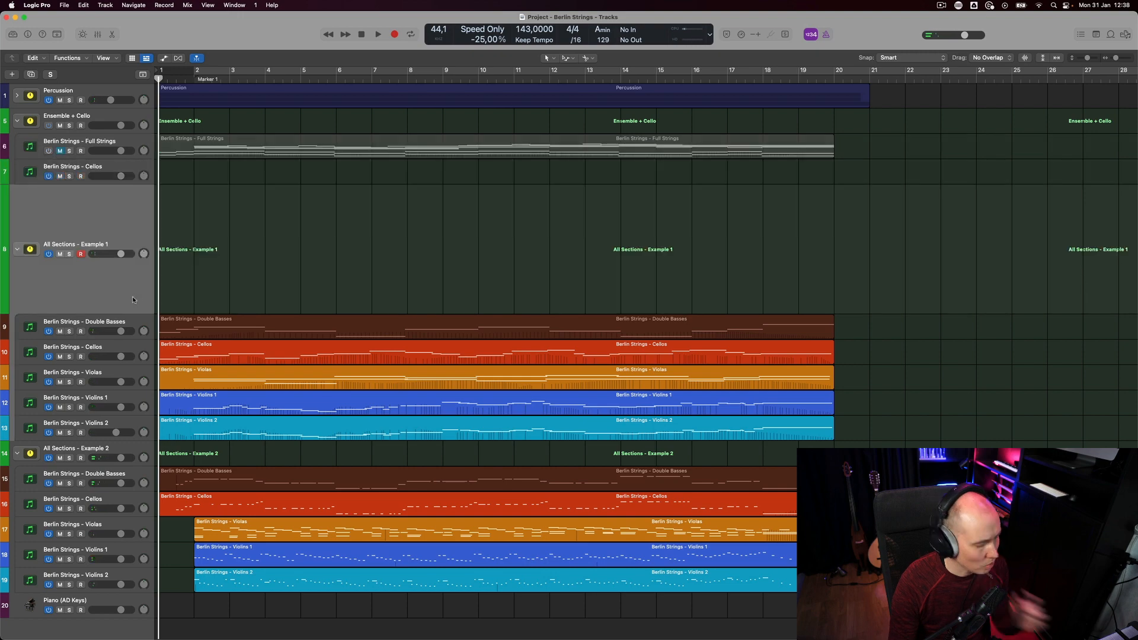
key("y")
key("i")
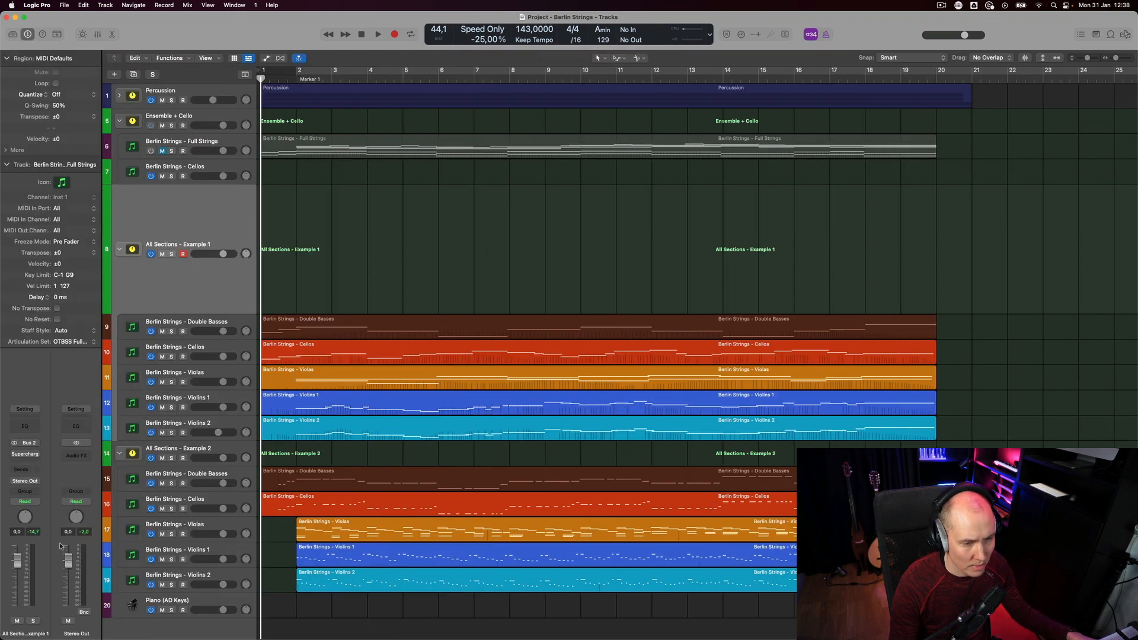
left_click(237, 447)
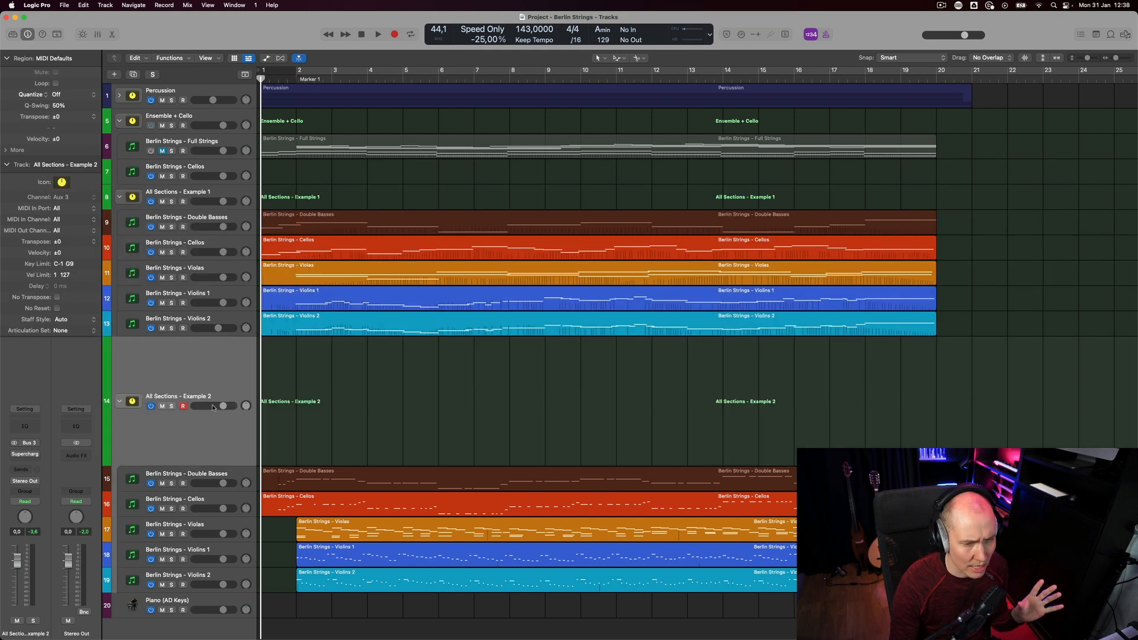
double_click(17, 531)
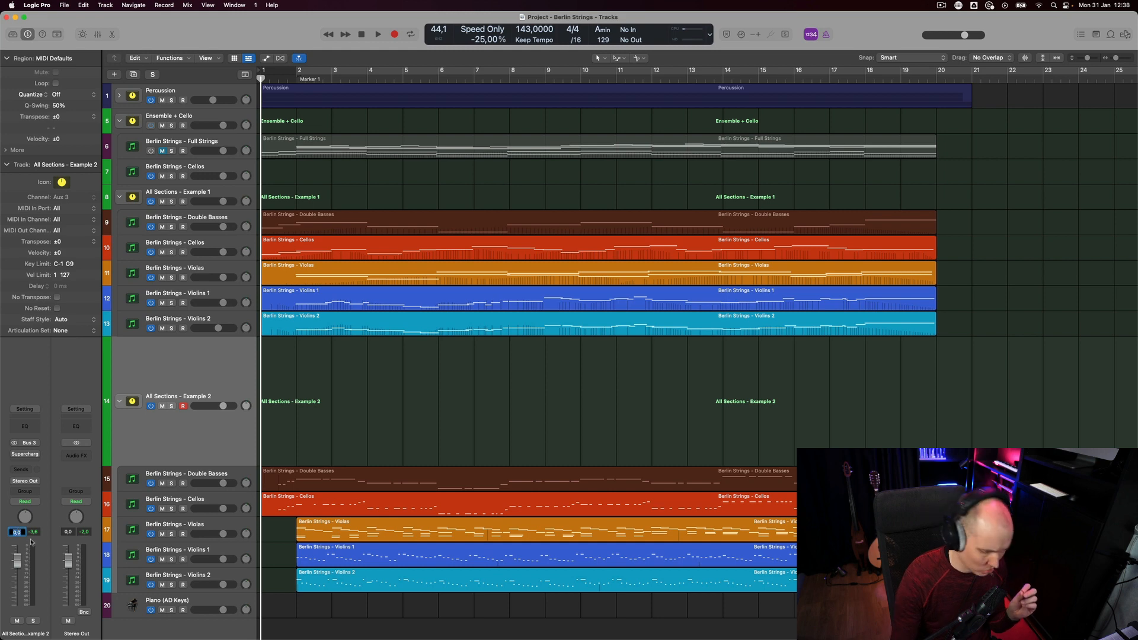
type("-6")
key("Return")
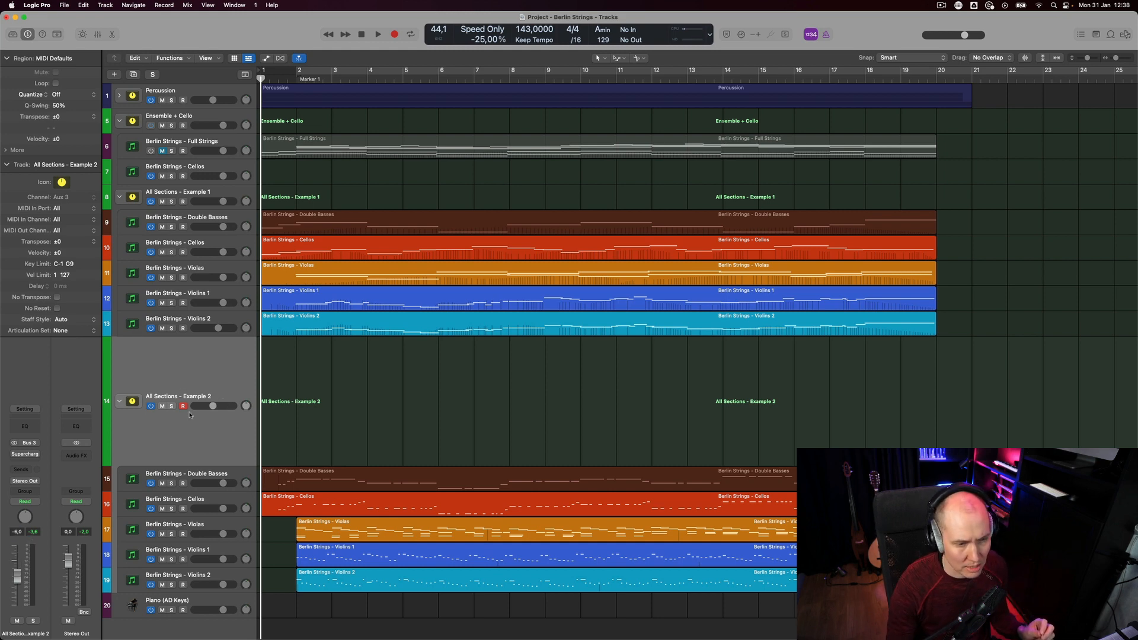
Inspect the Supercharger GT compressor on the All Sections - Example 1 stack, including its Character setting, and close its window
left_click(243, 194)
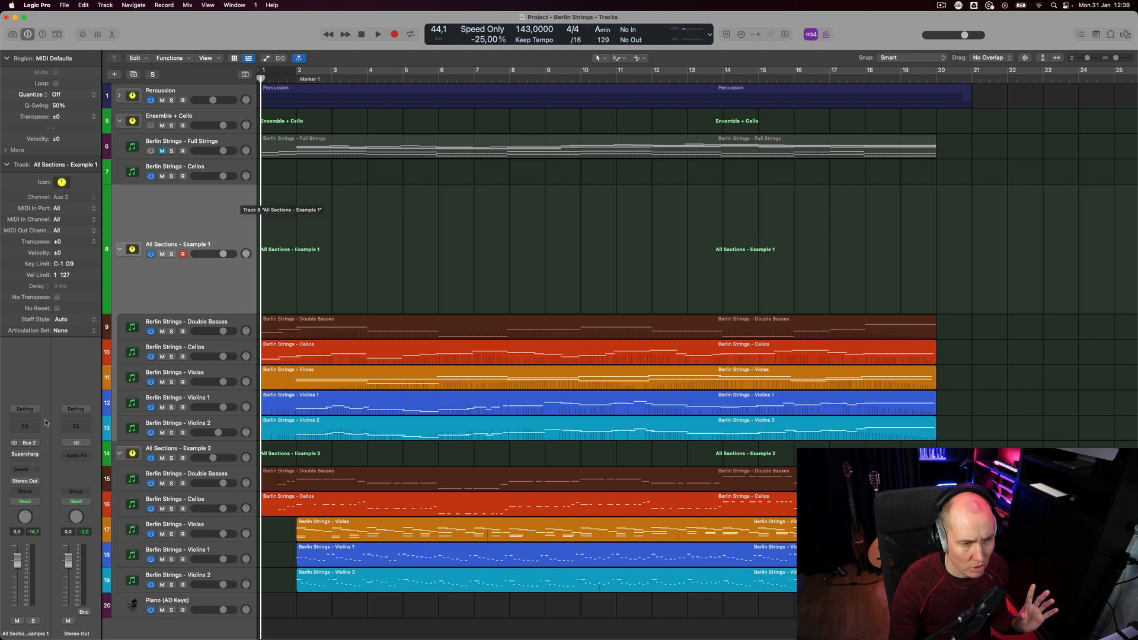
left_click(23, 455)
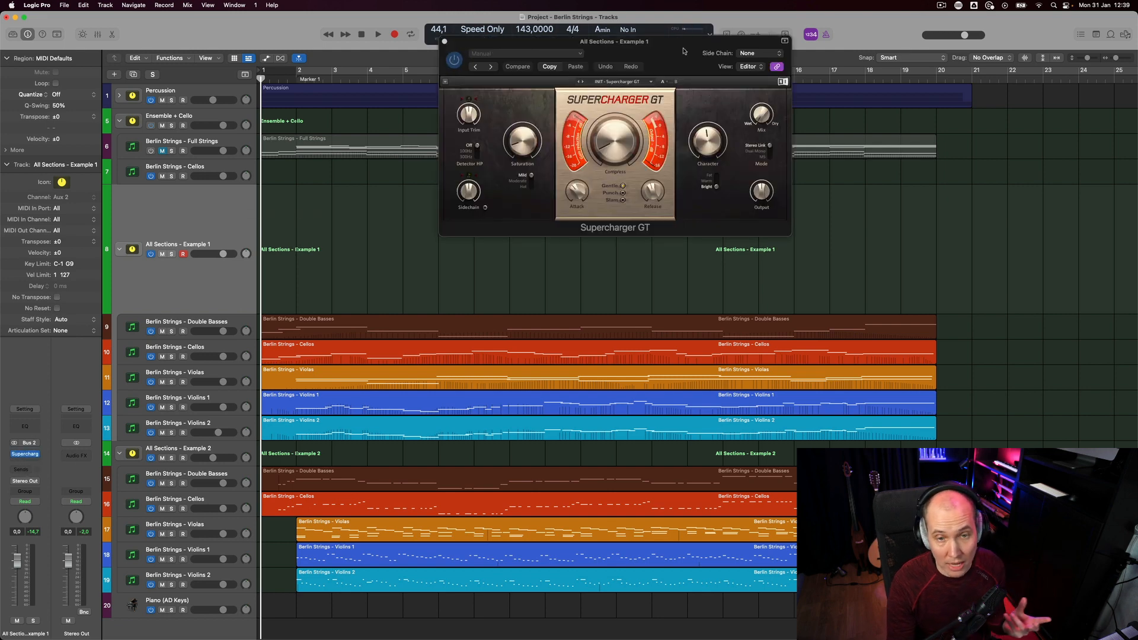
left_click_drag(690, 57, 612, 170)
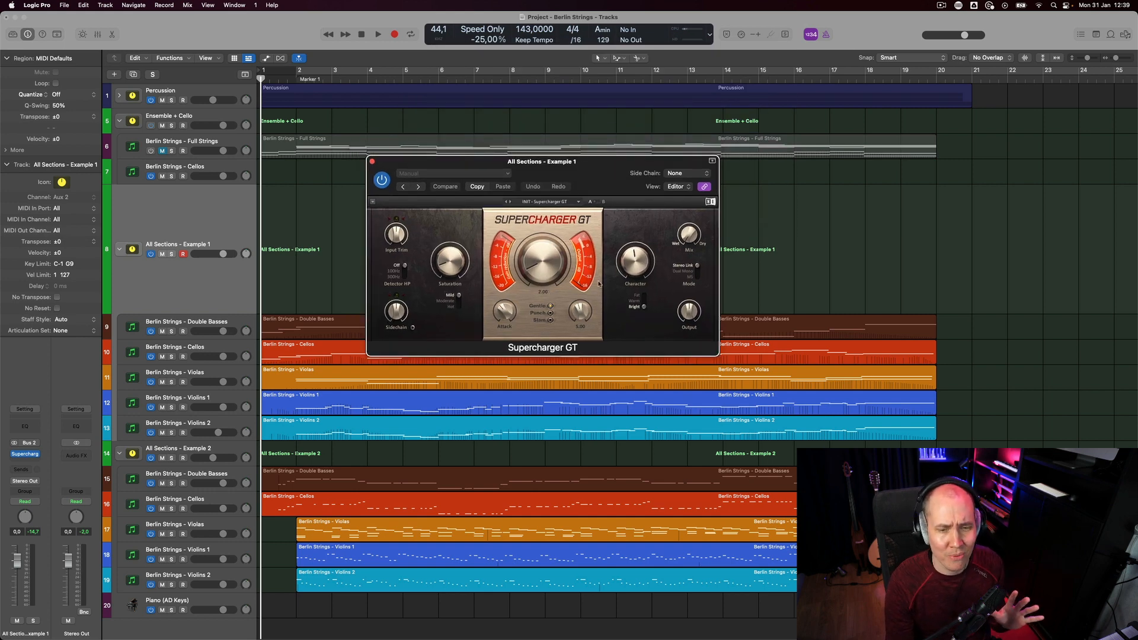
mouse_move(646, 278)
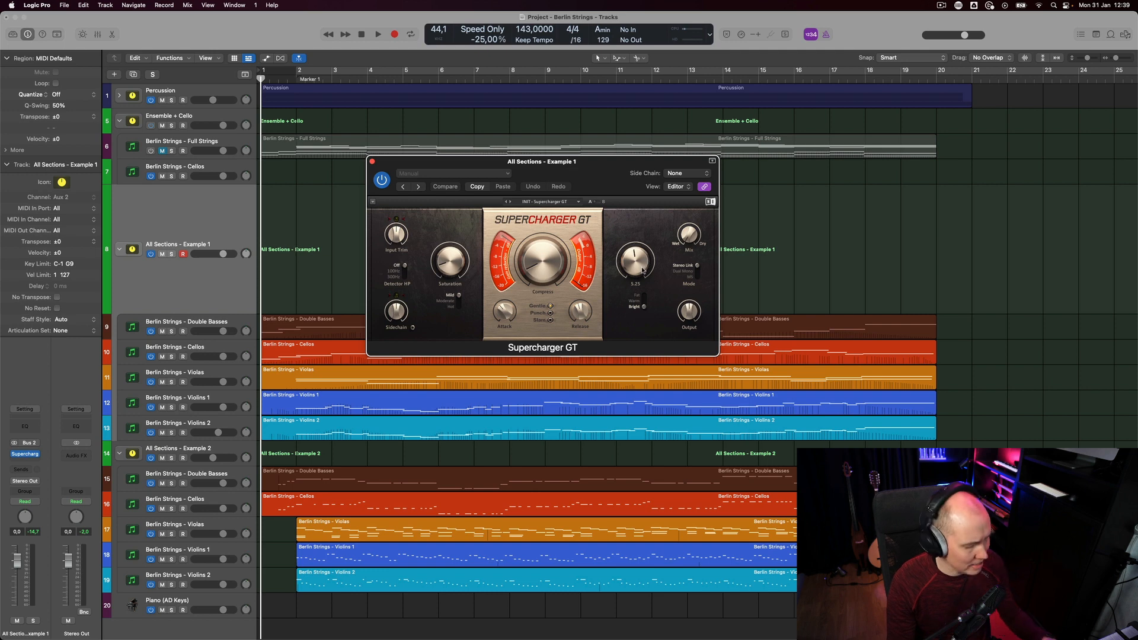
key("super+w")
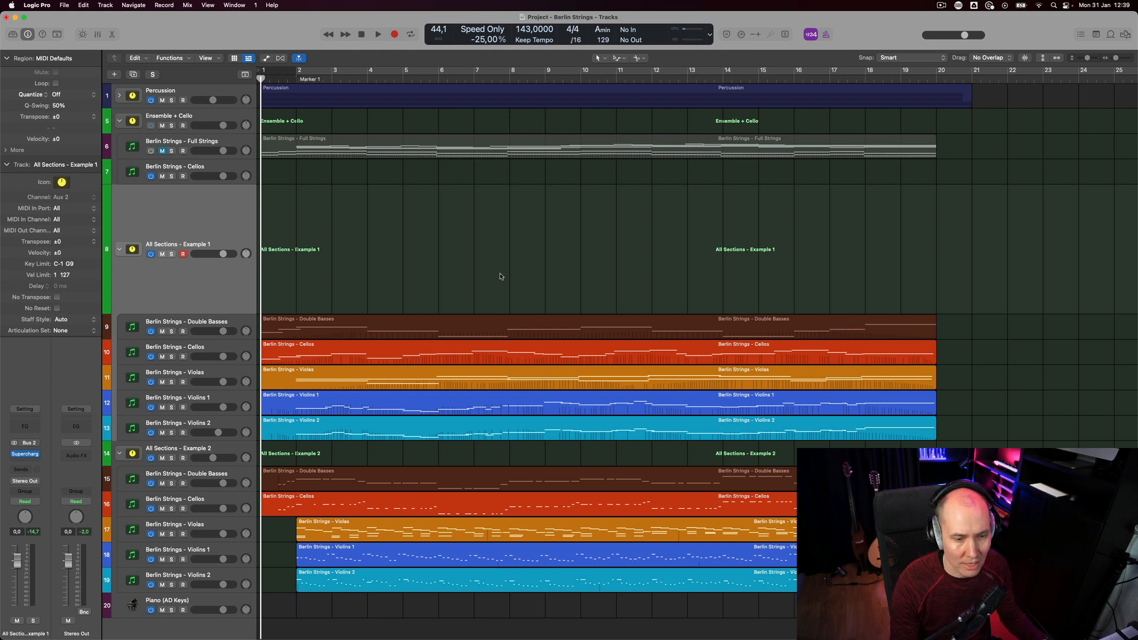
Play the arrangement while viewing the five All Sections - Example 1 regions together in the Piano Roll, and close the editor
key("space")
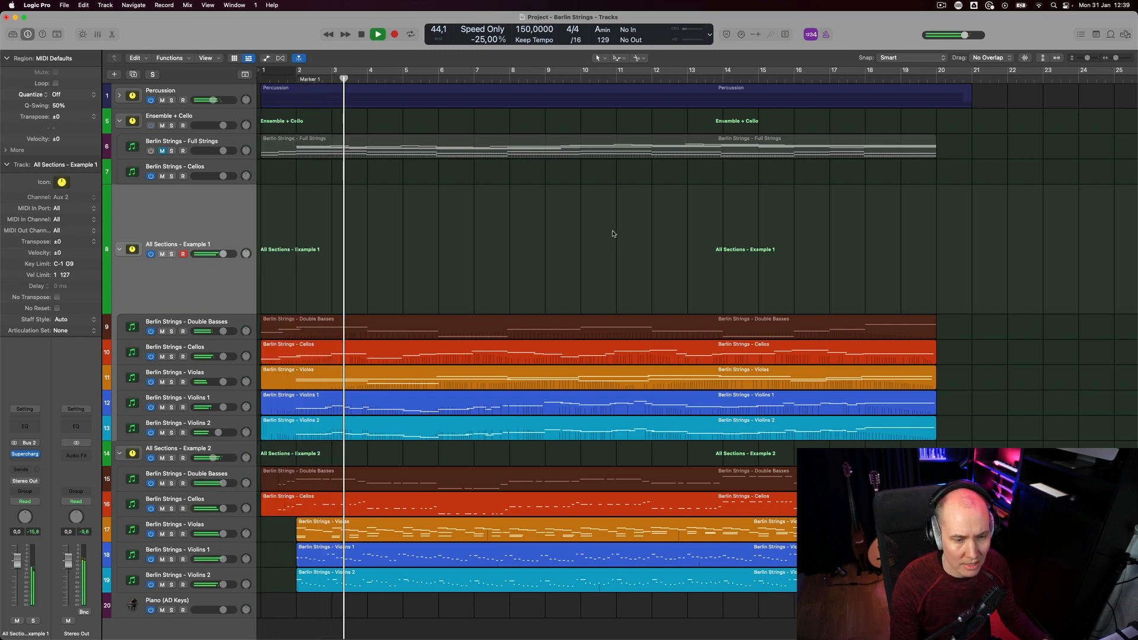
left_click_drag(947, 261, 750, 421)
key("p")
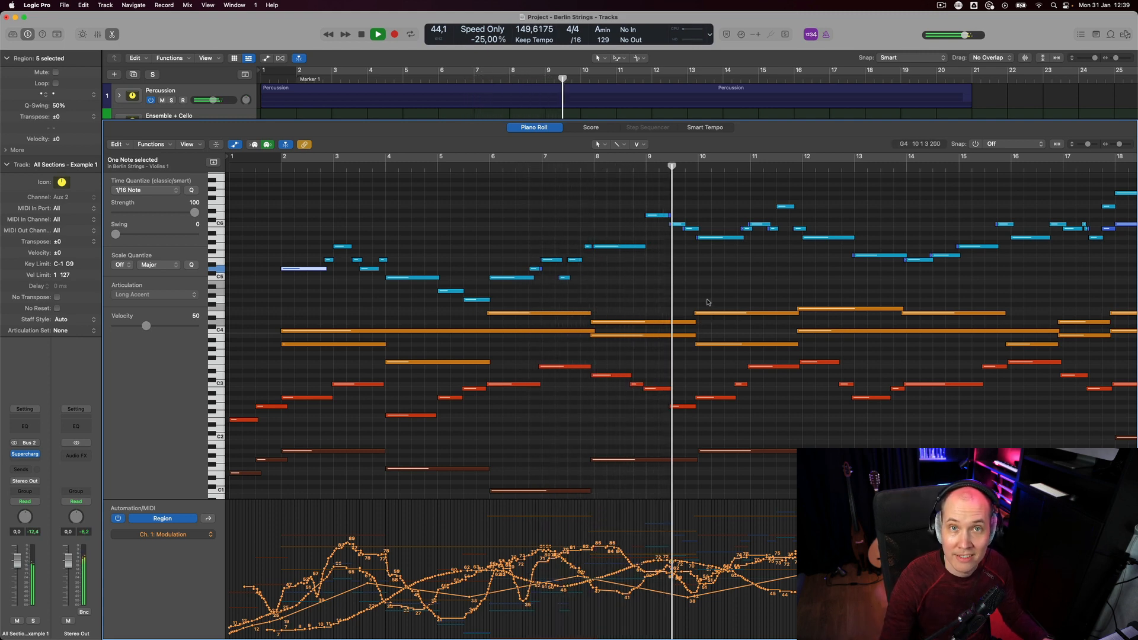
key("e")
left_click(629, 260)
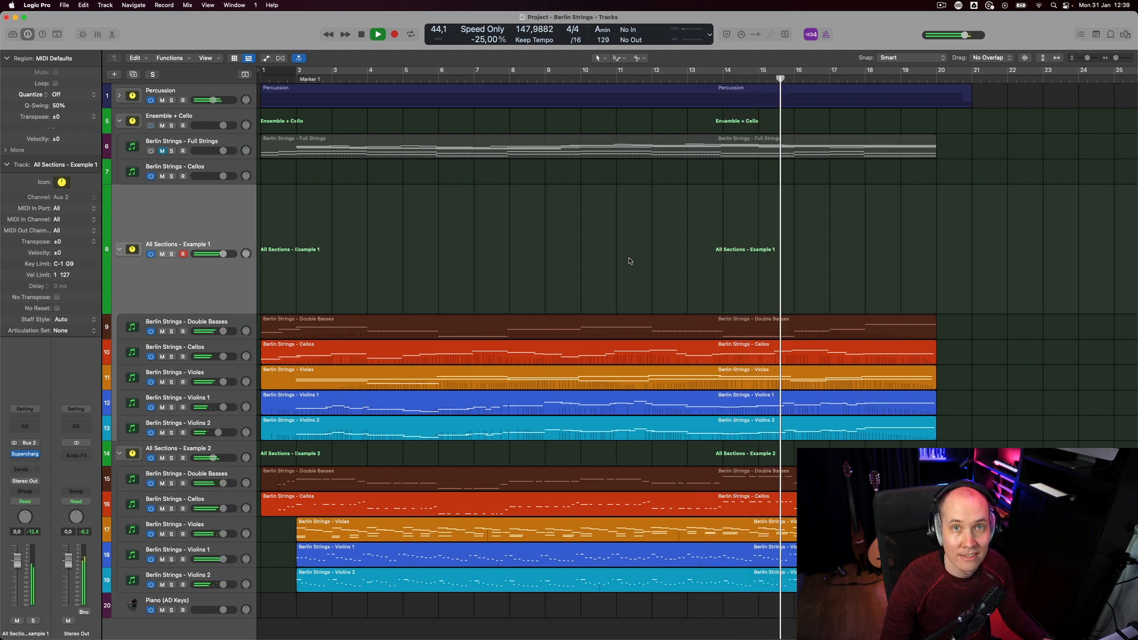
View all ten section regions from both examples in the Piano Roll during playback, with every note fitted in view
left_click_drag(958, 286, 883, 581)
key("p")
key("super+a")
key("z")
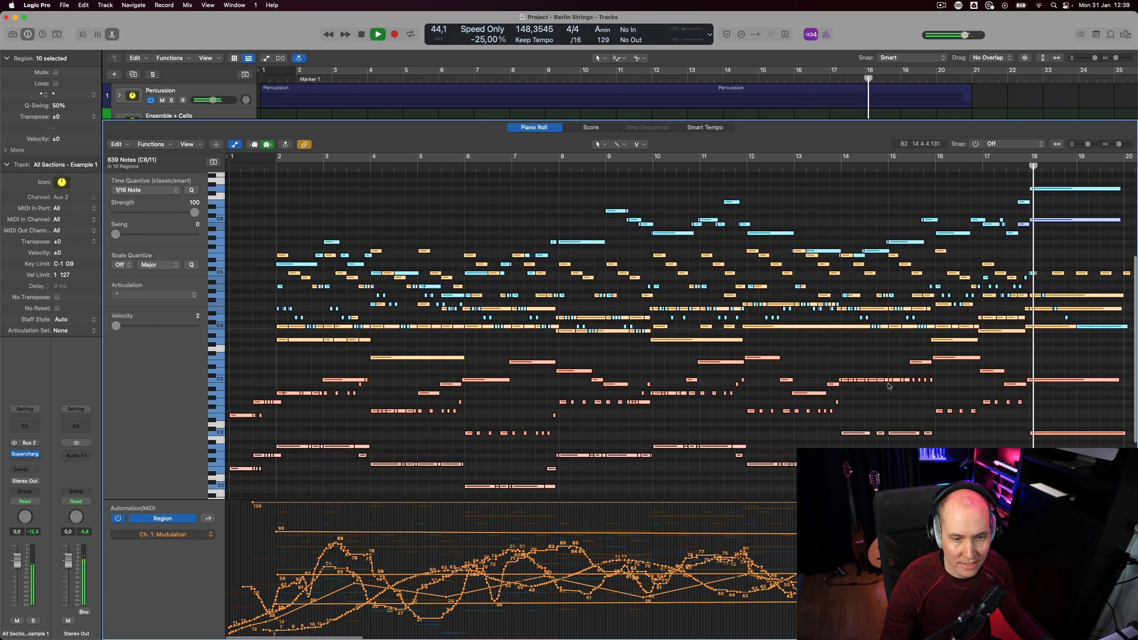
left_click(889, 386)
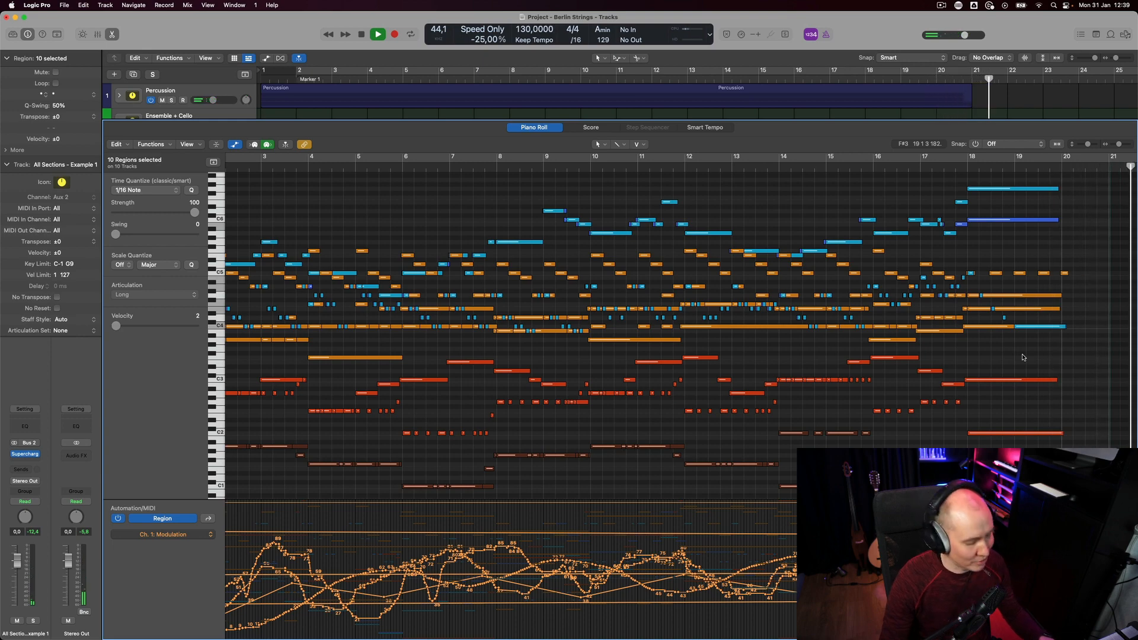
Stop playback, return to the project start, and restore the plain arrangement view with no plug-in window or selected regions
key("space")
key("Return")
key("p")
key("v")
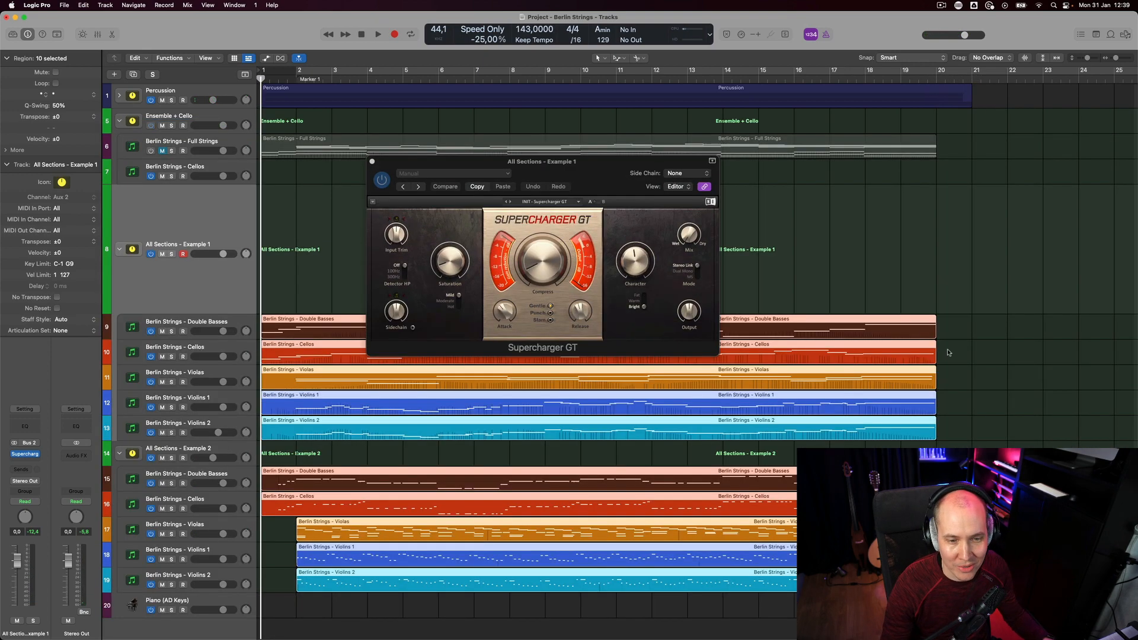
key("v")
left_click(815, 255)
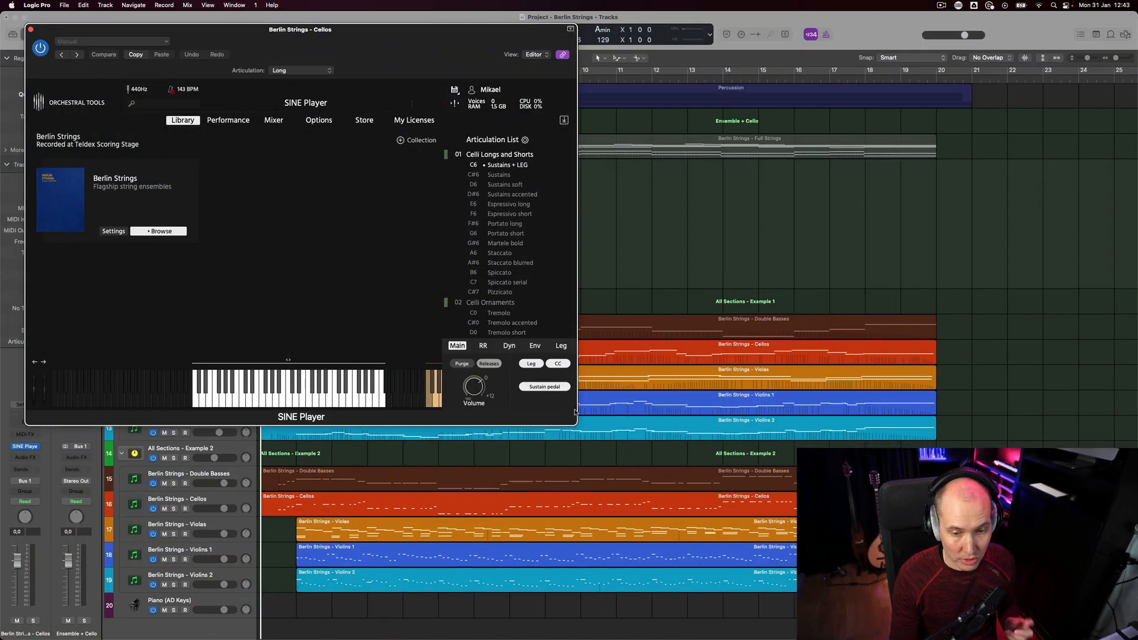
Widen the Cellos SINE Player window and examine the Violins II Longs and Shorts articulations in the Berlin Strings library
left_click_drag(574, 409, 605, 384)
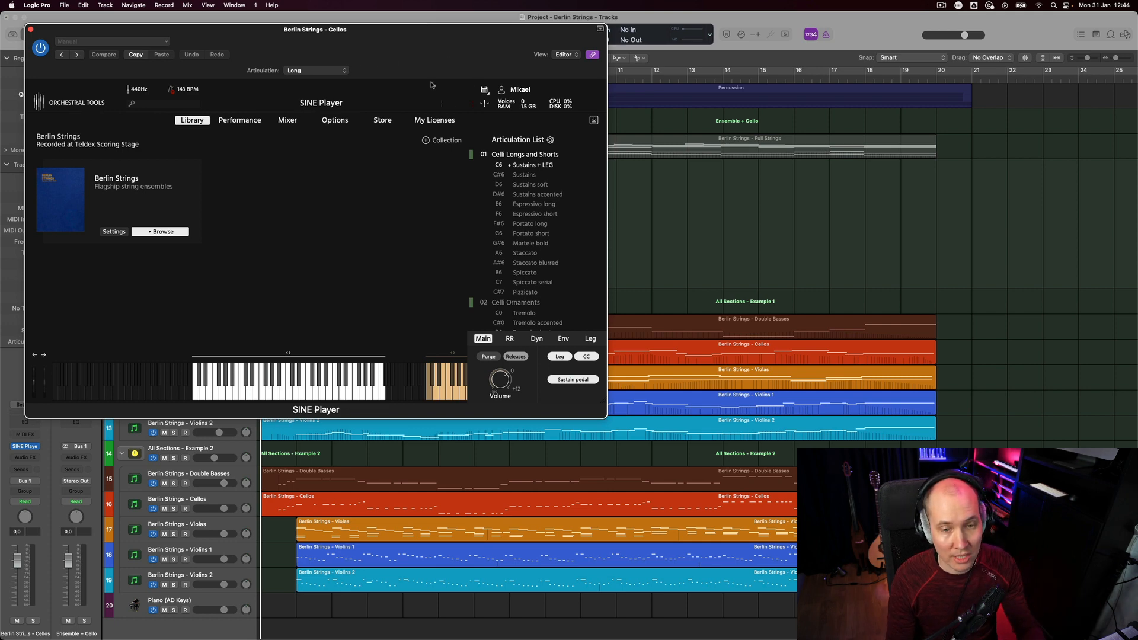
left_click(162, 232)
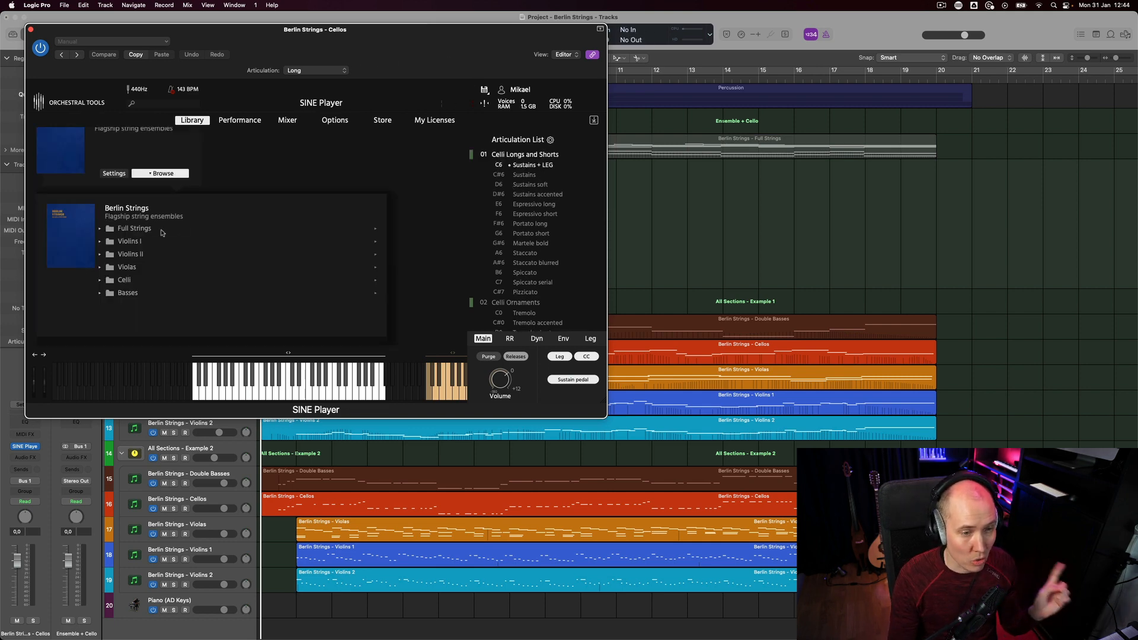
left_click(100, 254)
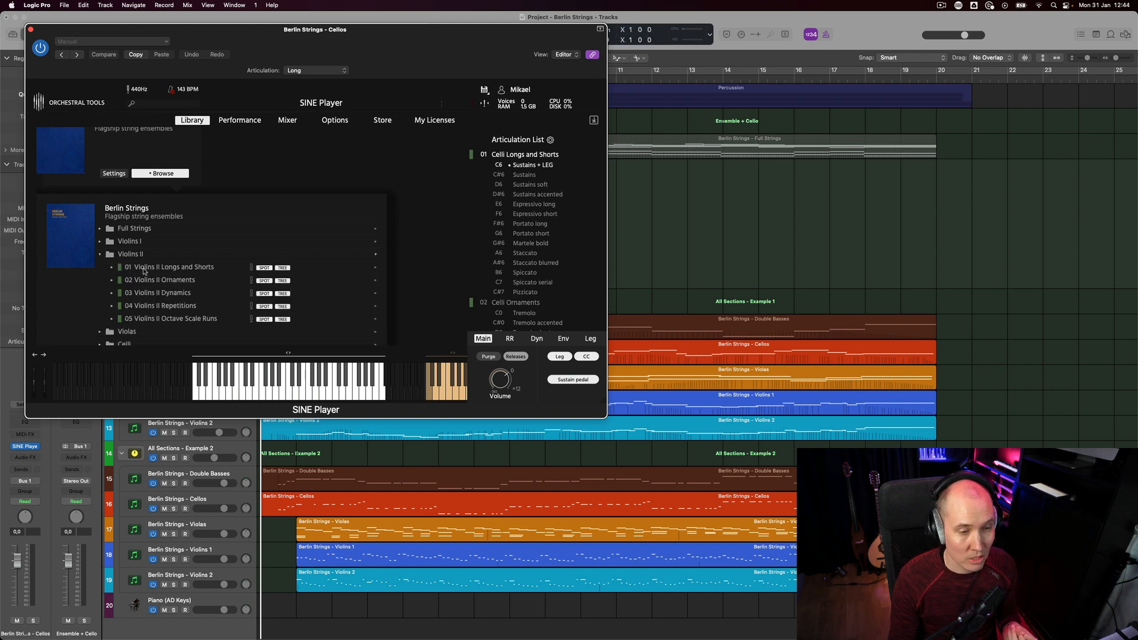
left_click(144, 270)
scroll(185, 291, "down", 2)
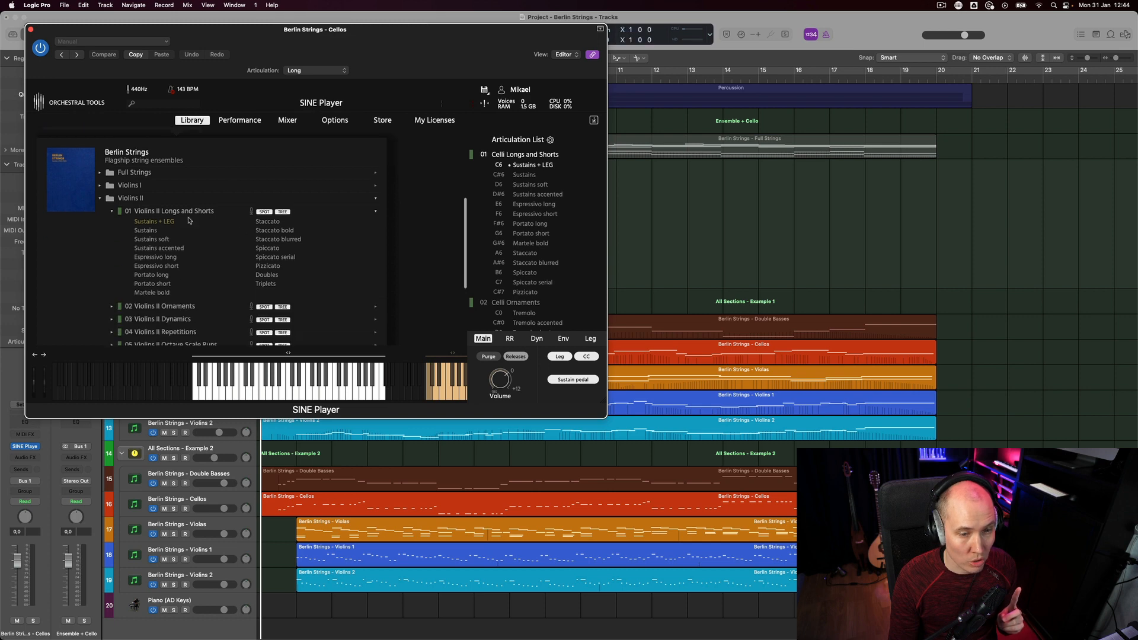
left_click(113, 212)
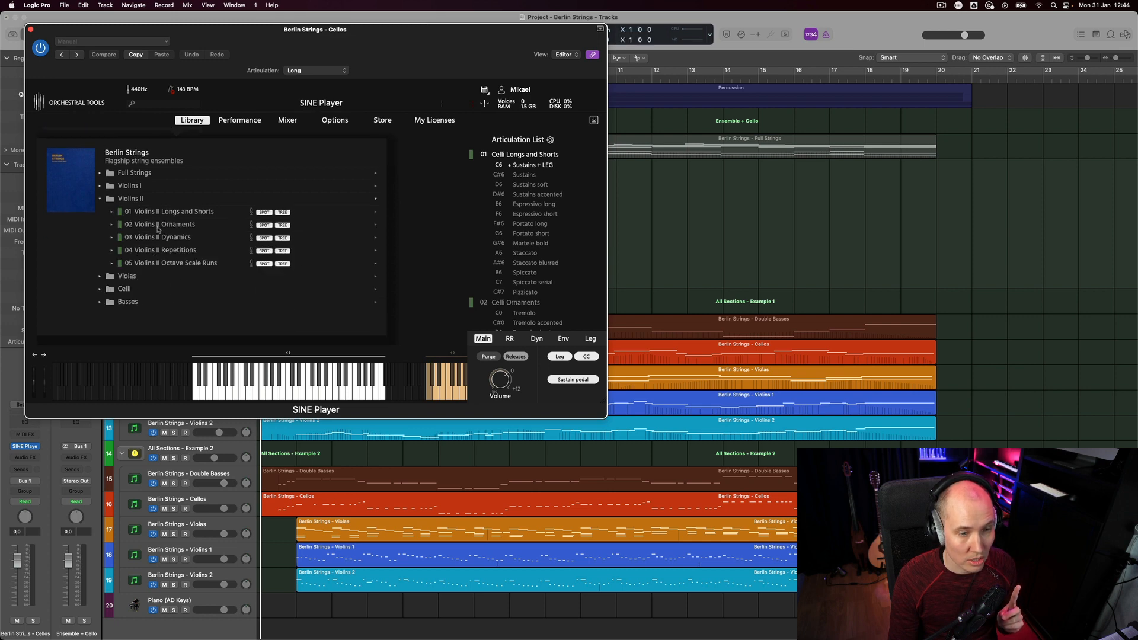
Examine the articulations listed under Violins II Ornaments, Dynamics, Repetitions and Octave Scale Runs in SINE Player
left_click(158, 227)
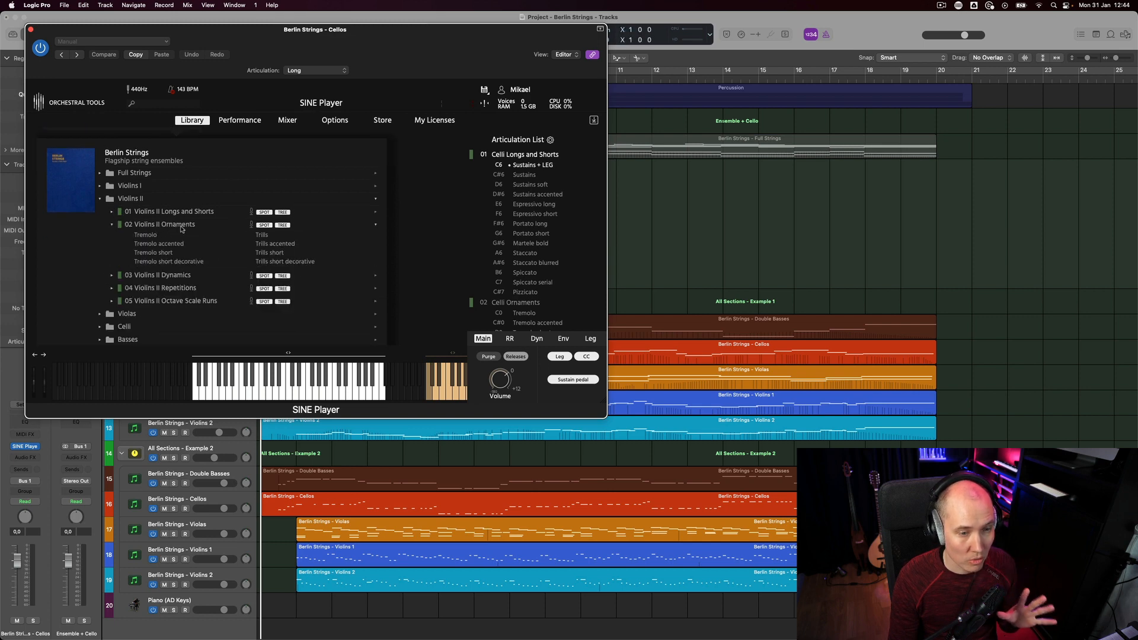
left_click(115, 225)
left_click(175, 238)
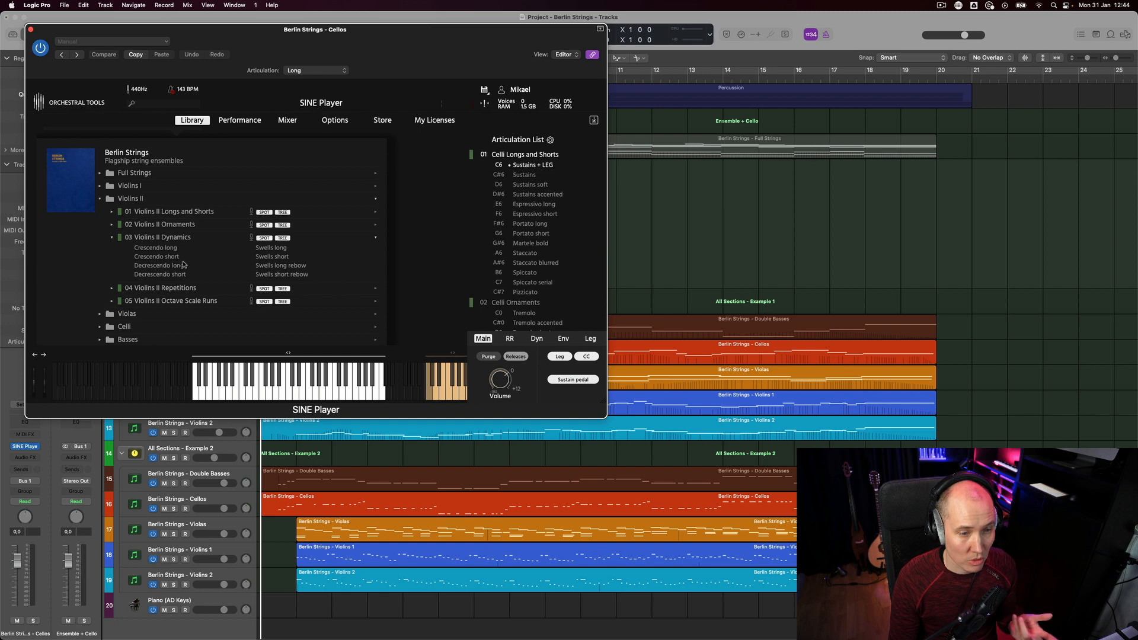
left_click(111, 237)
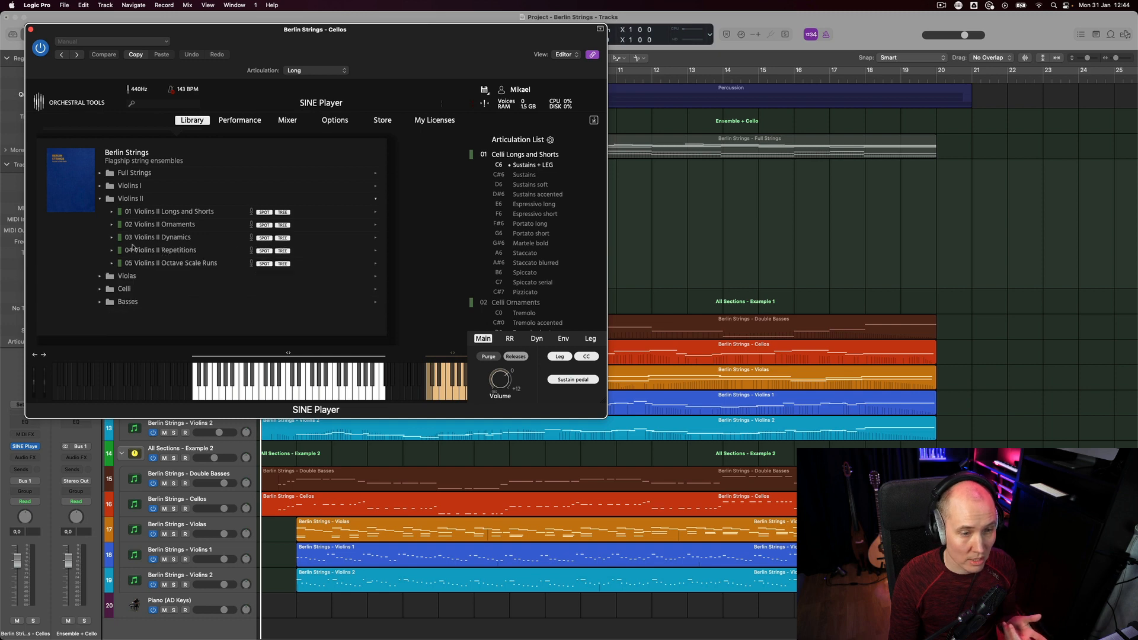
left_click(164, 251)
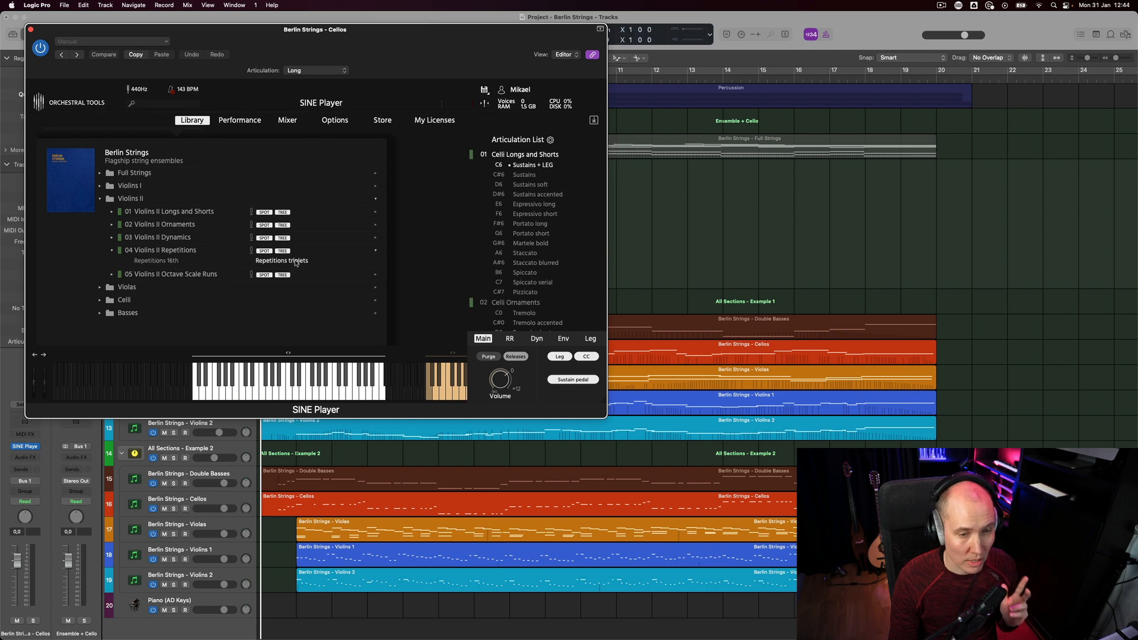
left_click(141, 252)
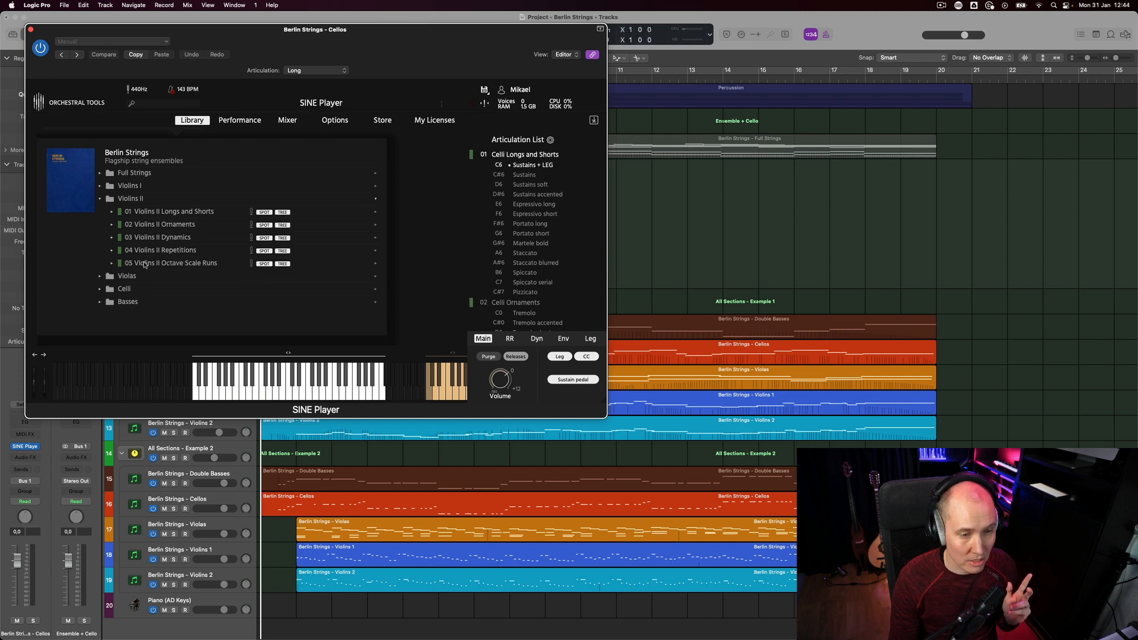
left_click(144, 263)
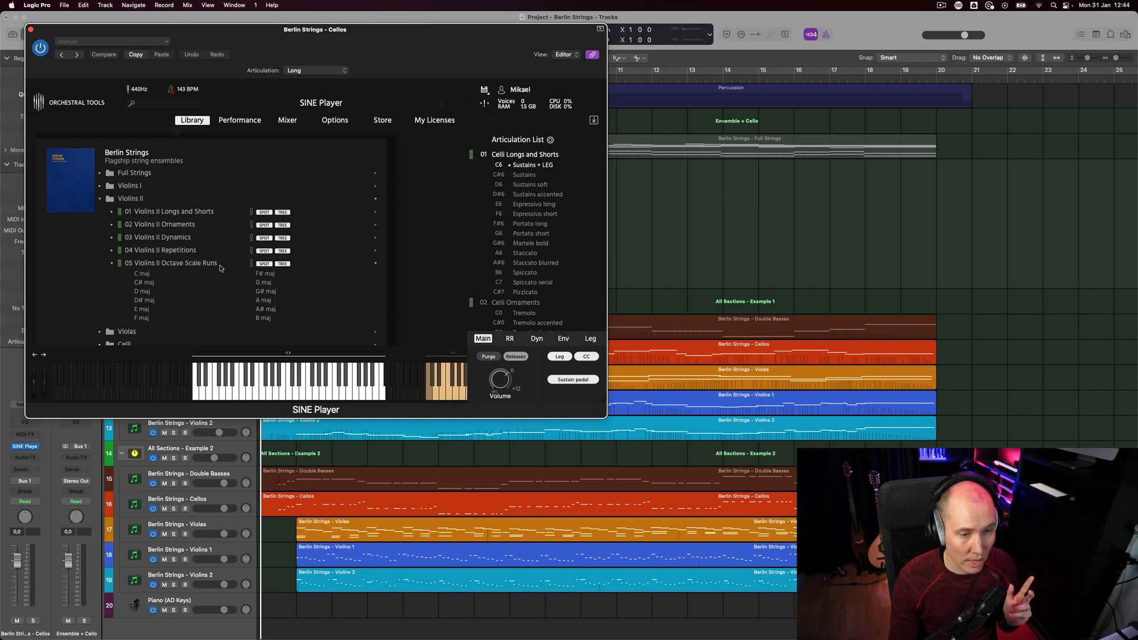
Collapse Violins II Octave Scale Runs and examine the full Celli articulation list, from Longs and Shorts through Octave Scale Runs
scroll(160, 299, "down", 1)
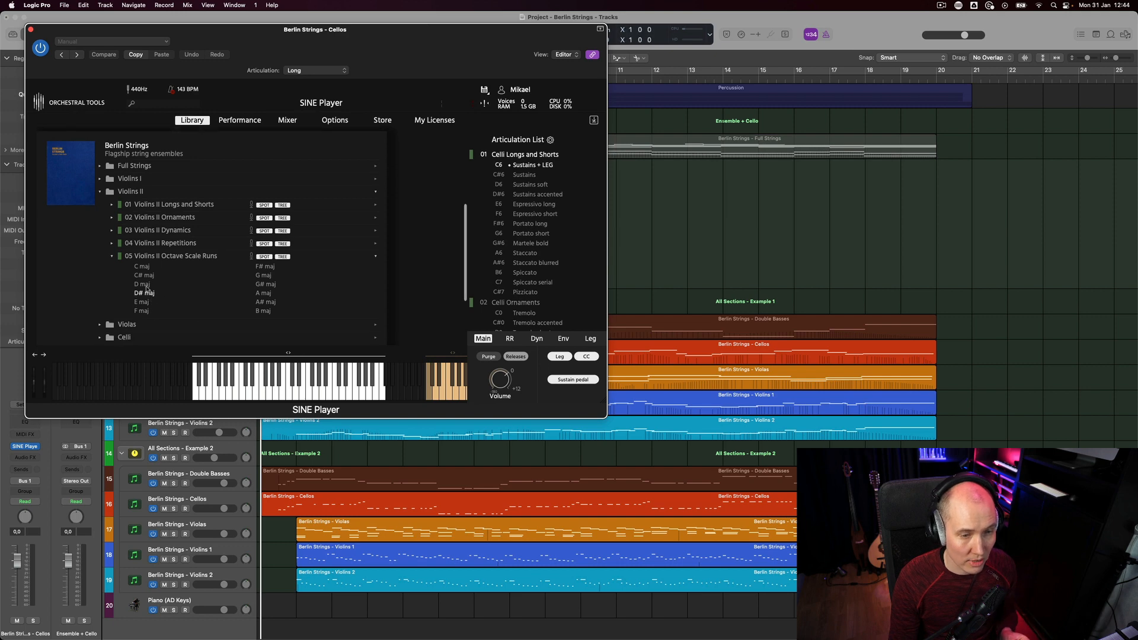
left_click(113, 257)
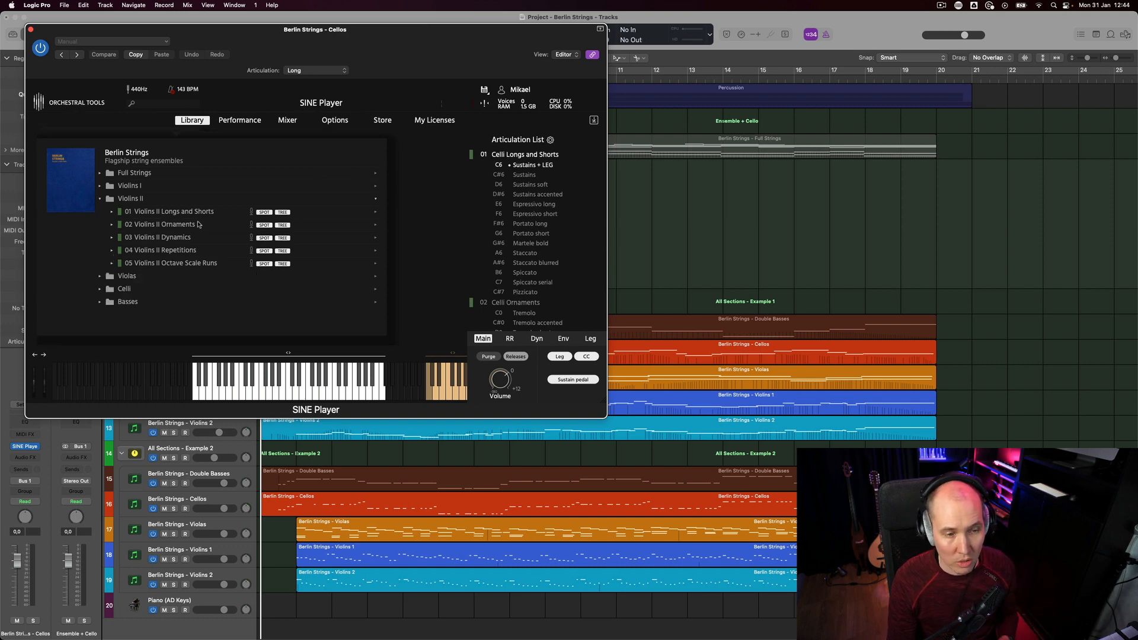
scroll(518, 186, "down", 3)
scroll(517, 178, "up", 3)
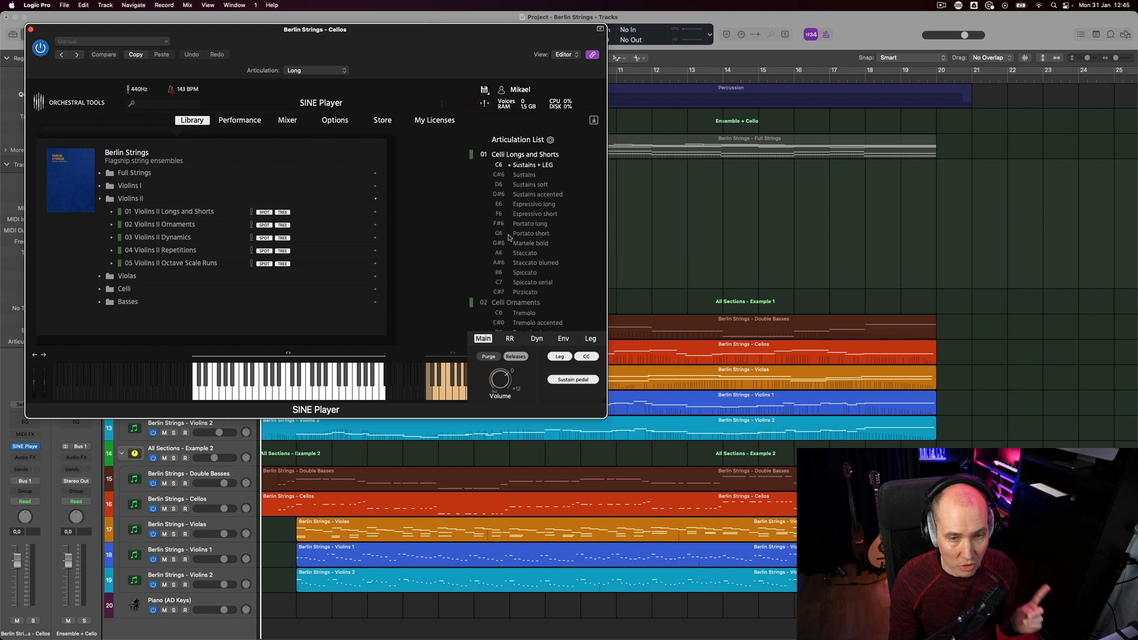
scroll(506, 260, "down", 1)
scroll(516, 298, "down", 10)
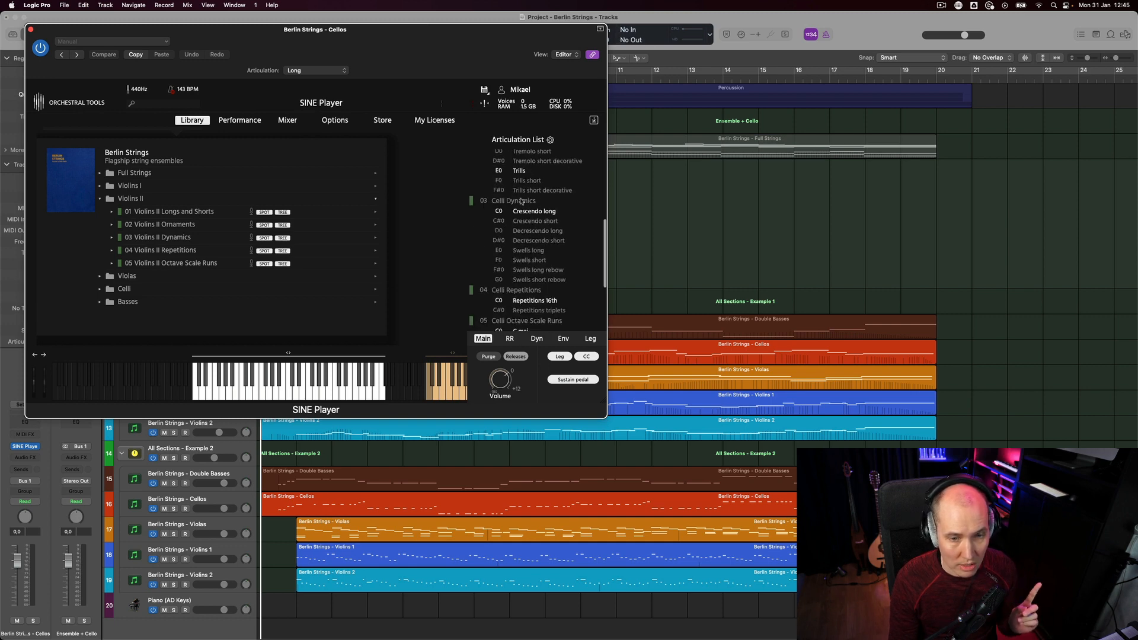
scroll(525, 266, "down", 6)
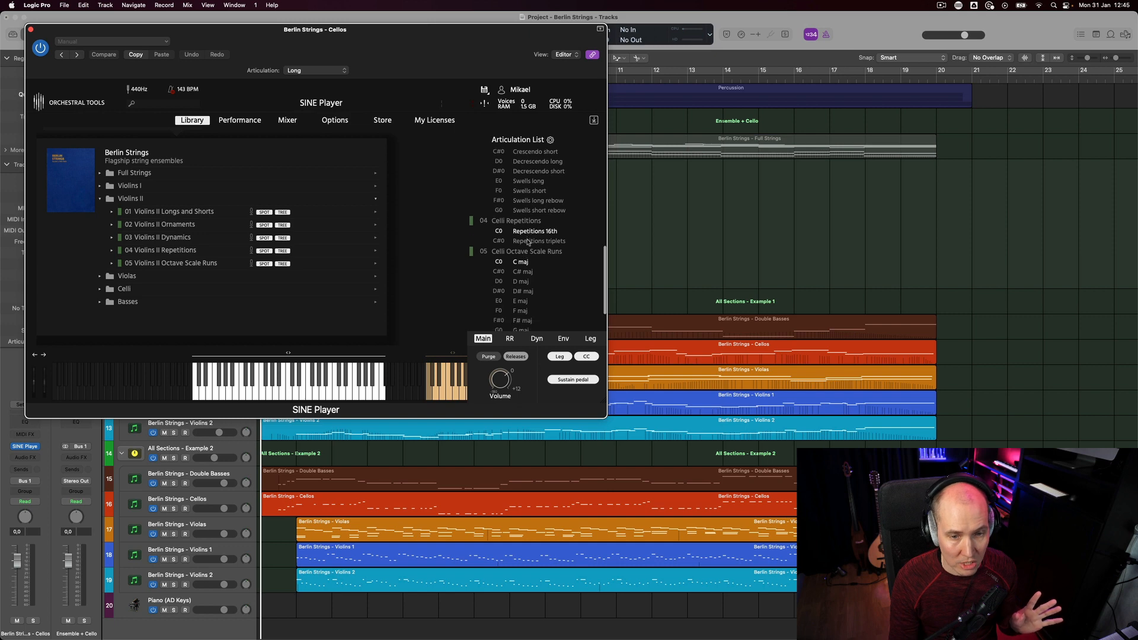
scroll(539, 240, "up", 15)
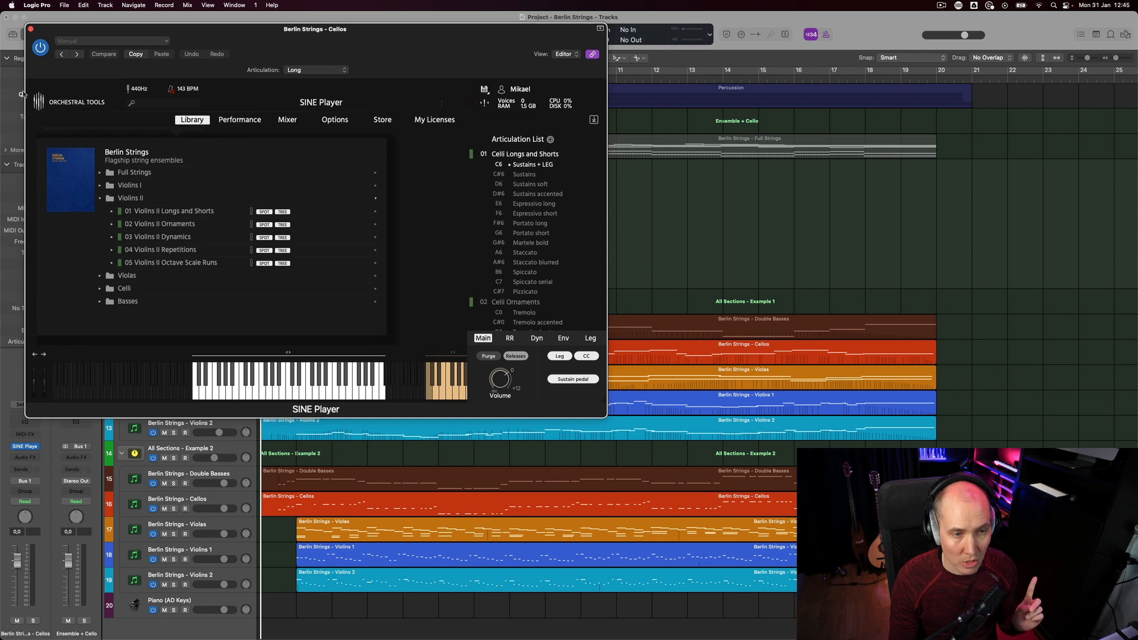
Show the performance settings in SINE Player and compare the variation options of the Celli Espressivo long and Sustains + LEG articulations
left_click(228, 120)
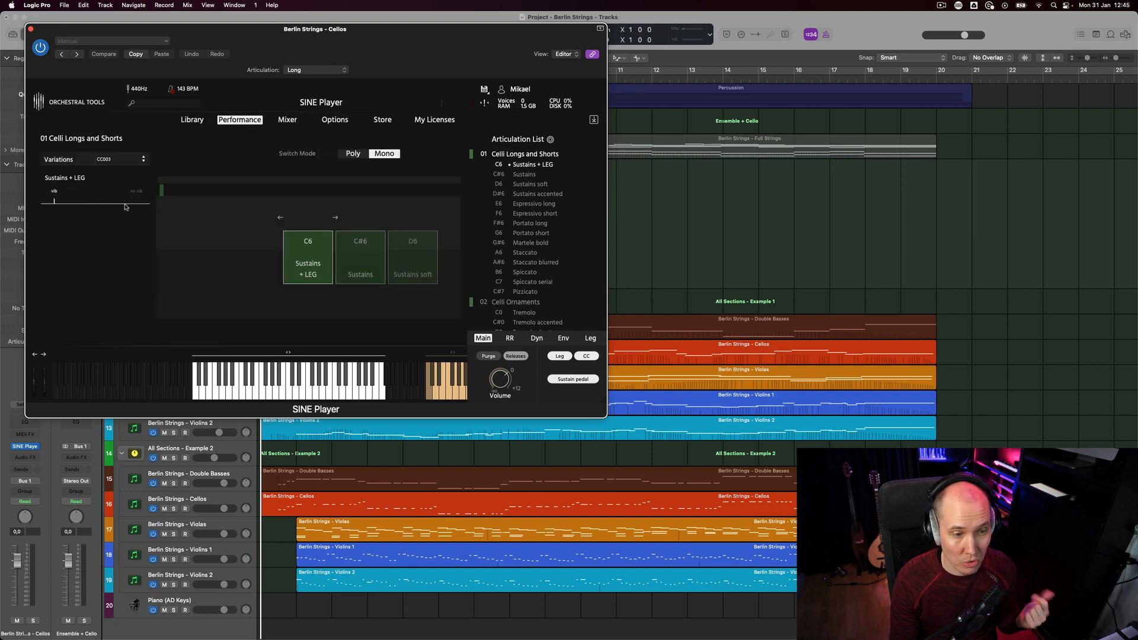
left_click(546, 204)
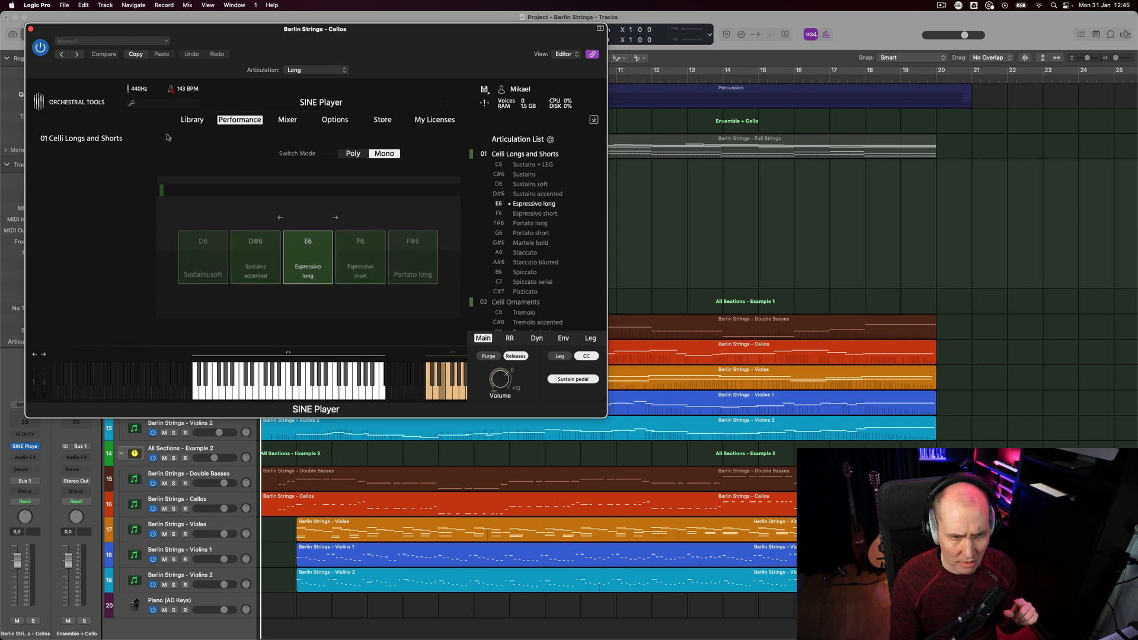
left_click(539, 167)
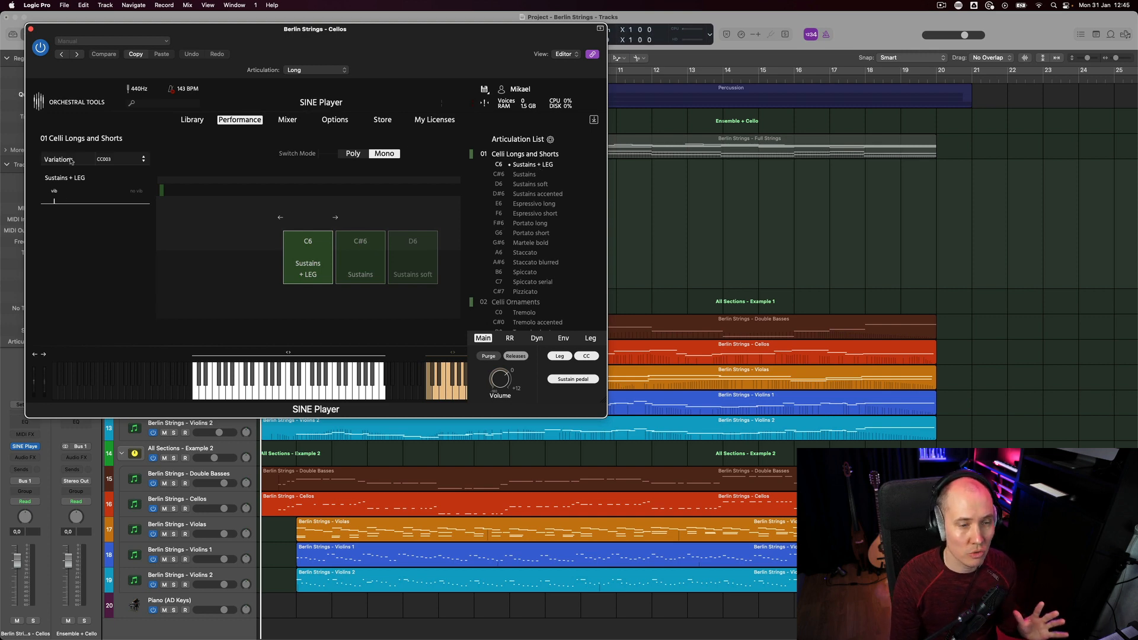
Review the articulation set available for the Cellos plug-in and choose Legato Vibrato as its current articulation
left_click_drag(437, 35, 443, 46)
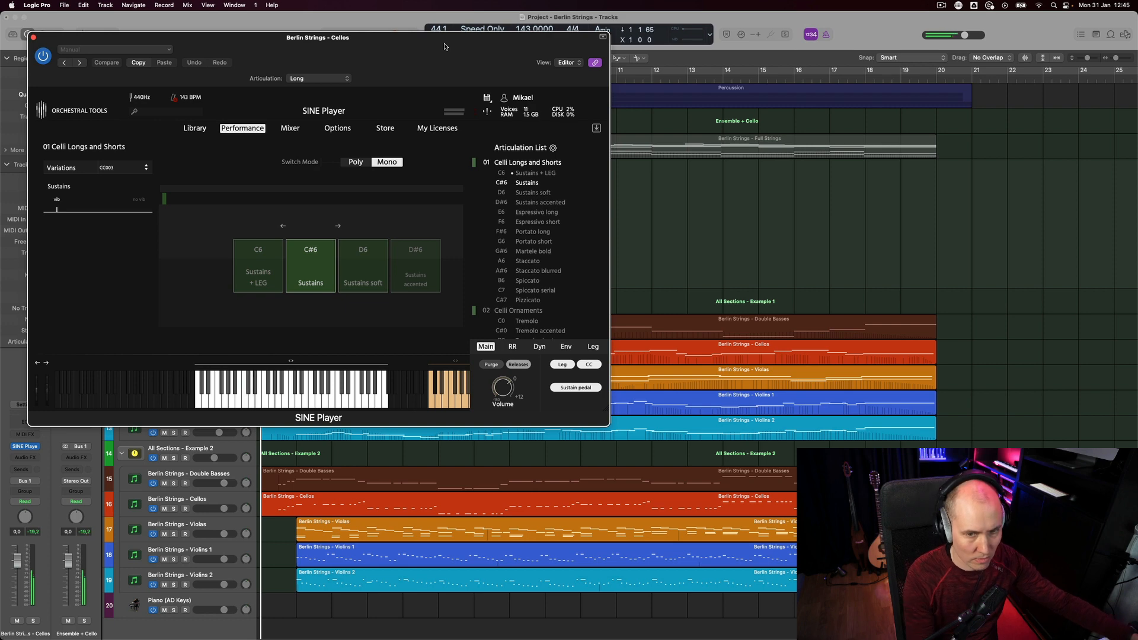
left_click(307, 81)
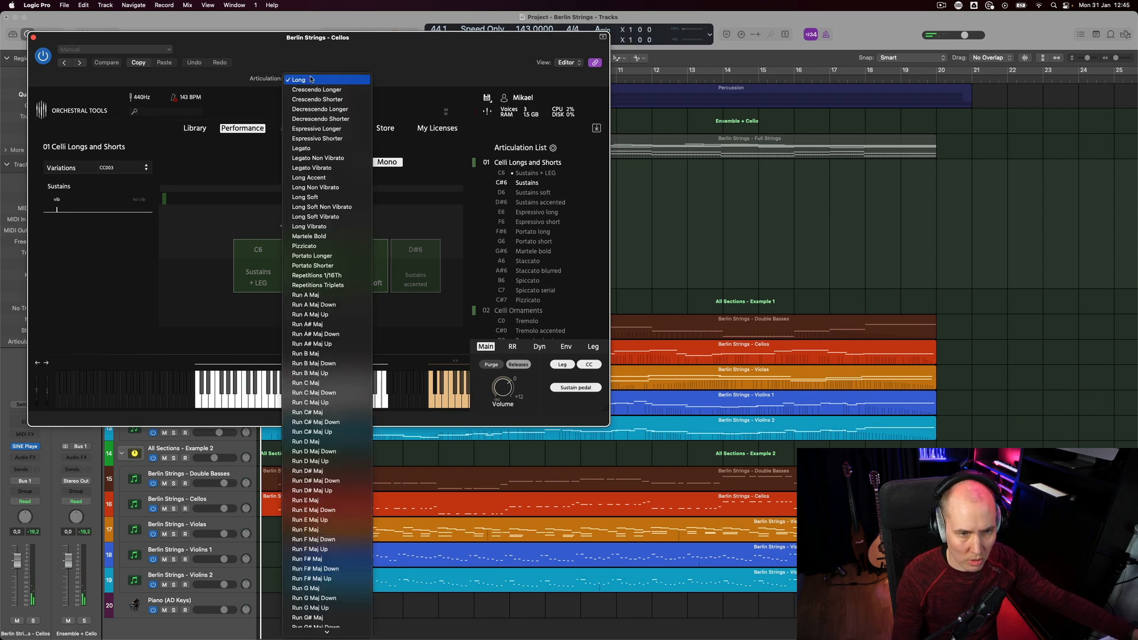
scroll(325, 607, "down", 8)
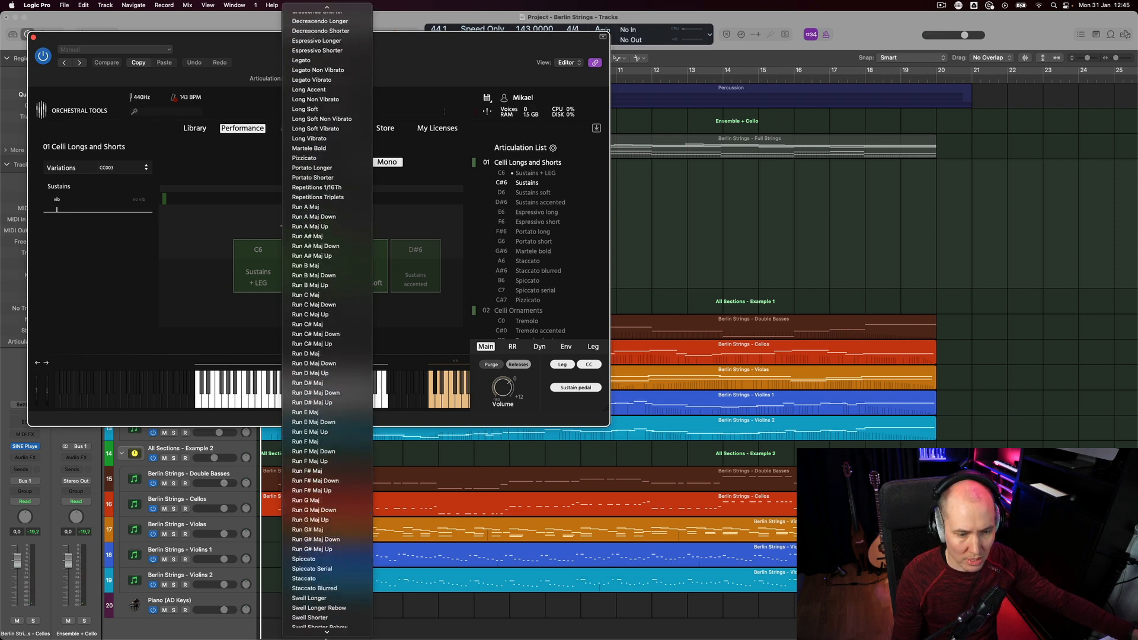
scroll(337, 33, "up", 5)
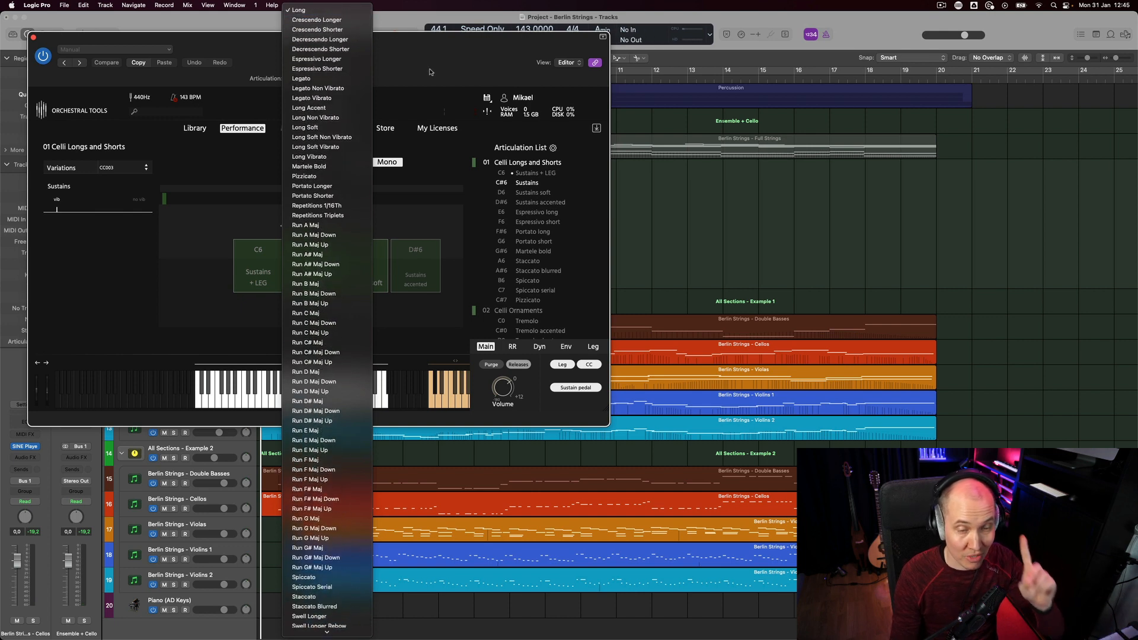
left_click(329, 99)
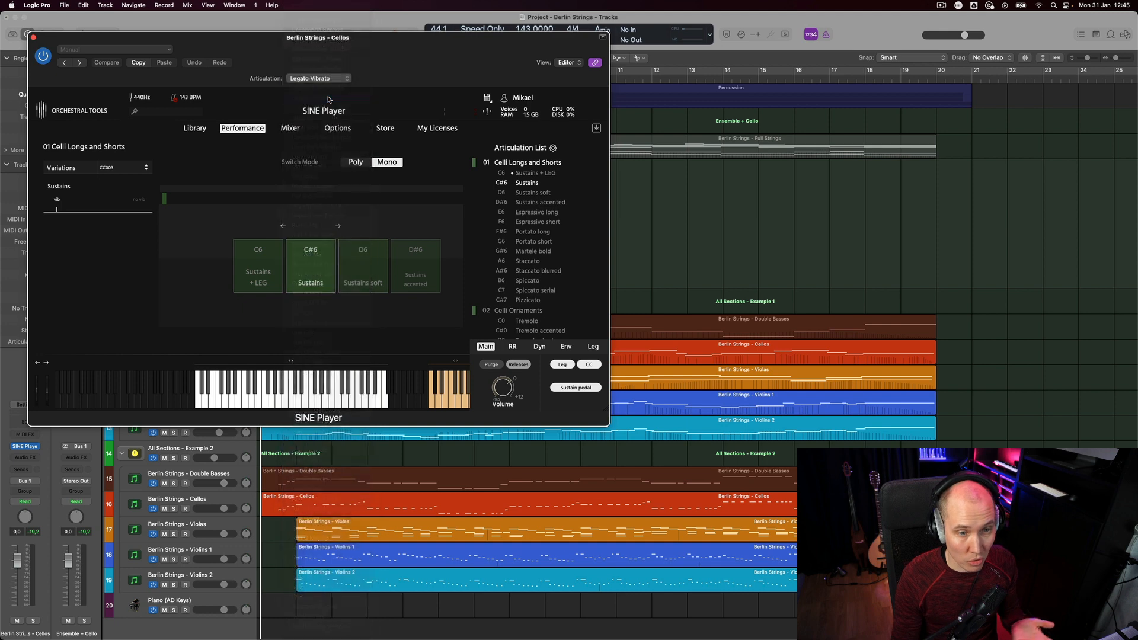
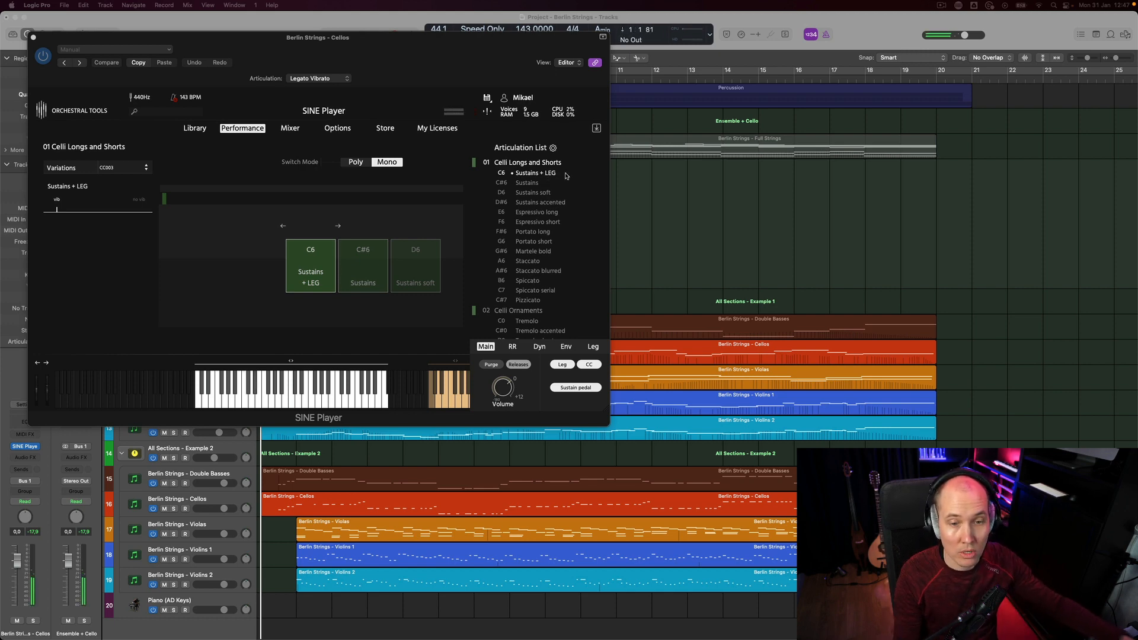
Select the Celli Espressivo long articulation and audition it with legato on and off, leaving legato enabled
left_click(550, 204)
left_click(547, 214)
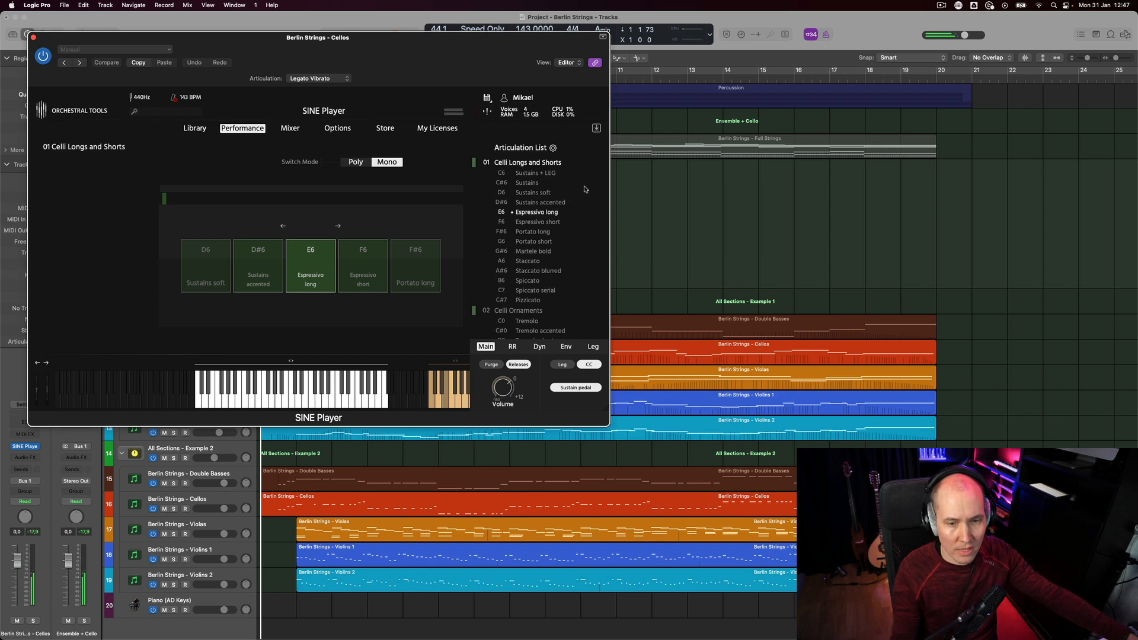
left_click(562, 365)
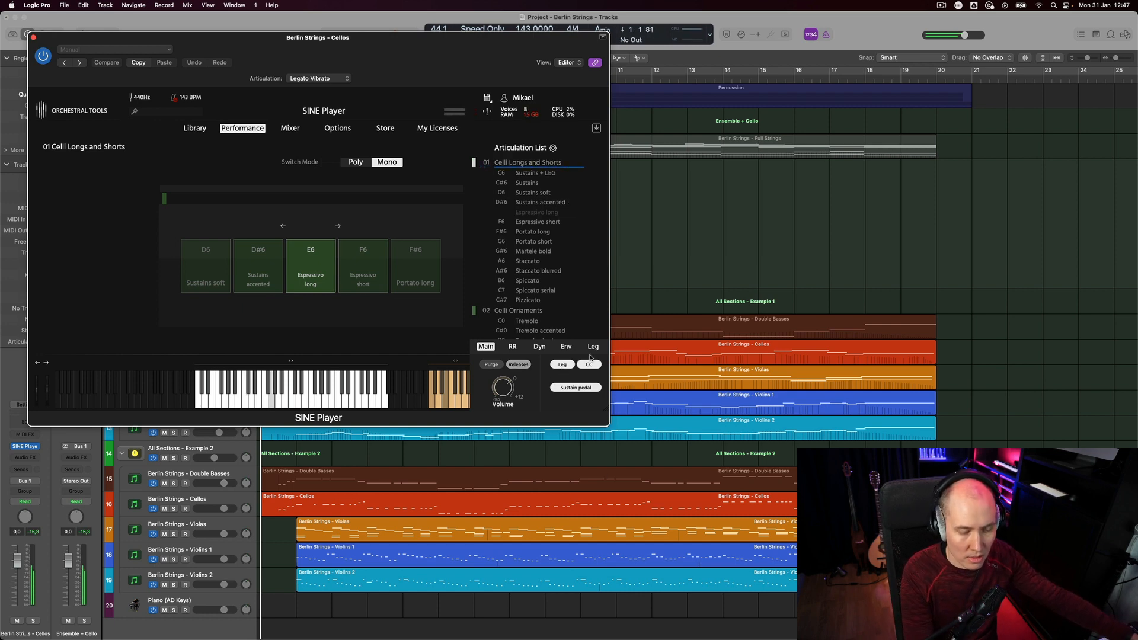
left_click(561, 365)
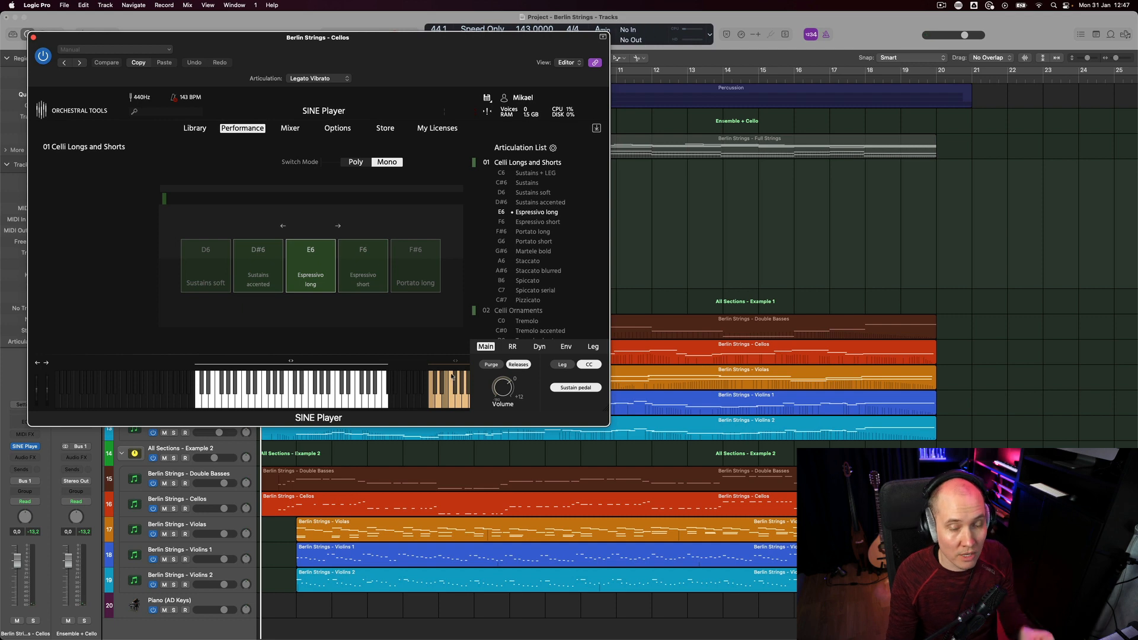
left_click(563, 364)
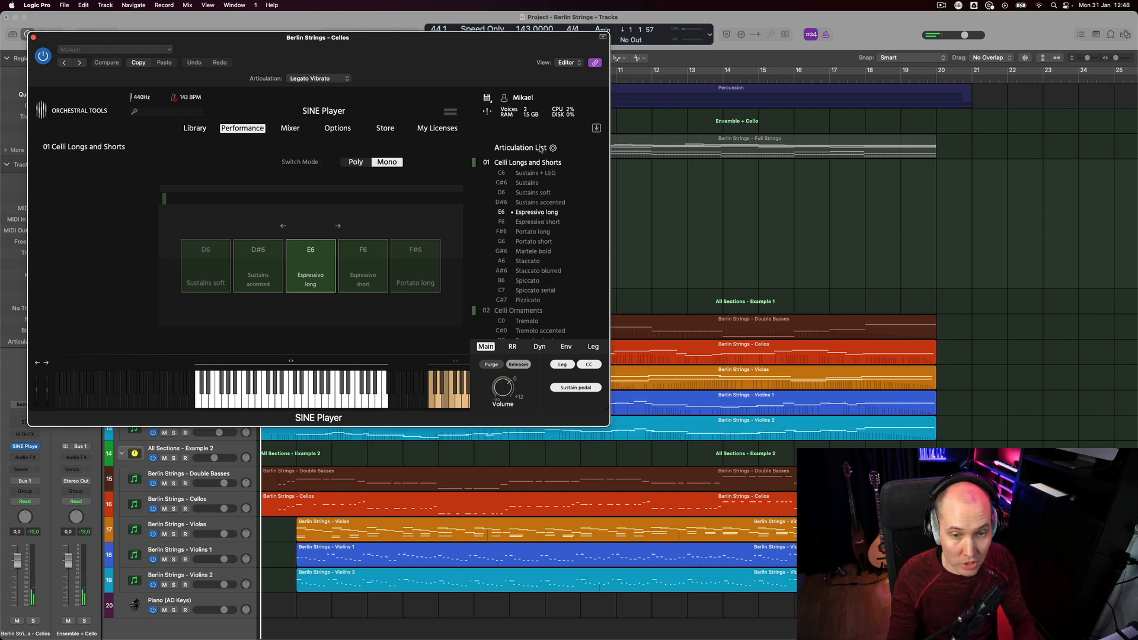
Compare Sustains + LEG with Espressivo long, and enable legato for the Celli Portato long articulation
left_click(534, 172)
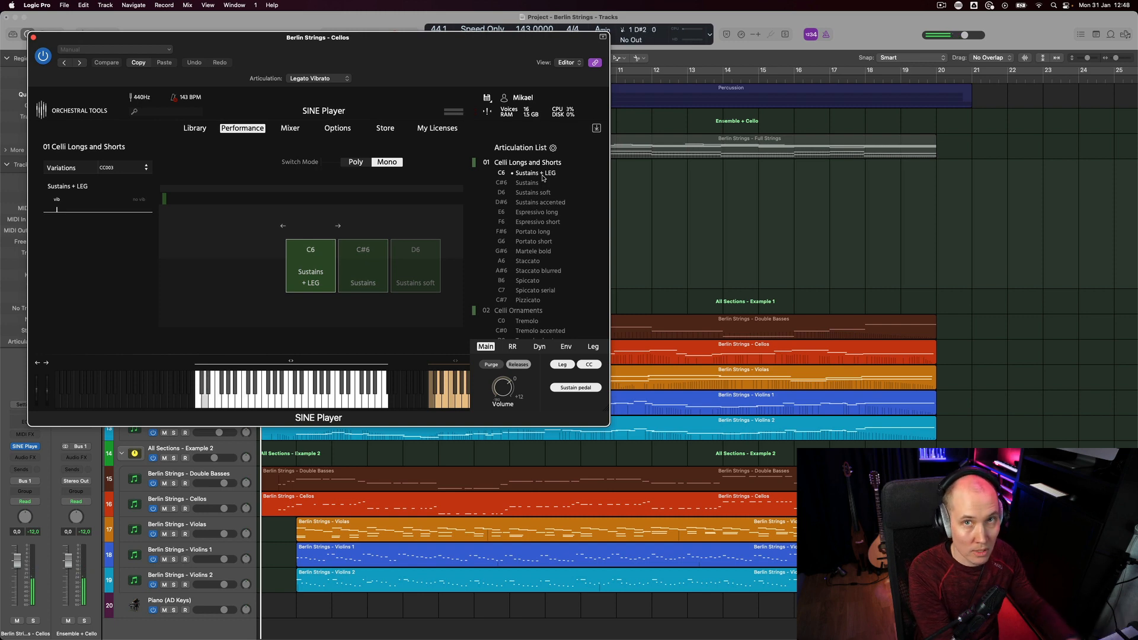
left_click(556, 213)
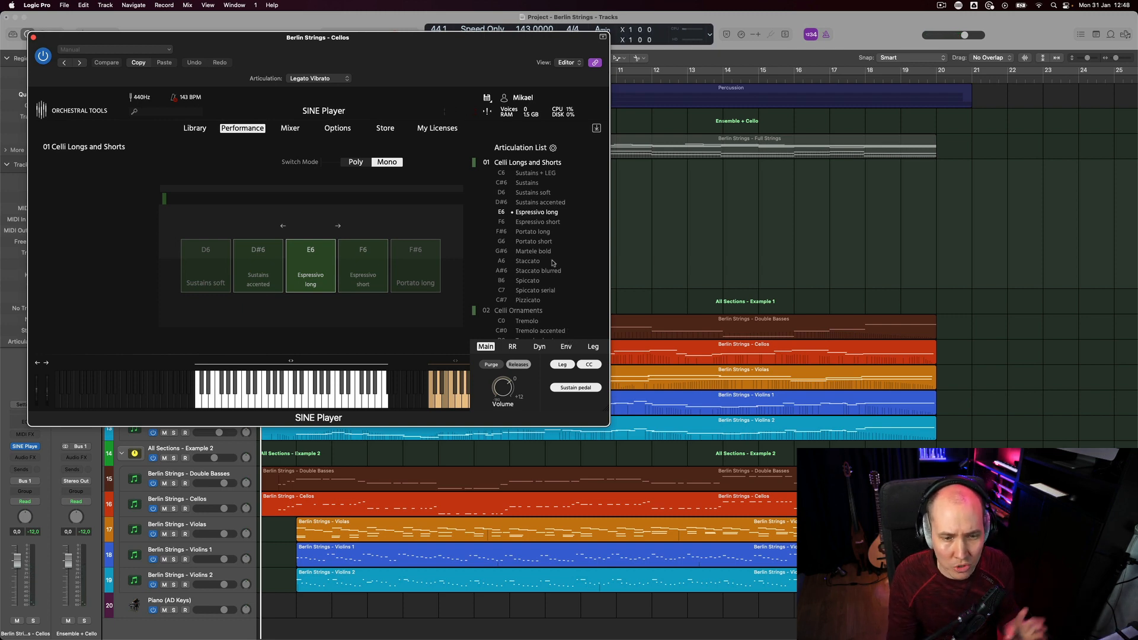
left_click(532, 231)
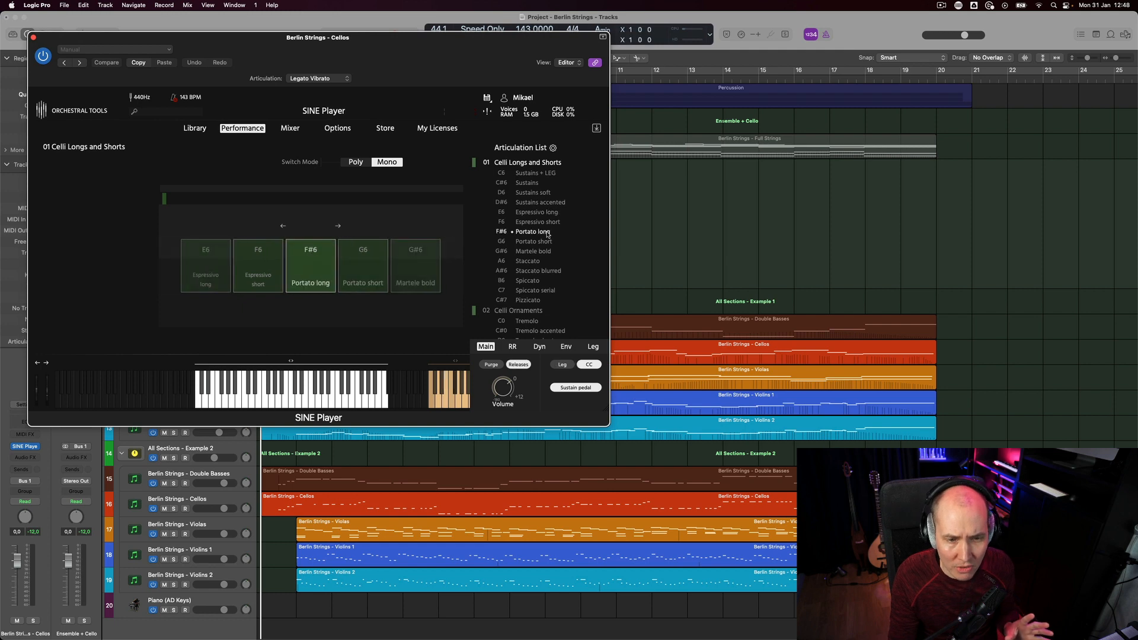
left_click(564, 365)
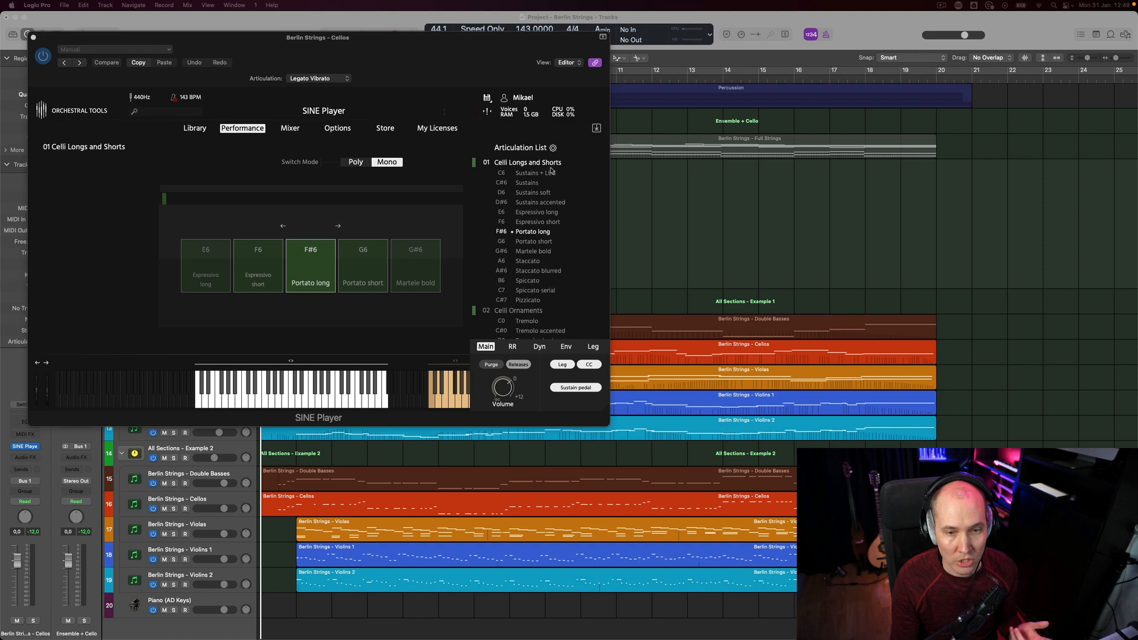
Examine the remapping options for the articulation list, including key switches, MIDI channels, CC values and program changes, without applying any
left_click(553, 149)
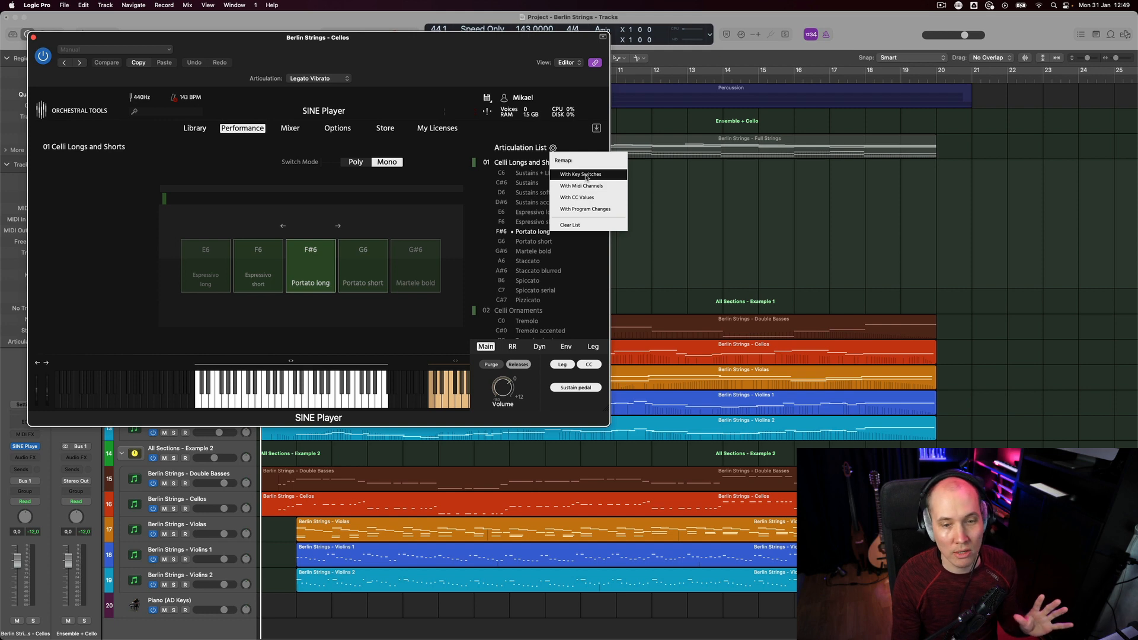
left_click(570, 131)
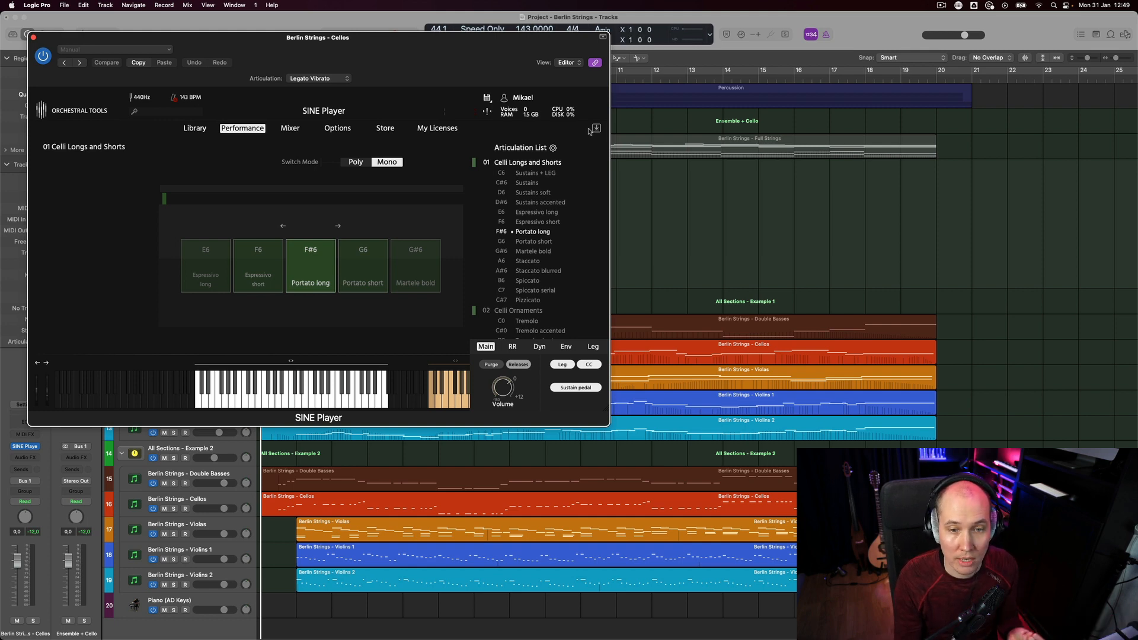
left_click(553, 148)
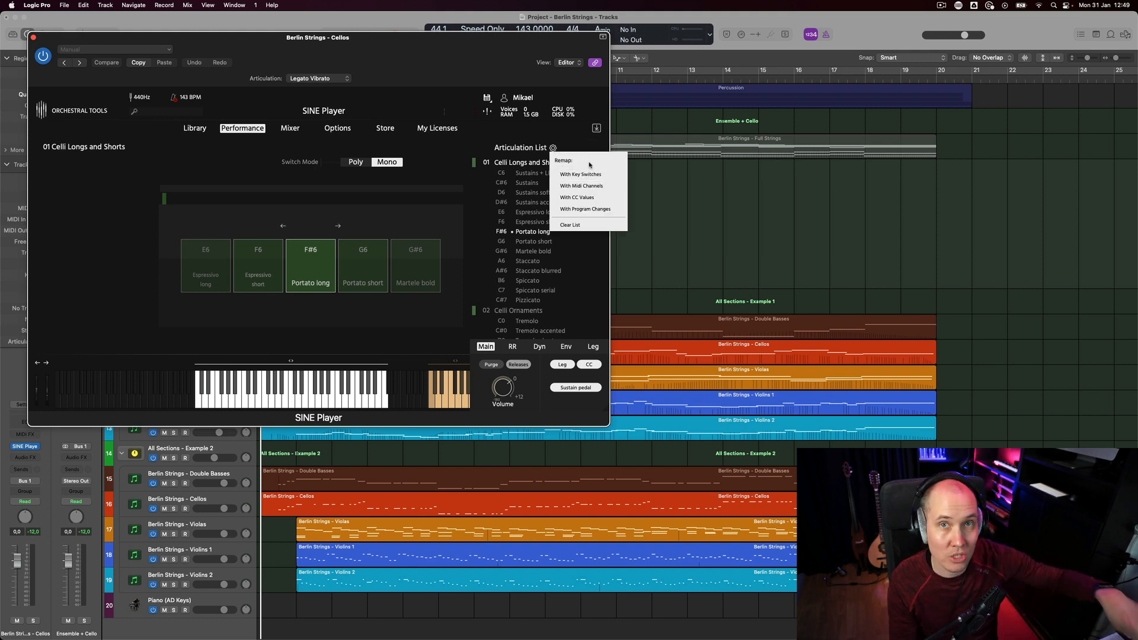
left_click(552, 143)
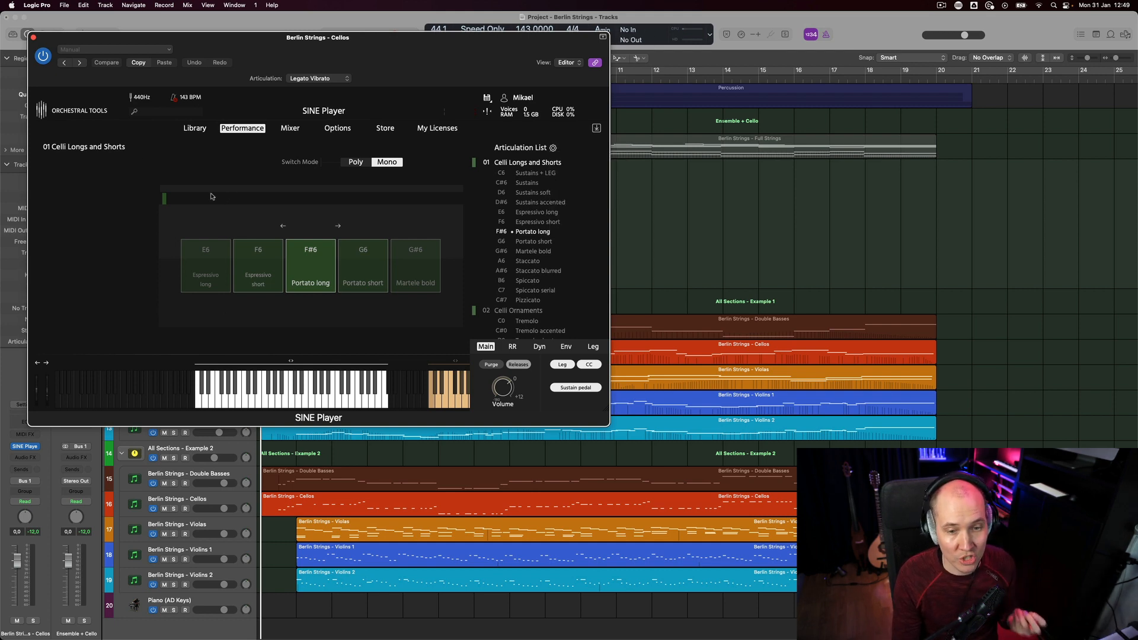
left_click(492, 365)
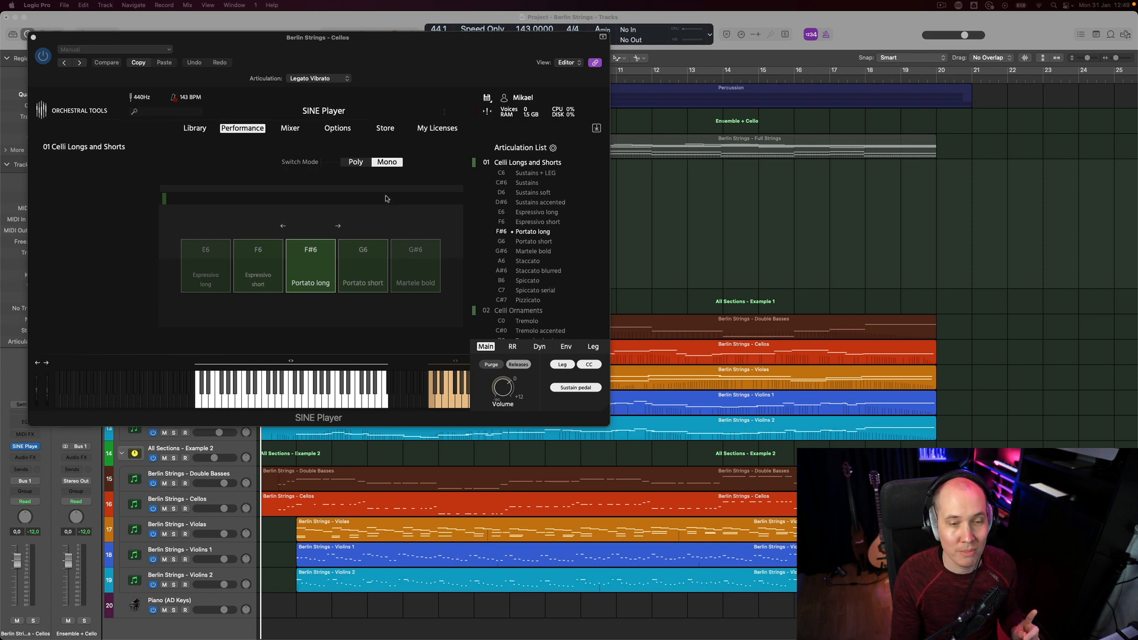
Close the Cellos plug-in and inspect the articulations loaded in SINE Player on the Violas track of All Sections - Example 2
key("super+w")
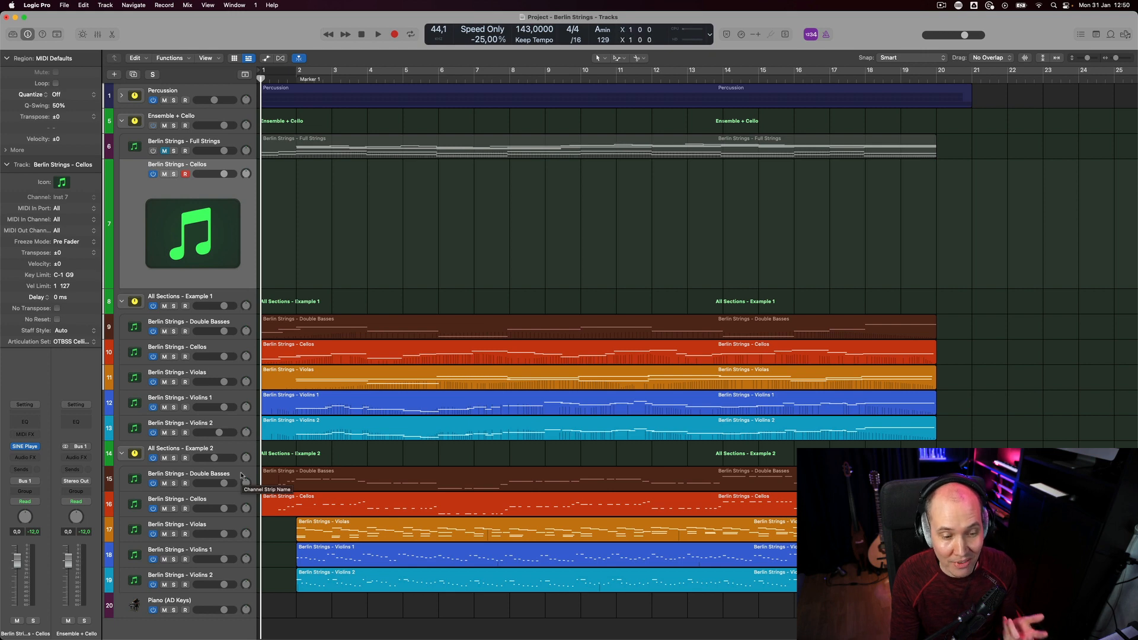
left_click(241, 475)
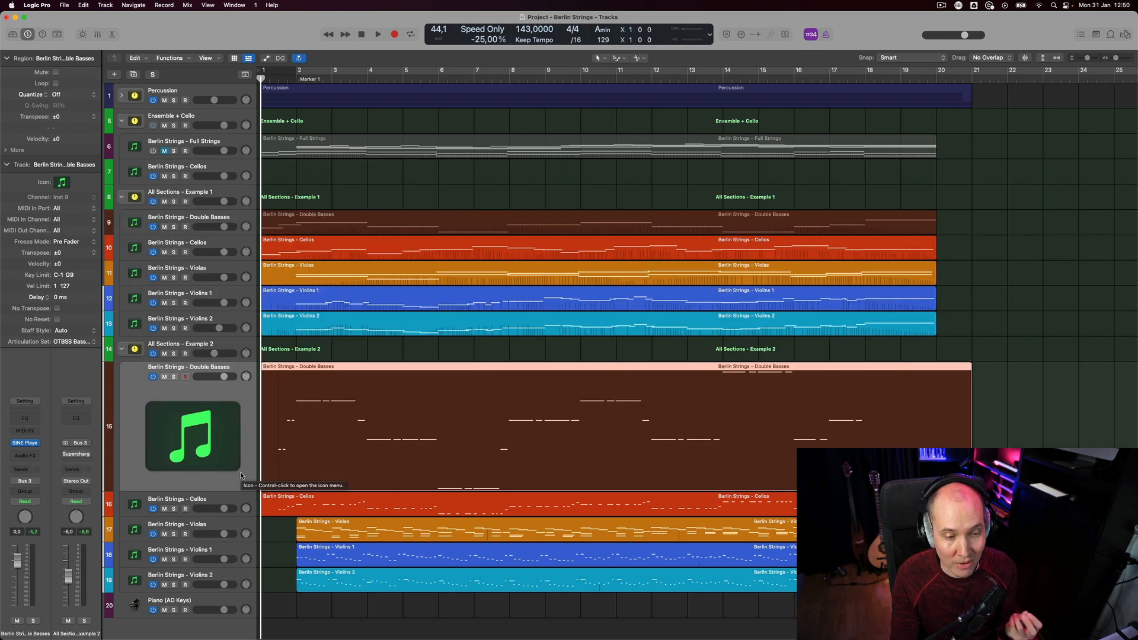
left_click(247, 517)
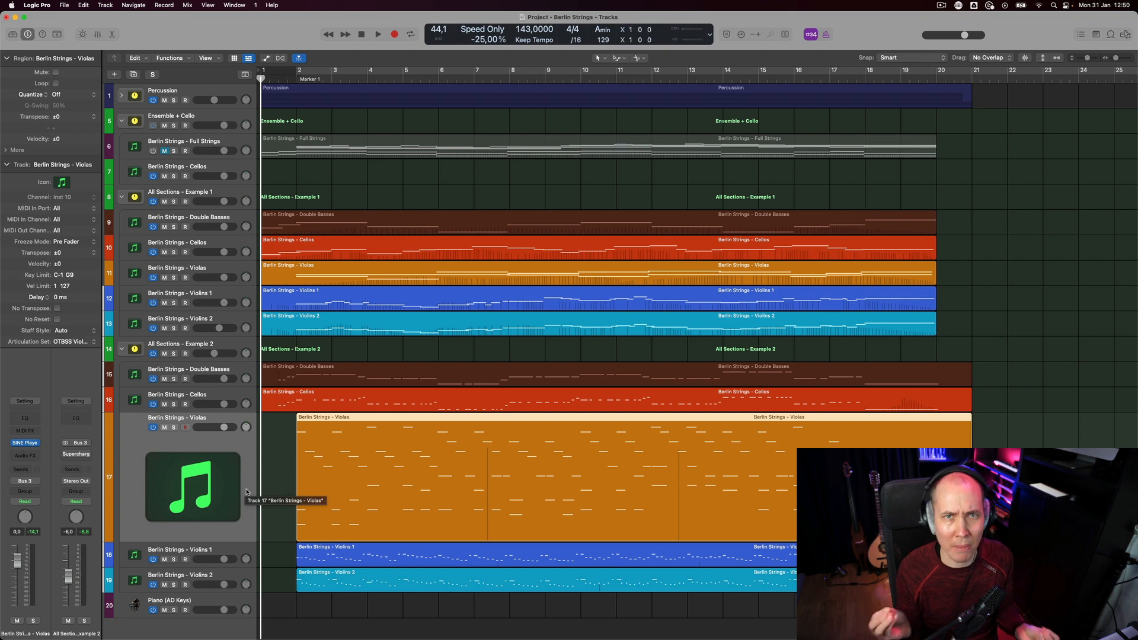
key("v")
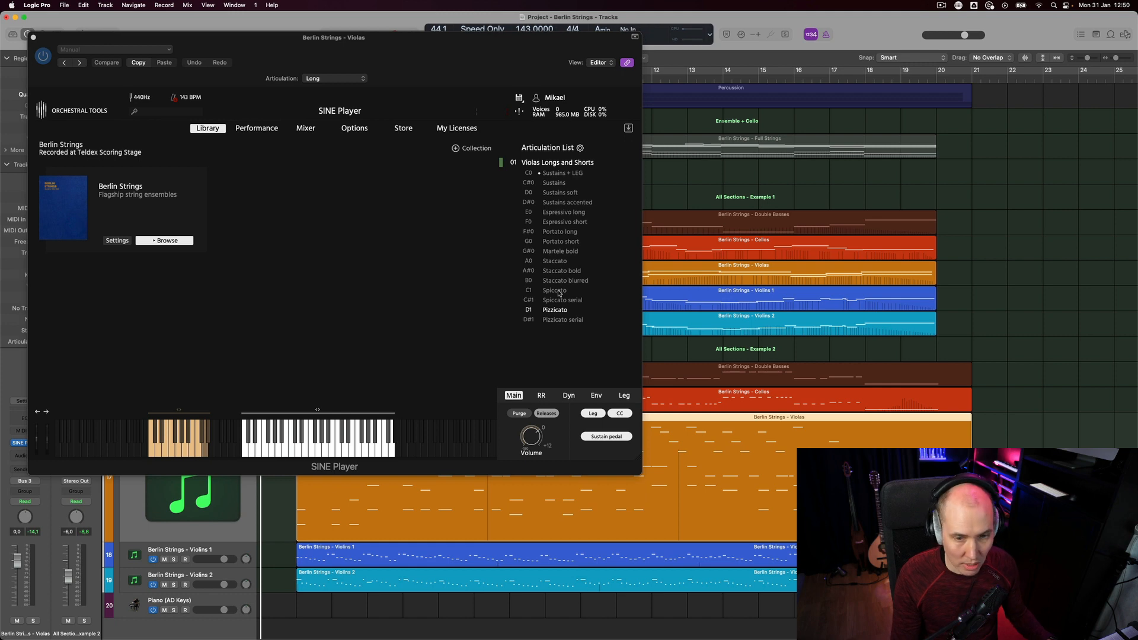
key("super+w")
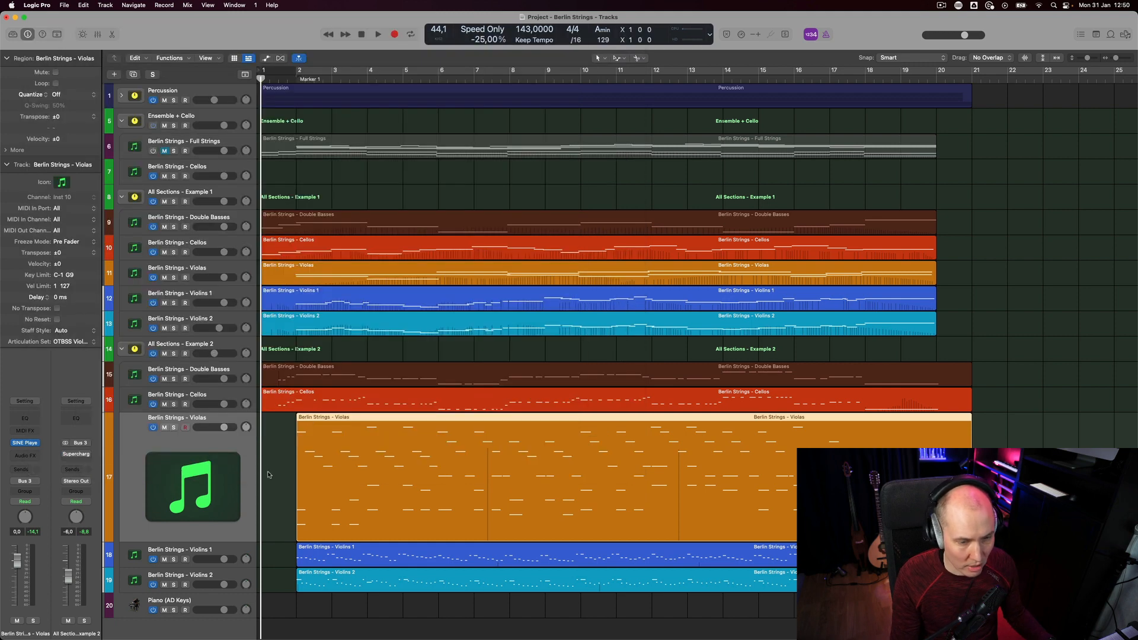
Open SINE Player on the Cellos track of All Sections - Example 2 to view its loaded articulations
double_click(244, 396)
key("super+w")
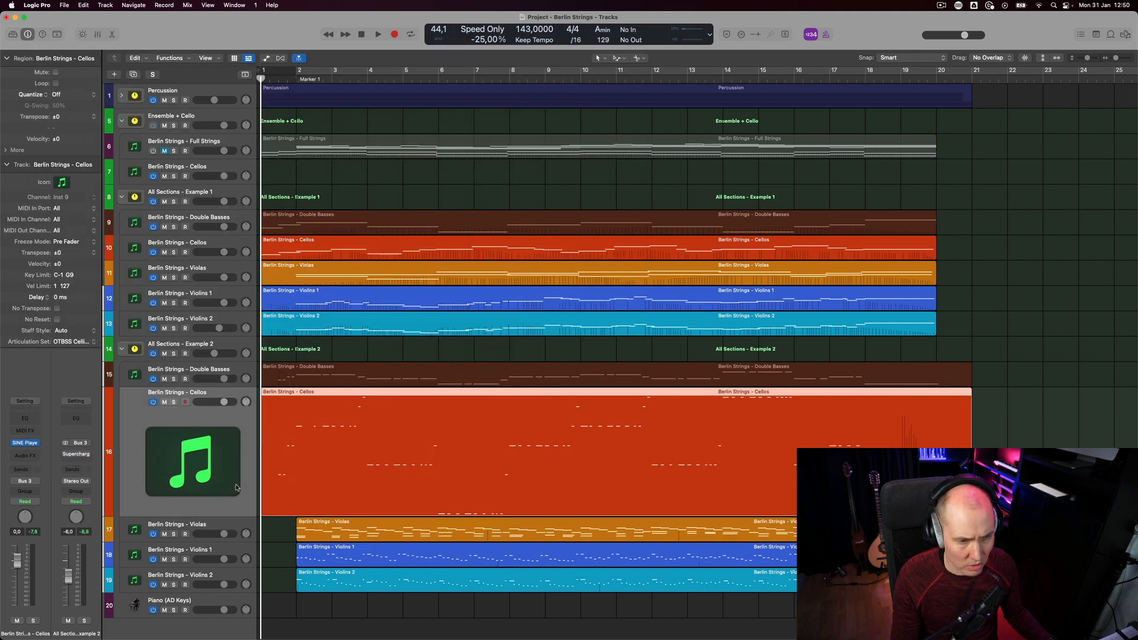
double_click(236, 469)
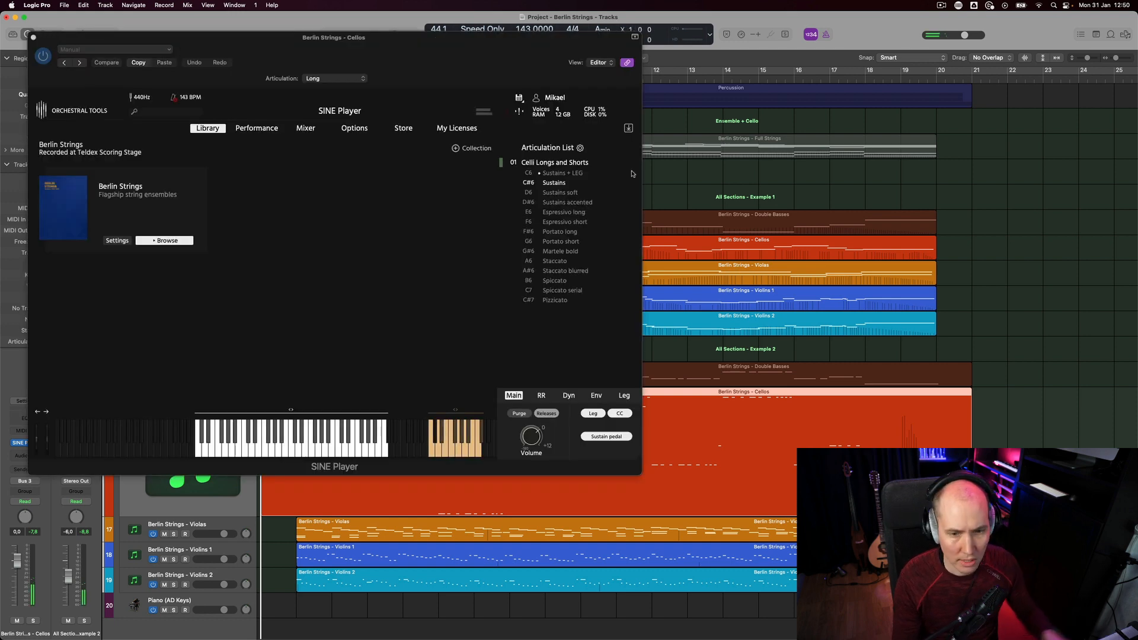
Select the Staccato articulation for the Cellos and for the Violins 1 track of All Sections - Example 2
left_click(568, 262)
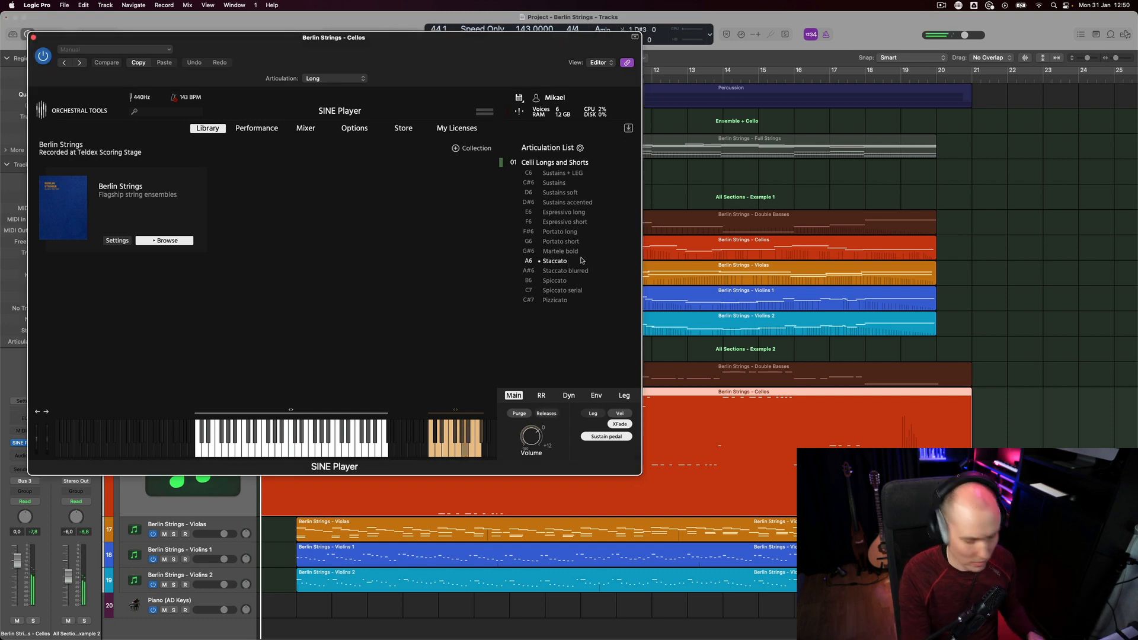
left_click(229, 563)
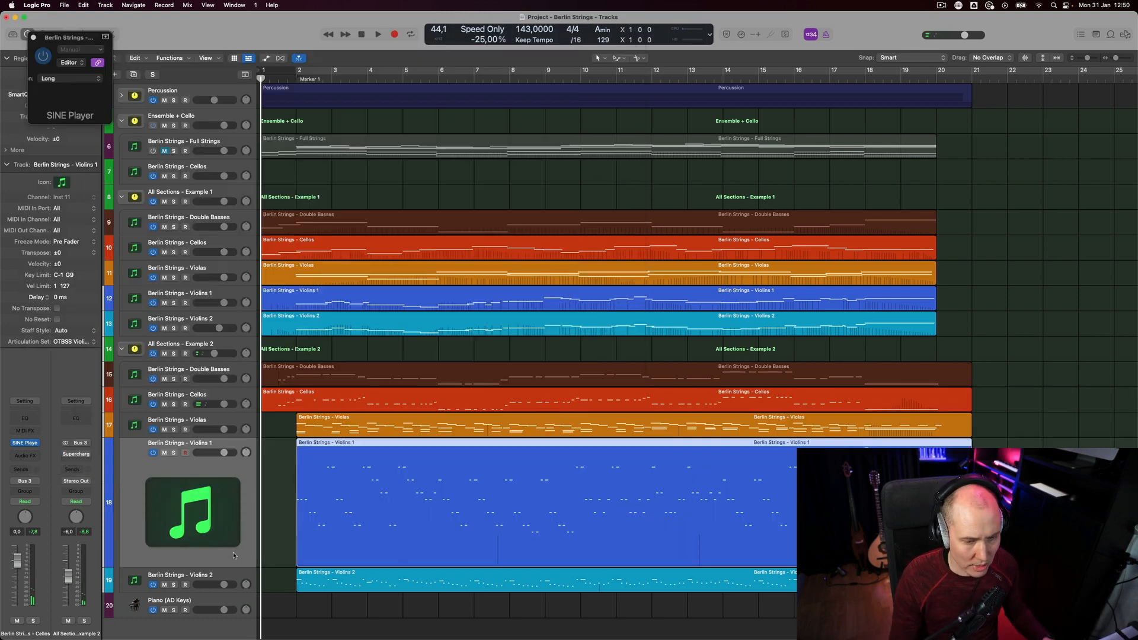
scroll(566, 281, "down", 1)
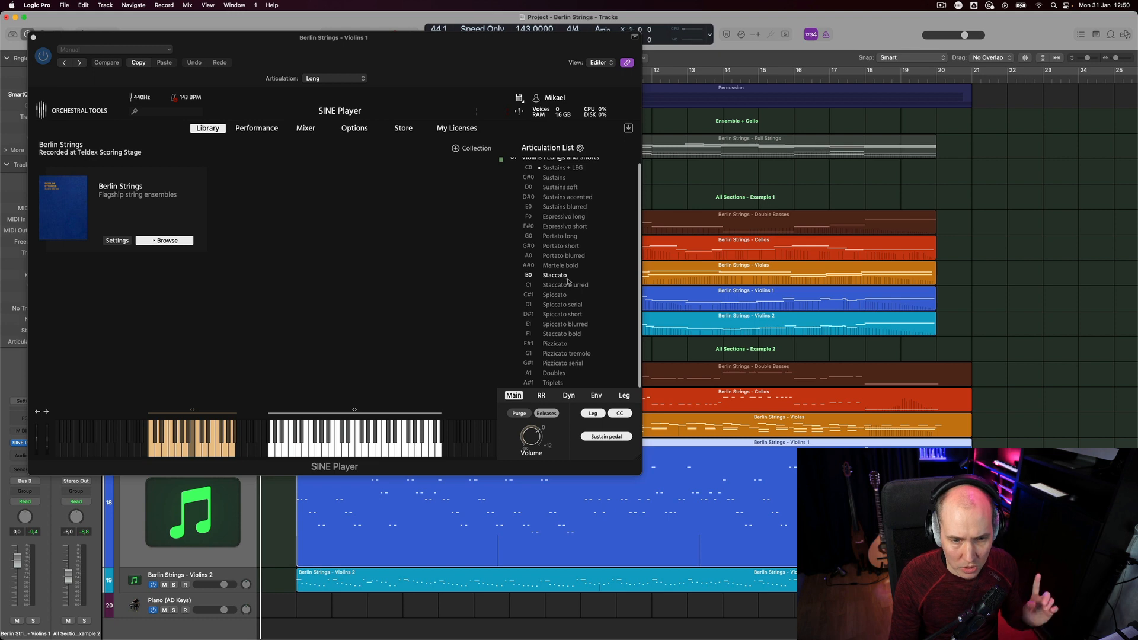
left_click(565, 277)
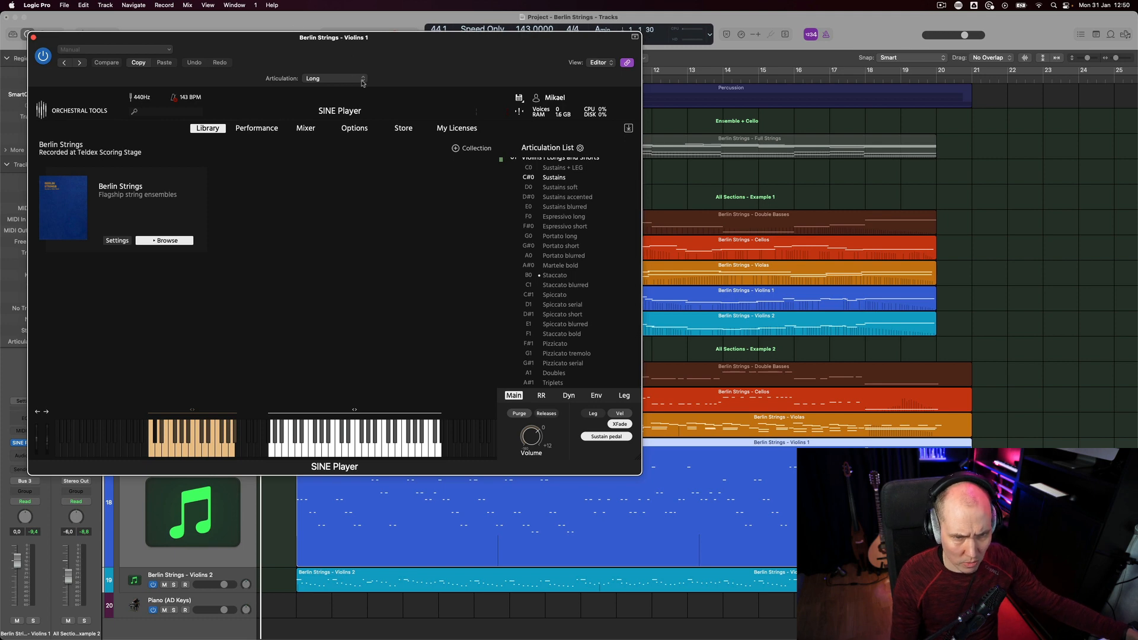
left_click(556, 276)
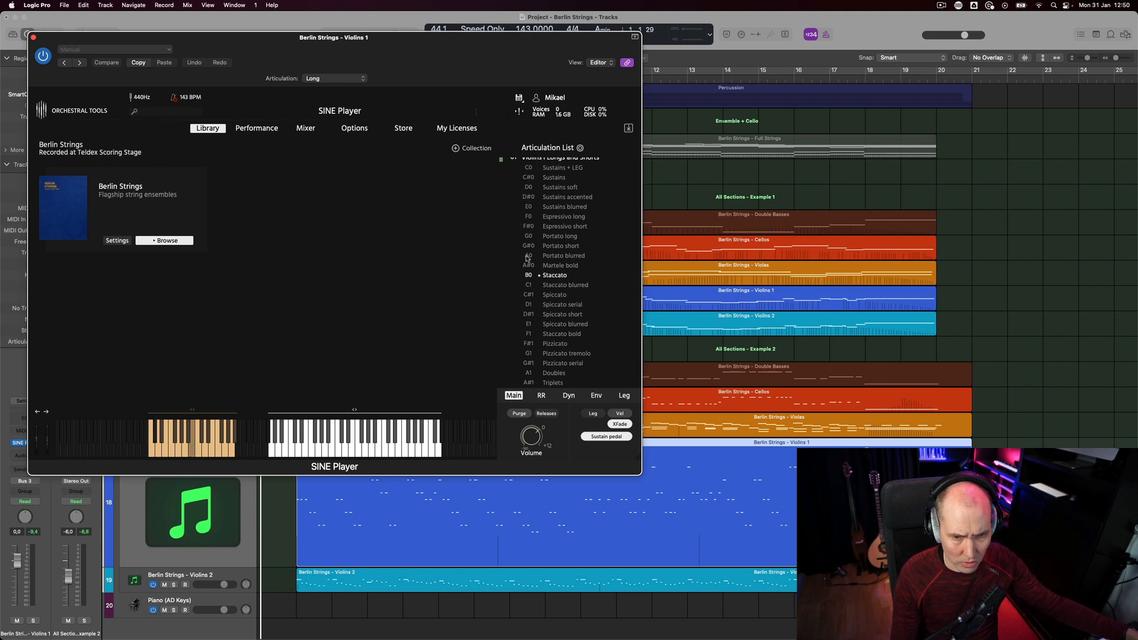
Set the Violins 1 plug-in's Articulation to Spiccato and audition Spiccato short, Spiccato serial and Spiccato in the articulation list
left_click(355, 74)
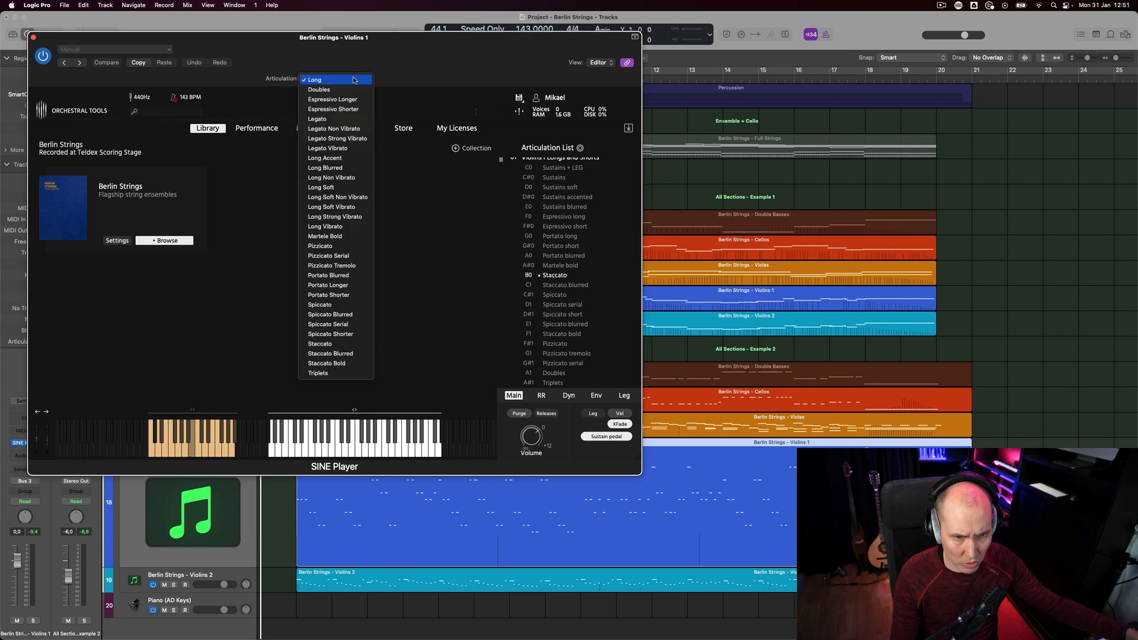
left_click(351, 306)
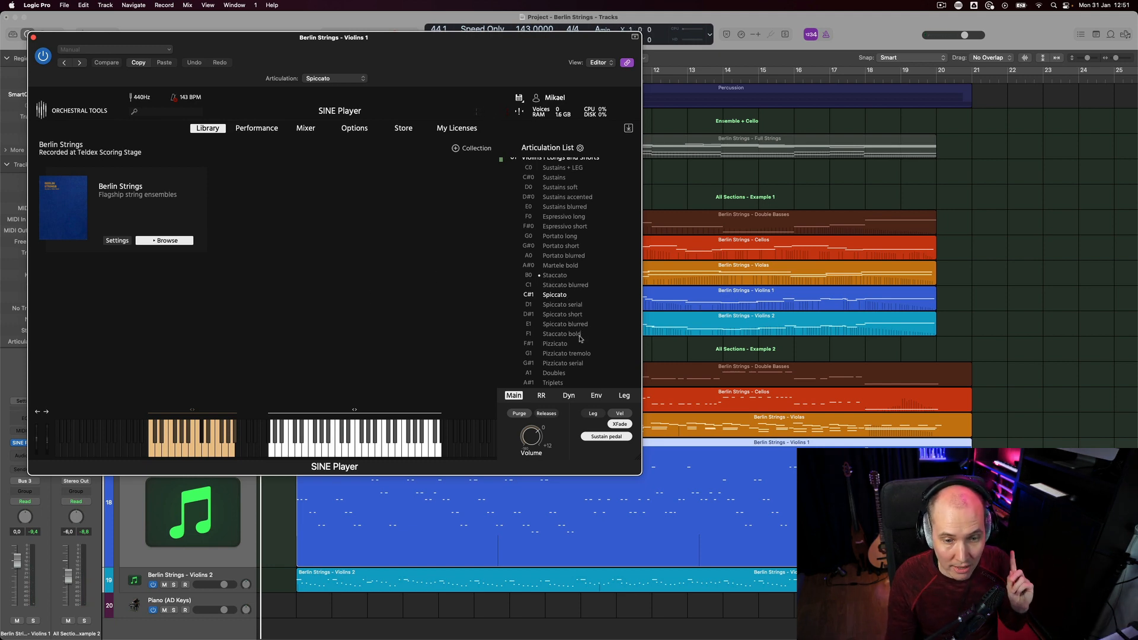
left_click(576, 316)
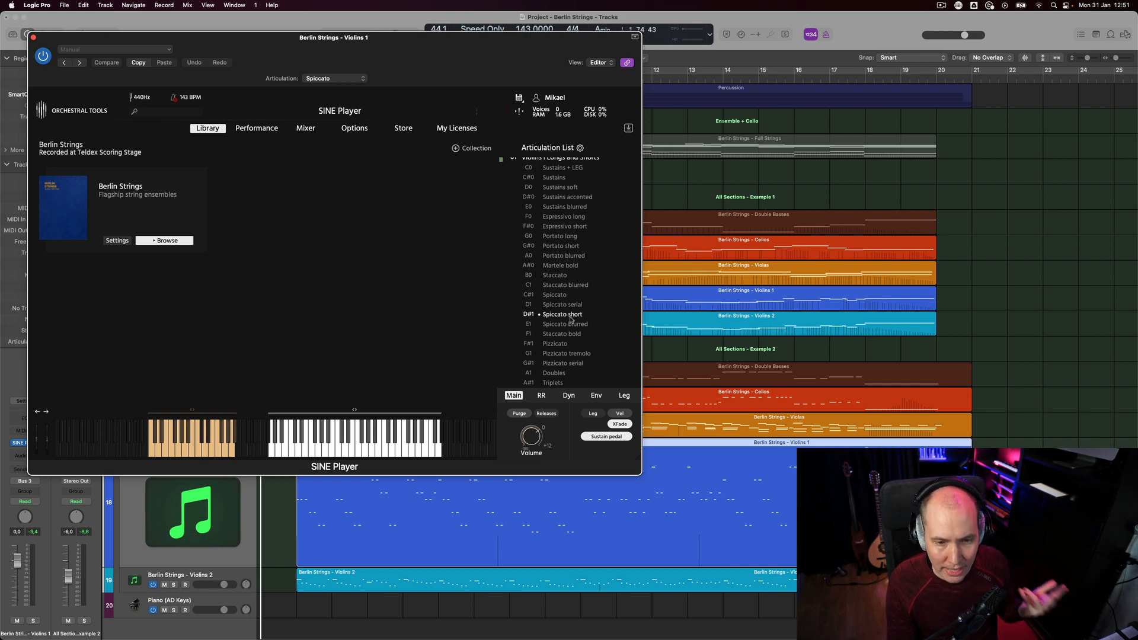
left_click(572, 306)
left_click(564, 296)
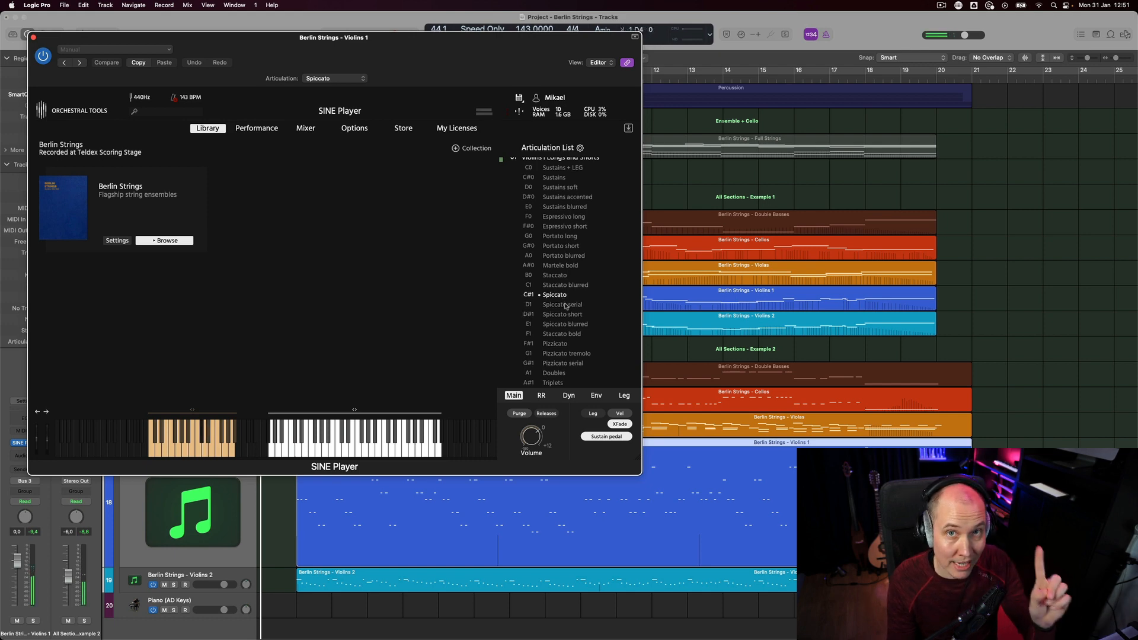
Compare Spiccato serial with the regular Spiccato on Violins 1 by alternating between the two articulations
left_click(568, 306)
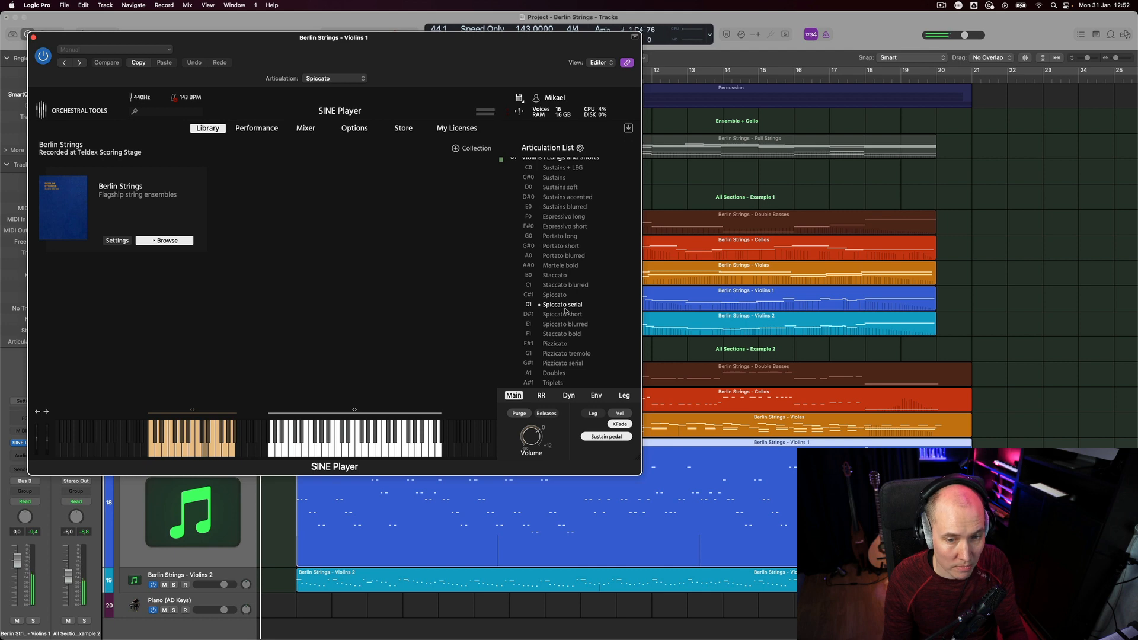
left_click(567, 296)
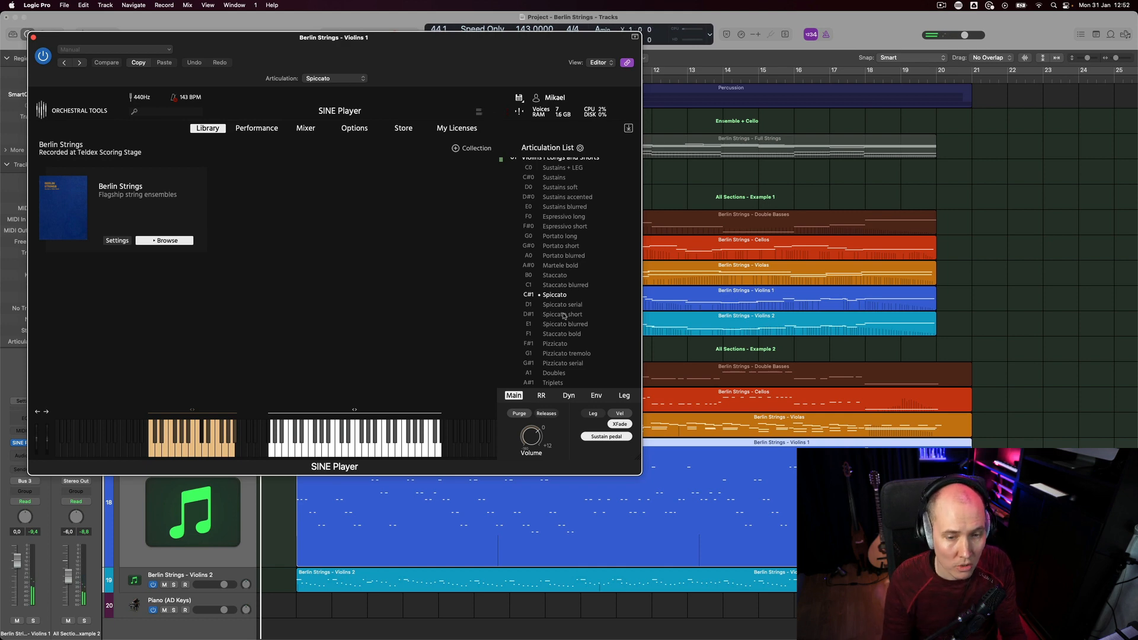
left_click(564, 306)
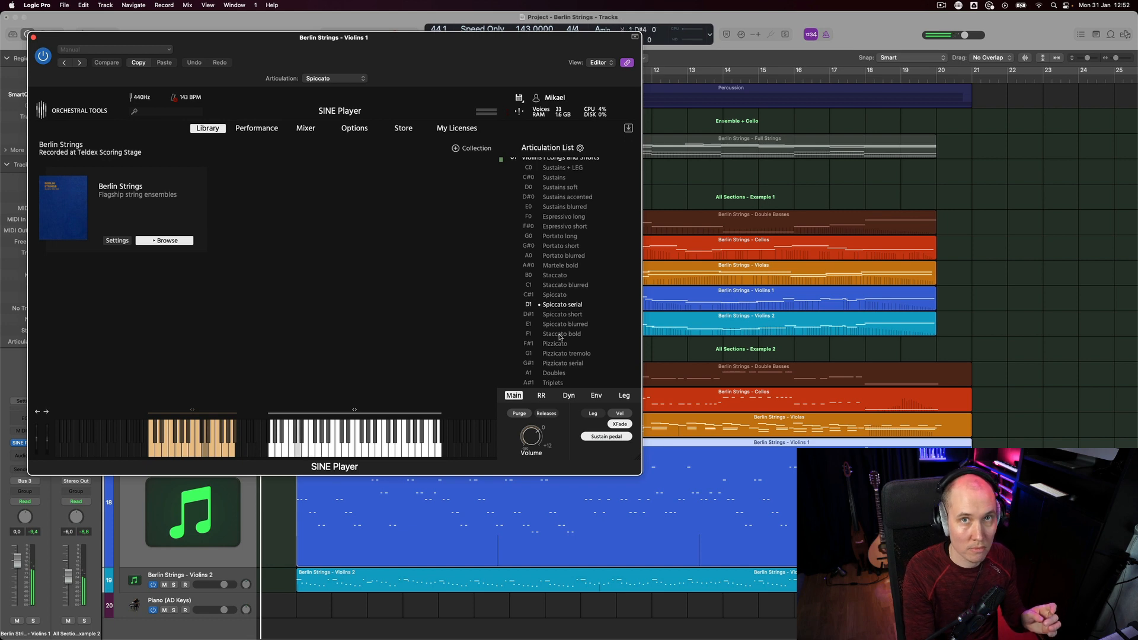
left_click(568, 296)
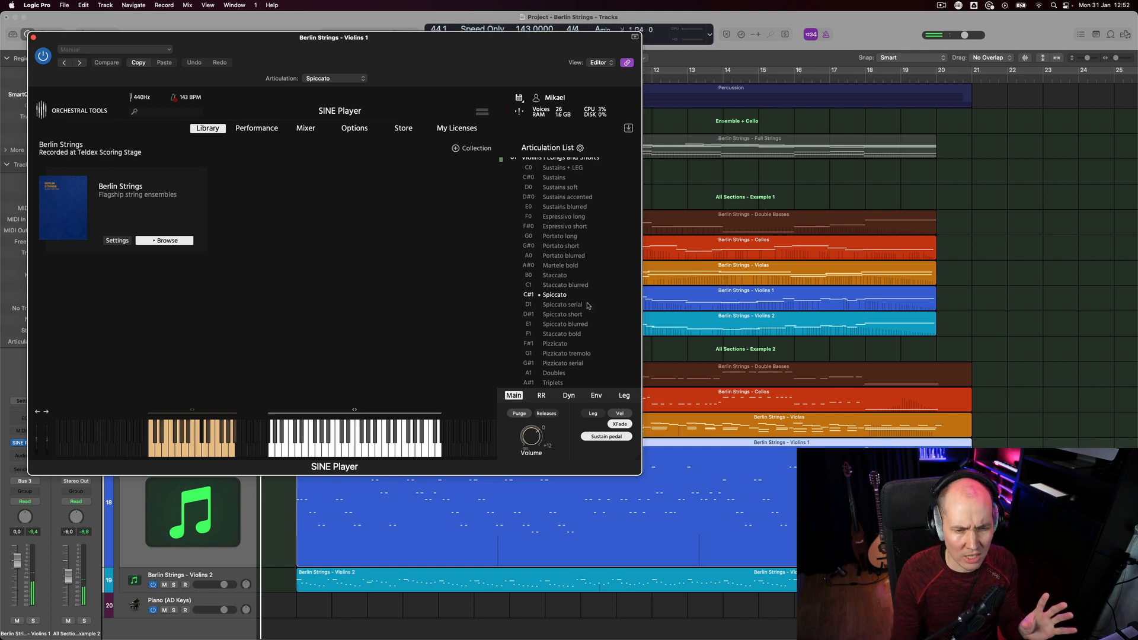
left_click(562, 305)
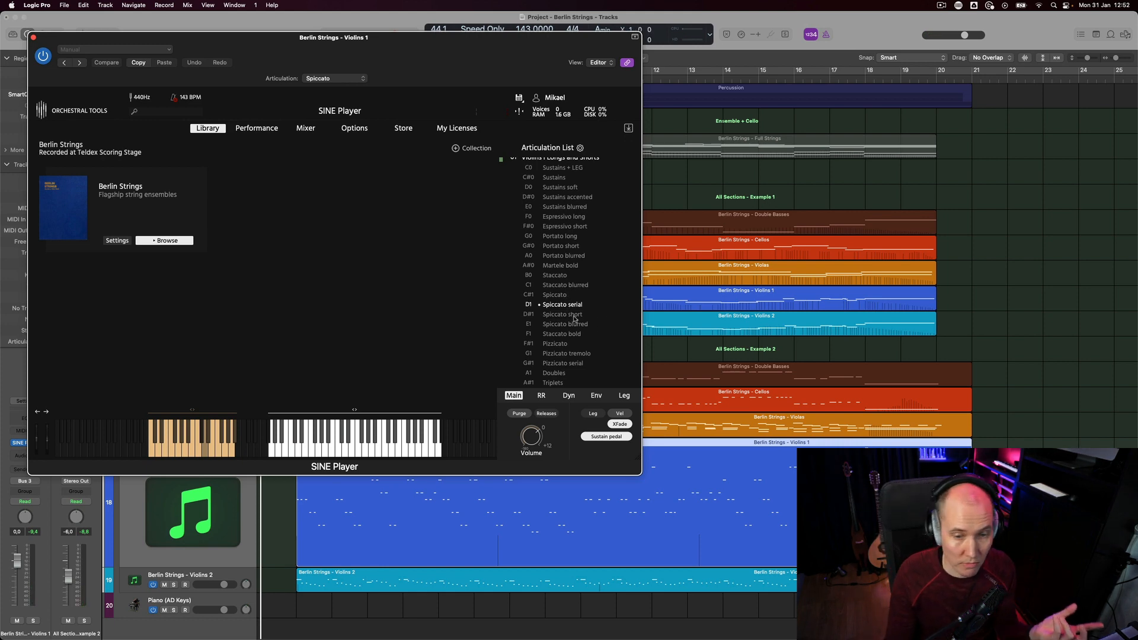
left_click(567, 298)
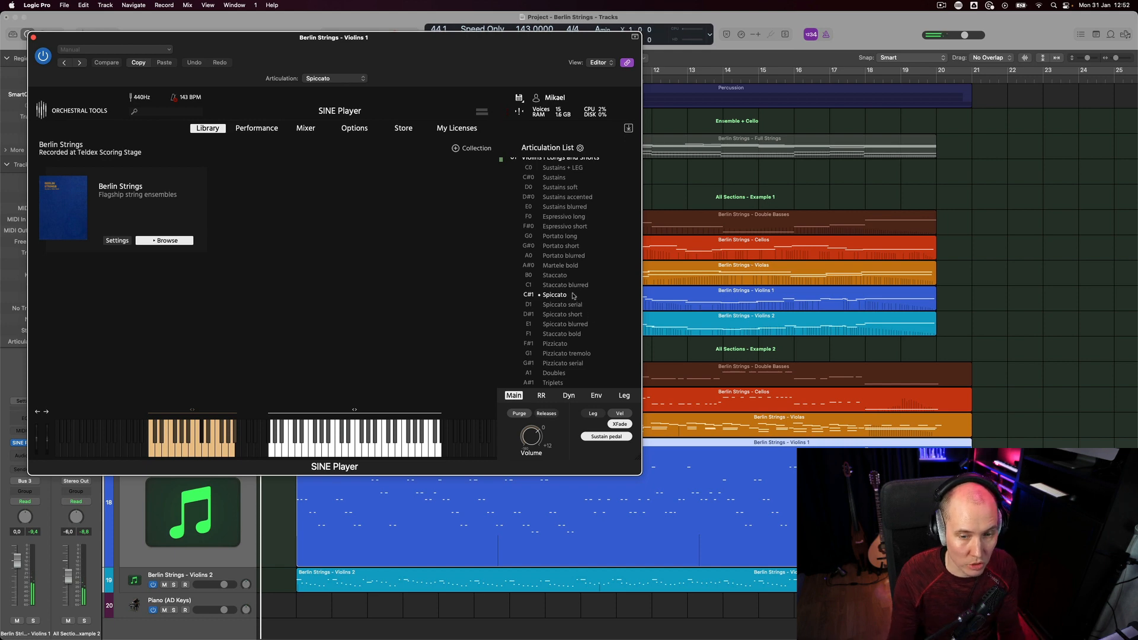
Audition Spiccato serial, Spiccato short and Spiccato blurred on Violins 1, and hide and reshow the plug-in window
left_click(575, 308)
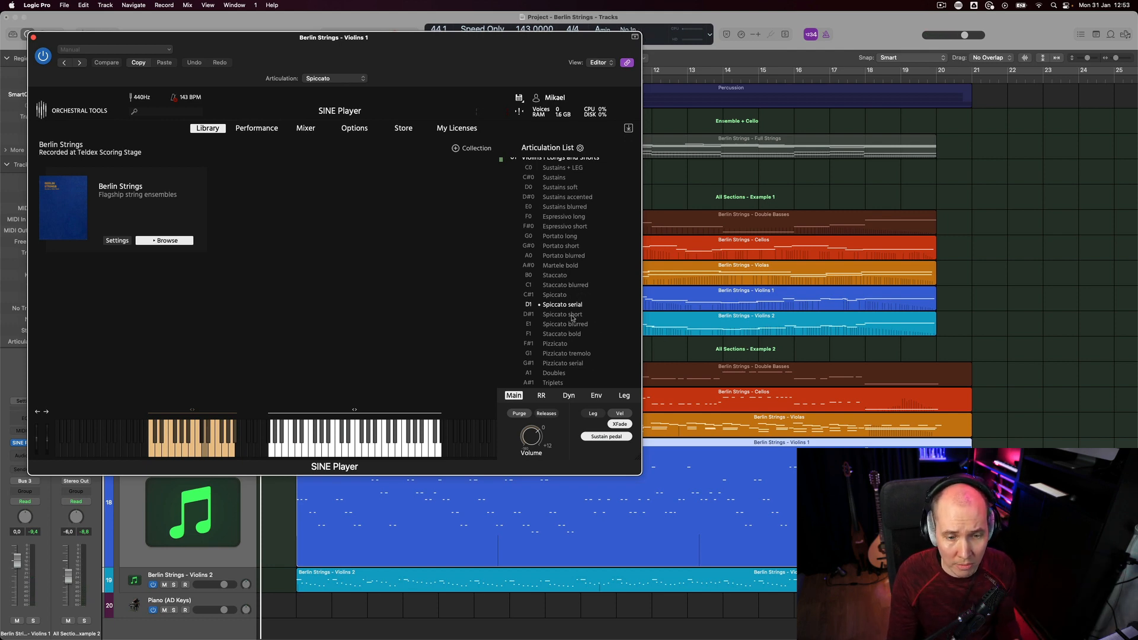
left_click(573, 317)
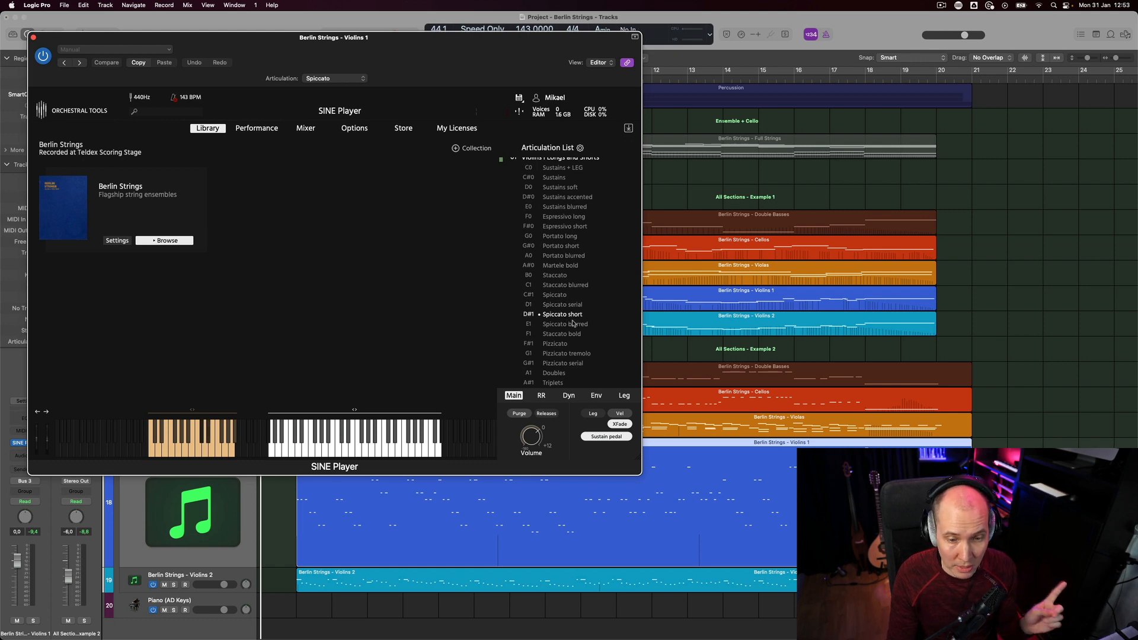
left_click(574, 325)
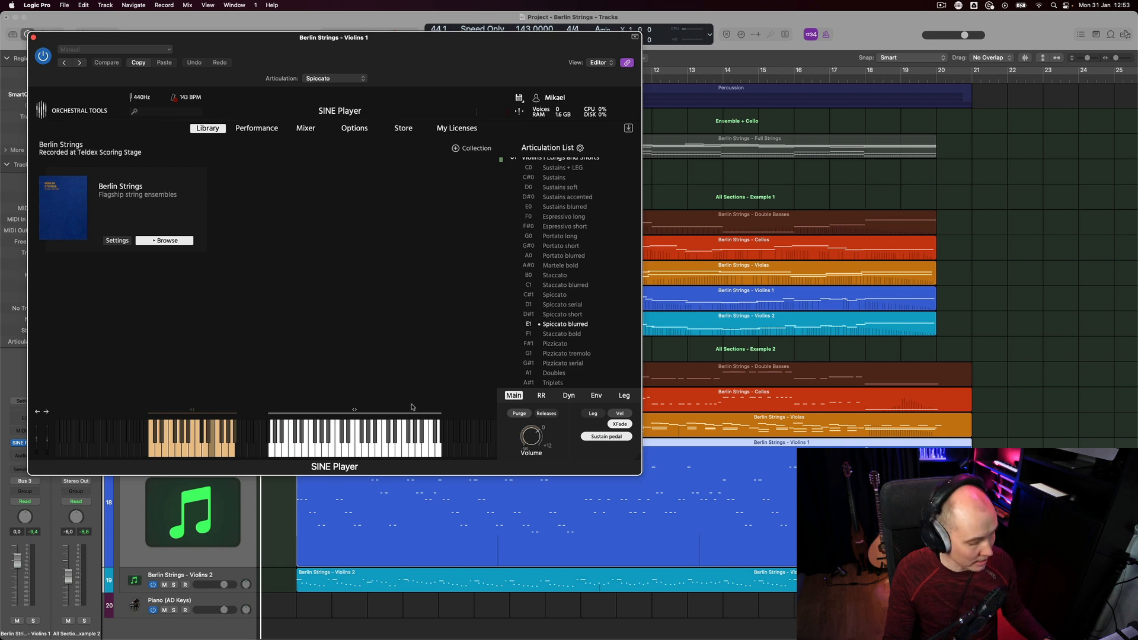
key("super+w")
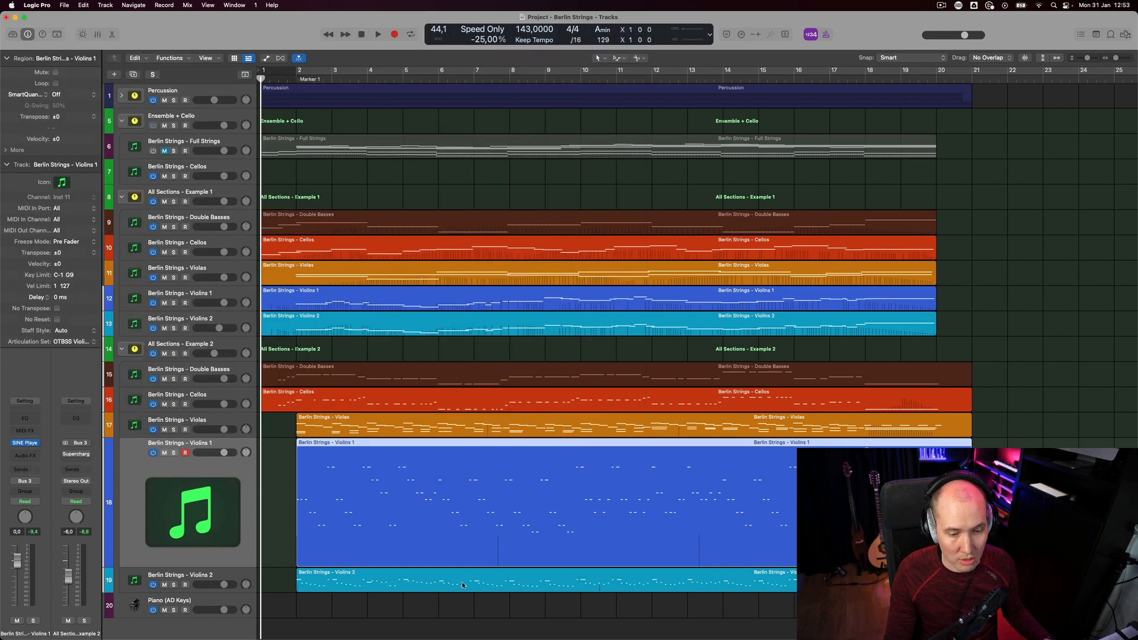
key("v")
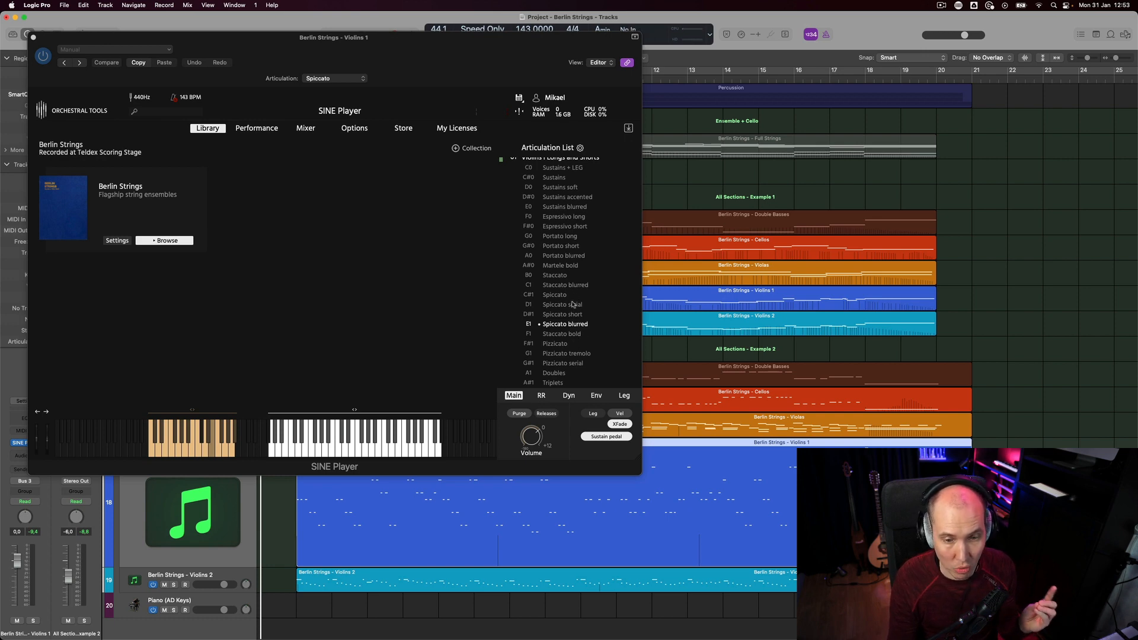
Compare Spiccato, Staccato, Staccato blurred and Staccato bold on Violins 1, ending on Staccato bold
left_click(566, 280)
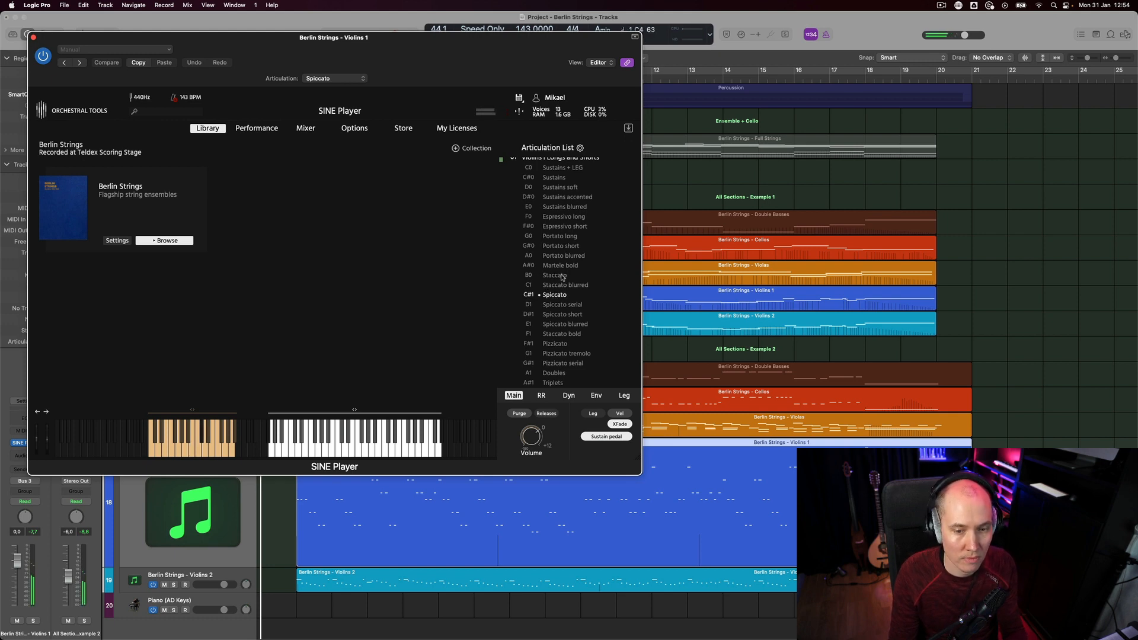
left_click(562, 275)
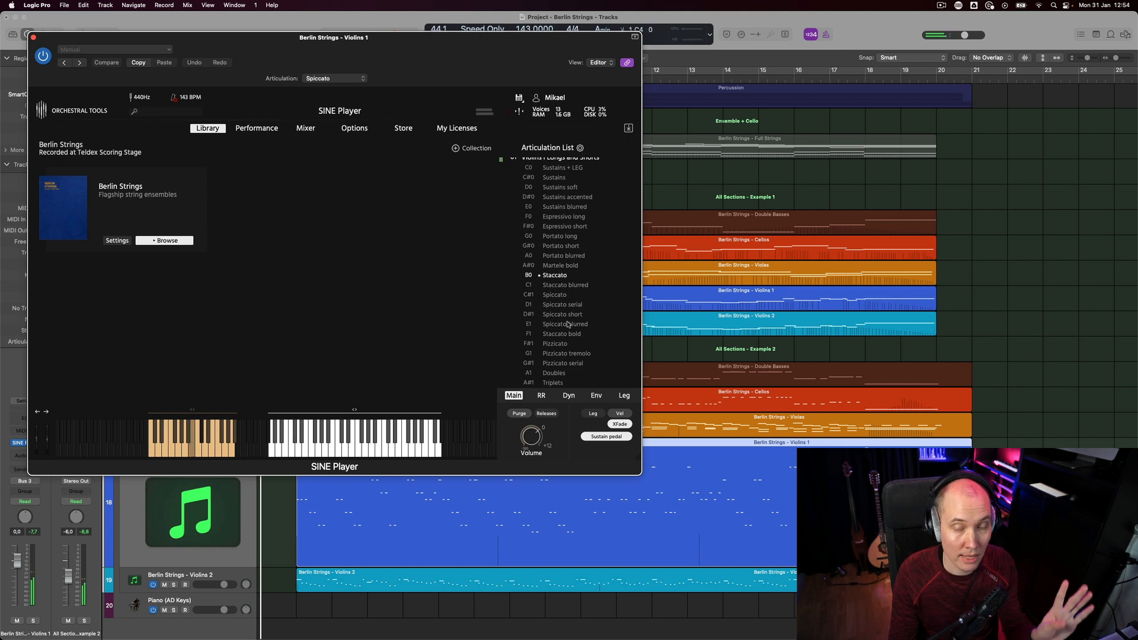
left_click(566, 288)
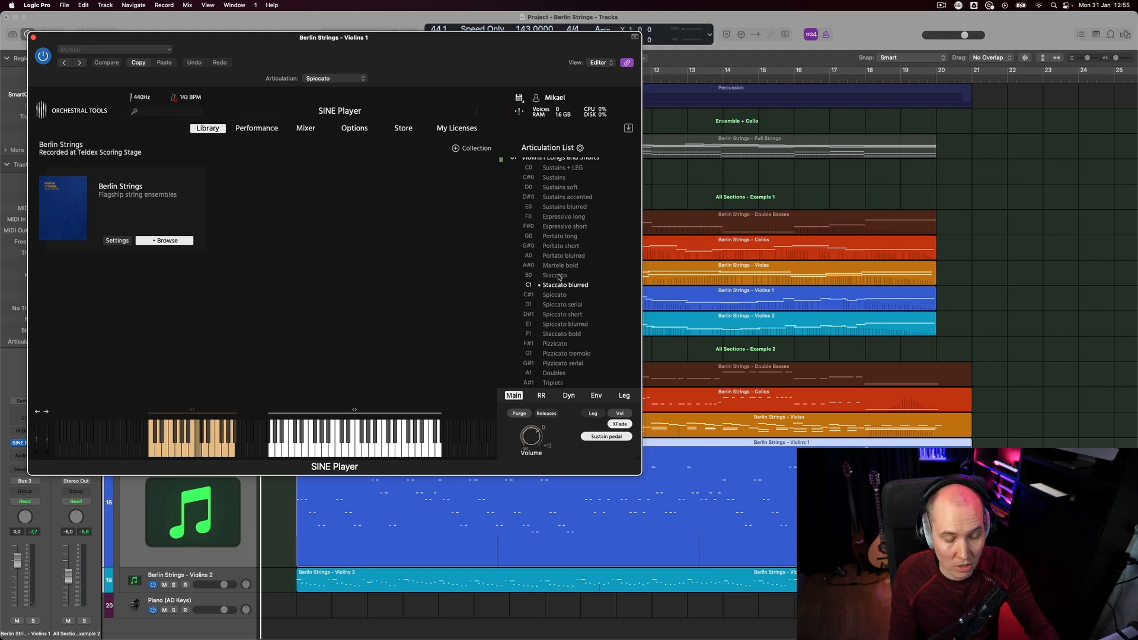
left_click(573, 335)
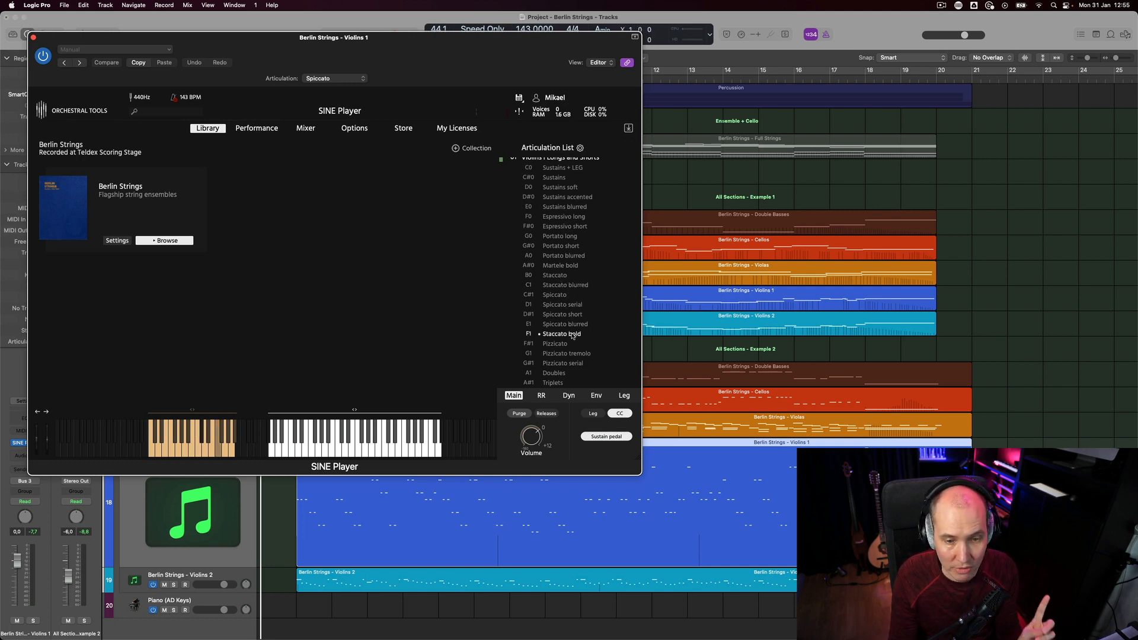
left_click(566, 277)
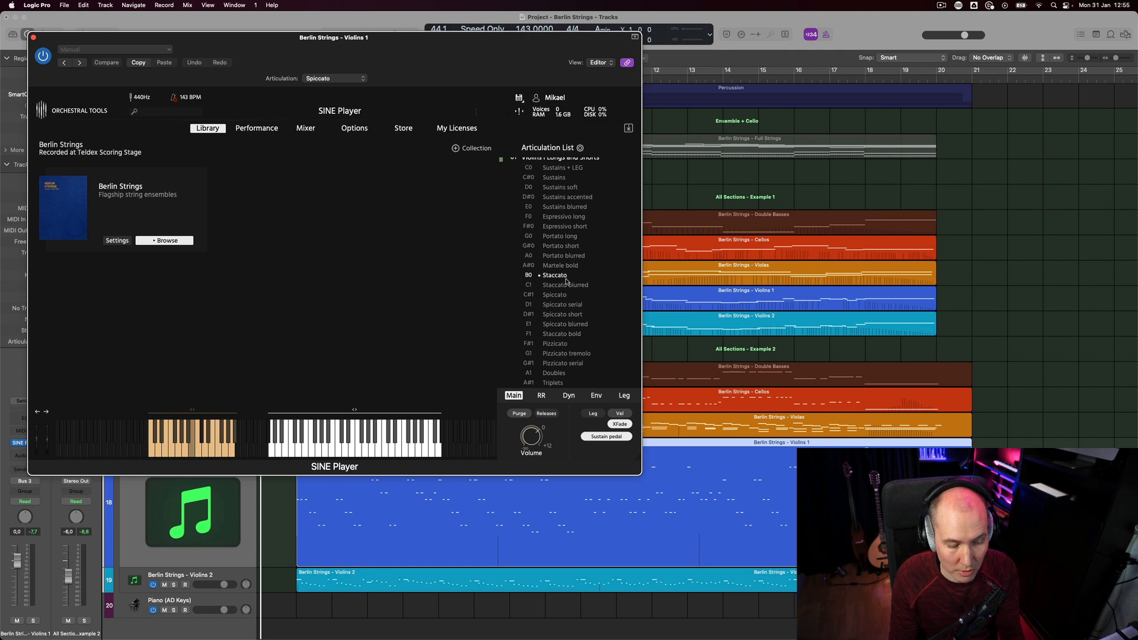
left_click(570, 334)
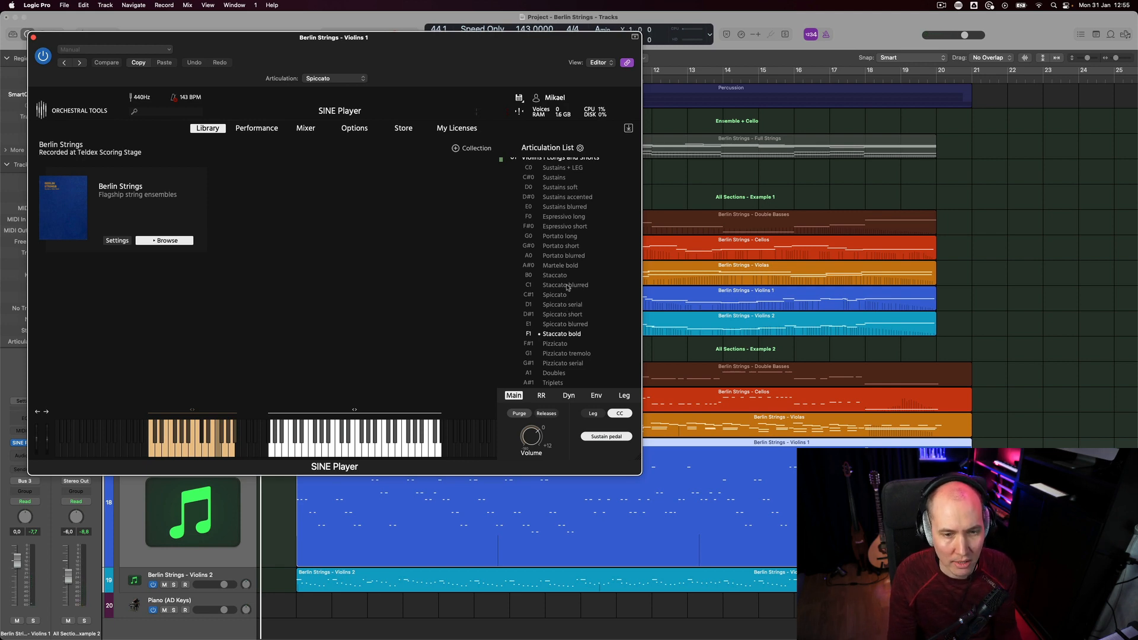
Compare Sustains accented with the regular Sustains articulation on Violins 1
scroll(570, 294, "up", 1)
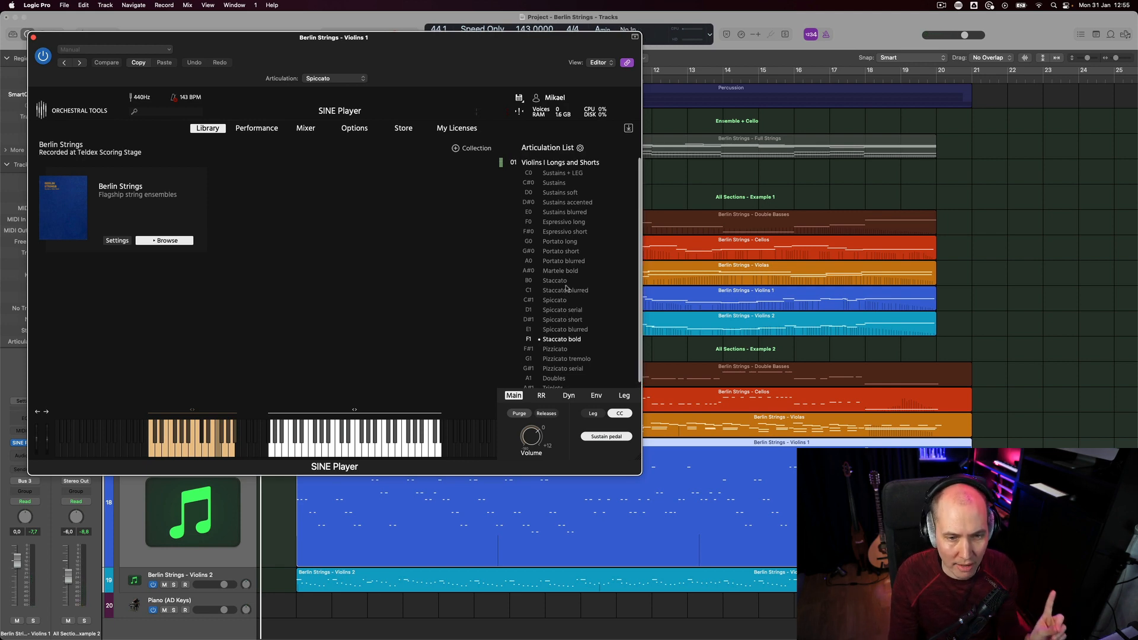
left_click(583, 204)
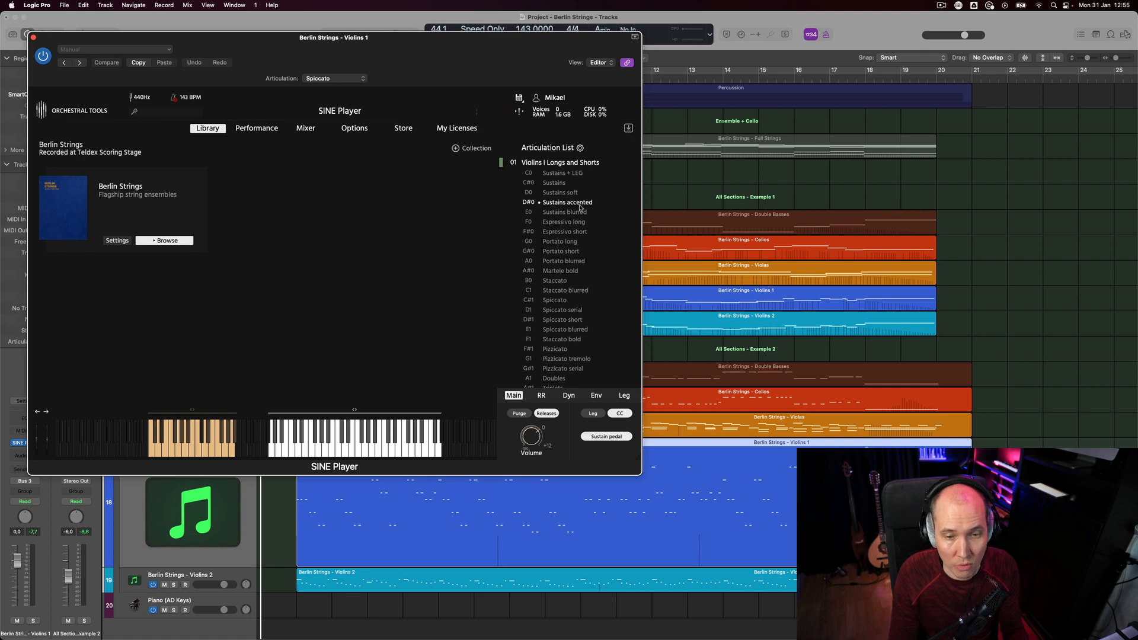
left_click(574, 183)
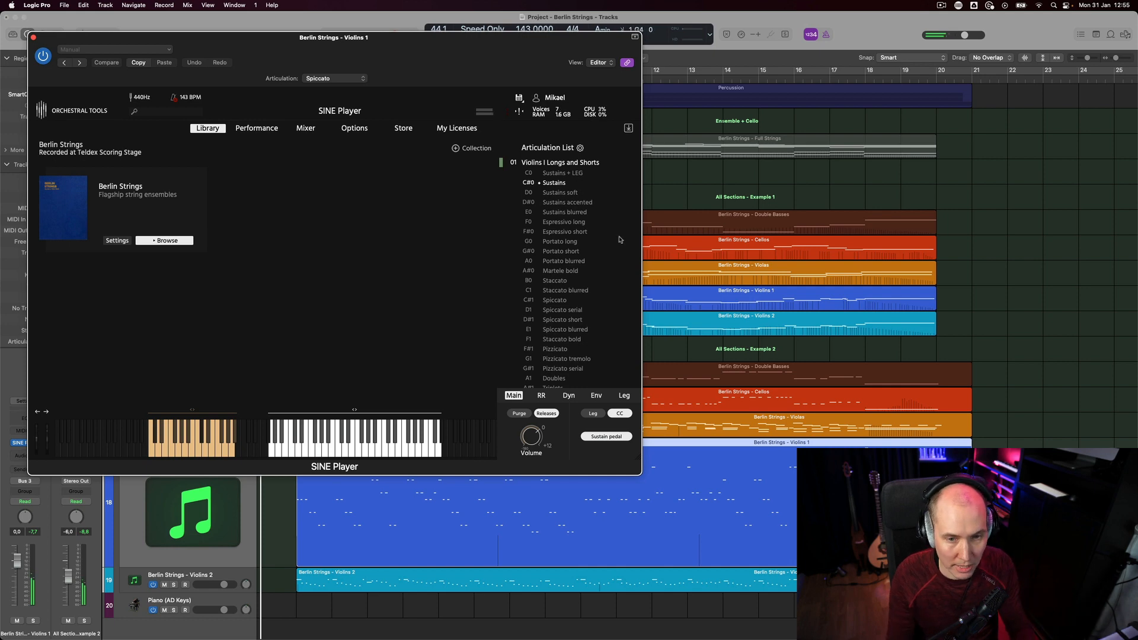
left_click(568, 204)
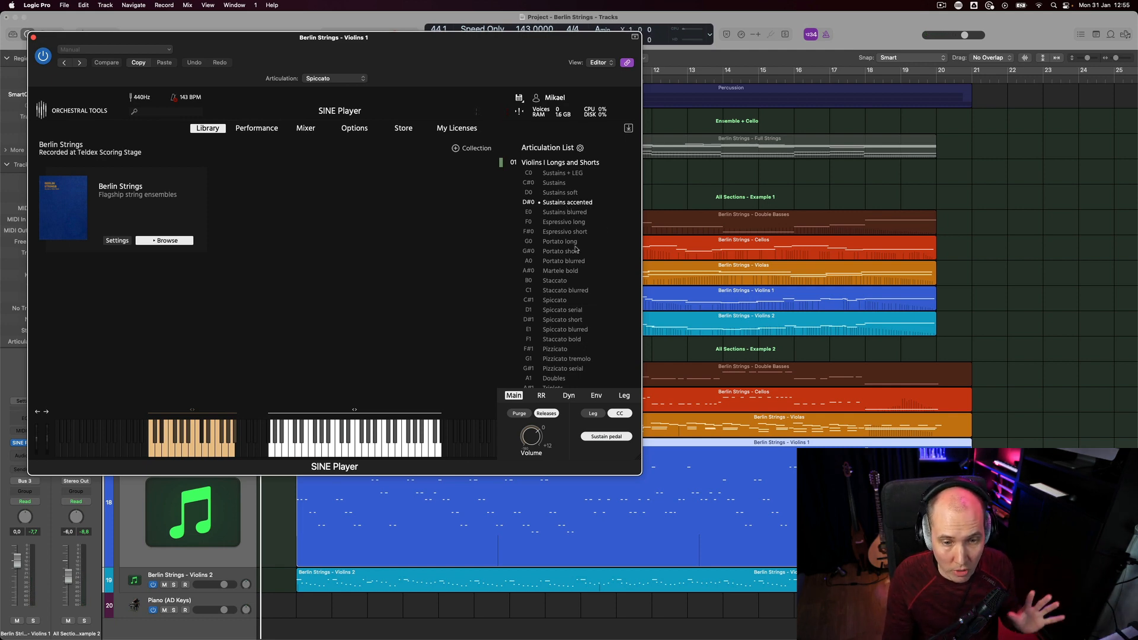
Compare Martele bold with Portato short on Violins 1, ending on Portato short
scroll(577, 277, "down", 1)
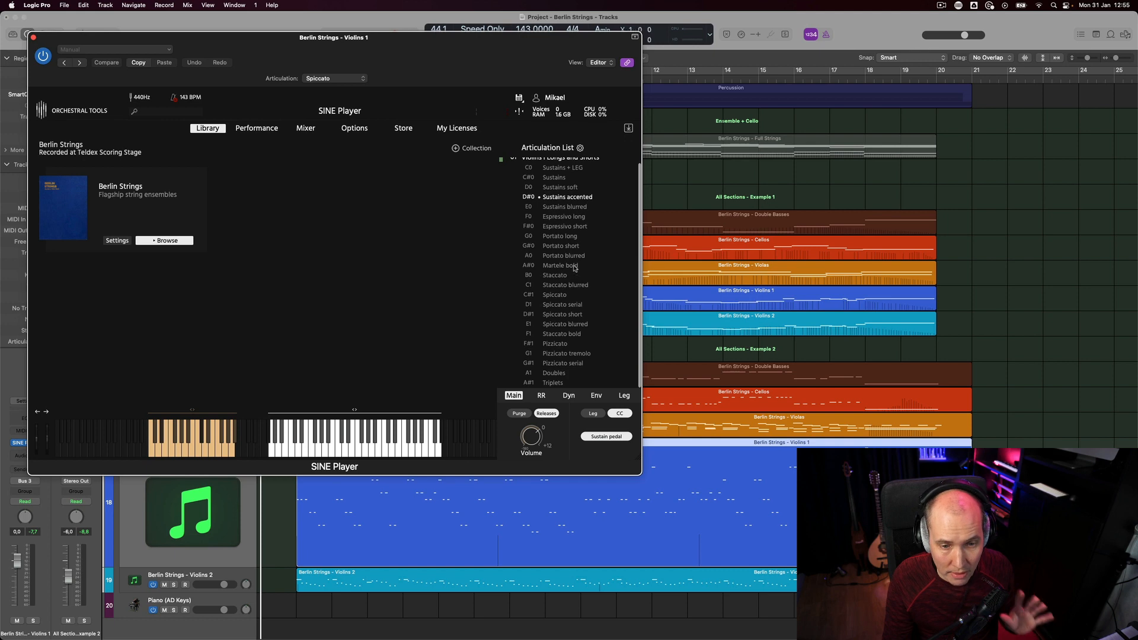
left_click(575, 266)
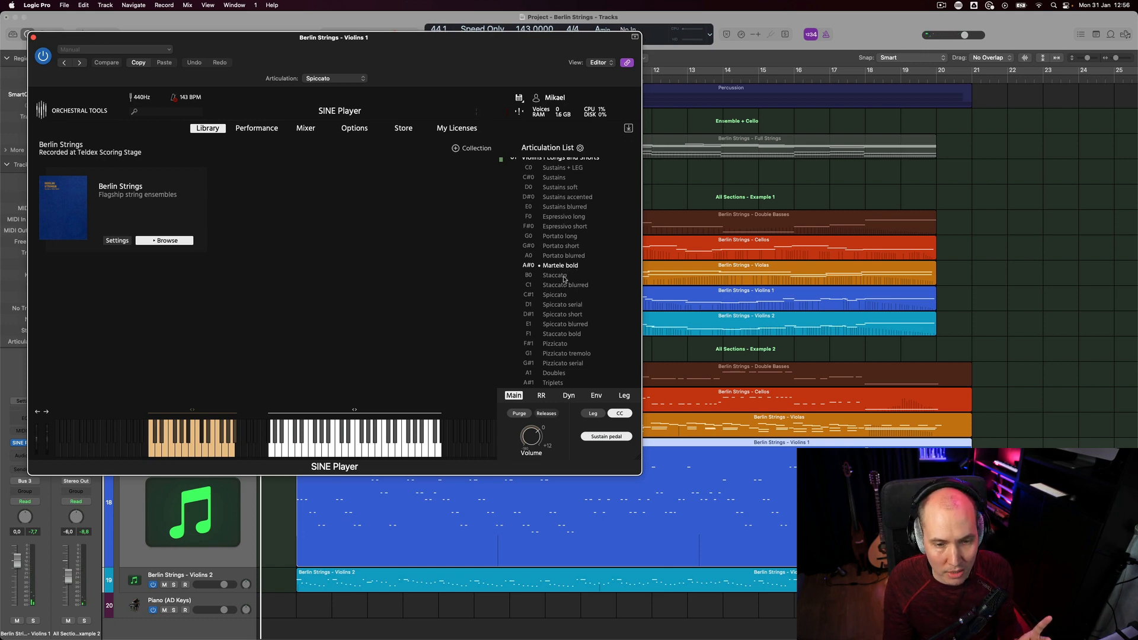
left_click(570, 247)
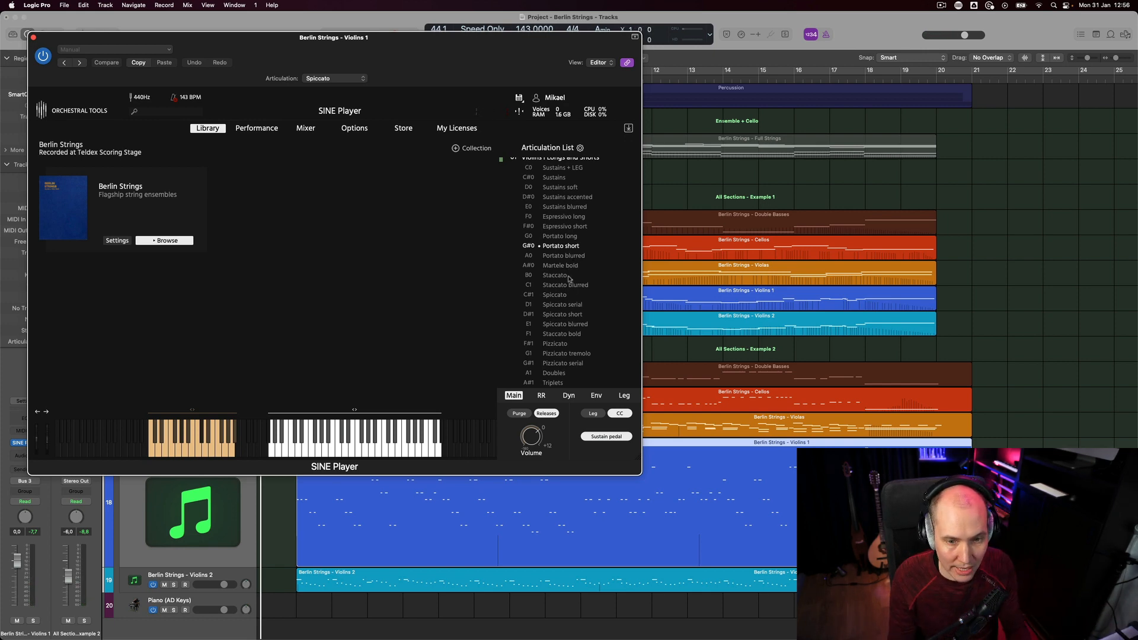
left_click(571, 266)
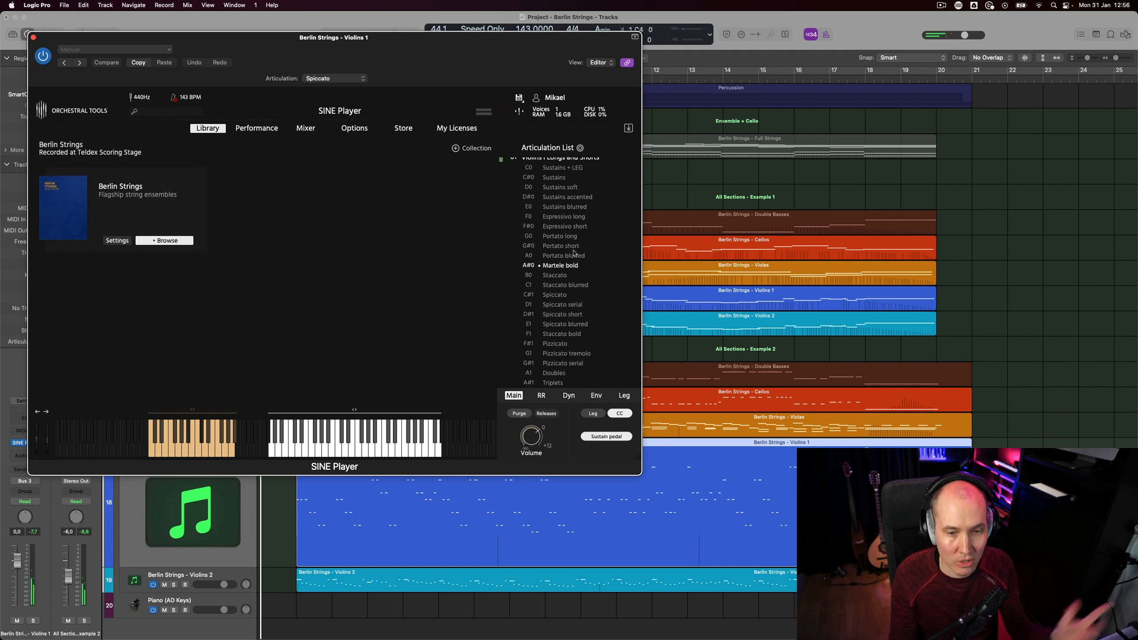
left_click(574, 246)
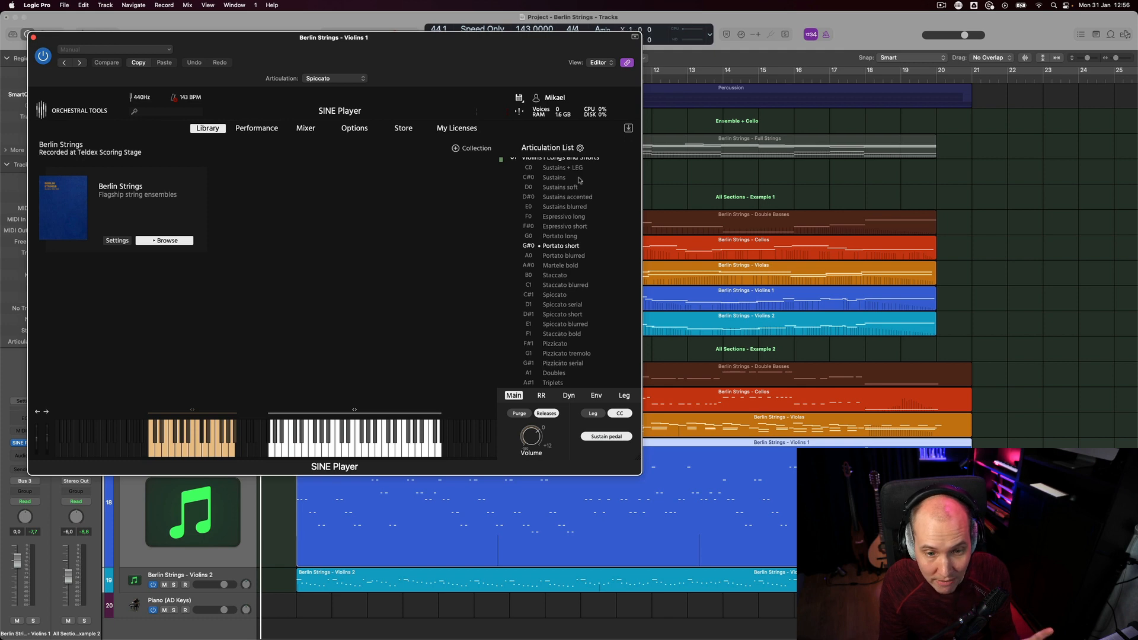
Audition Pizzicato, Pizzicato tremolo and Pizzicato serial on Violins 1
left_click(558, 345)
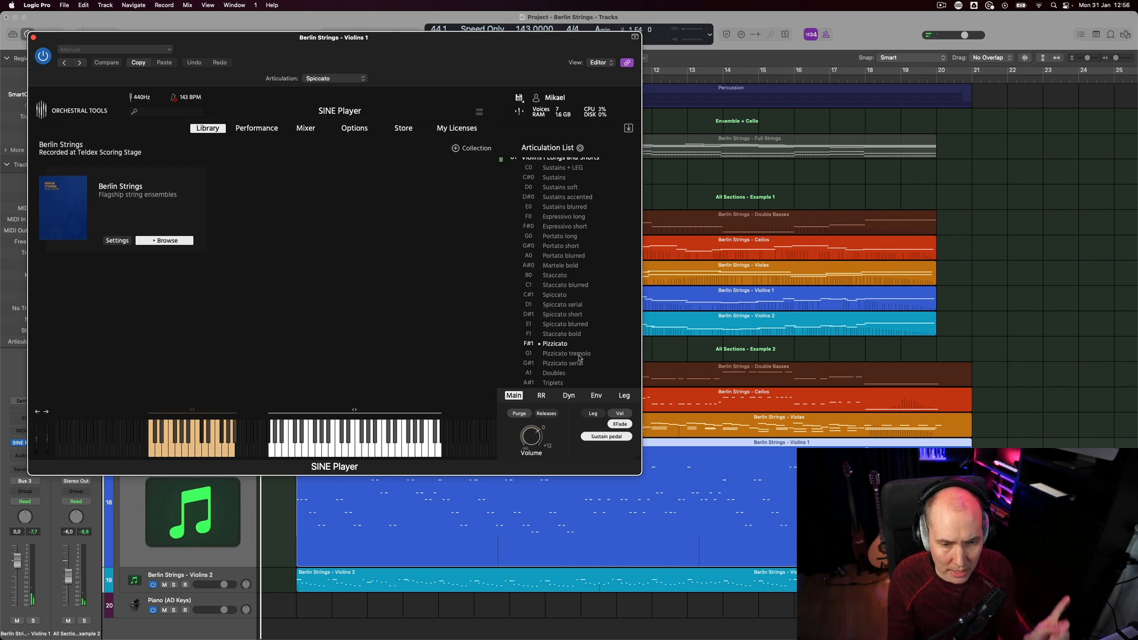
left_click(581, 357)
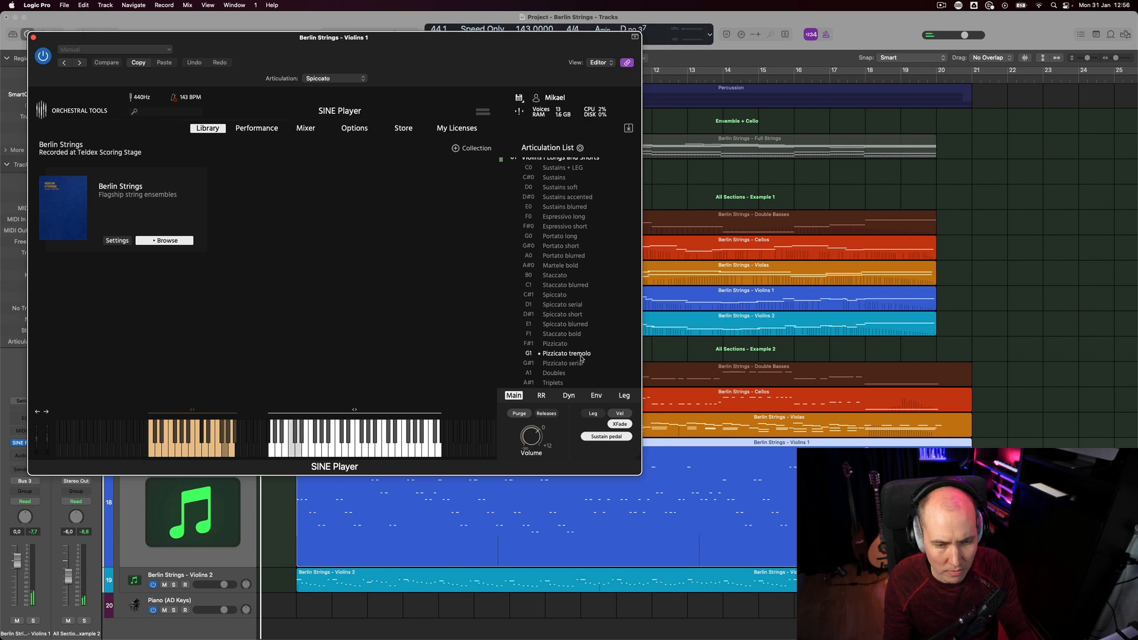
left_click(578, 366)
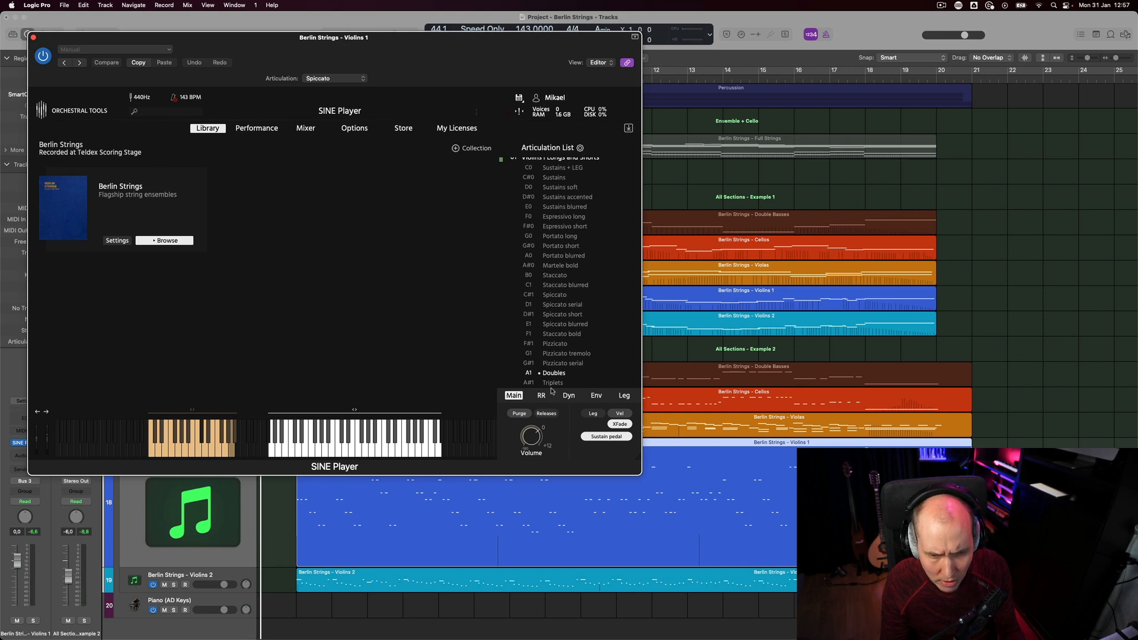
Review the dynamics and round-robin settings of the Doubles articulation, ending on its main settings
left_click(569, 396)
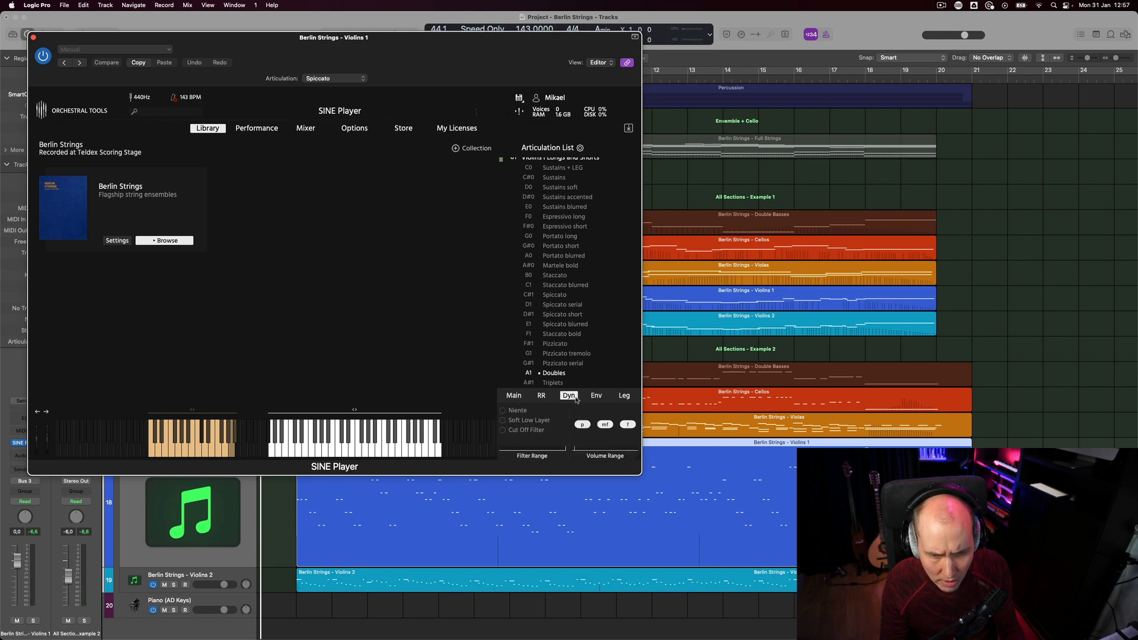
left_click(542, 396)
left_click(515, 396)
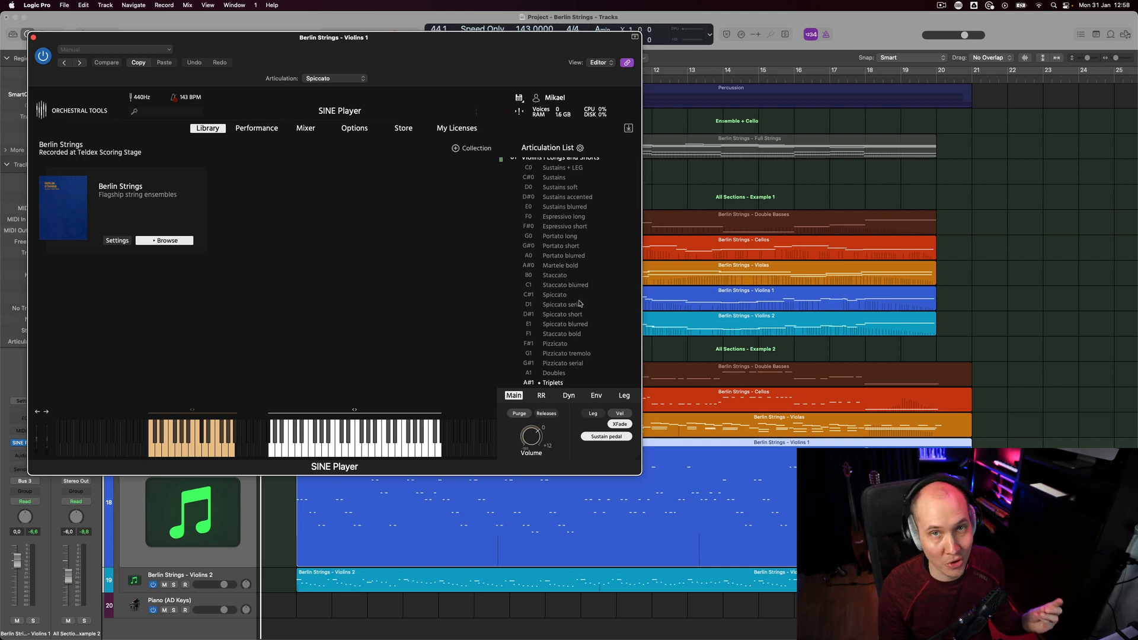
Compare Sustains + LEG with Portato short on Violins 1 and check the editing options available for Portato short
scroll(567, 198, "up", 1)
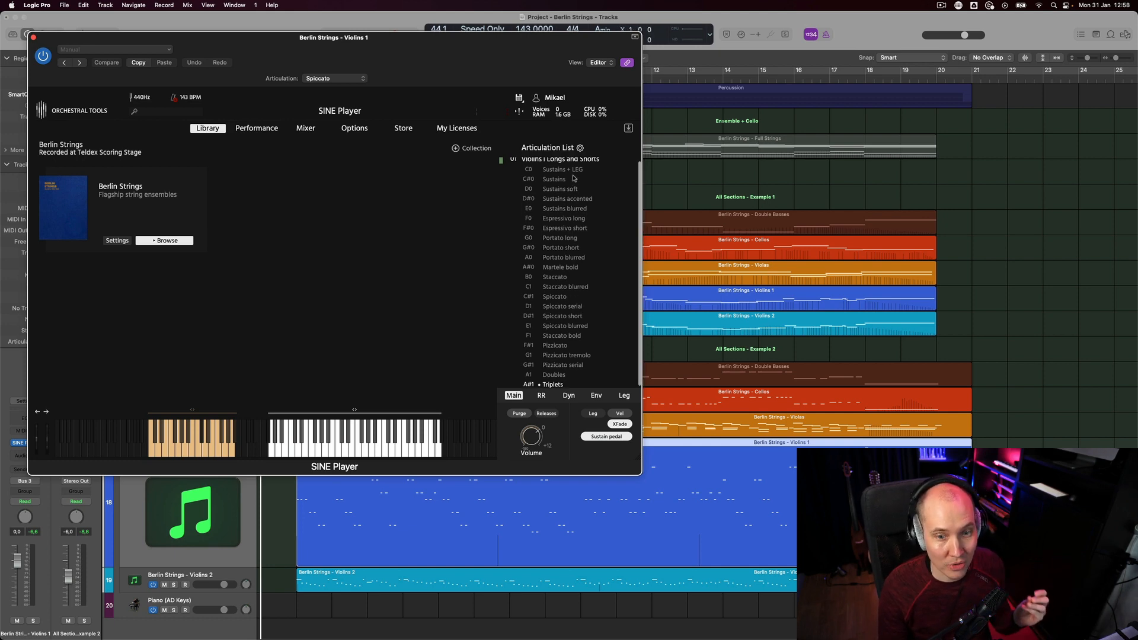
left_click(572, 171)
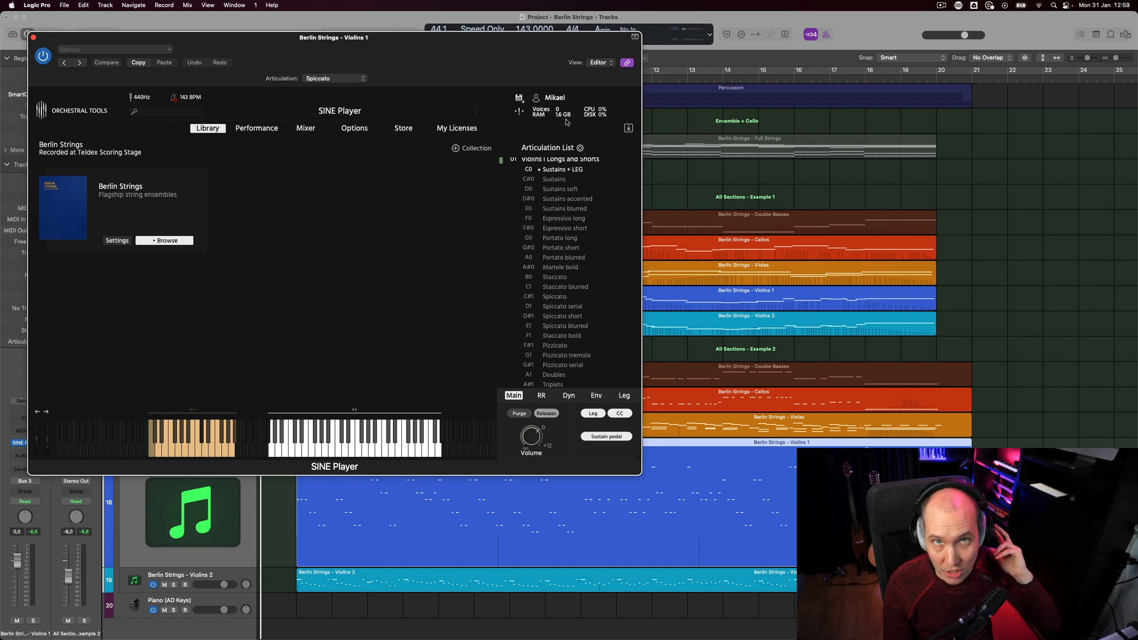
left_click(554, 249)
right_click(553, 251)
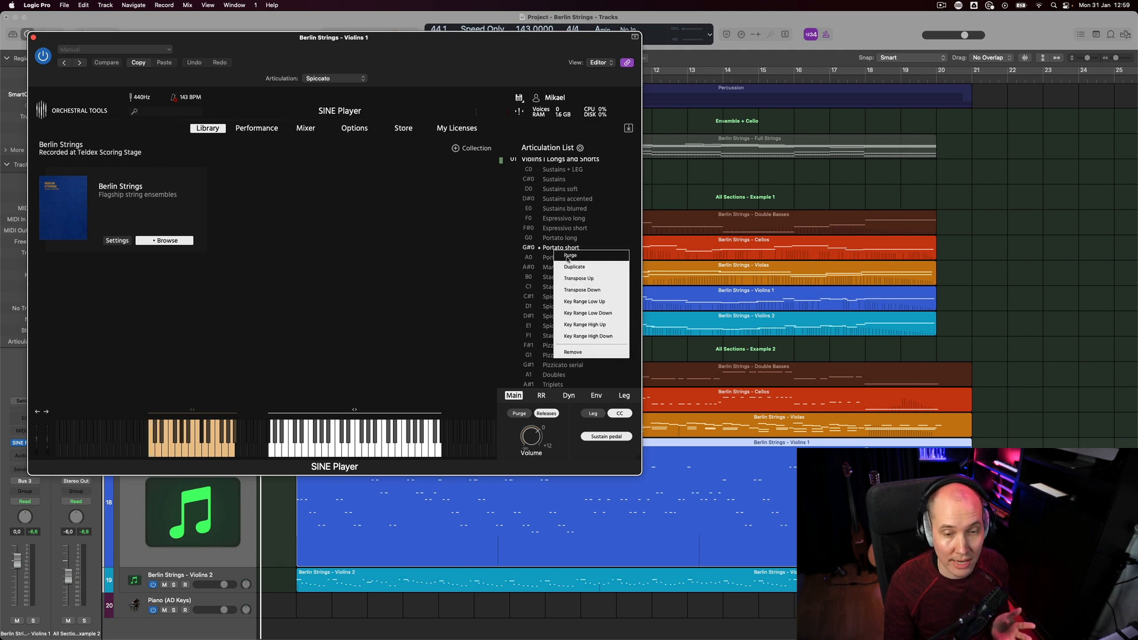
left_click(560, 235)
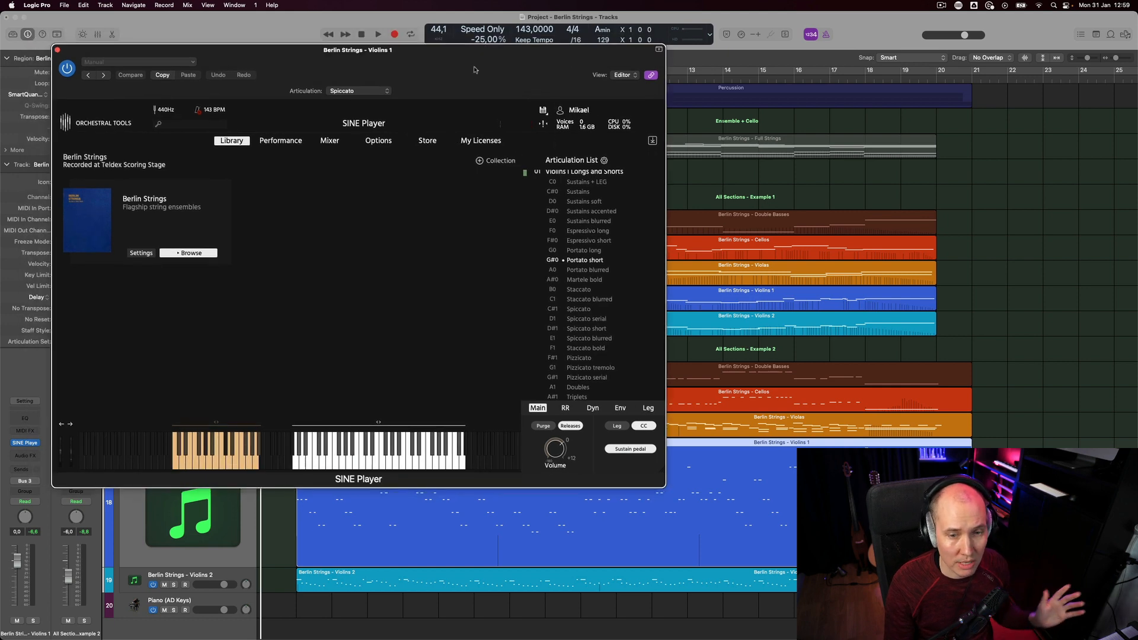
Review the round-robin and dynamics settings of Portato short, ending on its main settings
left_click_drag(444, 66, 469, 78)
scroll(610, 324, "up", 1)
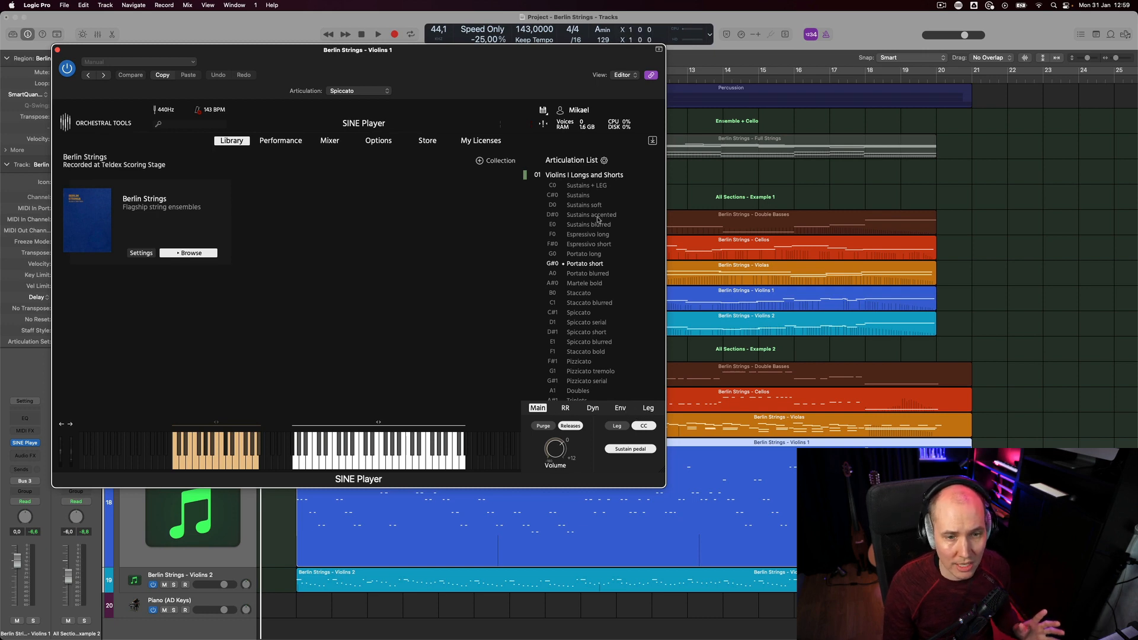
left_click(566, 409)
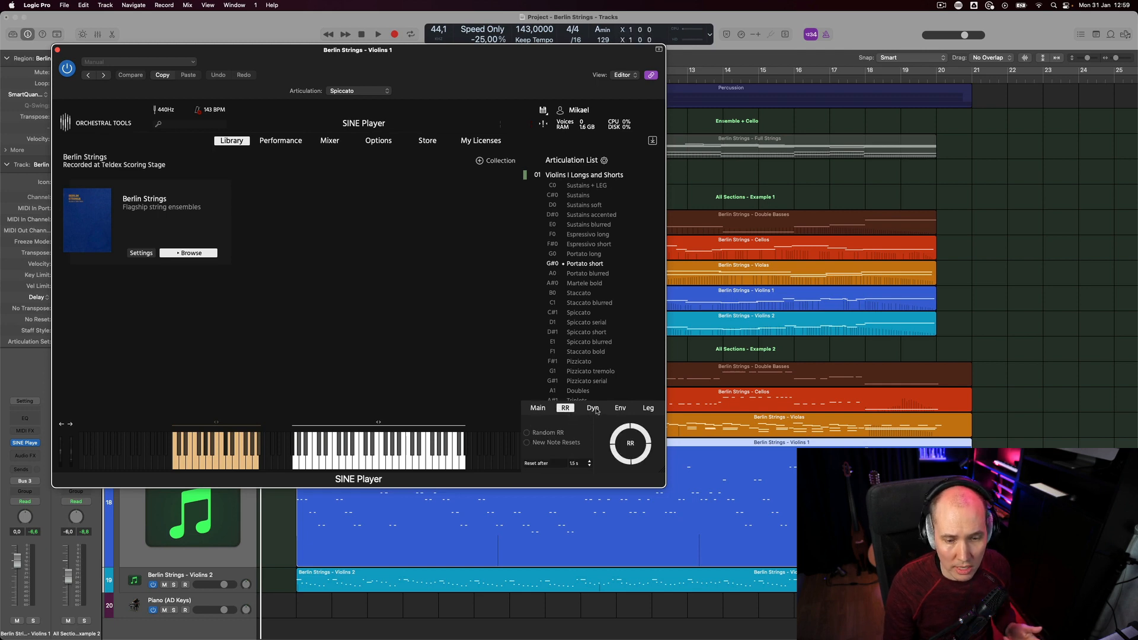
left_click(592, 409)
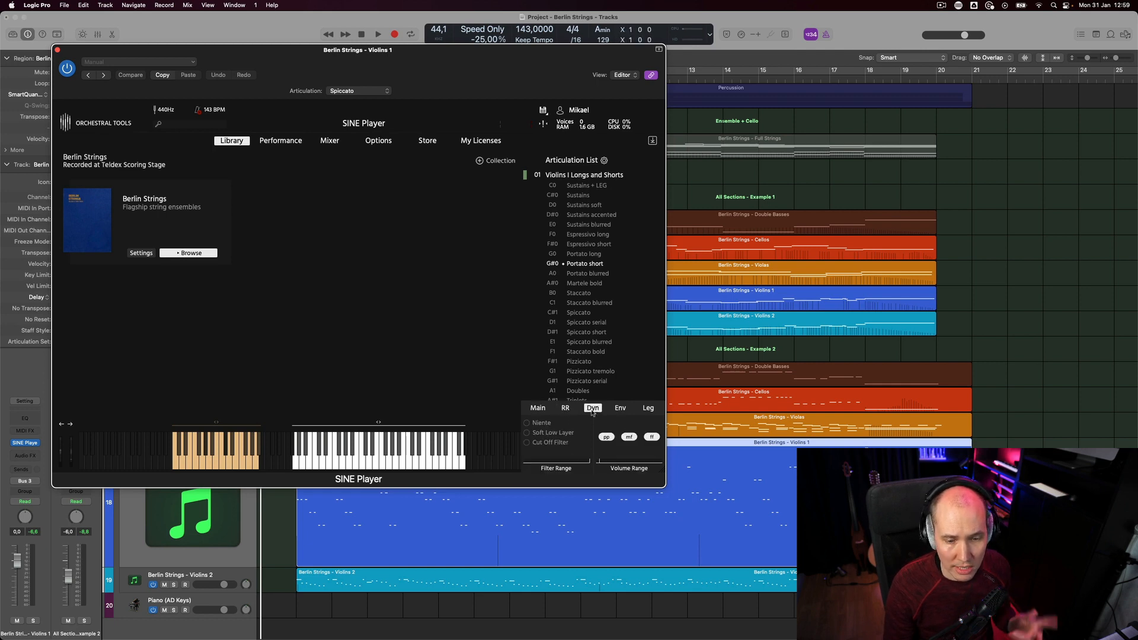
left_click(538, 408)
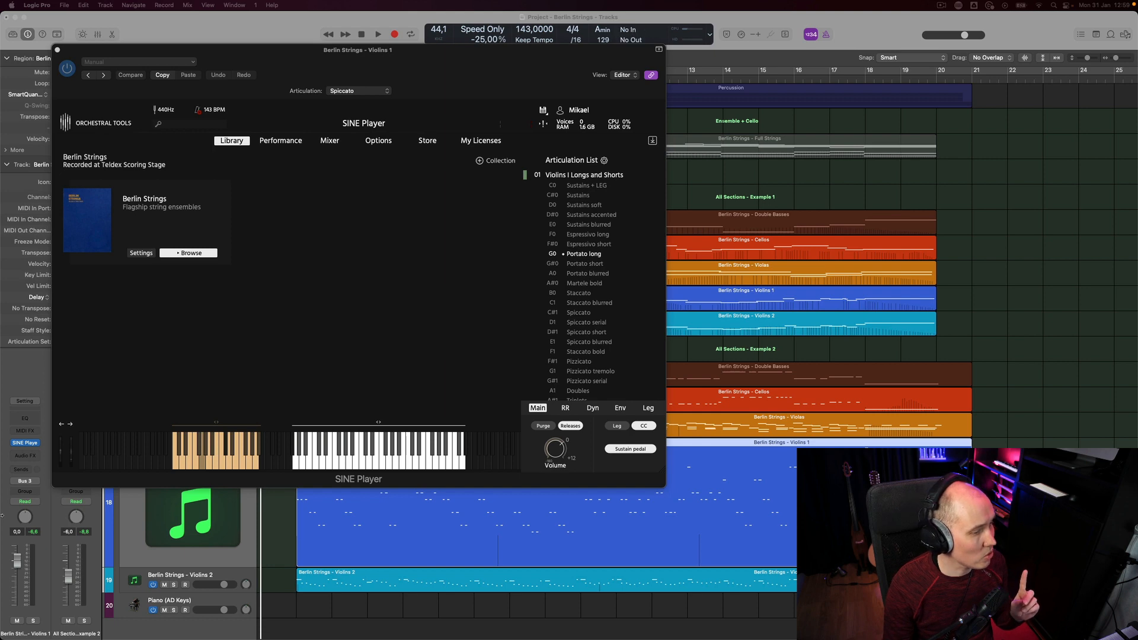
key("super+Tab")
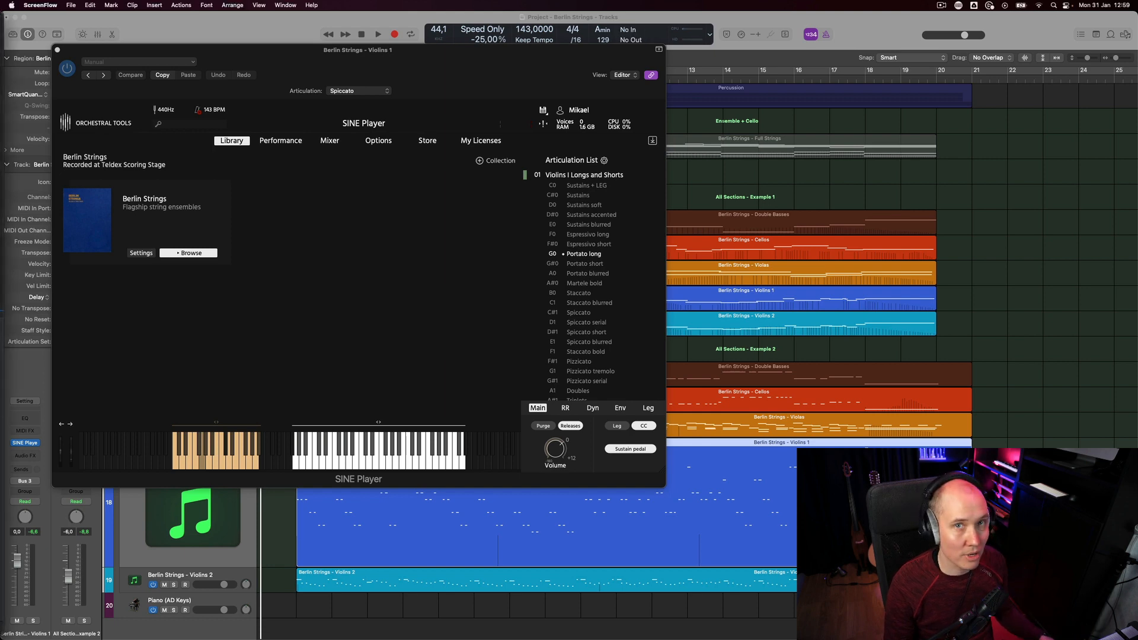
mouse_move(741, 637)
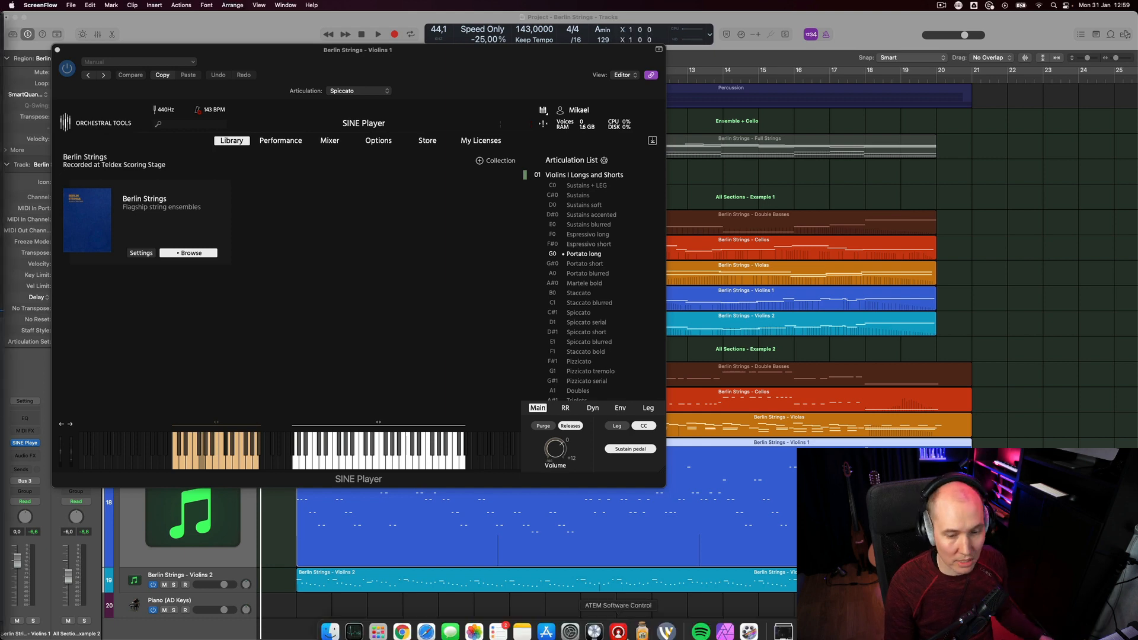
left_click(747, 628)
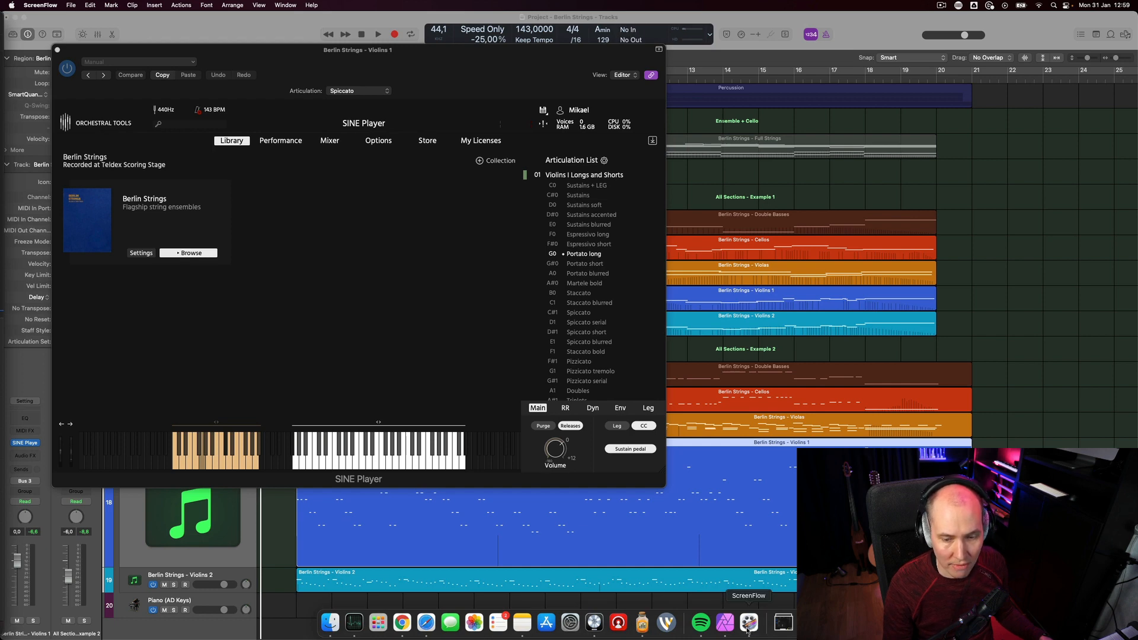
right_click(750, 624)
left_click(752, 626)
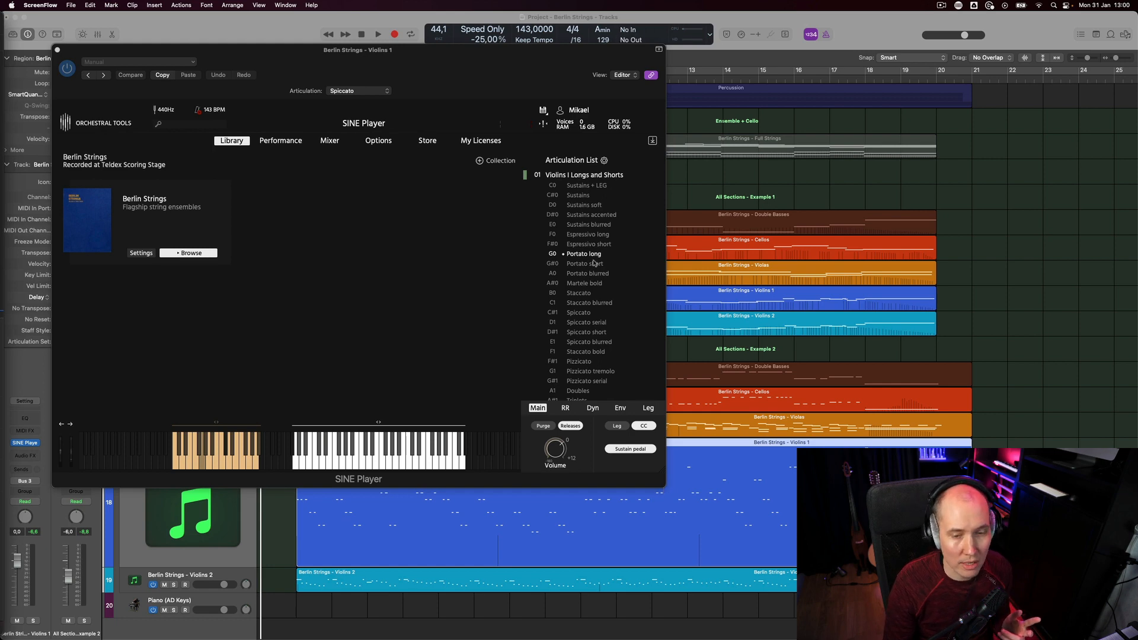
Switch back to Logic Pro and check the editing options available for Portato long in the Violins 1 plug-in
left_click(562, 78)
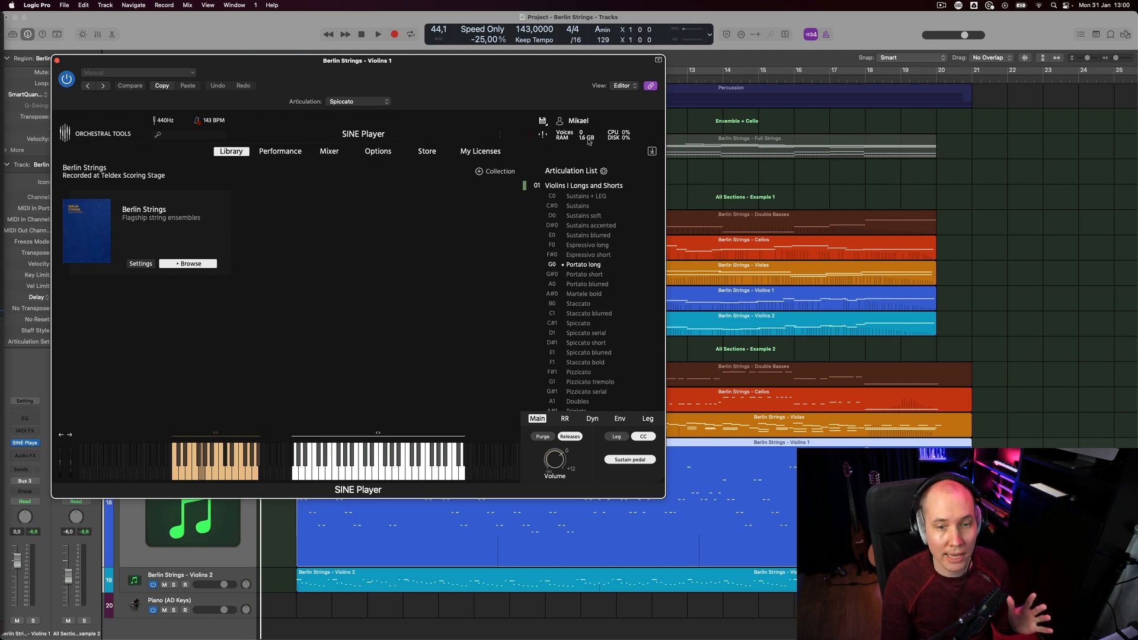
right_click(594, 266)
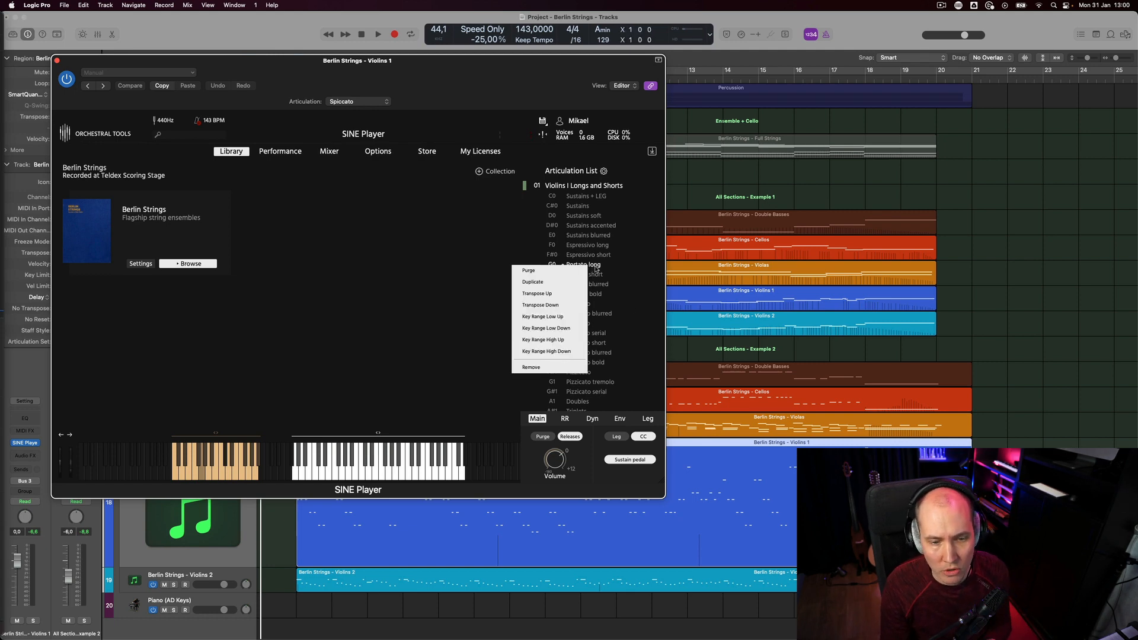
left_click(188, 225)
Browse the Berlin Strings collection, look through the Violins I patches and collapse that folder again
left_click(178, 265)
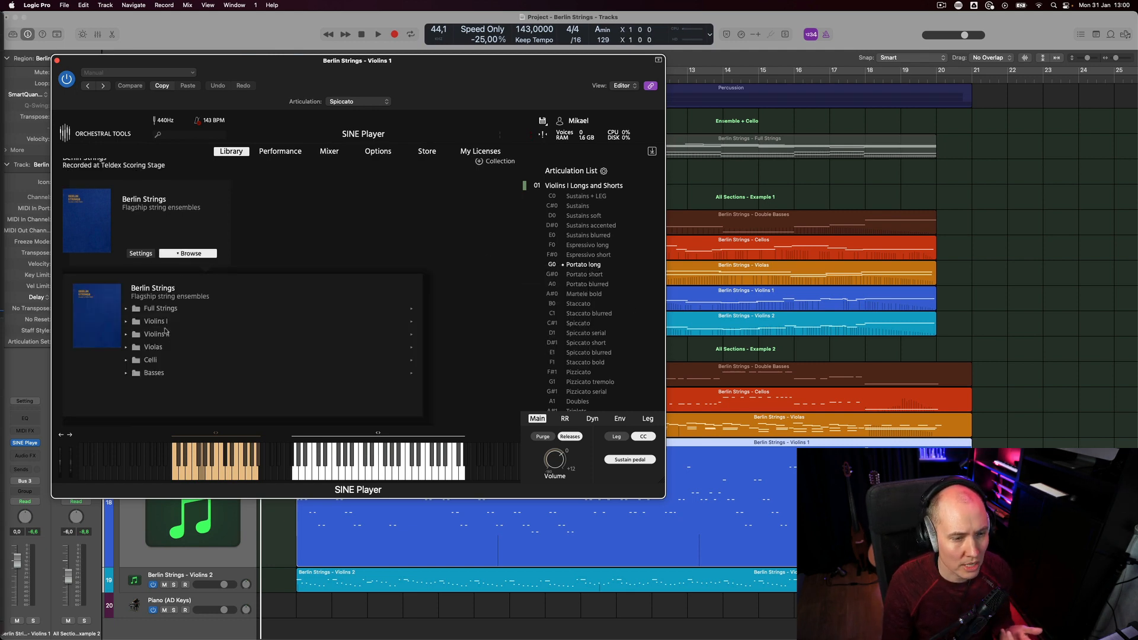
left_click(127, 322)
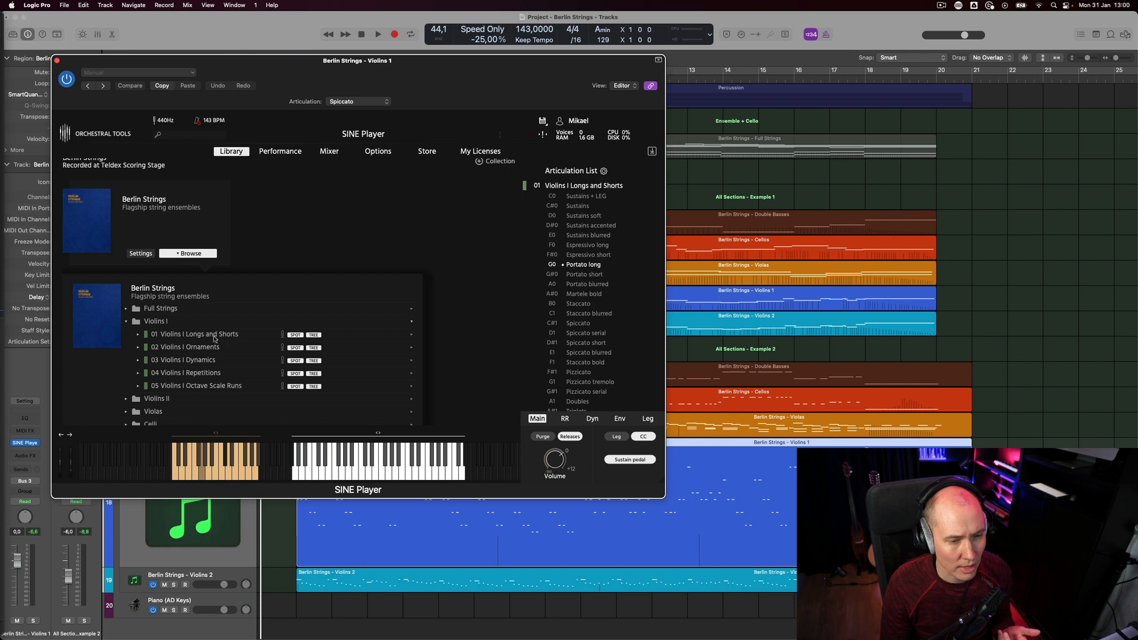
left_click(127, 321)
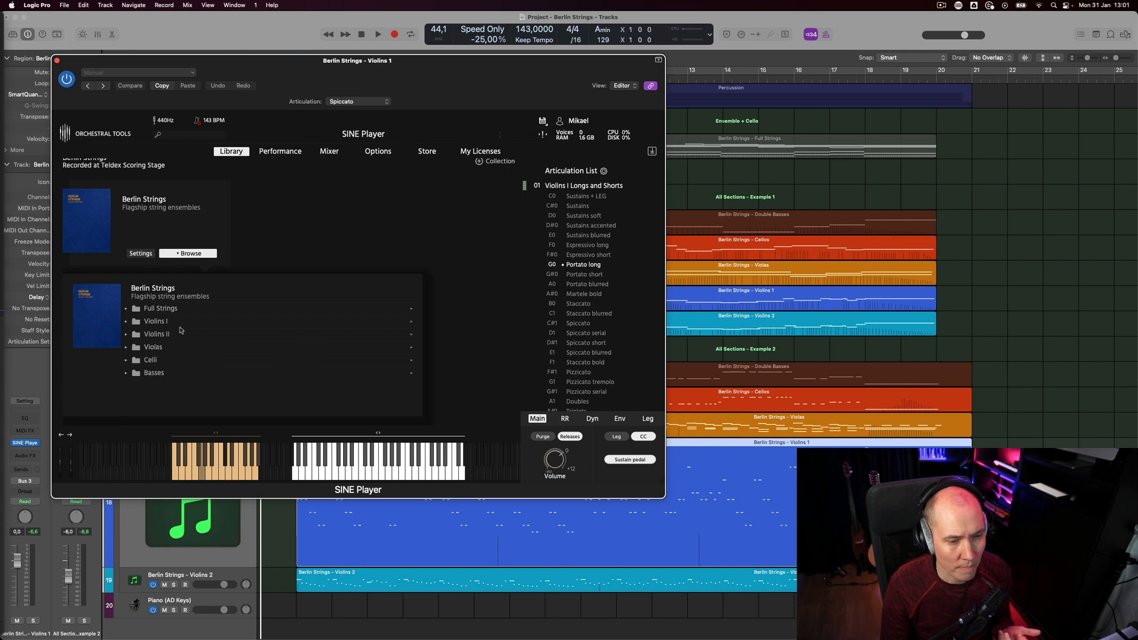
Reposition the Violins 1 plug-in window and enlarge it enough to show the complete articulation list
left_click_drag(561, 80, 540, 91)
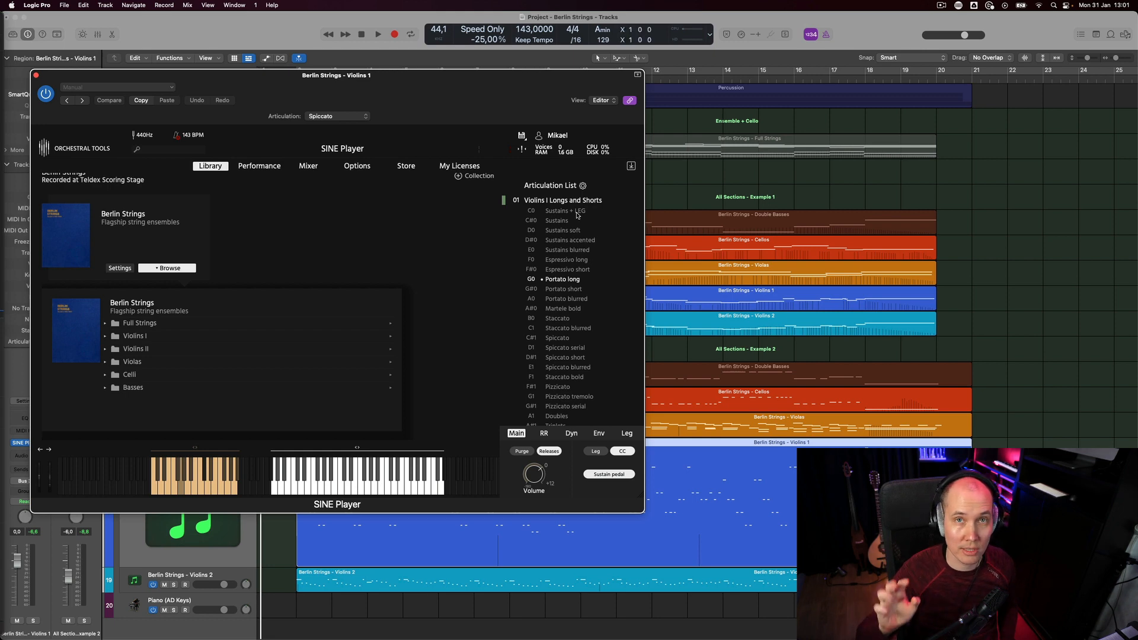
left_click_drag(503, 101, 494, 86)
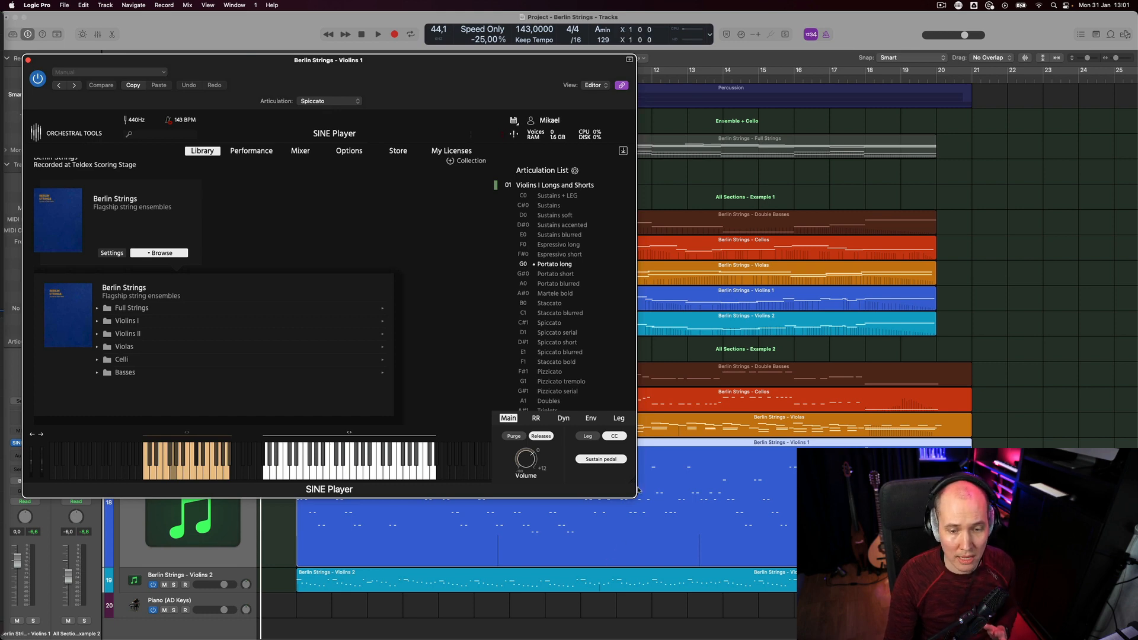
left_click_drag(630, 486, 764, 561)
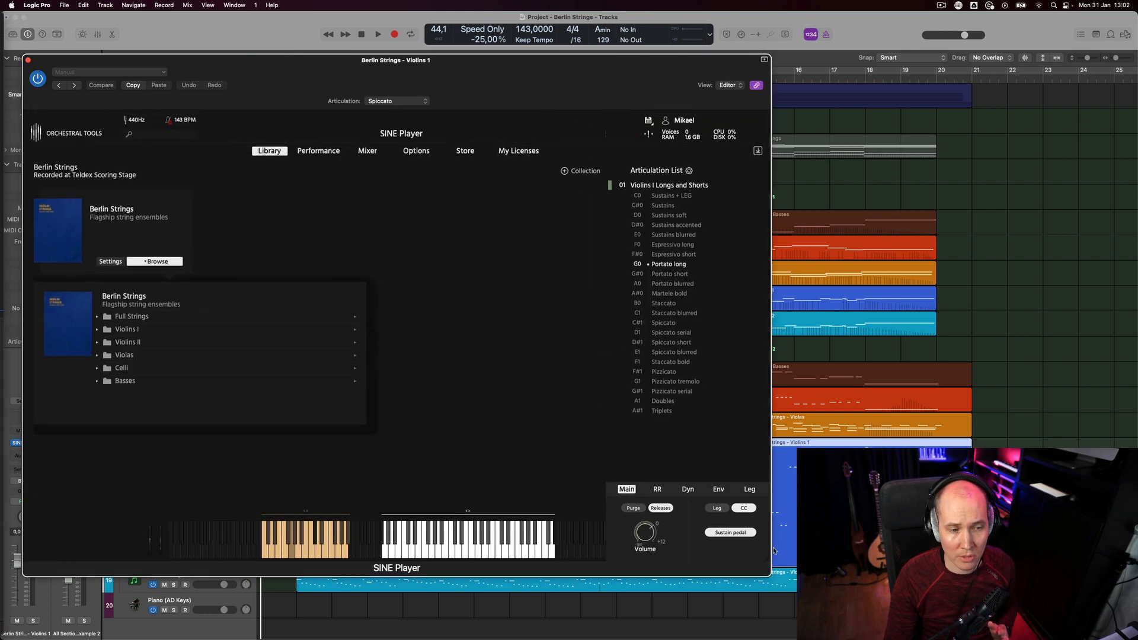
Look through the Performance and Mixer pages of SINE Player and return to the Library page
left_click(317, 153)
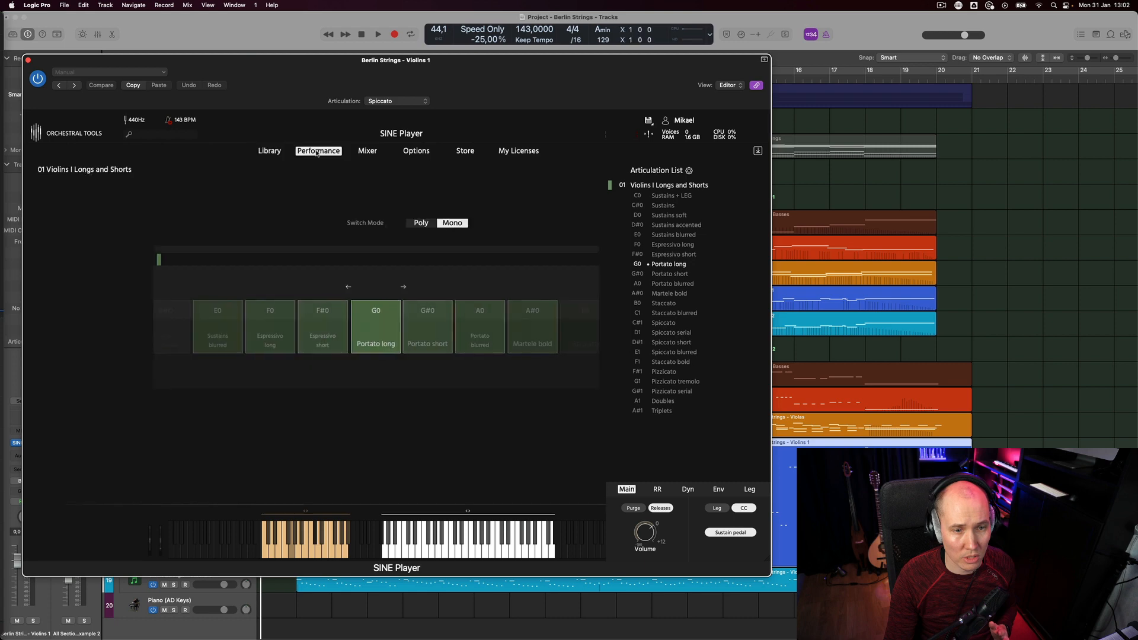
left_click(269, 152)
left_click(367, 152)
left_click(318, 151)
left_click(284, 151)
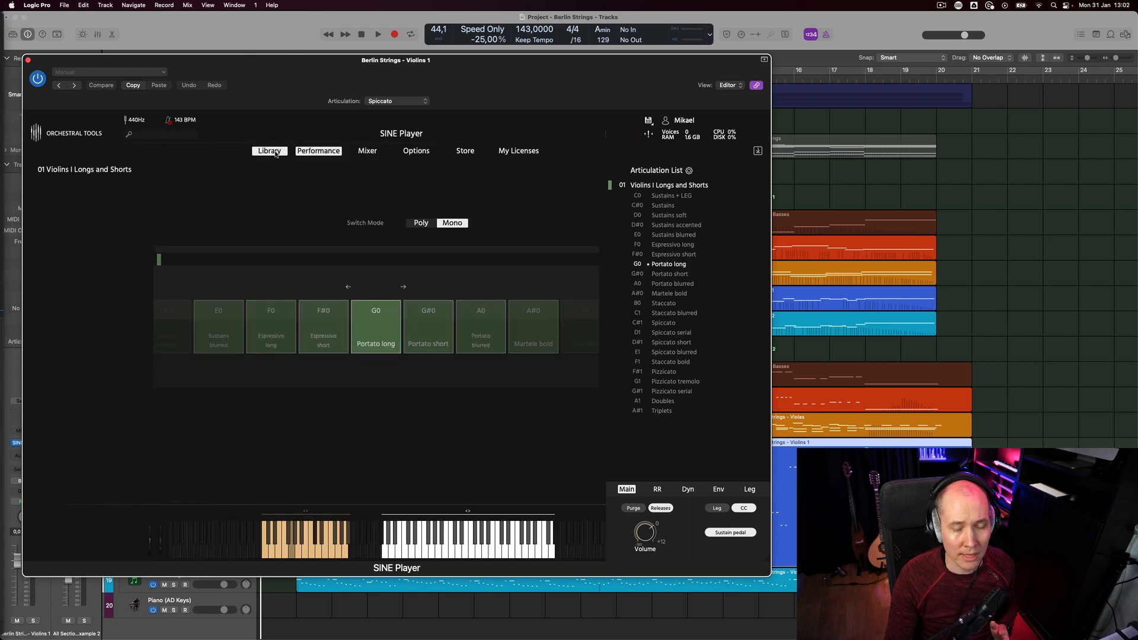